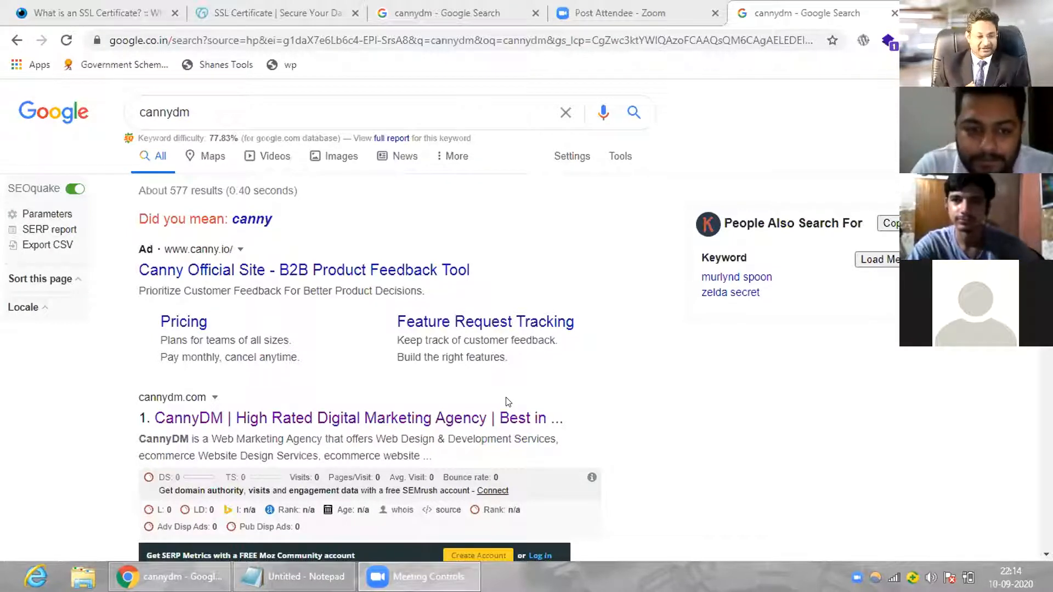
Open the Canny Official Site ad and scroll down to the canny.io page footer.
click(207, 270)
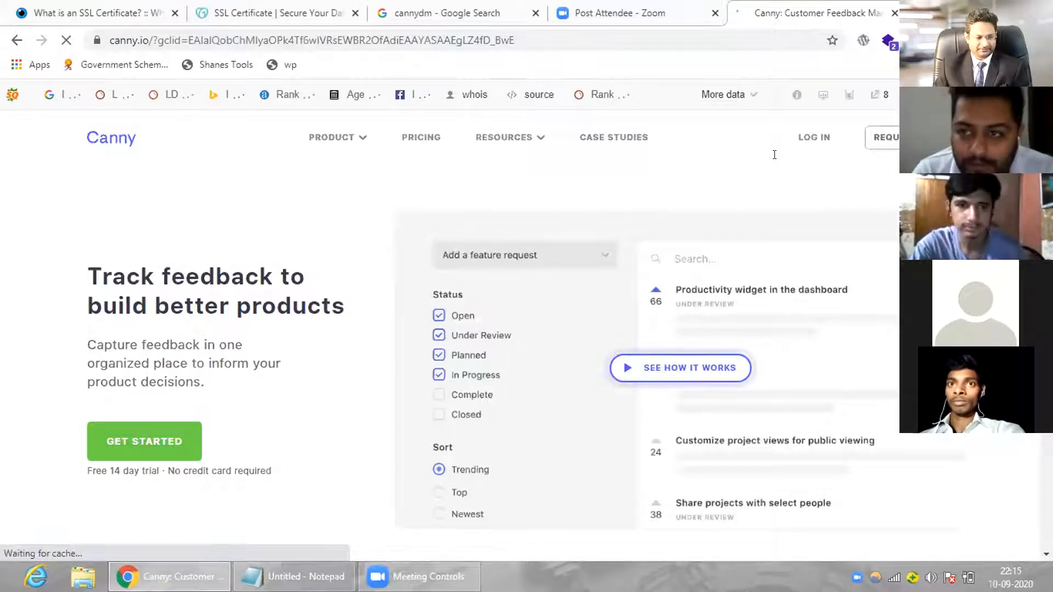
drag(1046, 121, 1046, 518)
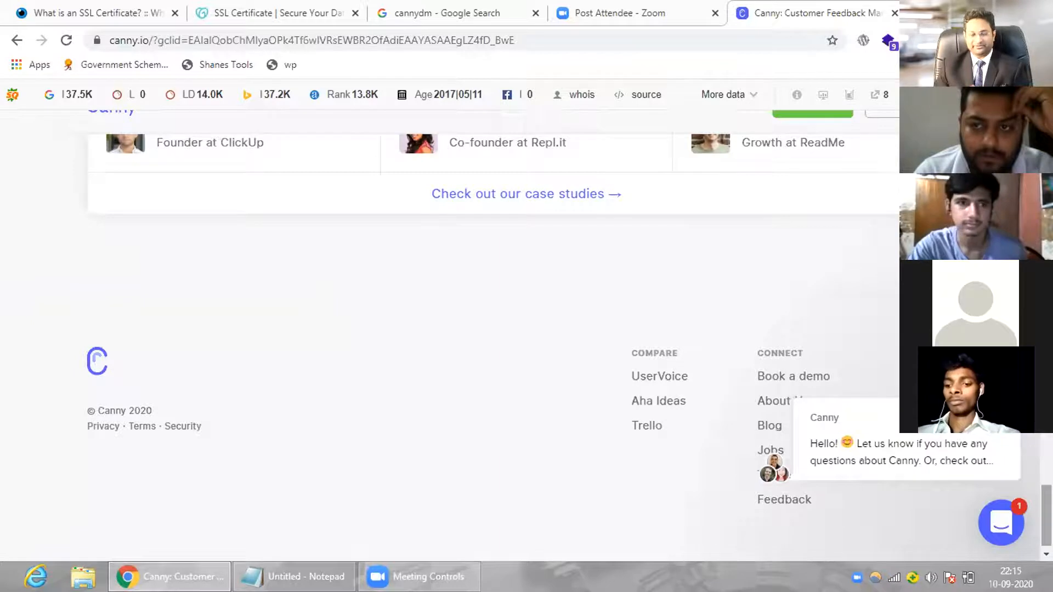
scroll(568, 342, up, 1)
scroll(493, 328, up, 3)
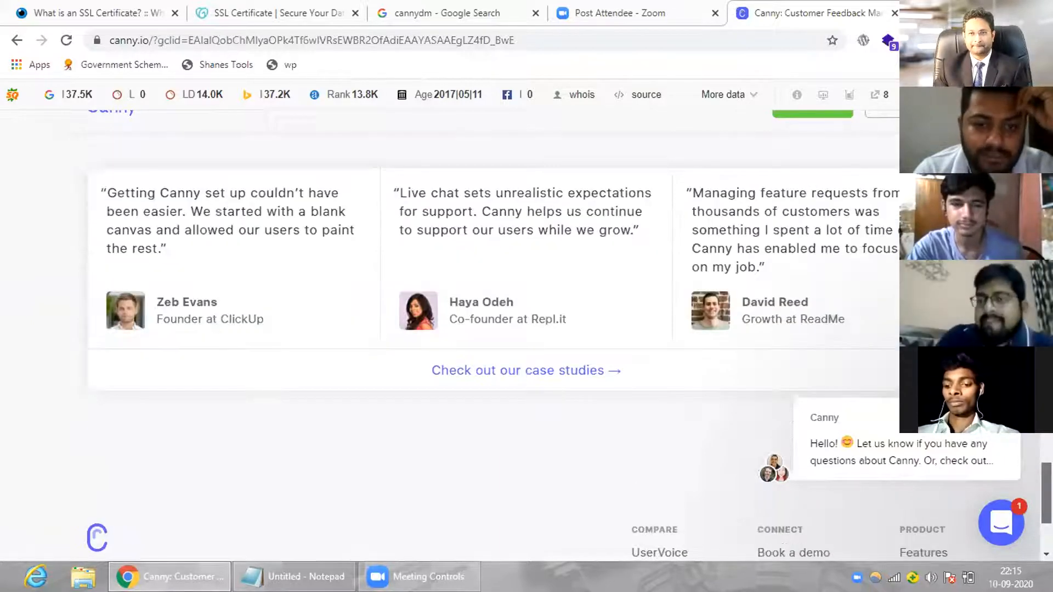
scroll(493, 329, up, 6)
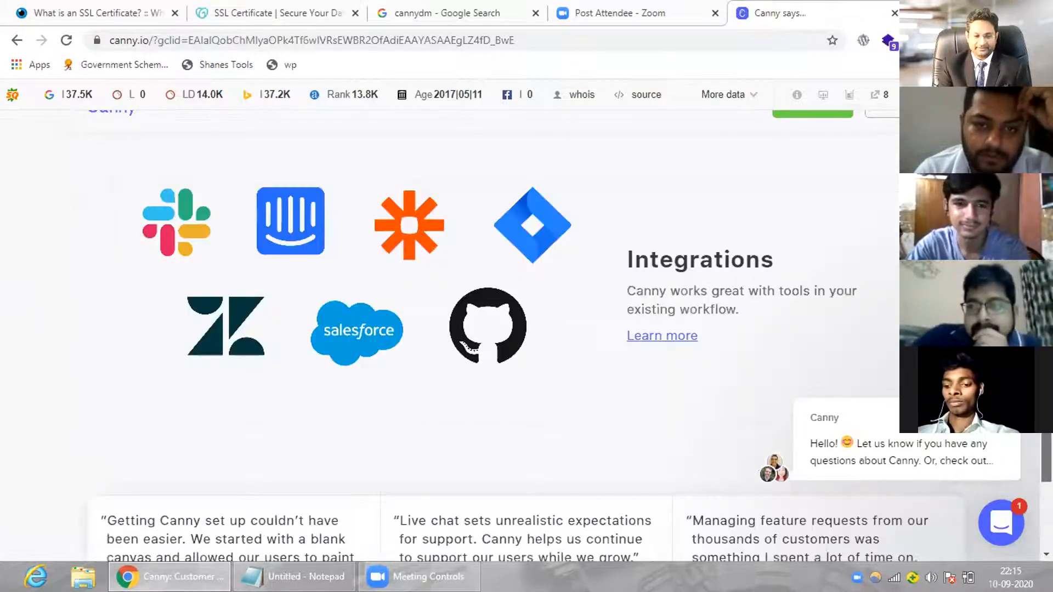
scroll(494, 329, up, 3)
scroll(494, 328, up, 6)
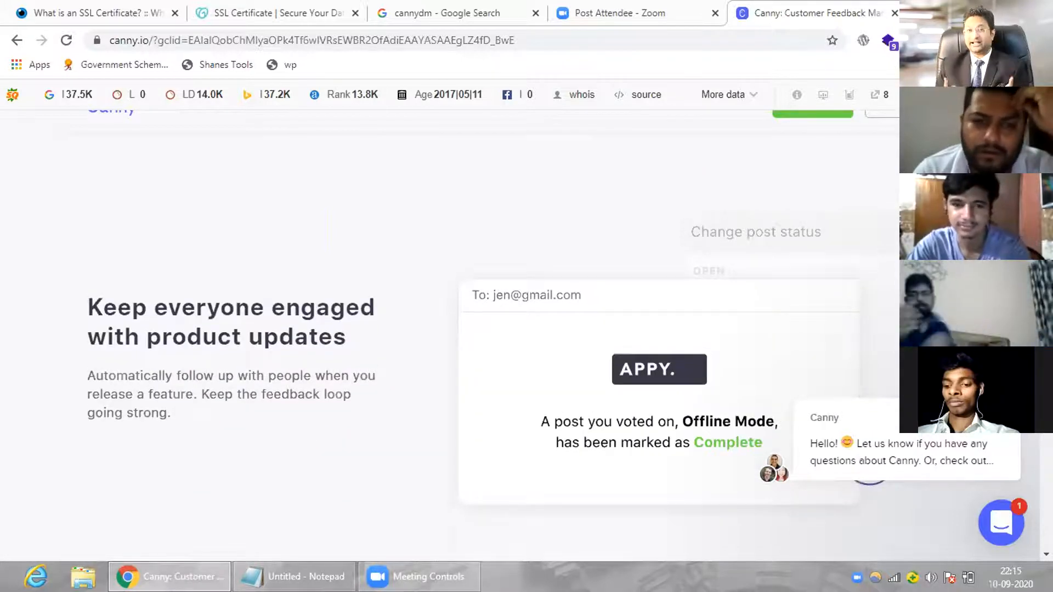
scroll(450, 329, up, 3)
scroll(450, 329, up, 3)
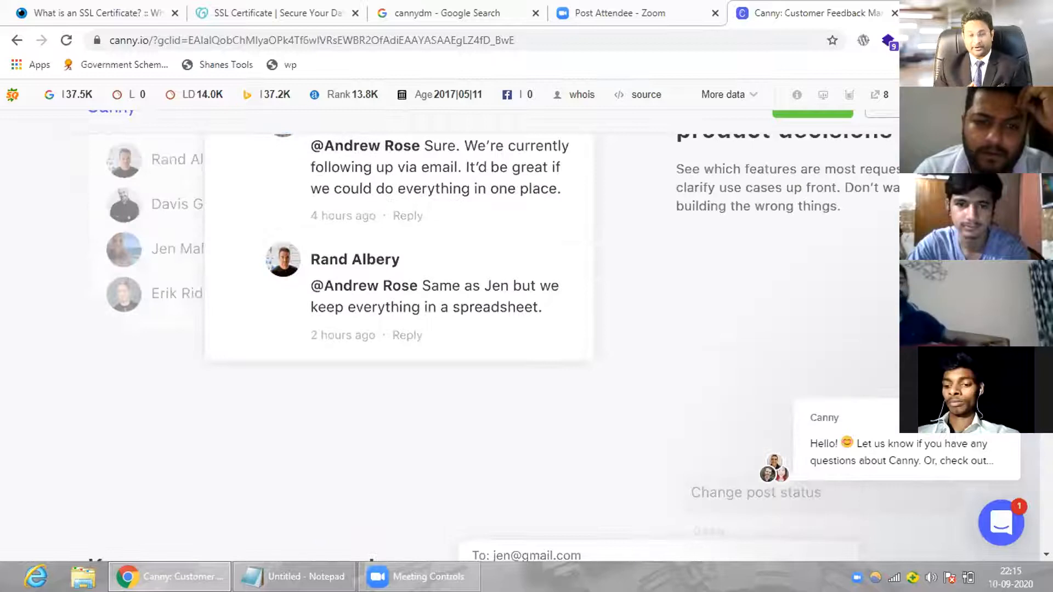
scroll(450, 329, up, 4)
scroll(449, 329, up, 2)
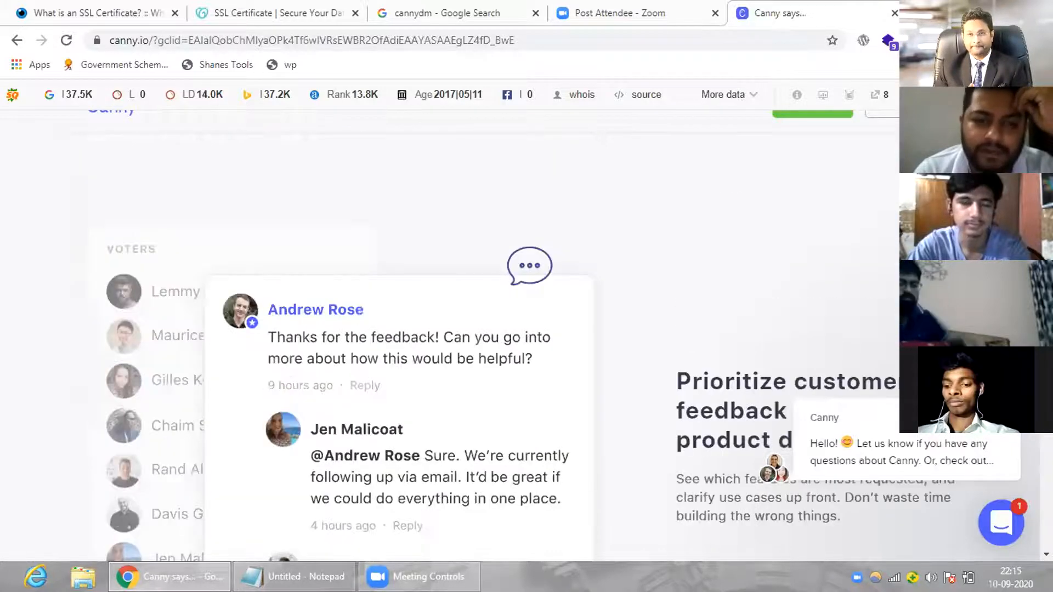
scroll(450, 329, up, 2)
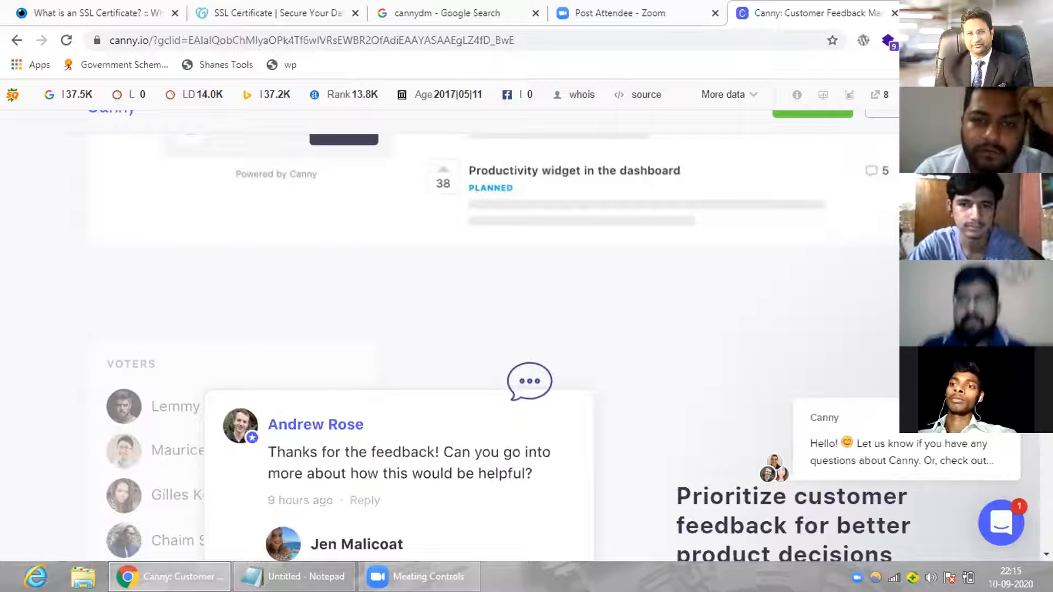
scroll(493, 329, up, 1)
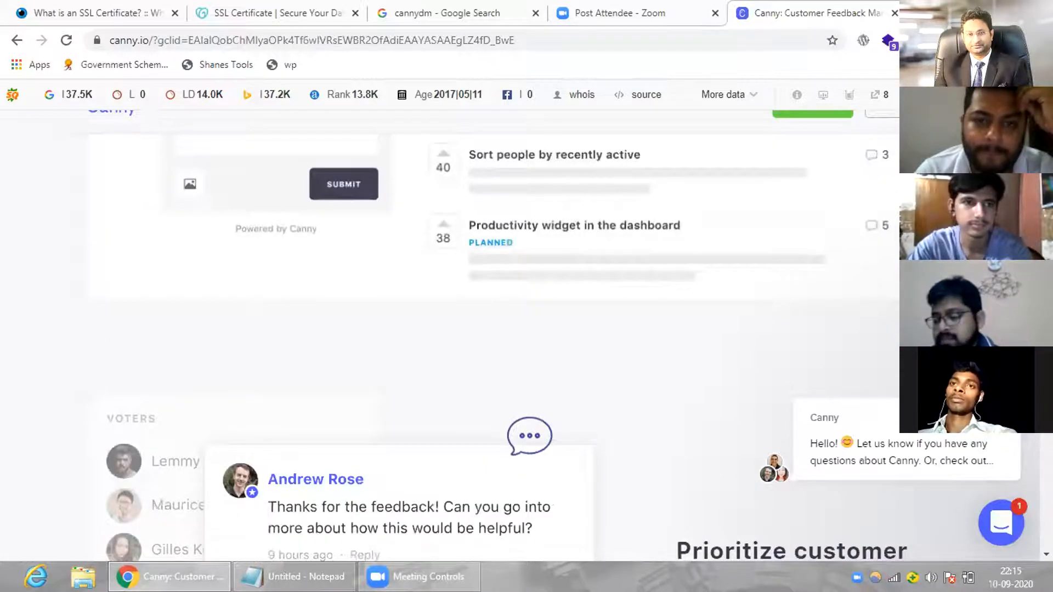
scroll(494, 328, up, 8)
scroll(494, 329, up, 2)
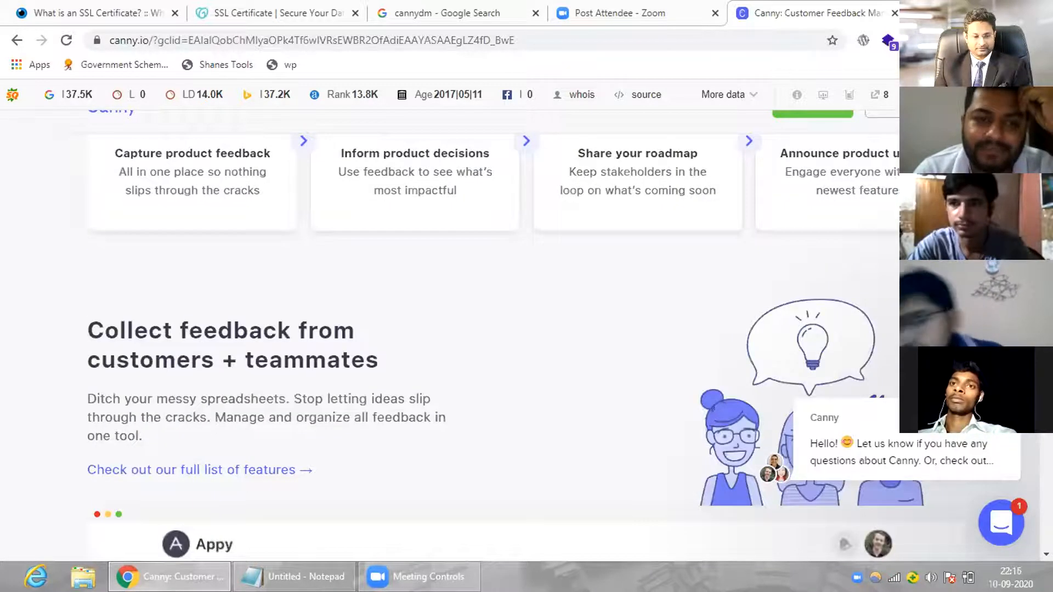
scroll(493, 329, up, 9)
scroll(493, 329, up, 1)
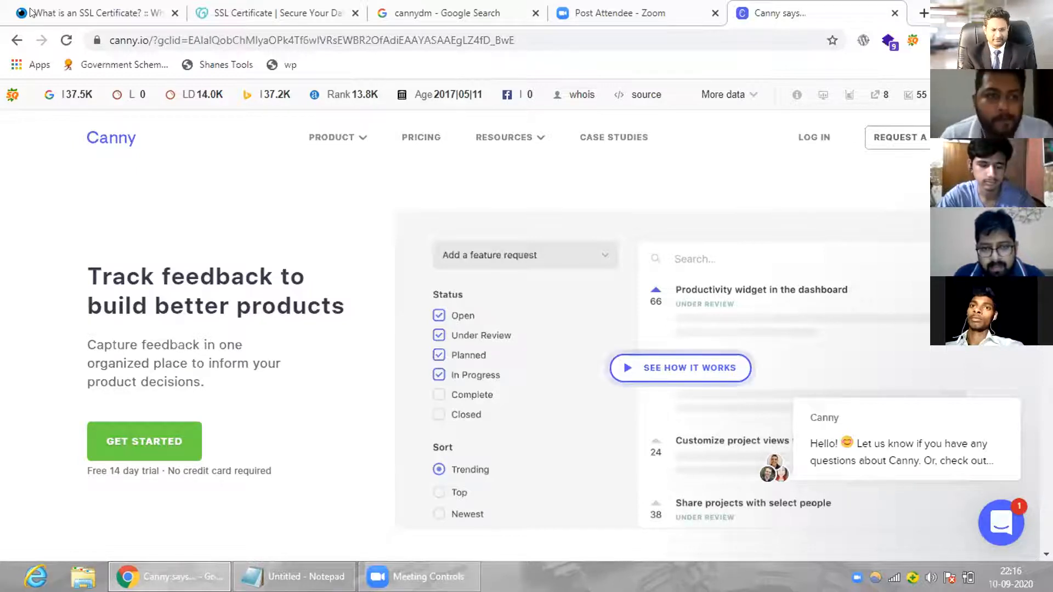
Go back from the Canny site to the Google results for 'cannydm'.
click(16, 41)
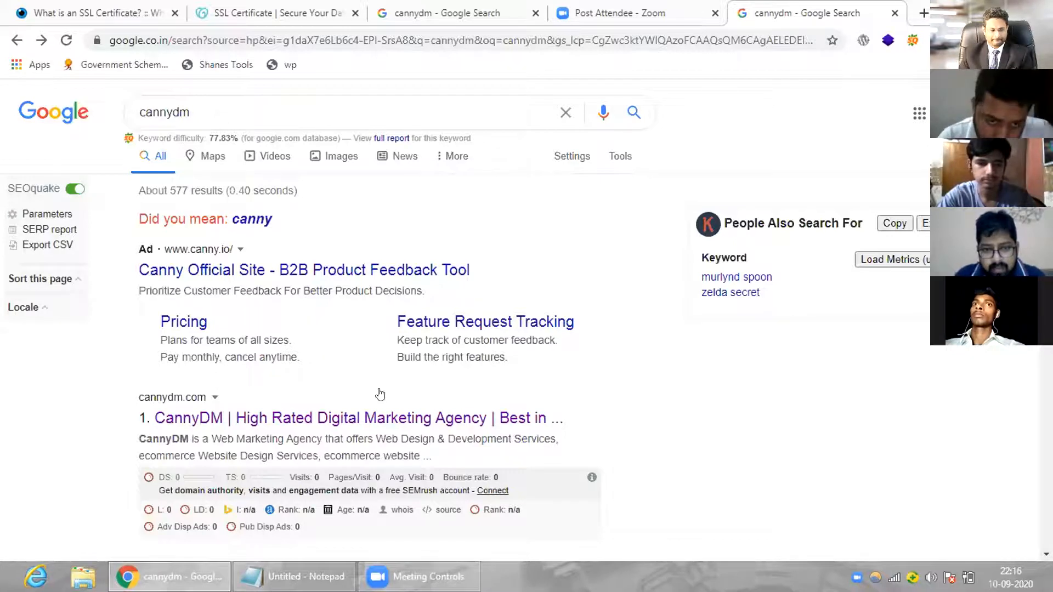
Open the first organic result, 'CannyDM | High Rated Digital Marketing Agency', at cannydm.com.
click(331, 419)
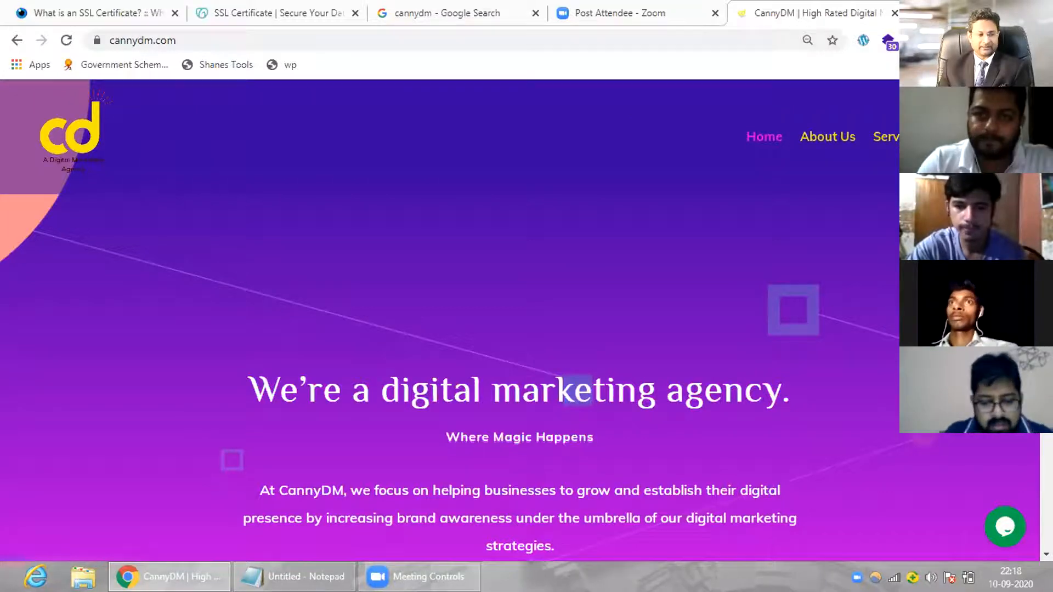
Load the cannydm.com WordPress admin login page in a new browser tab.
key(ctrl+t)
click(635, 34)
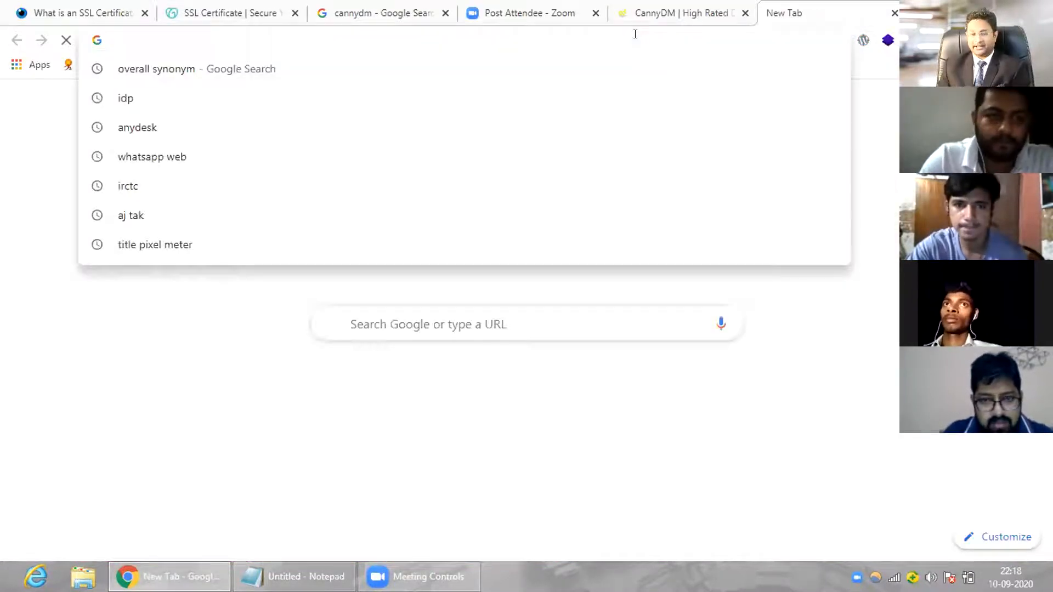
text(ca)
key(Return)
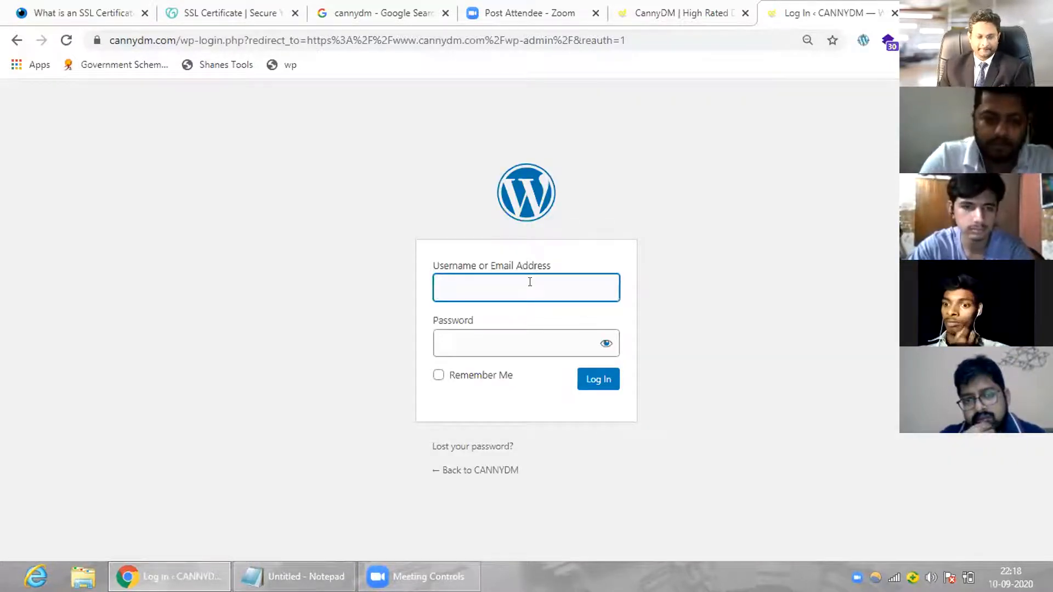
Fill in the saved username and enter the account password, retyping it after a mistake.
click(530, 282)
text(cannydm)
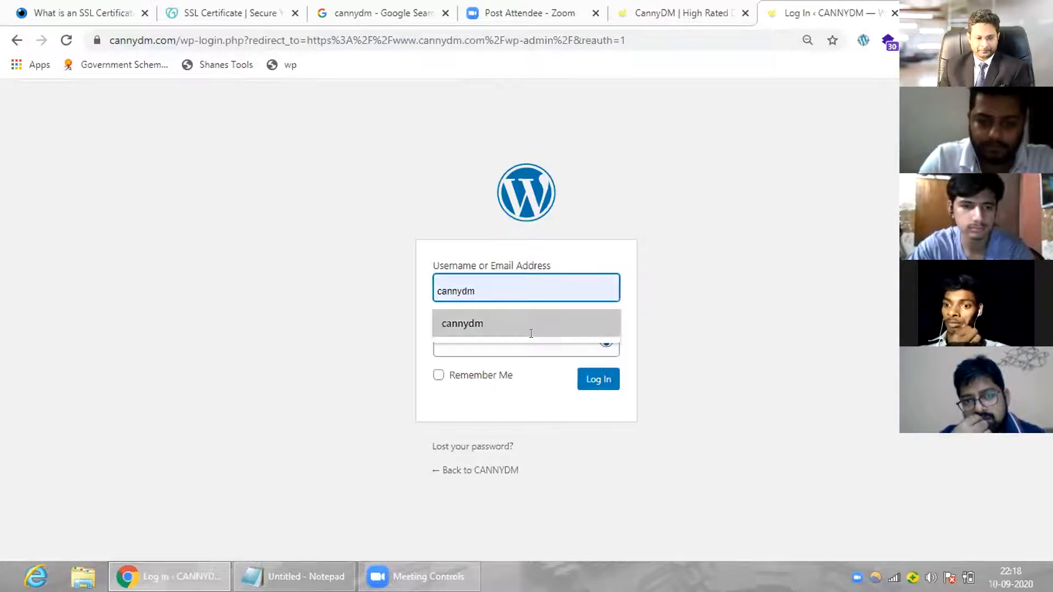
click(531, 328)
click(531, 334)
text(************)
key(BackSpace)
key(BackSpace)
key(BackSpace)
key(BackSpace)
key(BackSpace)
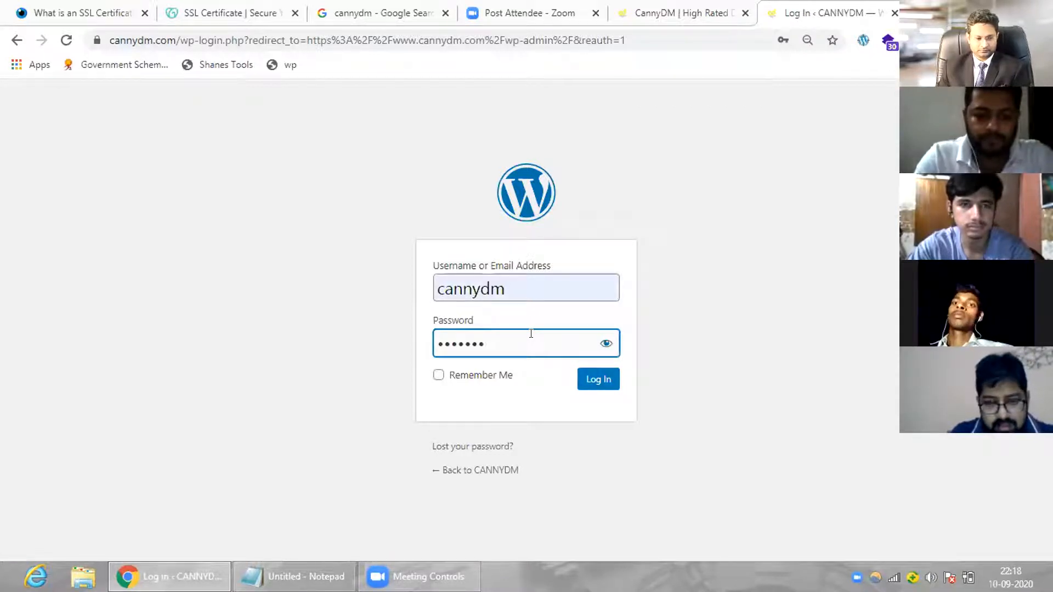
key(BackSpace)
key(BackSpace)
key(BackSpace)
key(BackSpace)
key(BackSpace)
key(BackSpace)
key(BackSpace)
text(***)
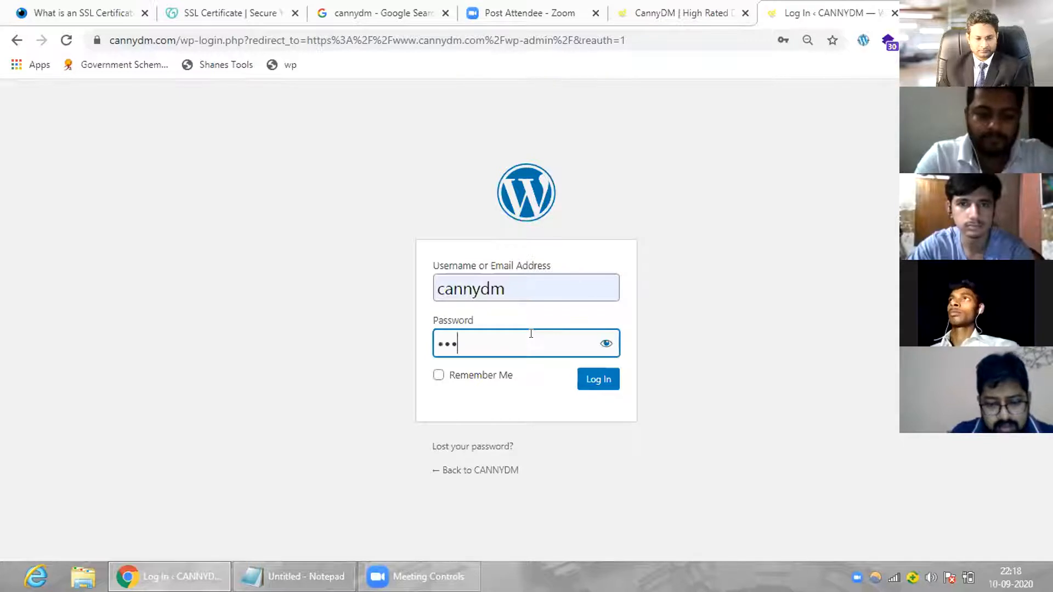
text(*********)
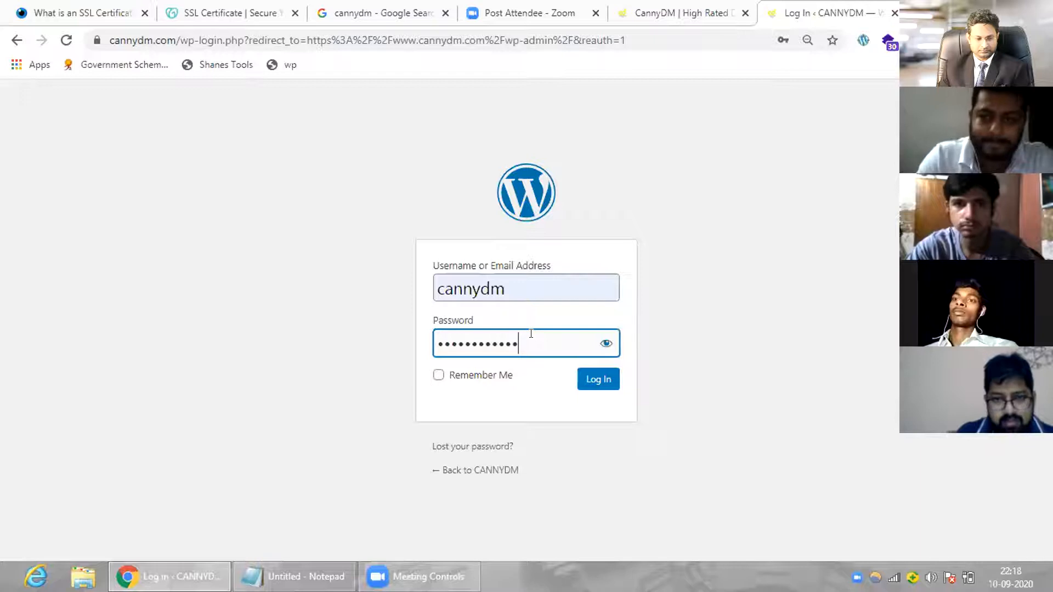
text(*)
Submit the login to reach the CannyDM WordPress Dashboard.
key(Return)
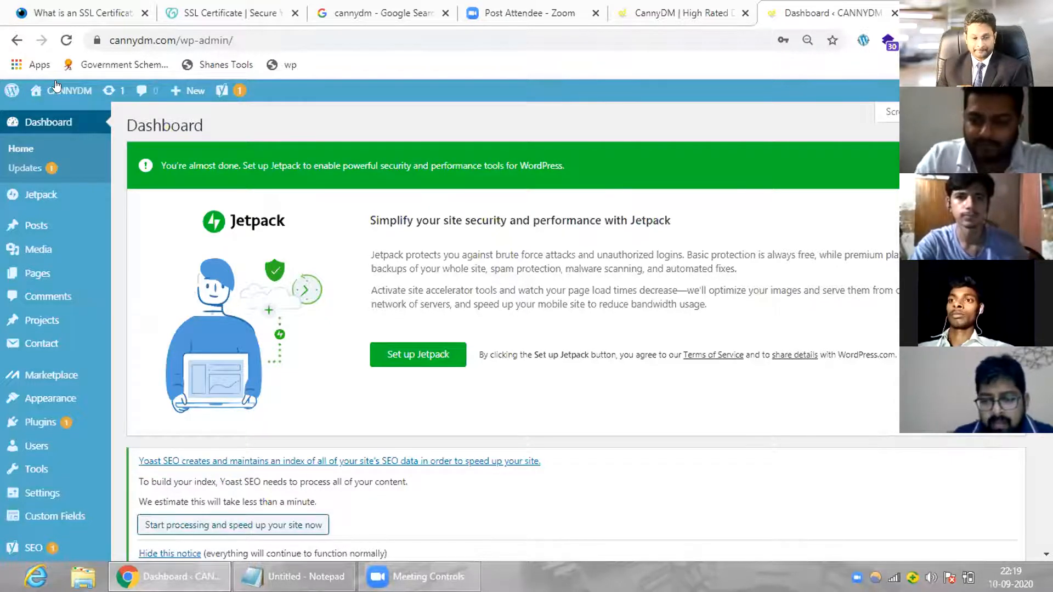
mouse_move(55, 86)
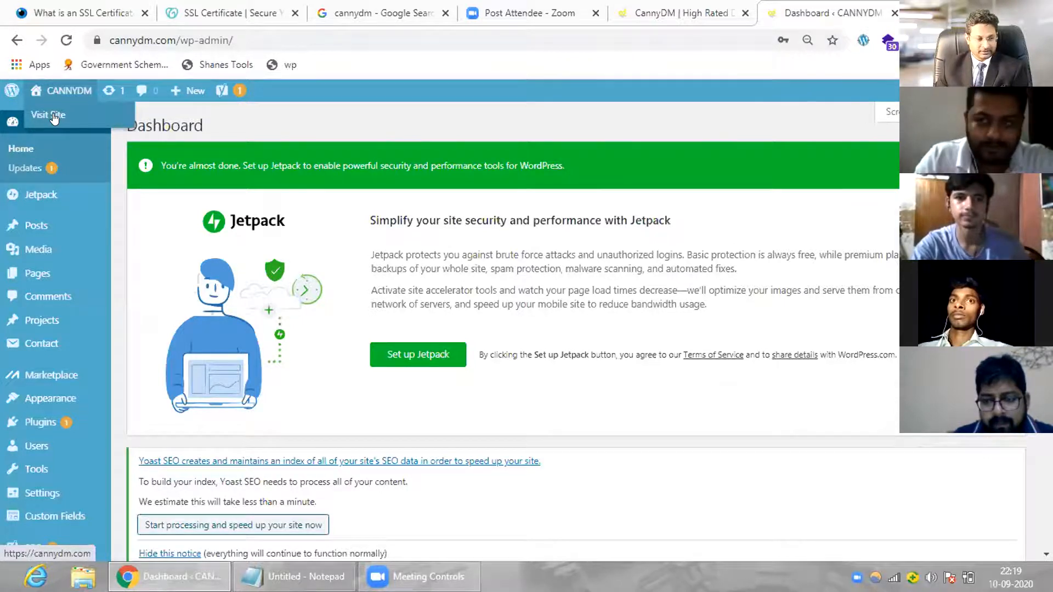
click(54, 116)
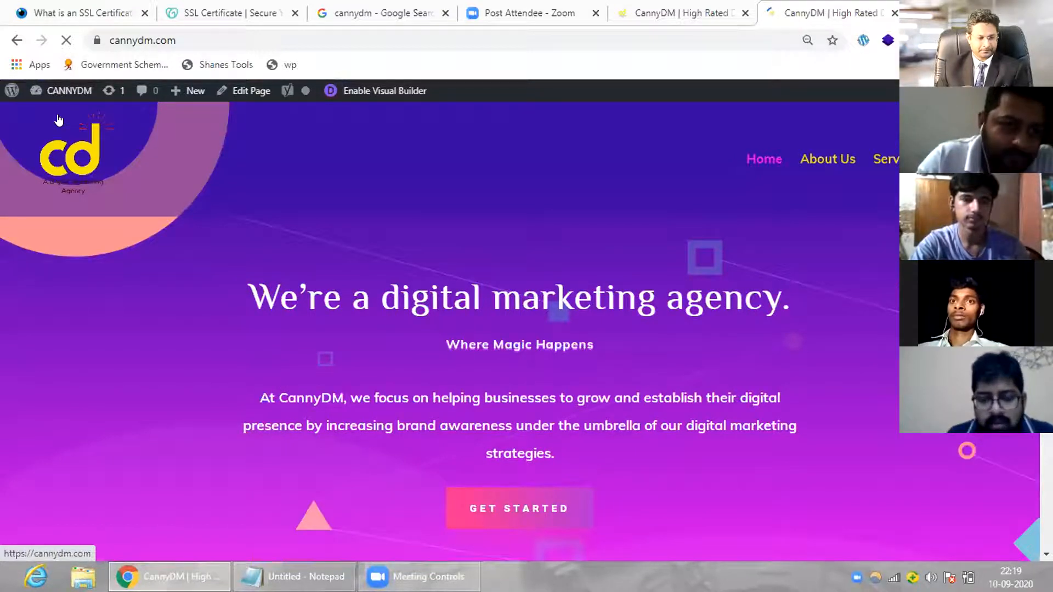
mouse_move(61, 115)
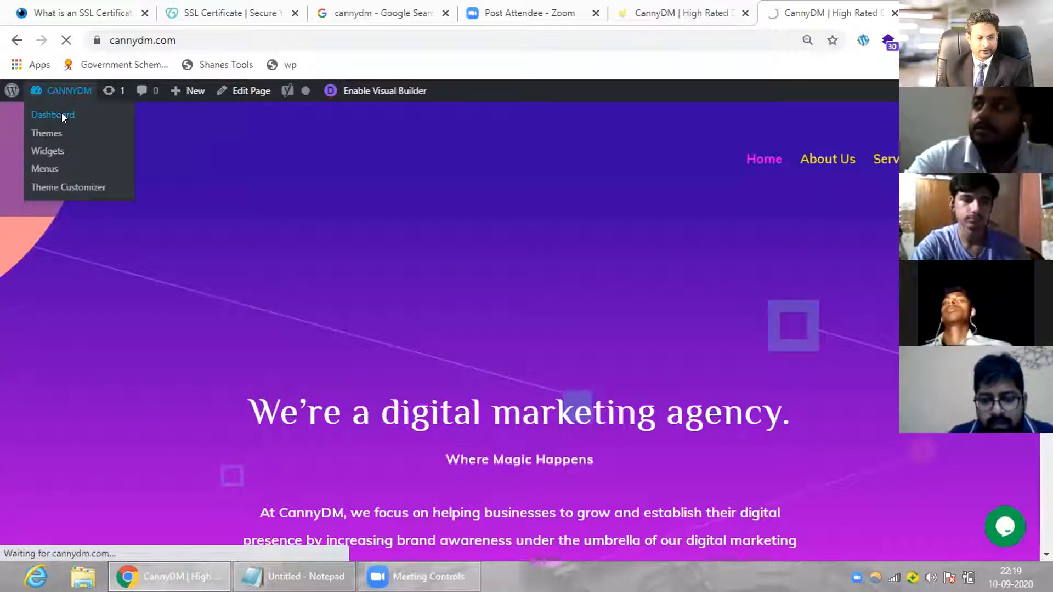
click(53, 114)
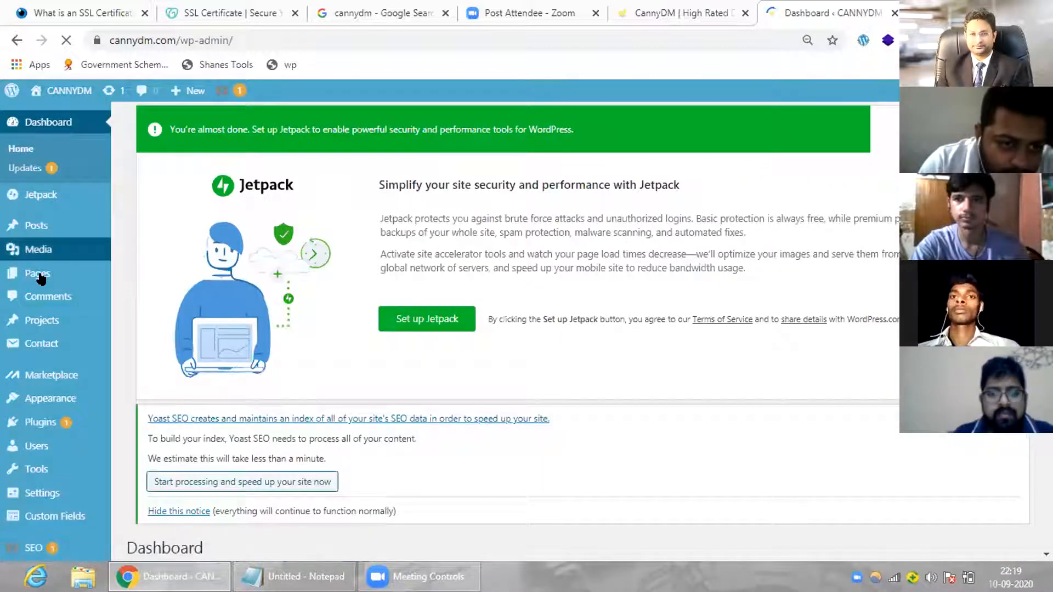
mouse_move(127, 269)
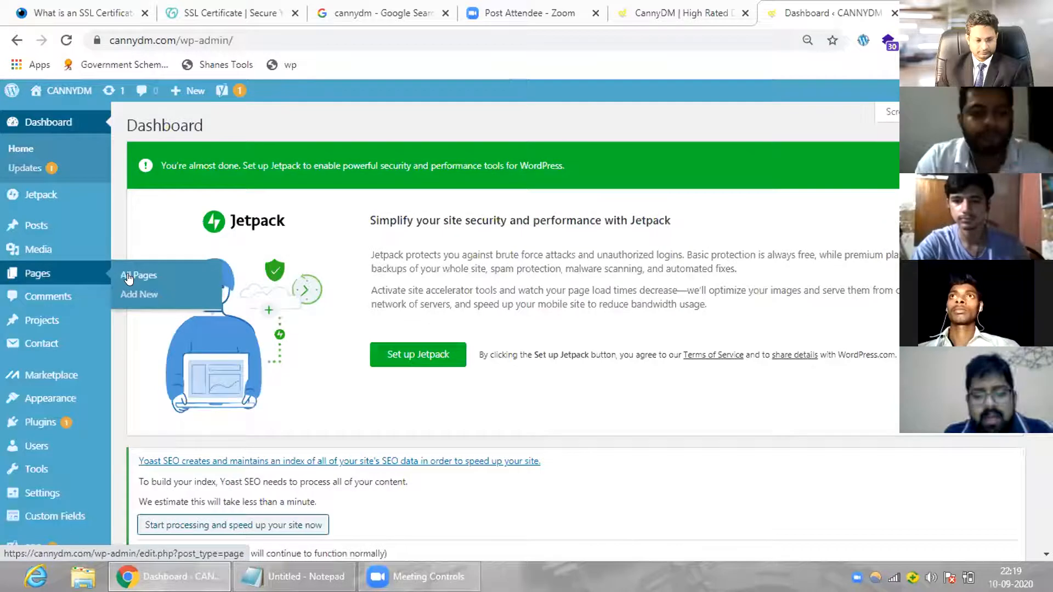
From All Pages, view the live 'Best Digital Marketing Agency in Chandigarh' page.
click(129, 279)
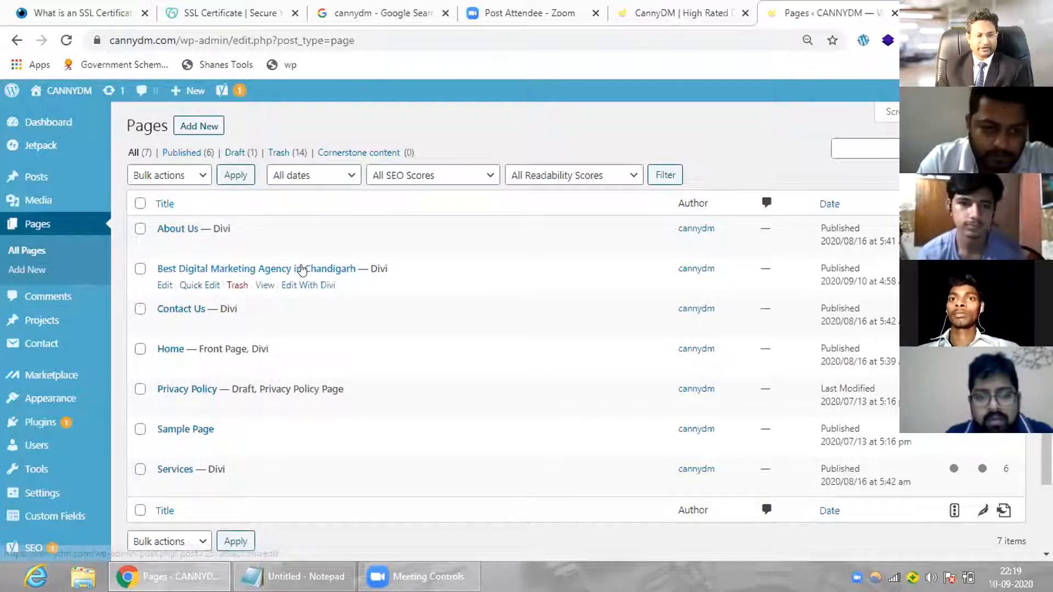
click(265, 286)
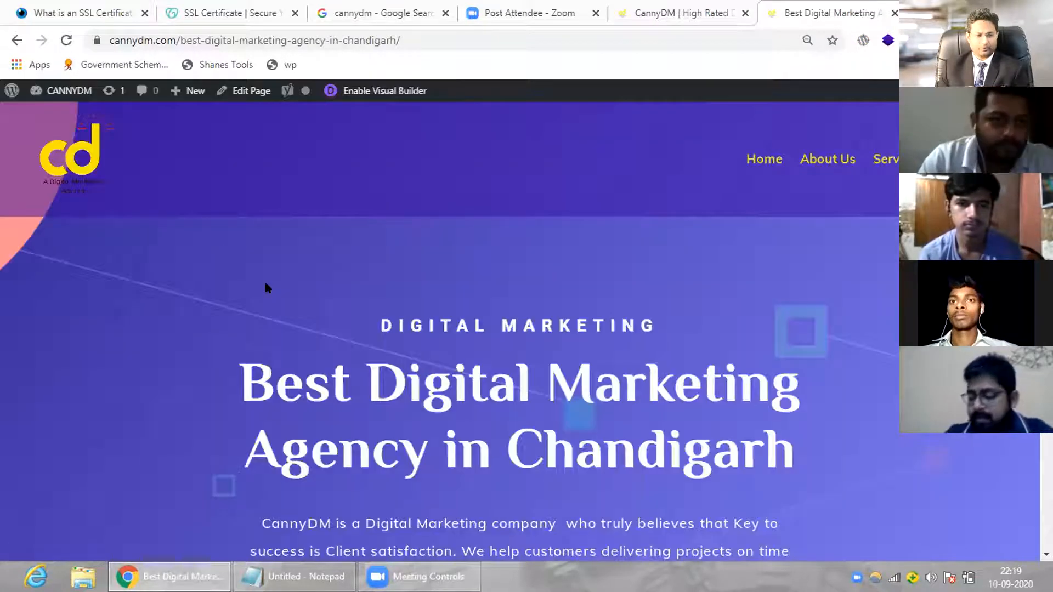
Copy the page URL cannydm.com/best-digital-marketing-agency-in-chandigarh/ from the address bar.
click(274, 40)
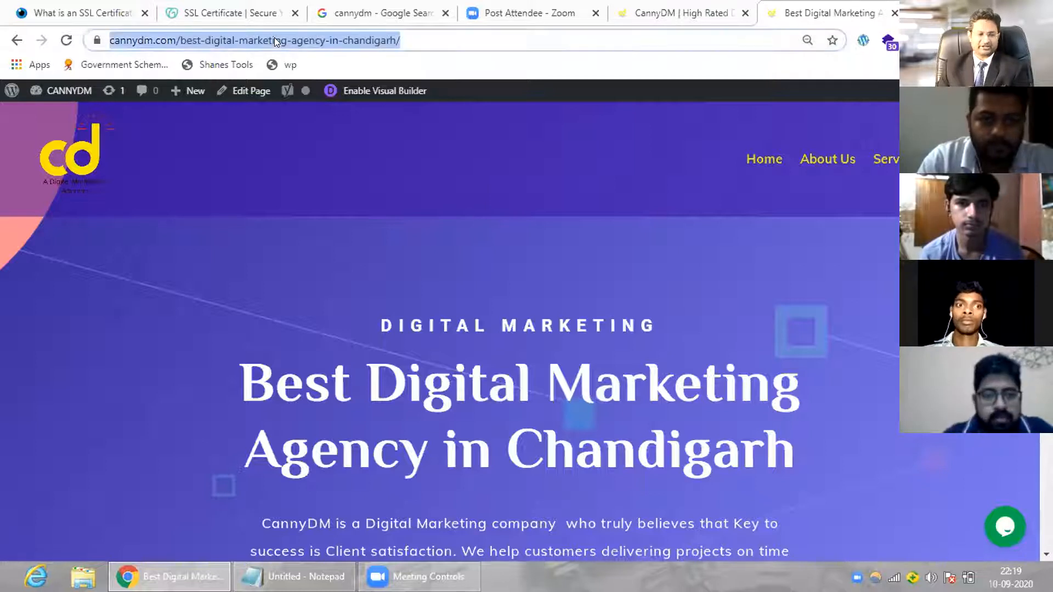
right_click(275, 39)
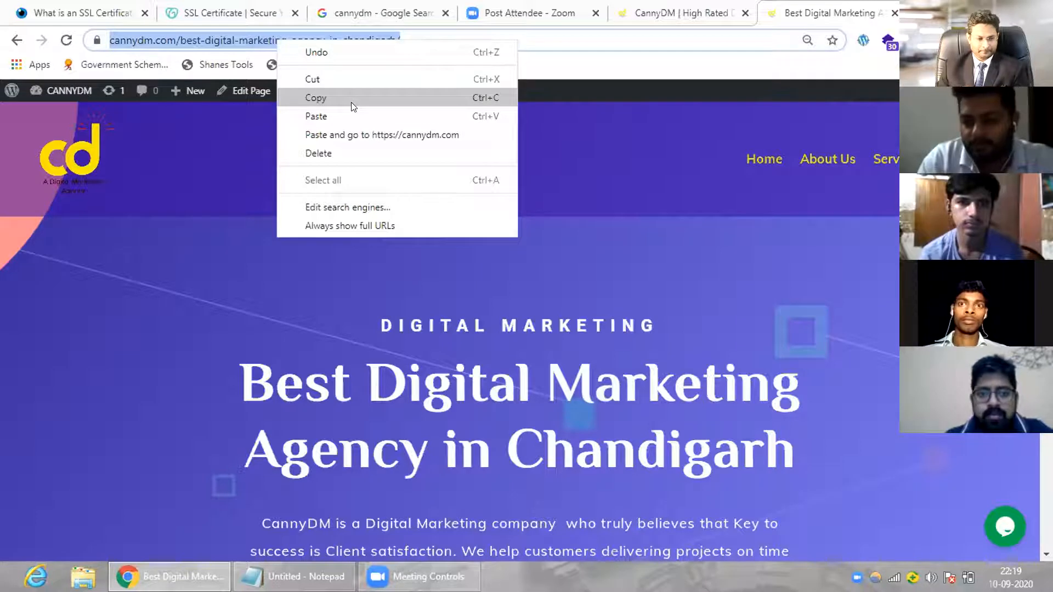
click(352, 103)
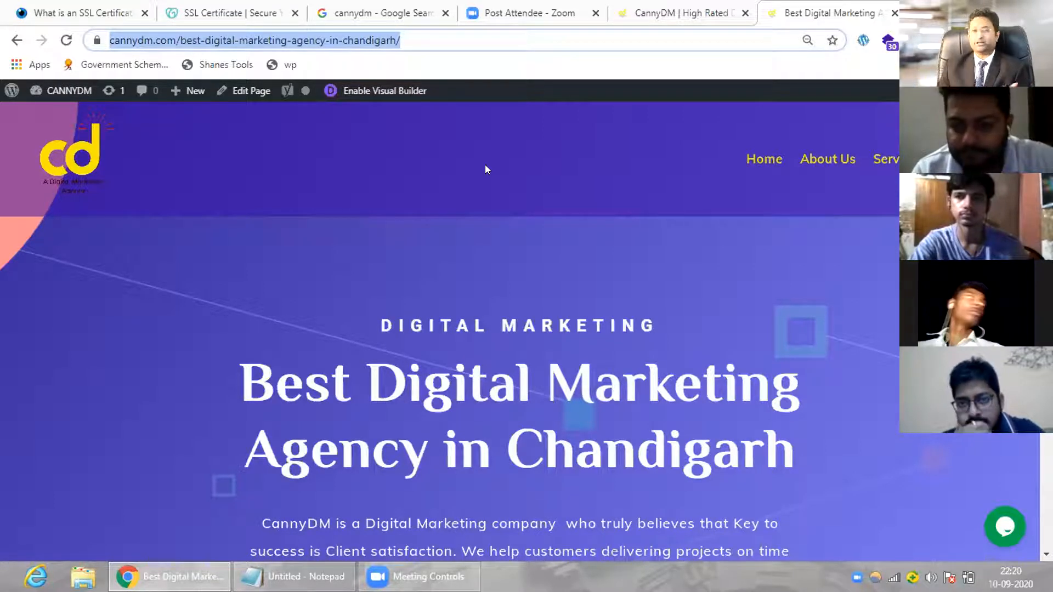
Return to the Dashboard via CANNYDM and open Pages > All Pages.
click(82, 92)
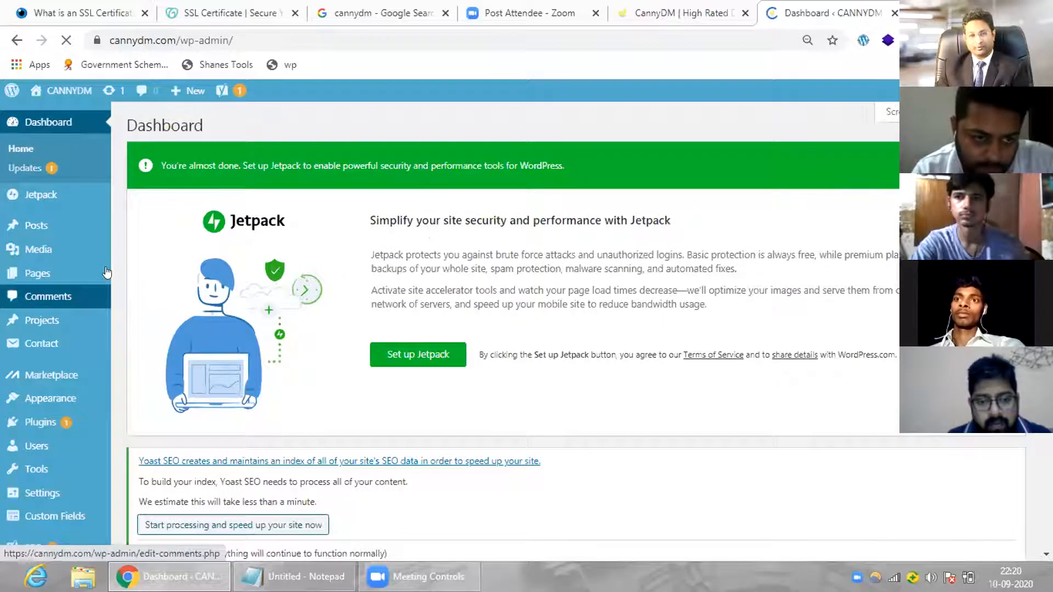
mouse_move(131, 272)
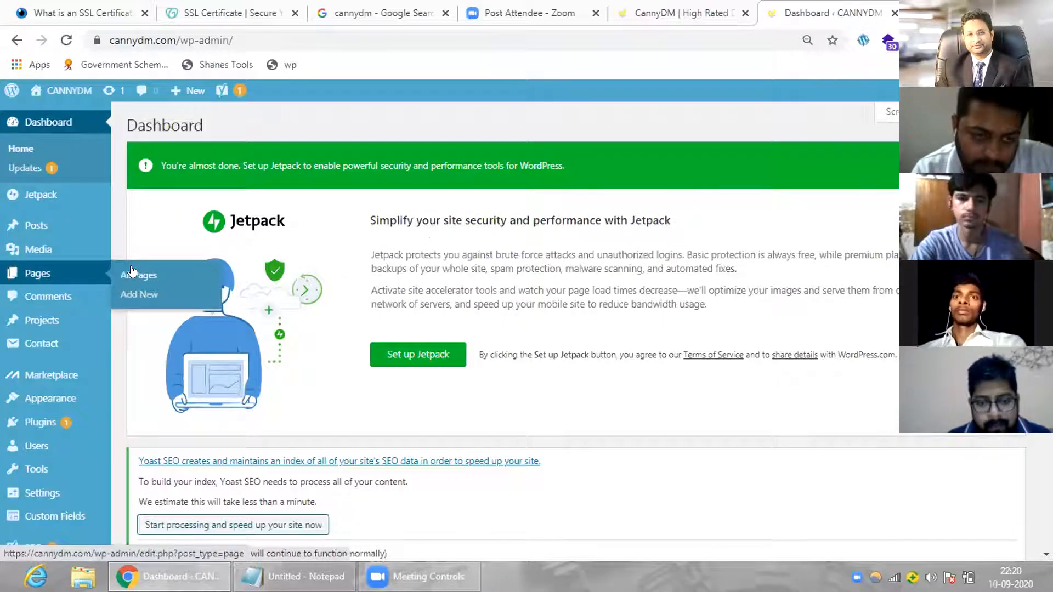
click(131, 270)
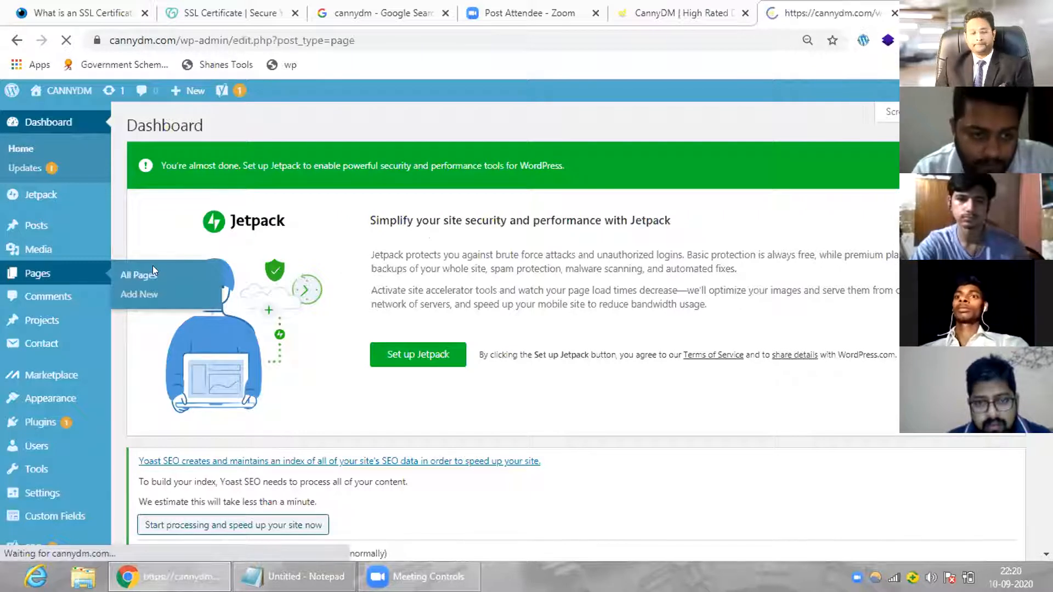
Edit the 'Best Digital Marketing Agency in Chandigarh' page and expand its Yoast SEO analysis.
mouse_move(158, 284)
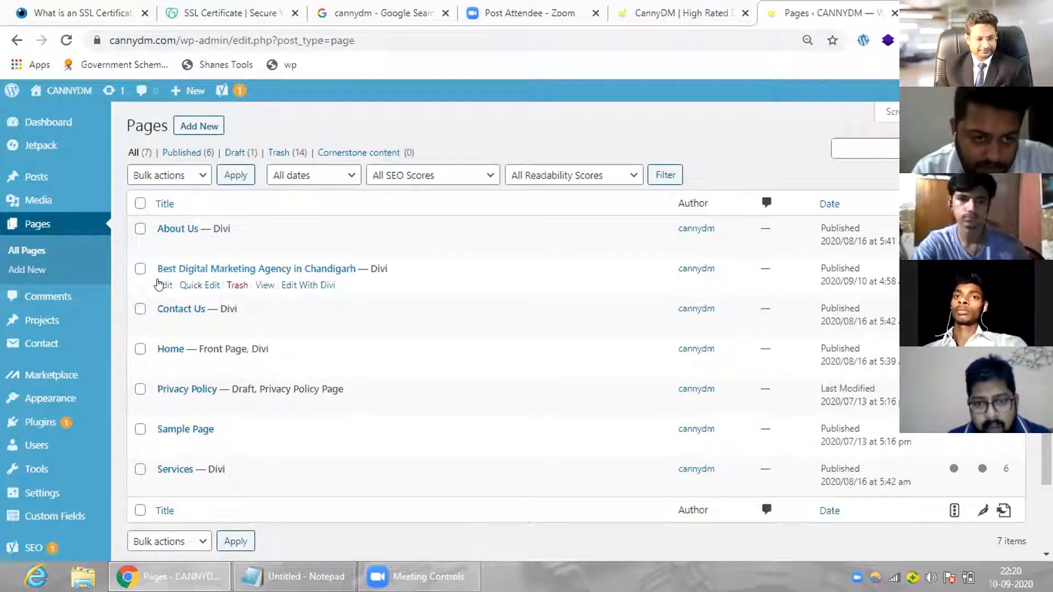
click(159, 284)
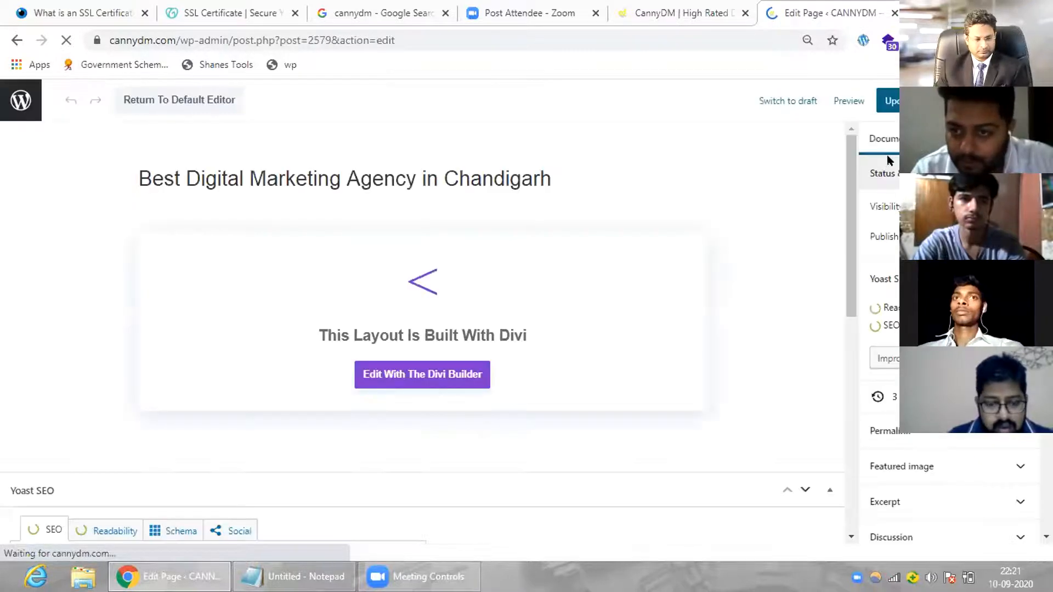
scroll(844, 229, down, 2)
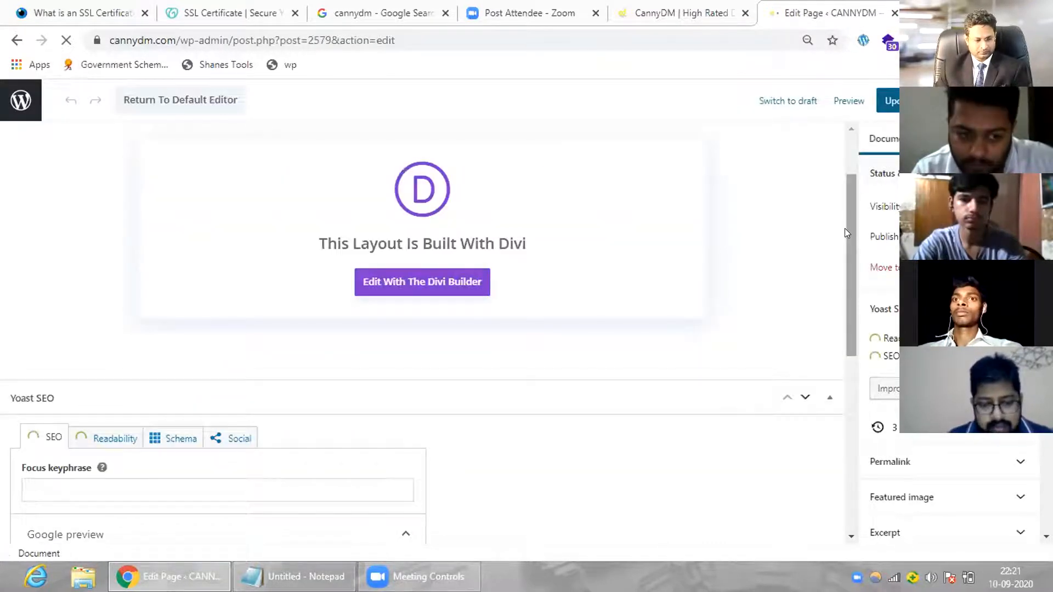
scroll(844, 229, down, 6)
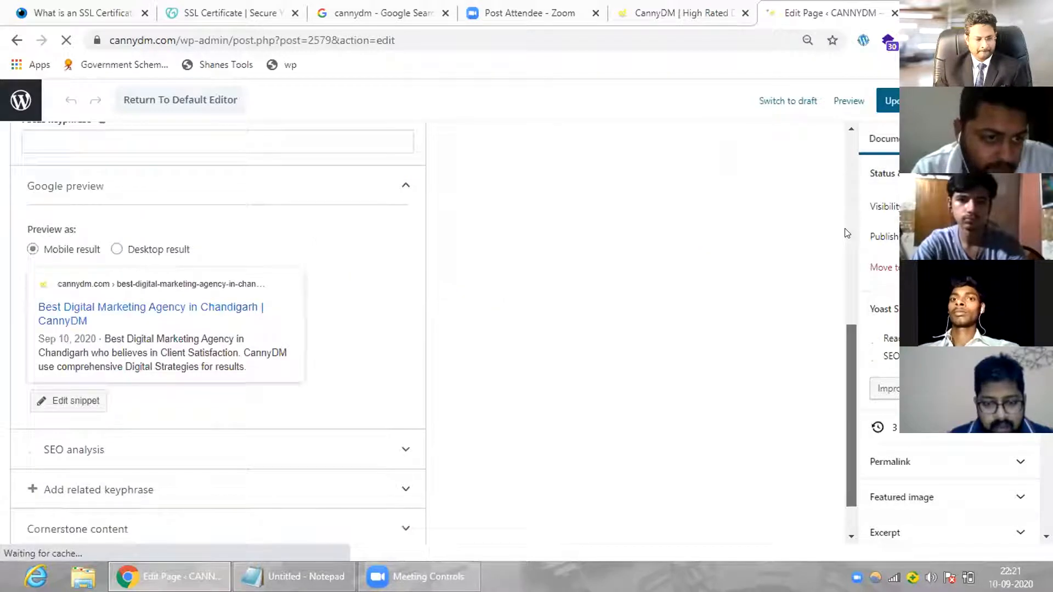
scroll(844, 233, down, 1)
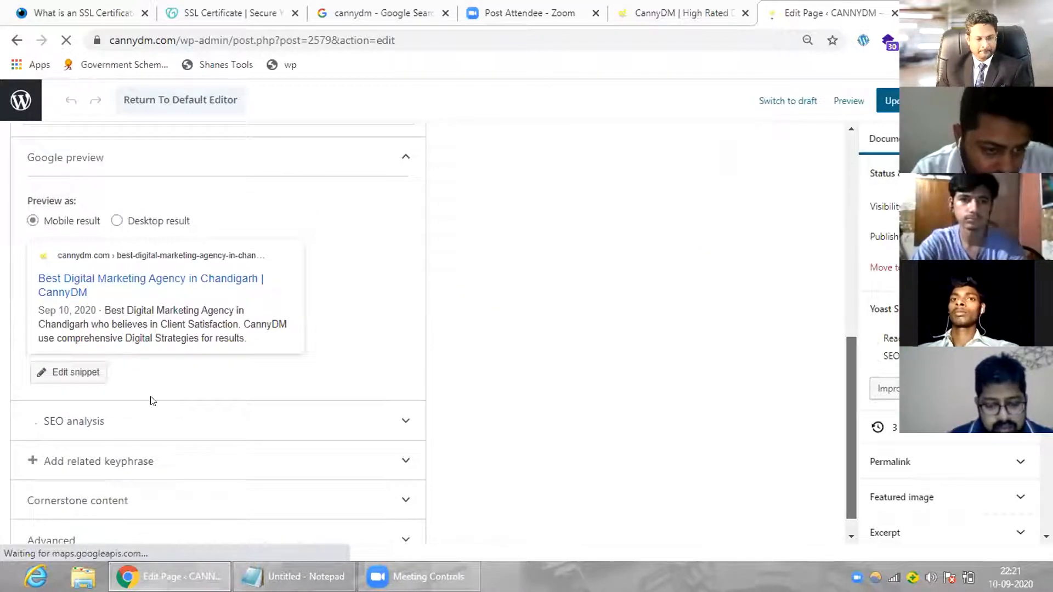
click(94, 420)
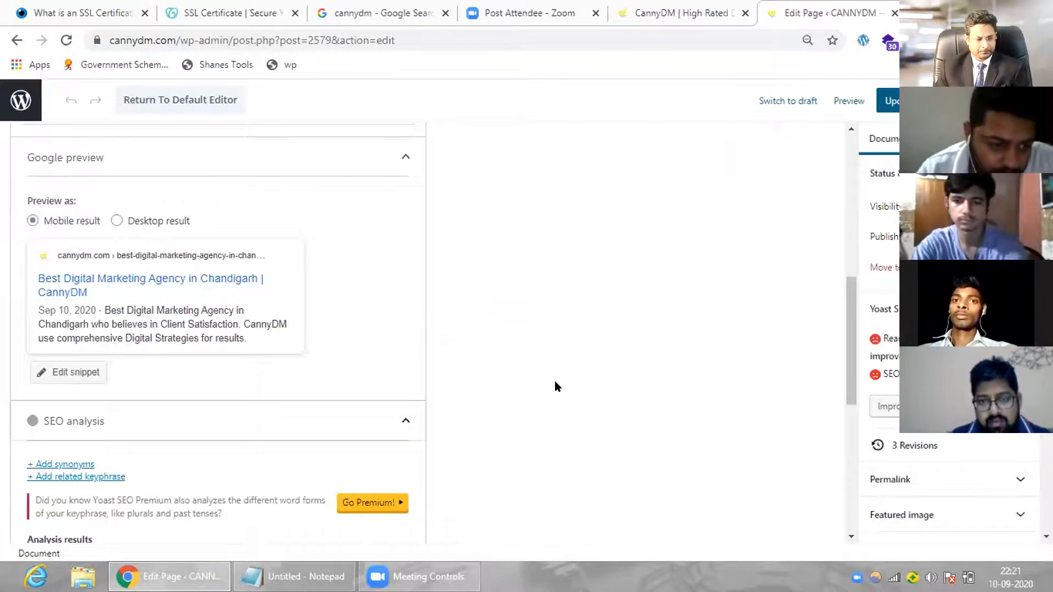
scroll(555, 382, down, 3)
scroll(554, 382, down, 2)
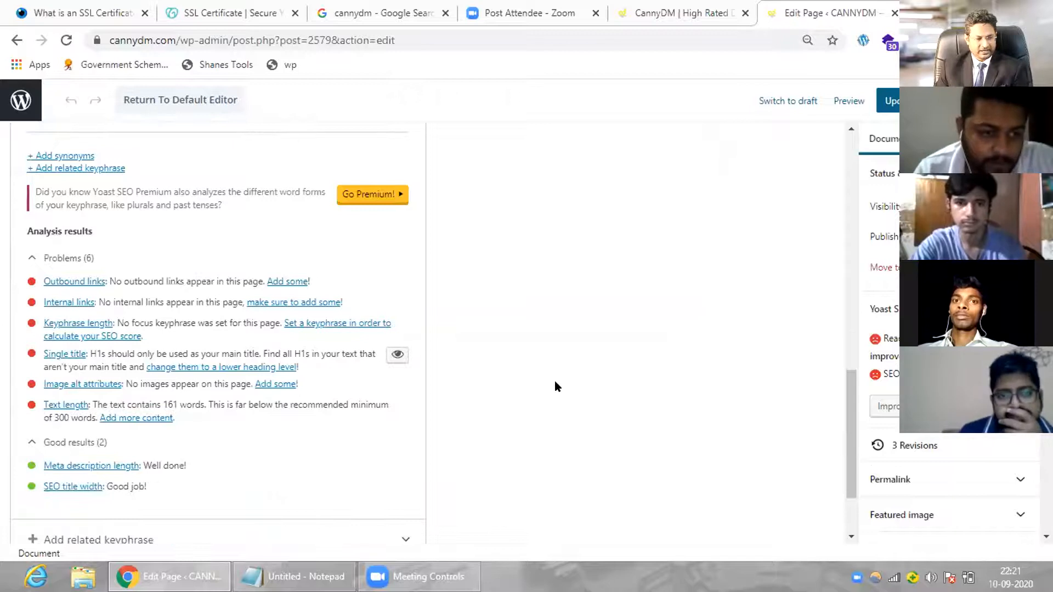
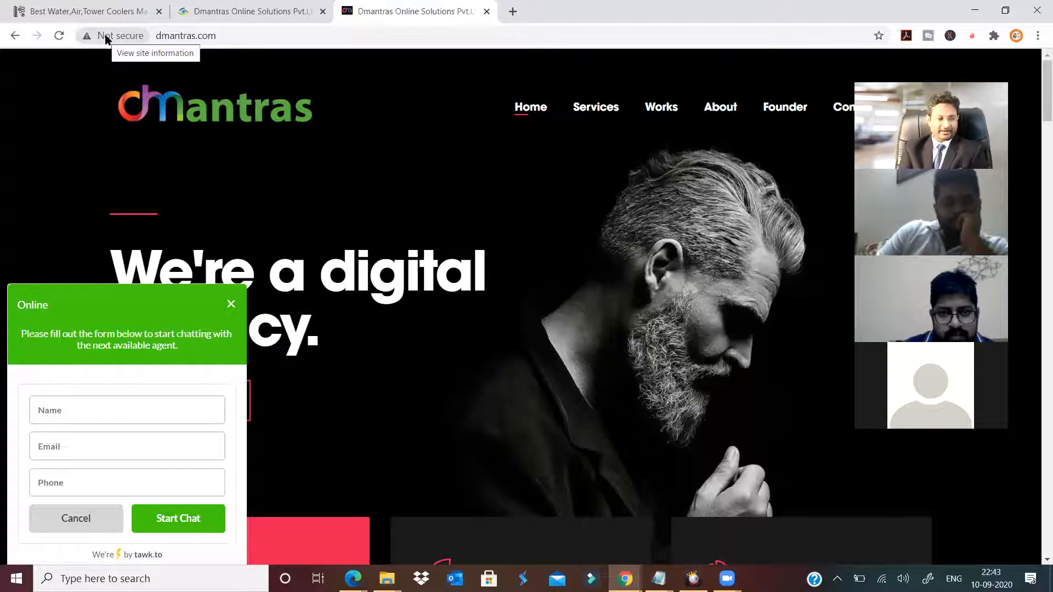
Dismiss the dmantras.com chat form, check its Not secure site info, and close the duplicate Dmantras tab.
click(106, 38)
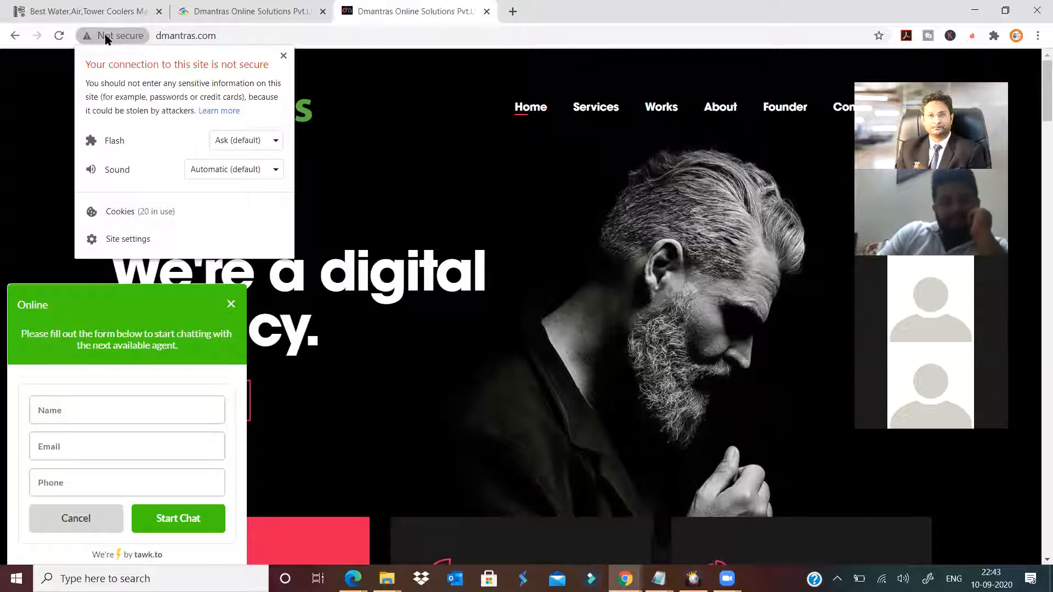
click(231, 305)
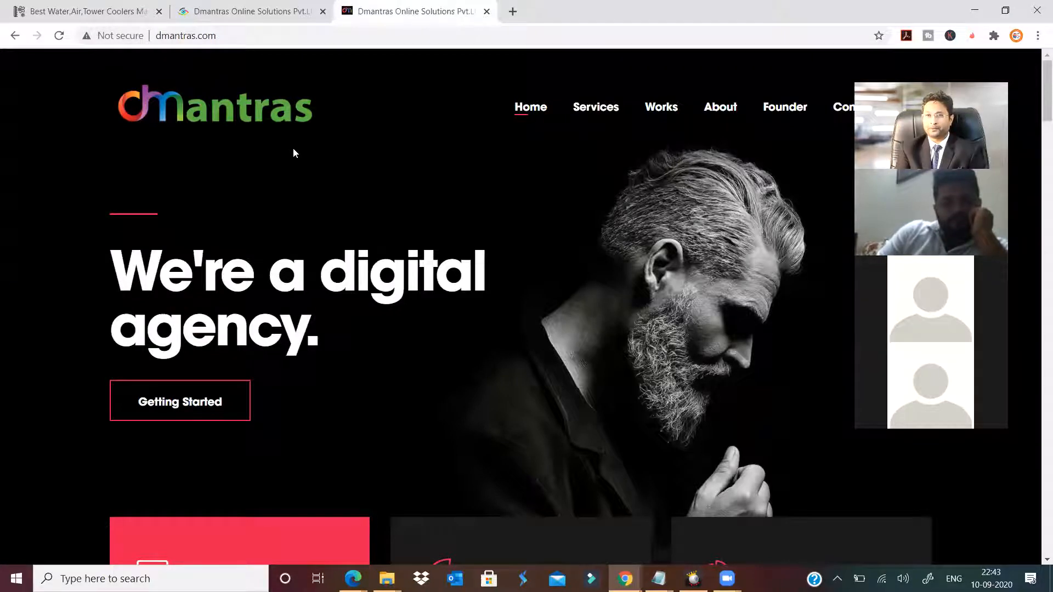
click(95, 35)
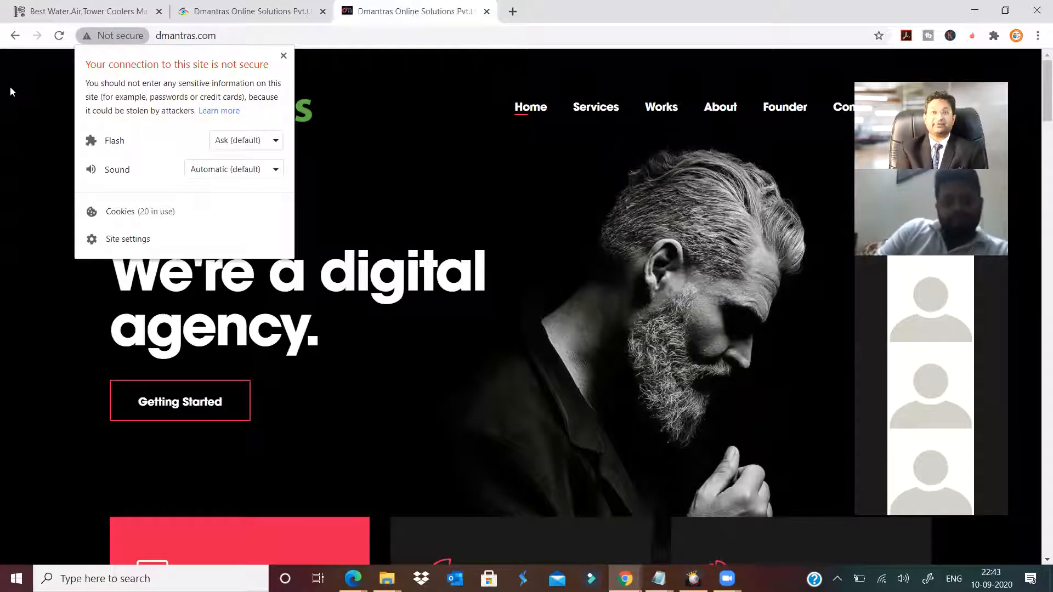
click(10, 87)
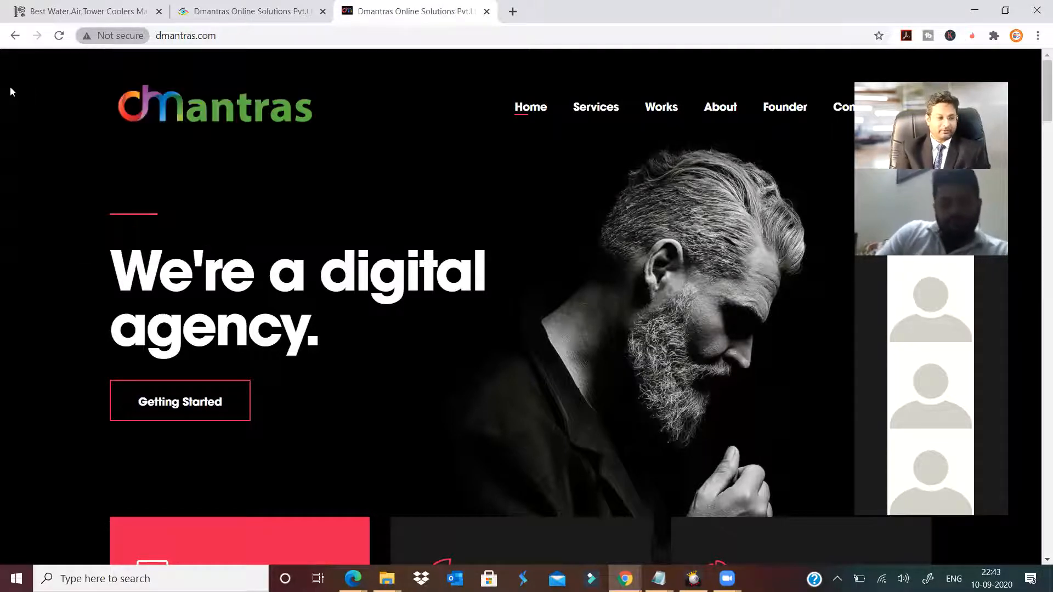
click(322, 11)
click(99, 35)
click(33, 104)
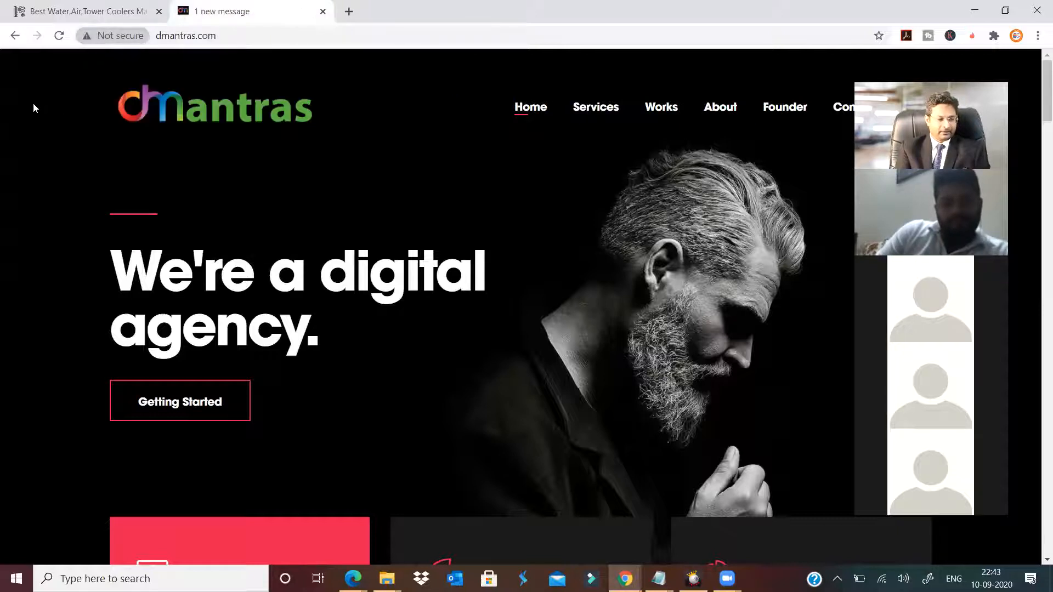
In a new tab, search Google for 'ssl free certificate' and open the SSL For Free result.
click(348, 16)
click(316, 34)
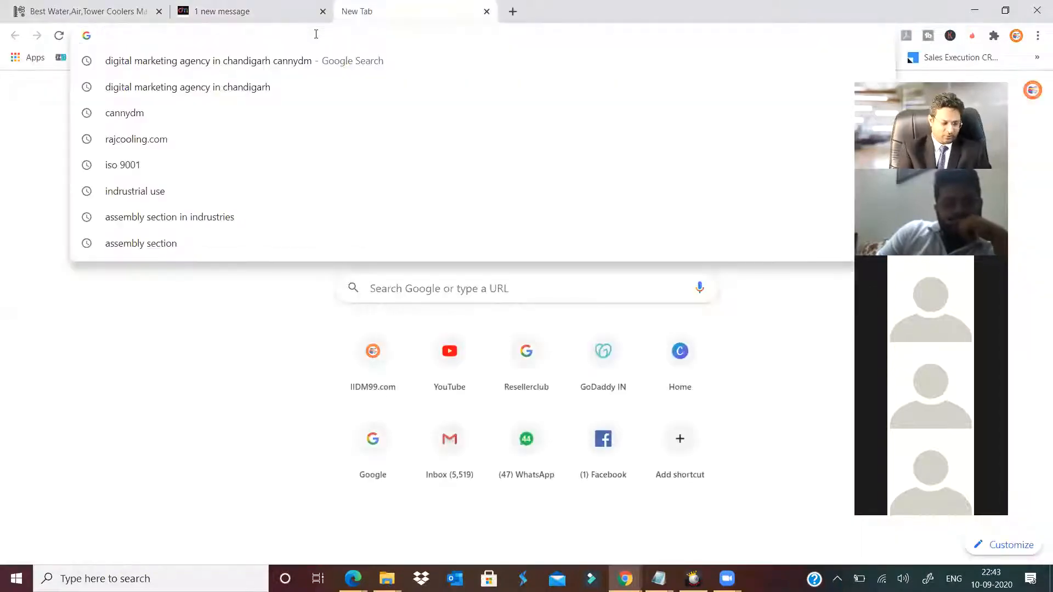
text(ssl)
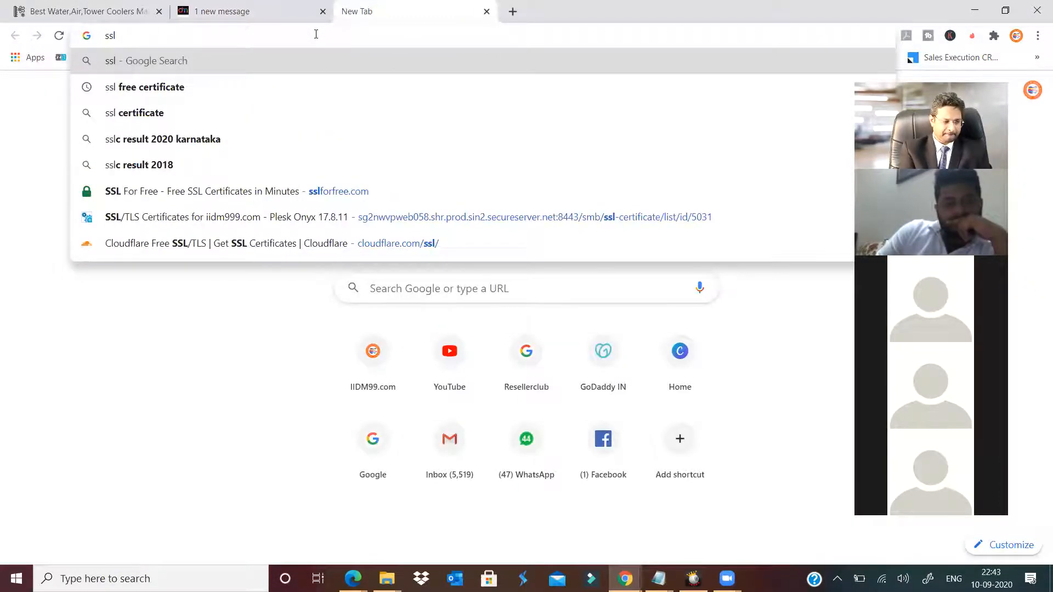
key(Down)
key(Return)
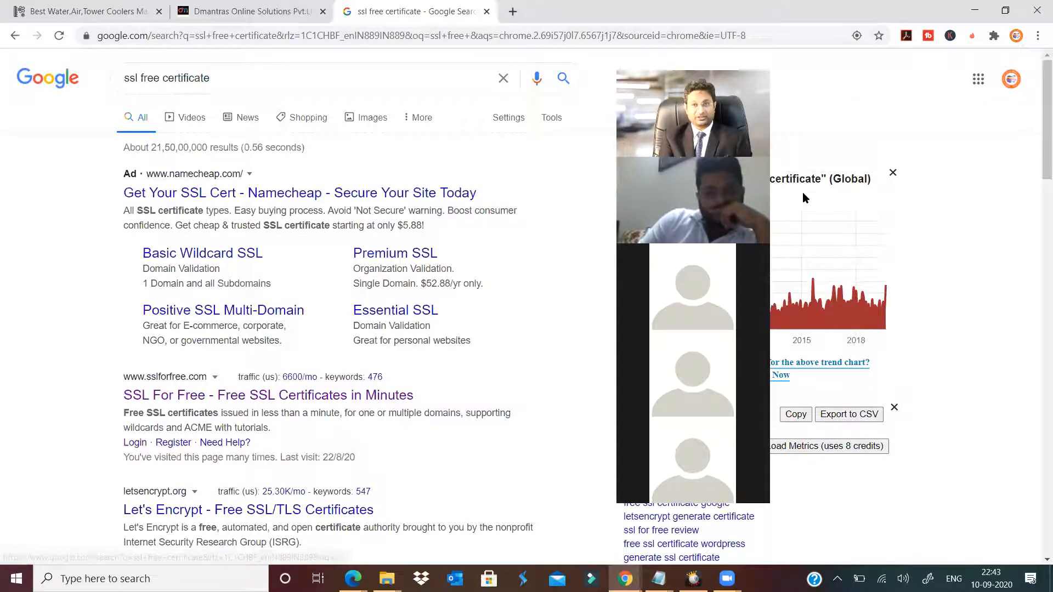
click(894, 170)
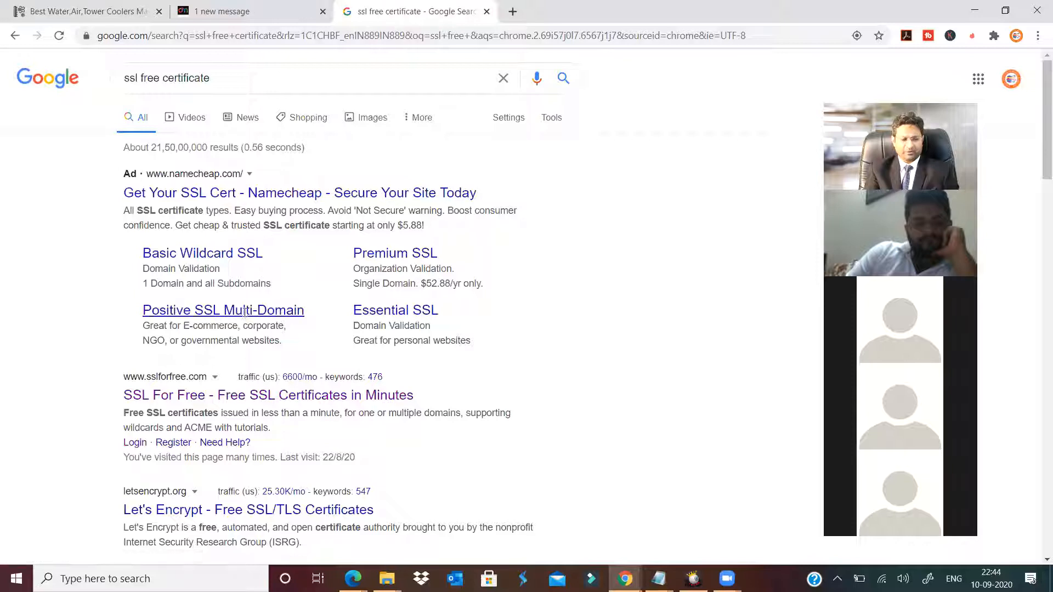
scroll(244, 313, down, 3)
click(189, 196)
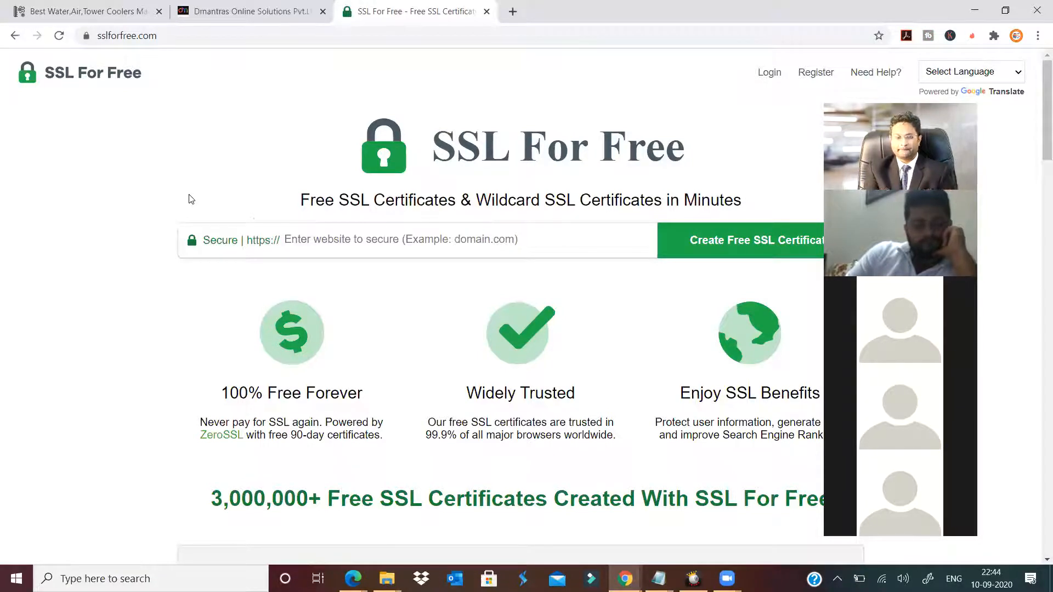
click(254, 242)
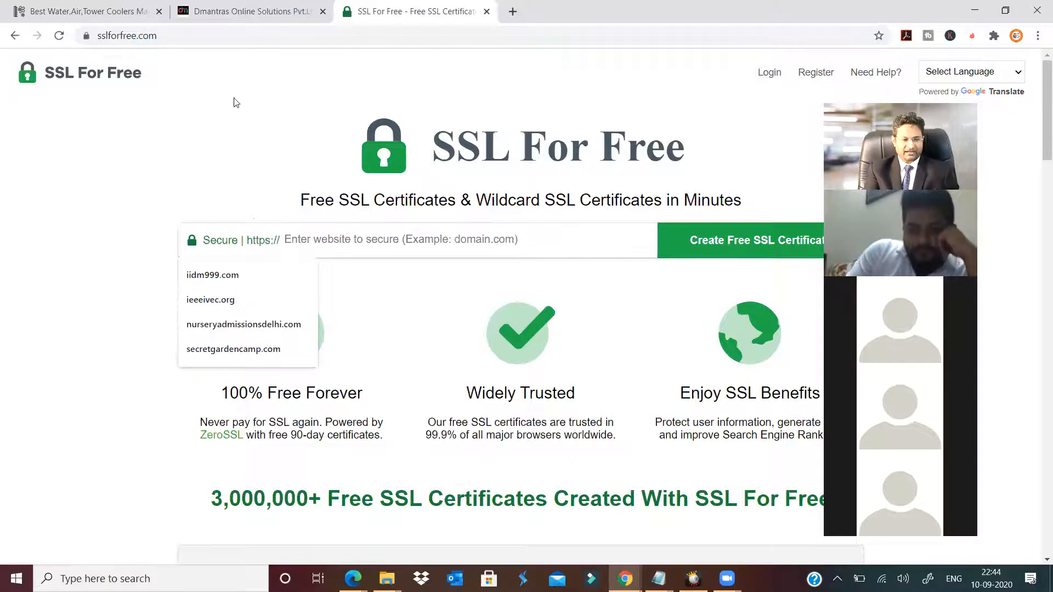
click(227, 12)
click(224, 35)
key(ctrl+c)
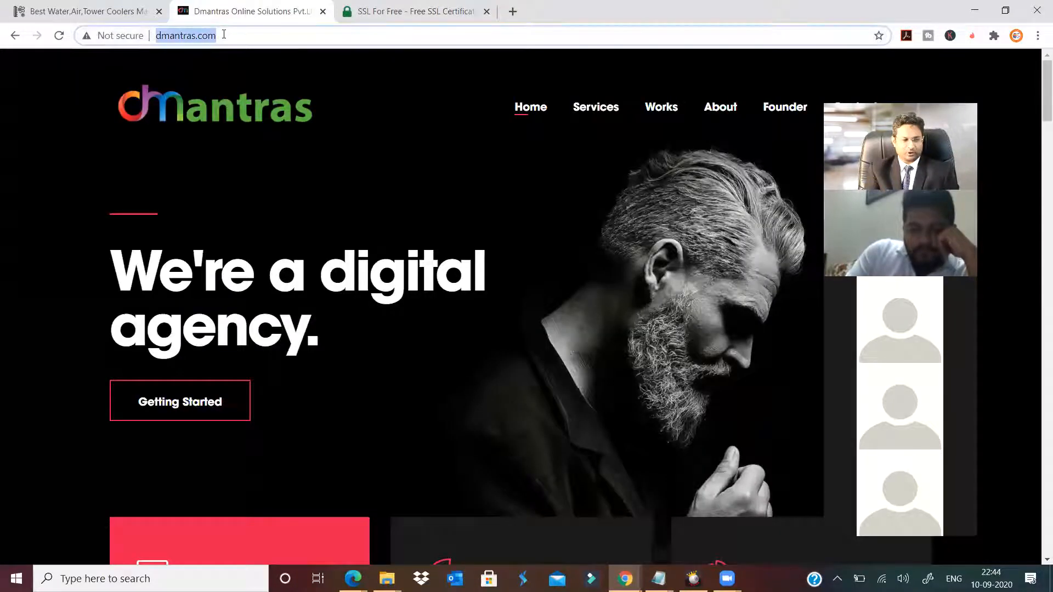
click(353, 20)
click(354, 242)
key(ctrl+v)
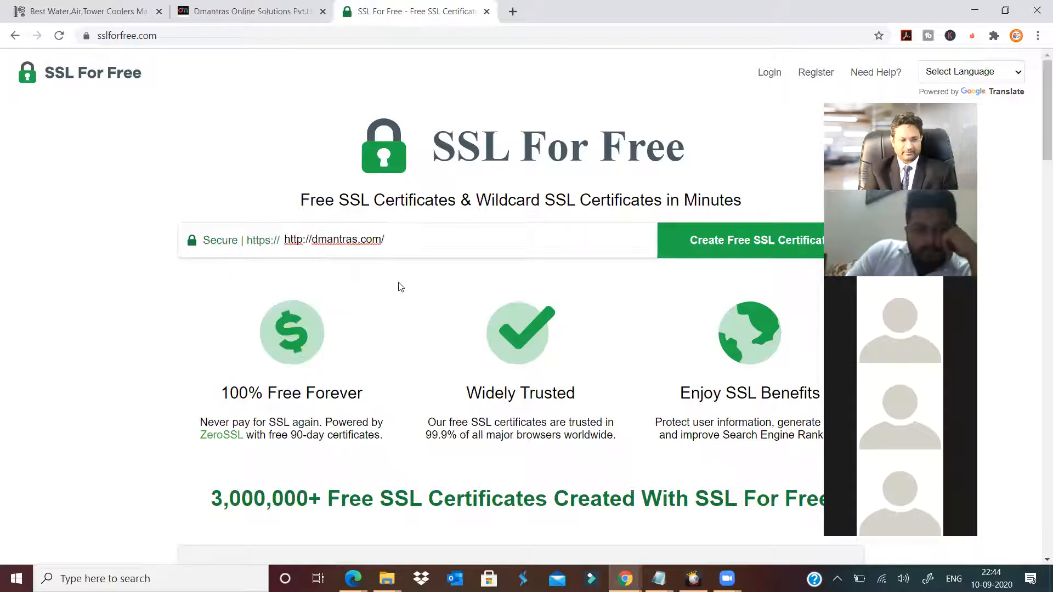
drag(312, 239, 244, 242)
key(BackSpace)
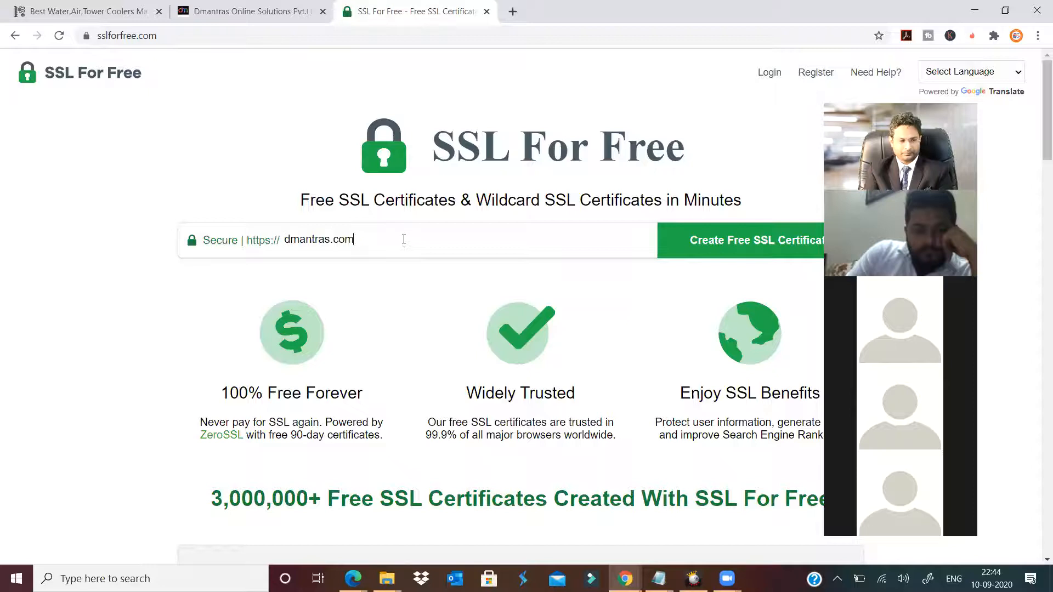
Create a free certificate for dmantras.com, then sign in with the saved account credentials after sign-up fails.
click(718, 241)
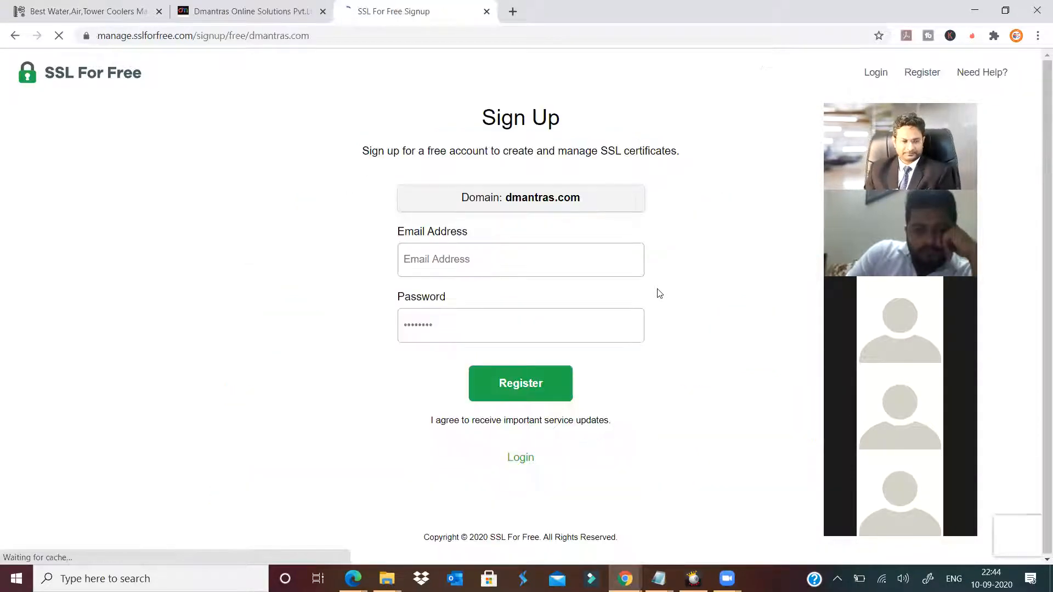
click(451, 259)
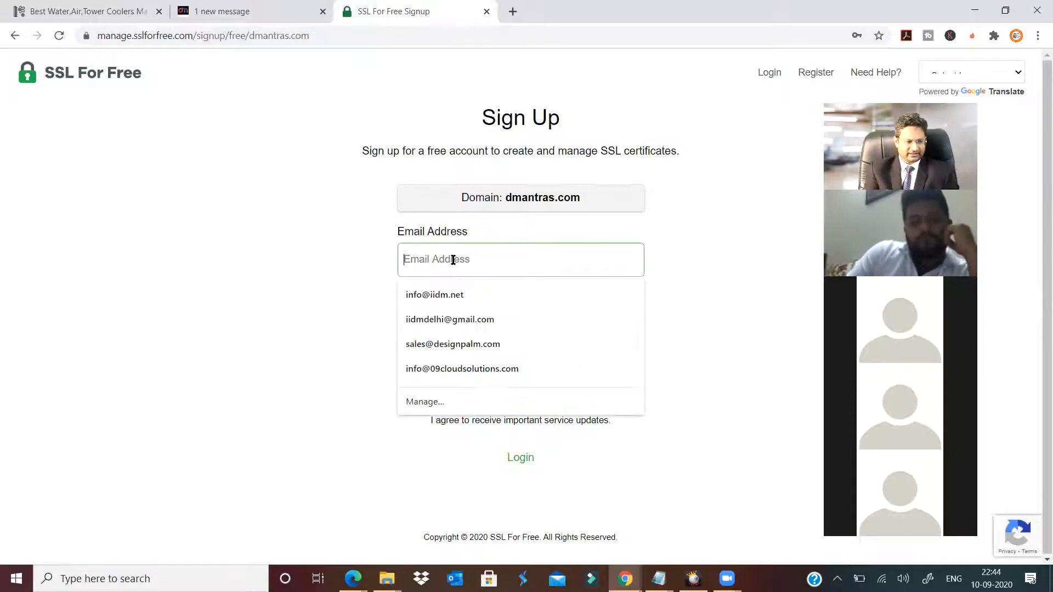
click(444, 295)
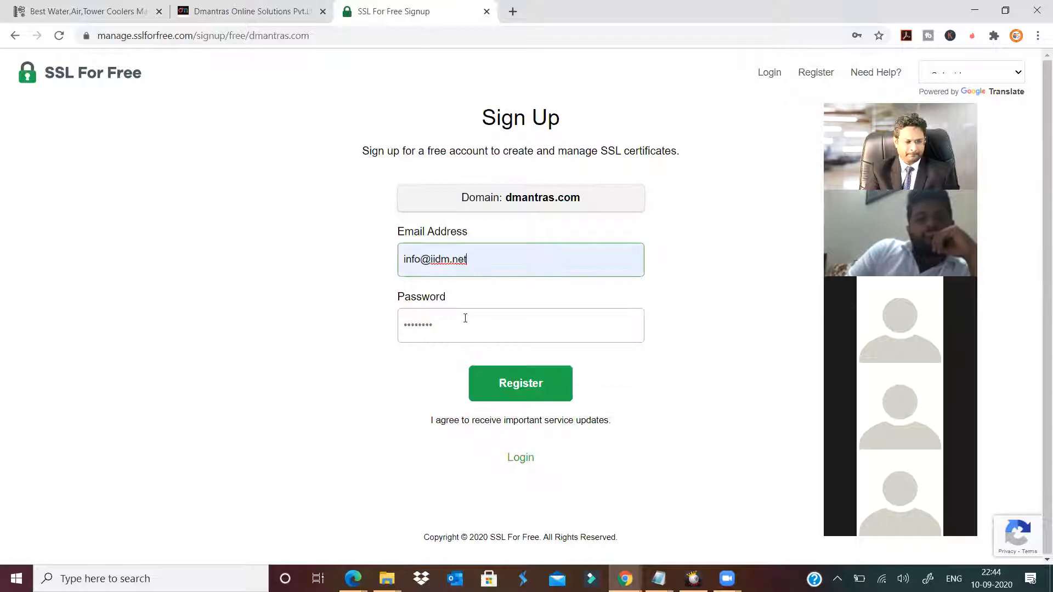
click(520, 387)
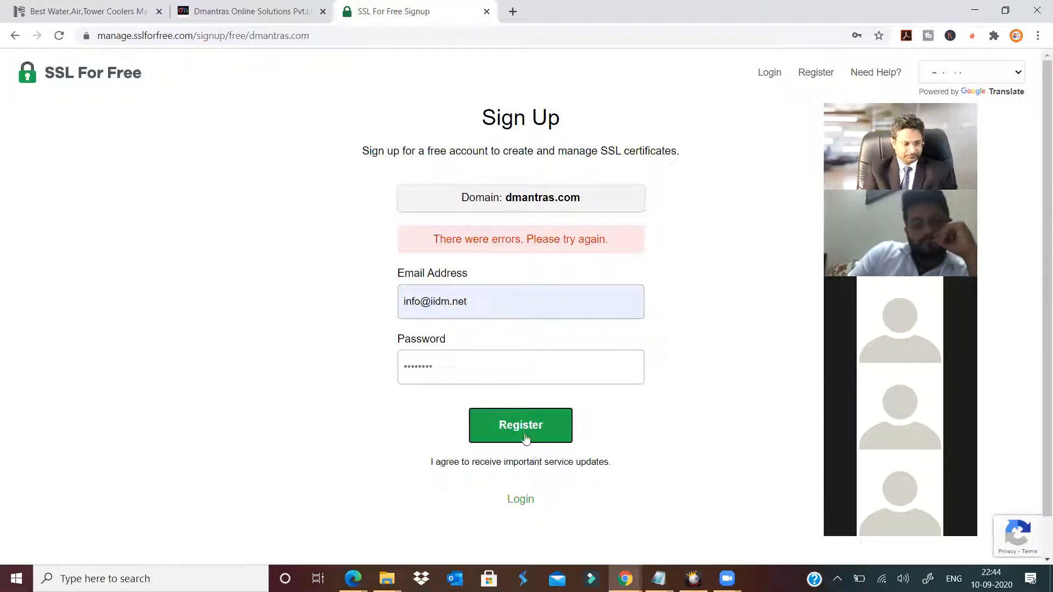
click(520, 499)
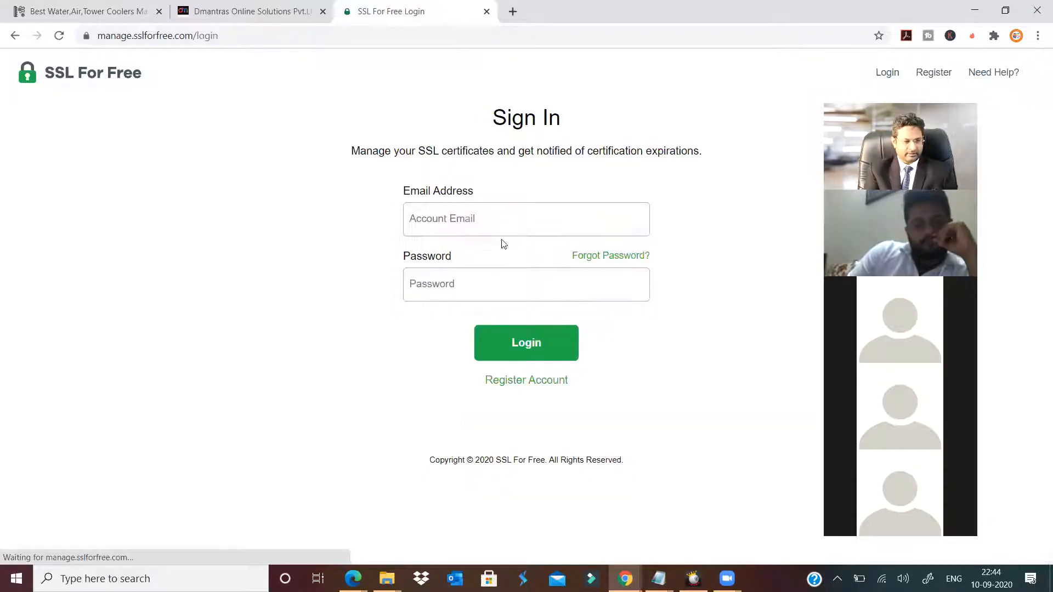
click(529, 353)
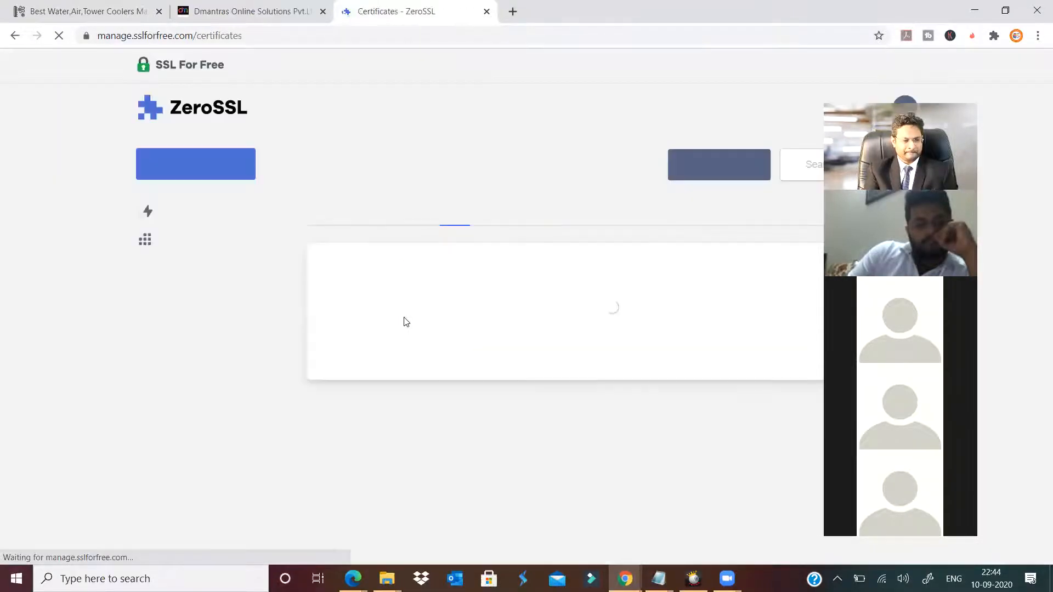
Start a New Certificate in ZeroSSL and scroll to the Enter Domain field.
click(711, 174)
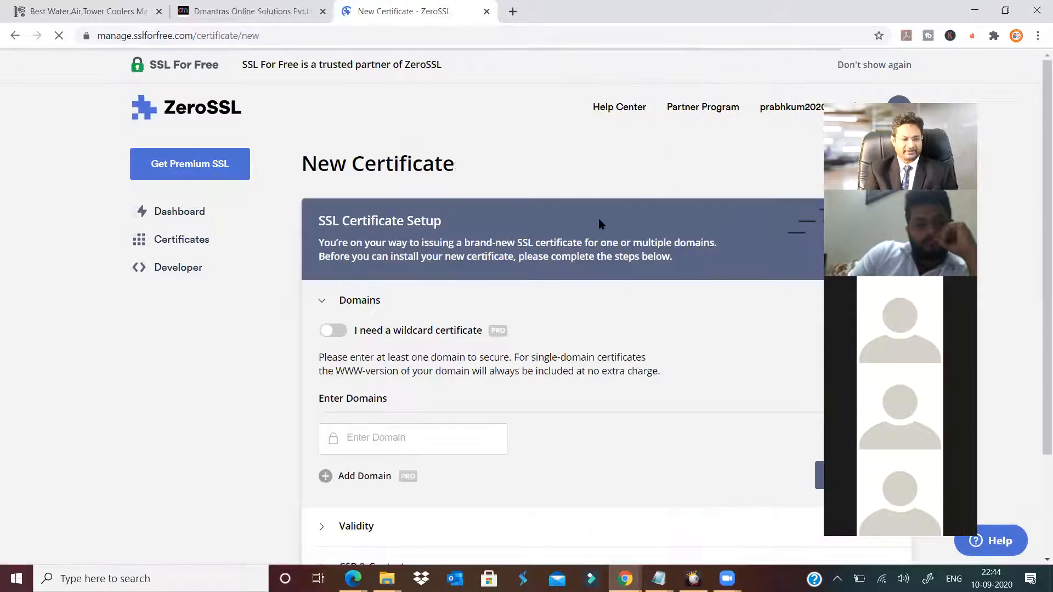
scroll(492, 377, down, 1)
scroll(495, 371, up, 1)
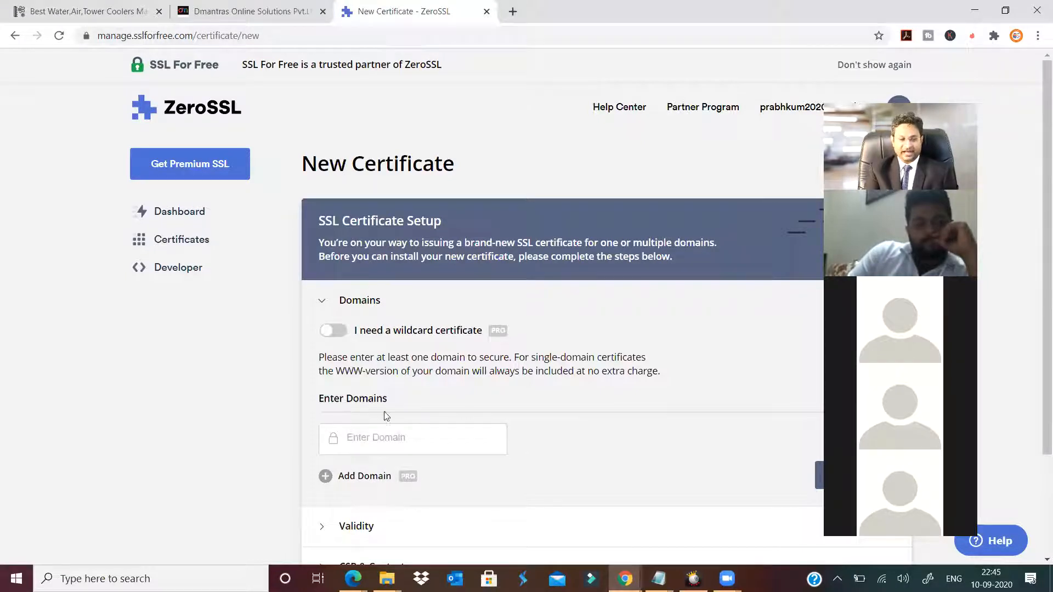
scroll(425, 388, down, 1)
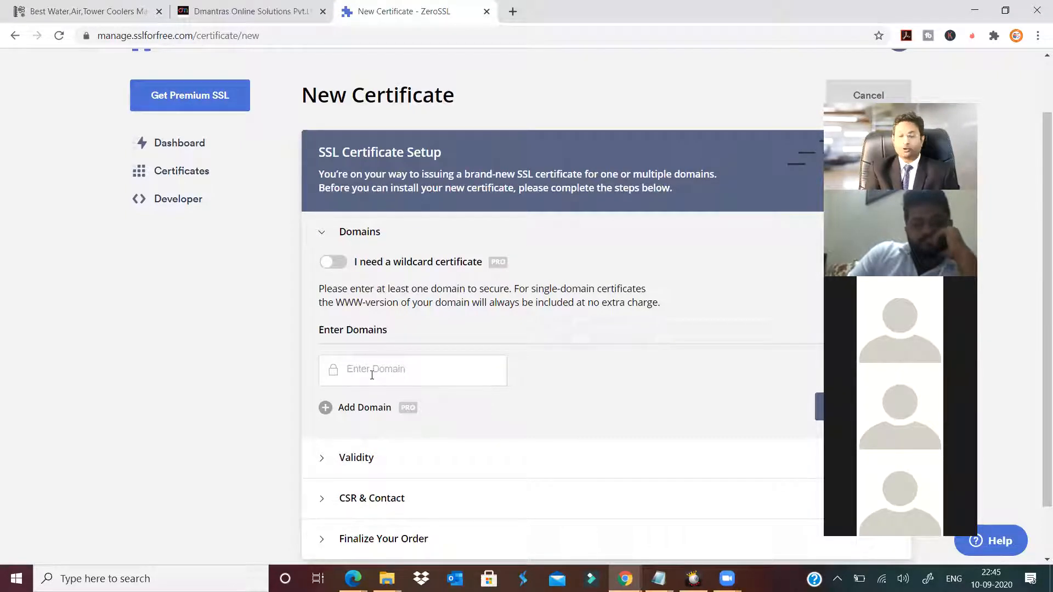
key(ctrl+v)
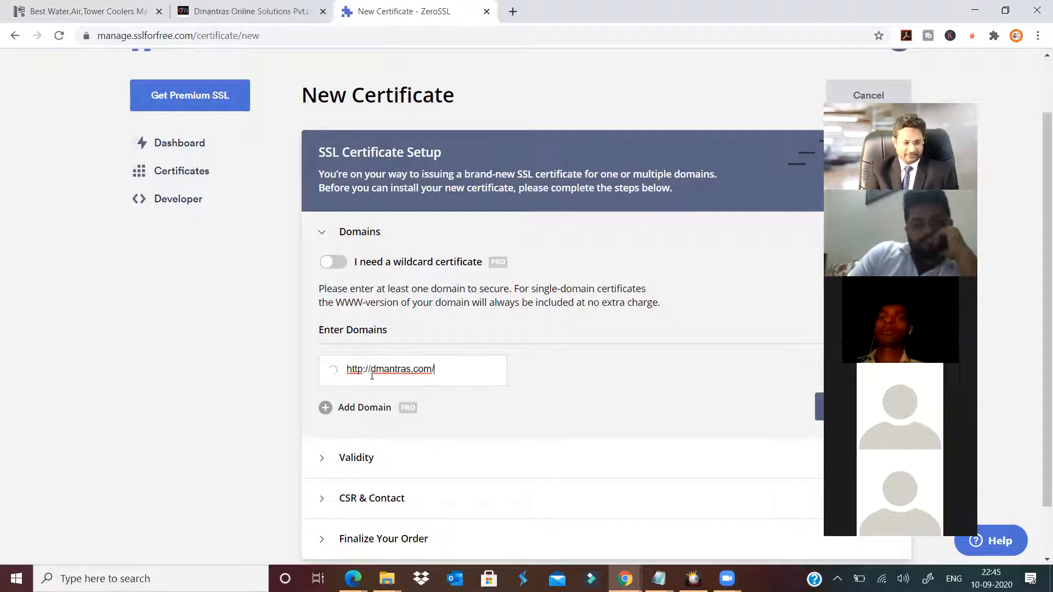
drag(369, 374, 277, 376)
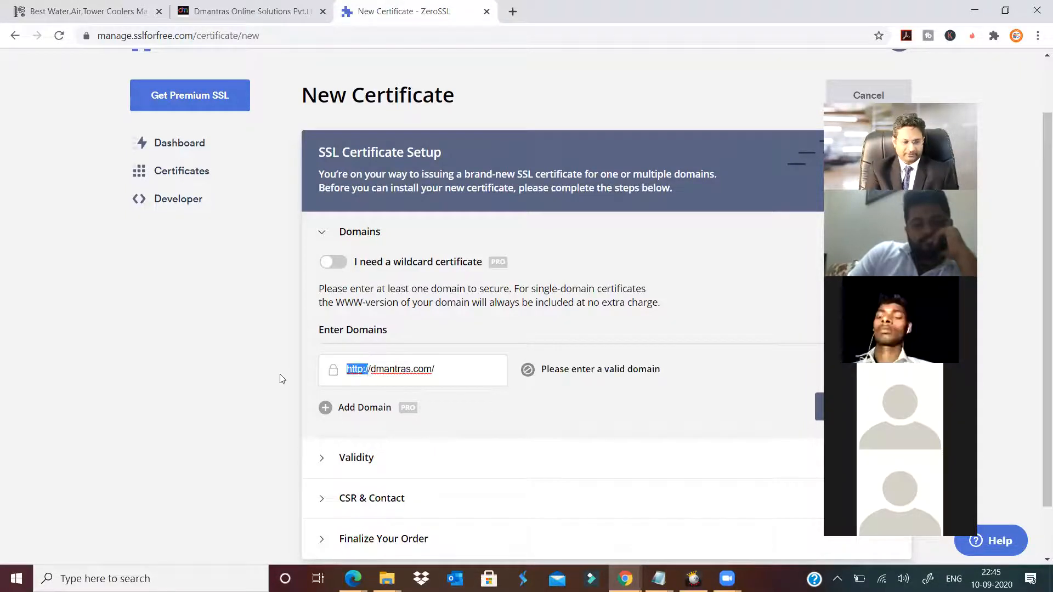
key(BackSpace)
key(Delete)
click(466, 369)
key(BackSpace)
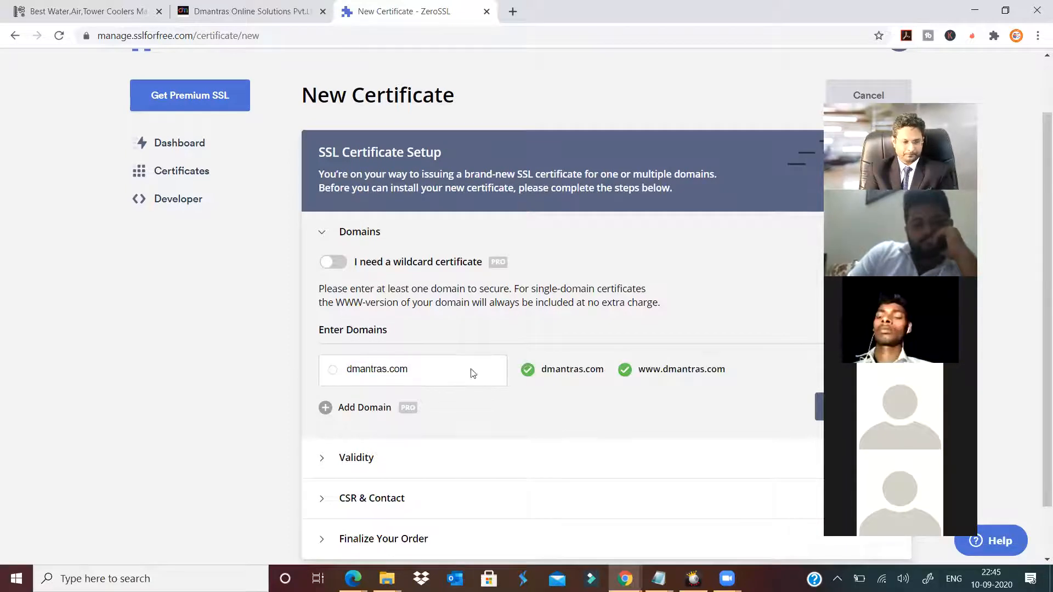
scroll(603, 404, down, 1)
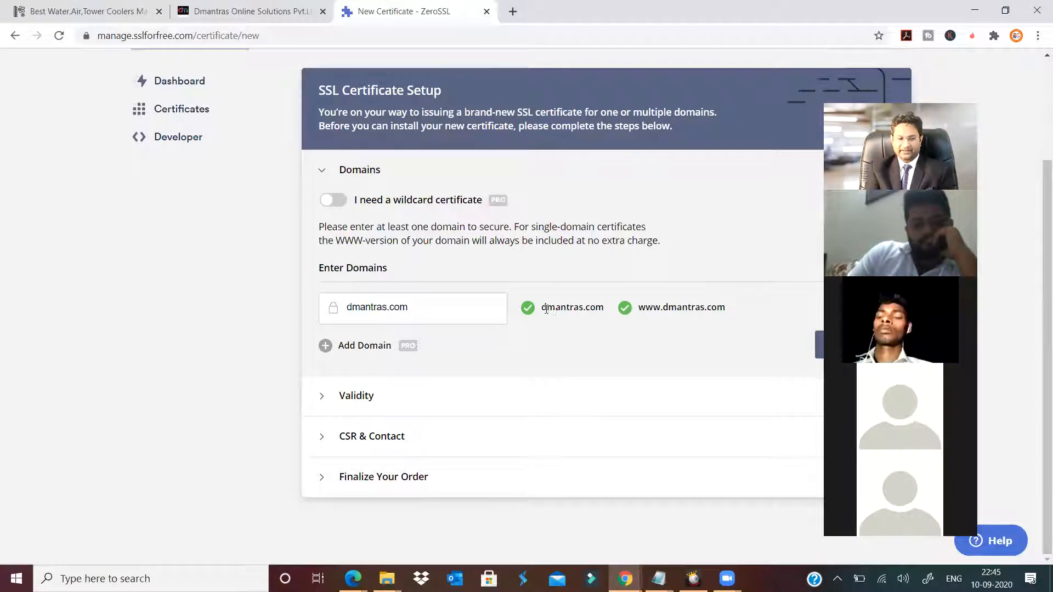
drag(541, 307, 614, 309)
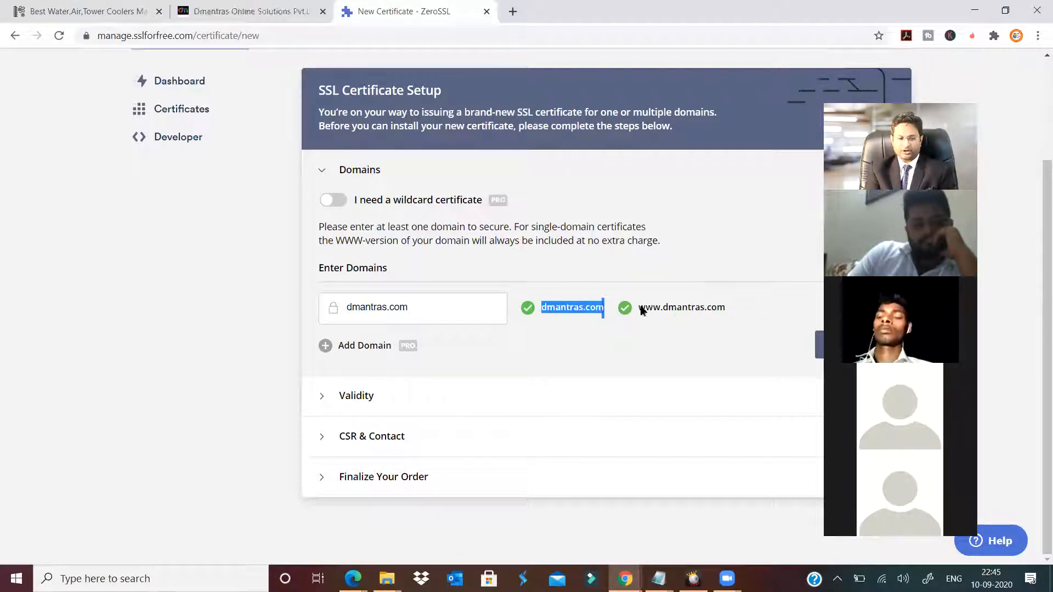
click(752, 310)
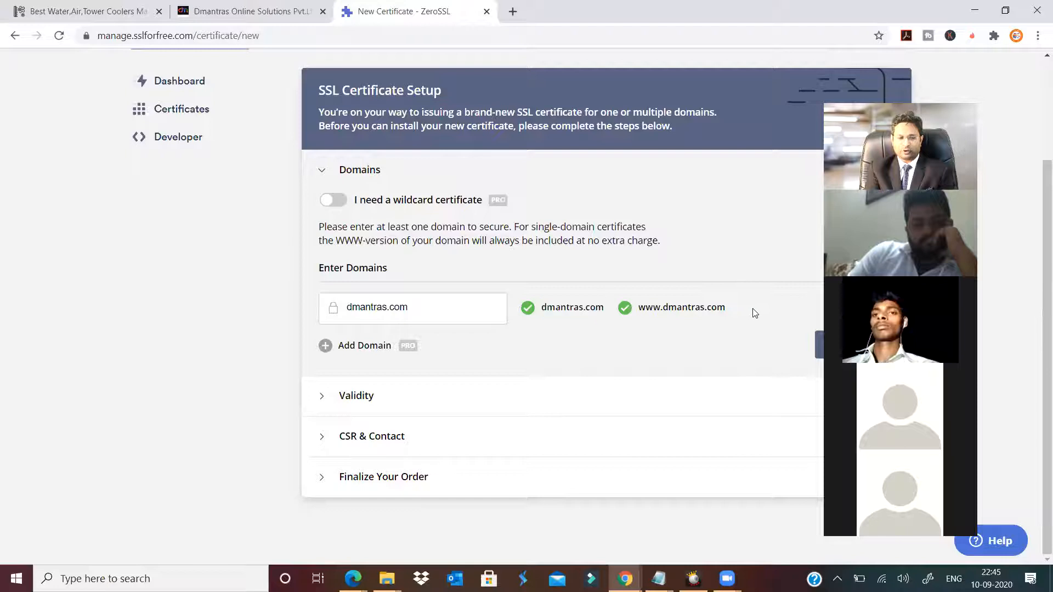
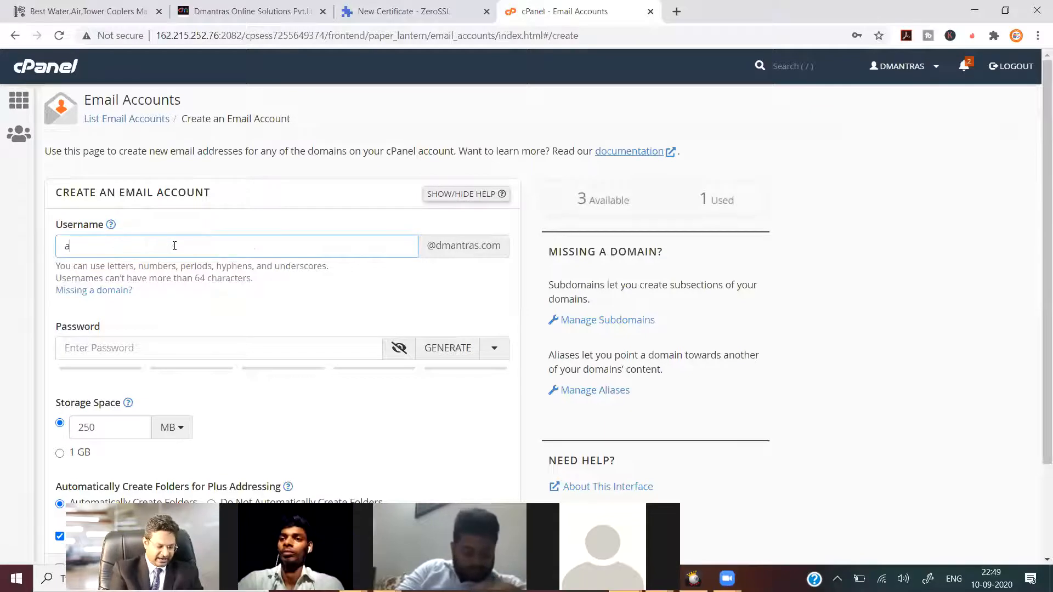
Create the 250 MB admin mailbox on dmantras.com with a password and open it in webmail.
click(428, 278)
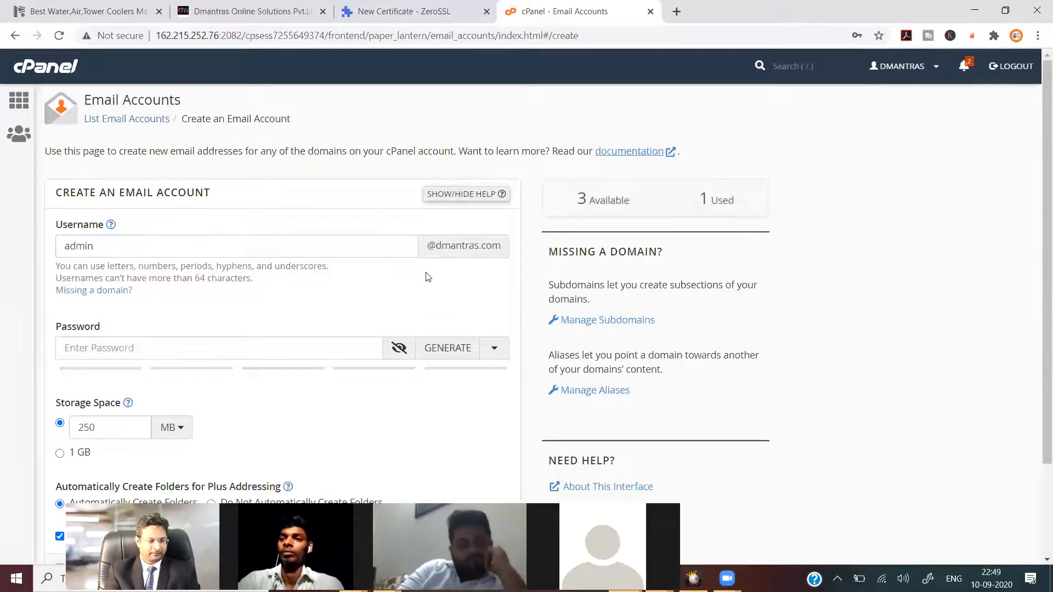
scroll(307, 285, down, 2)
click(205, 231)
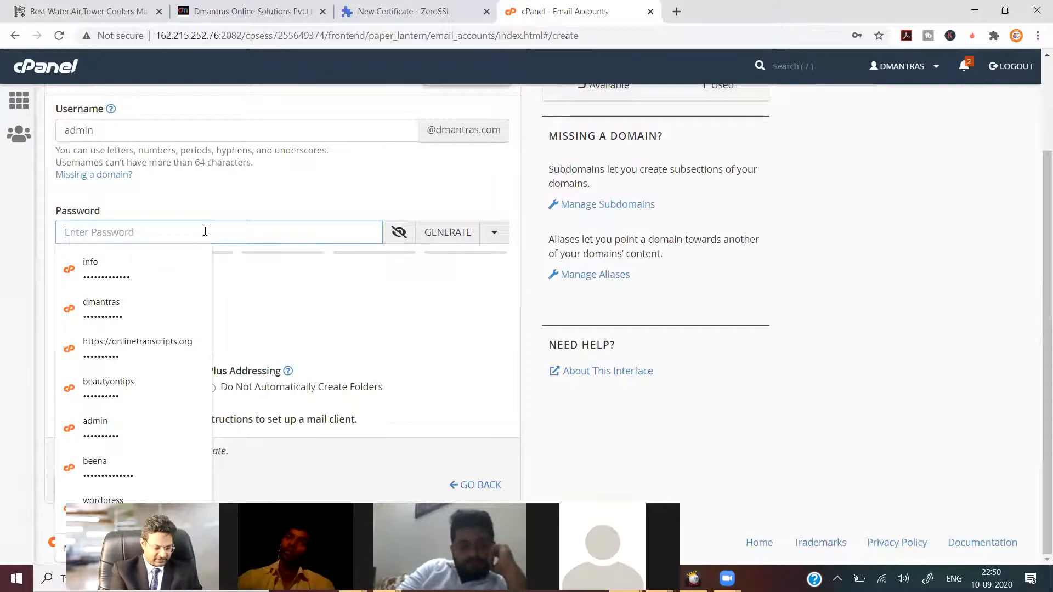
text(adm•••••••••)
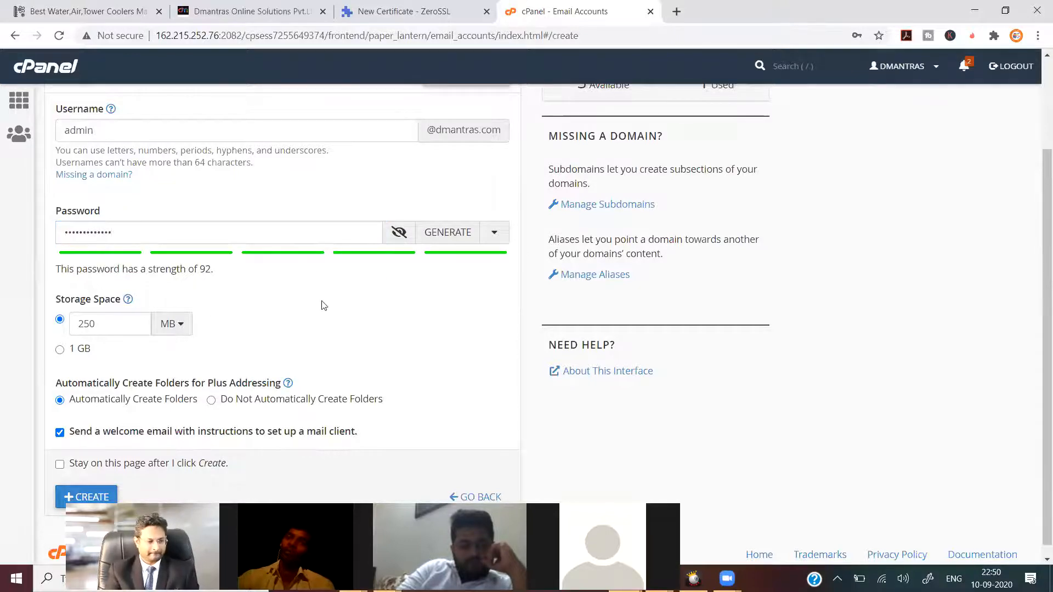
scroll(323, 305, down, 1)
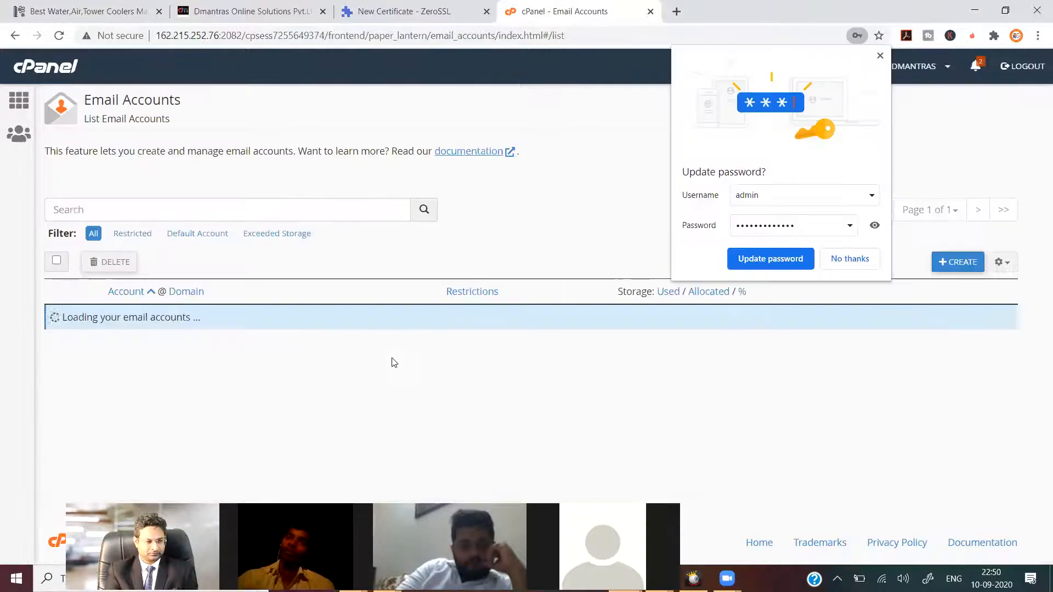
click(640, 271)
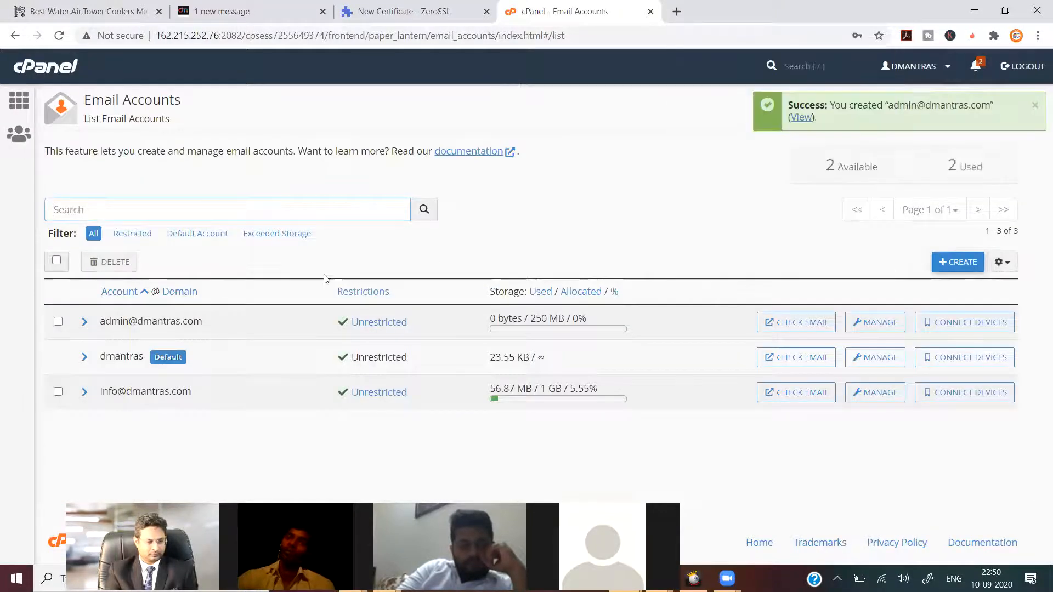
click(789, 324)
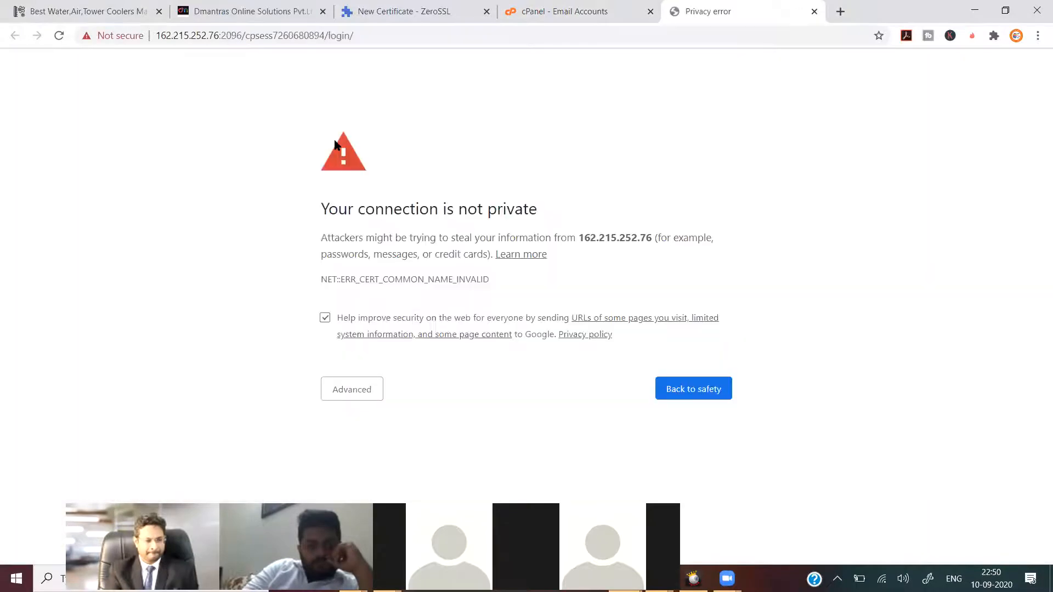
Bypass the certificate warning, open the admin inbox in Roundcube, then return to the ZeroSSL tab.
click(351, 394)
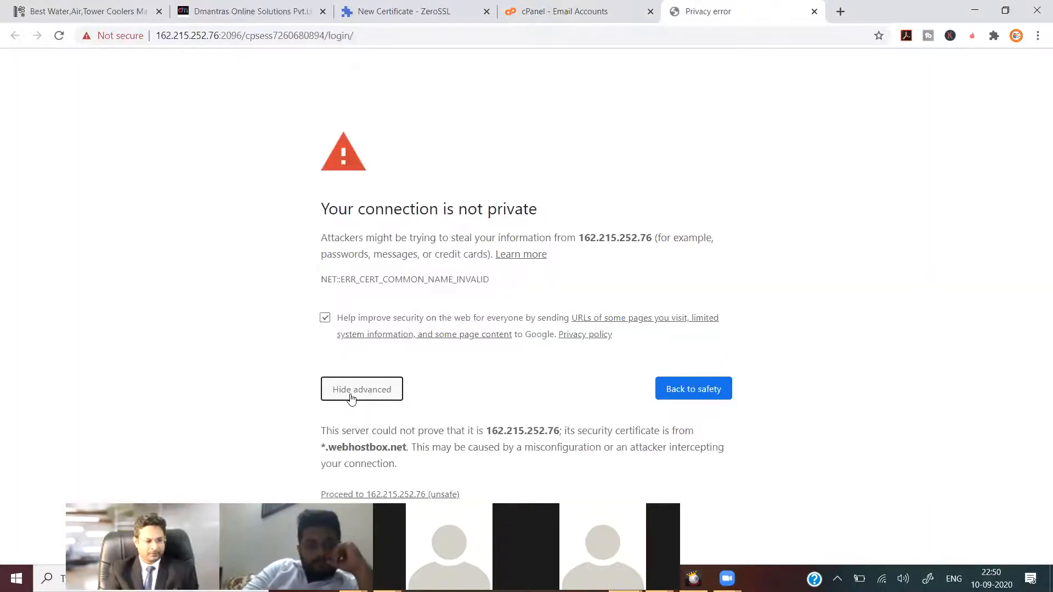
click(404, 495)
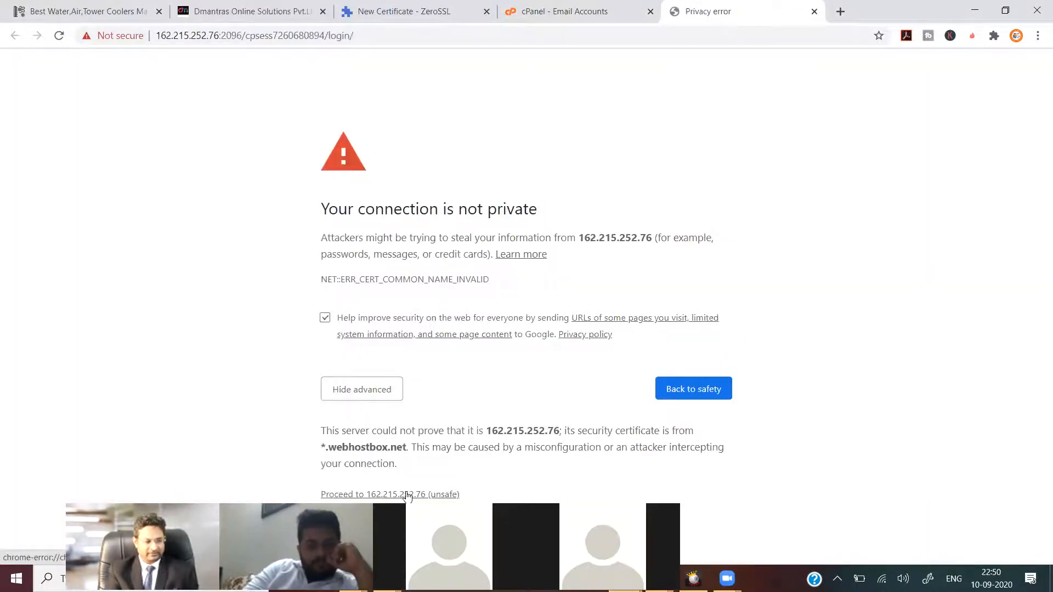
click(554, 144)
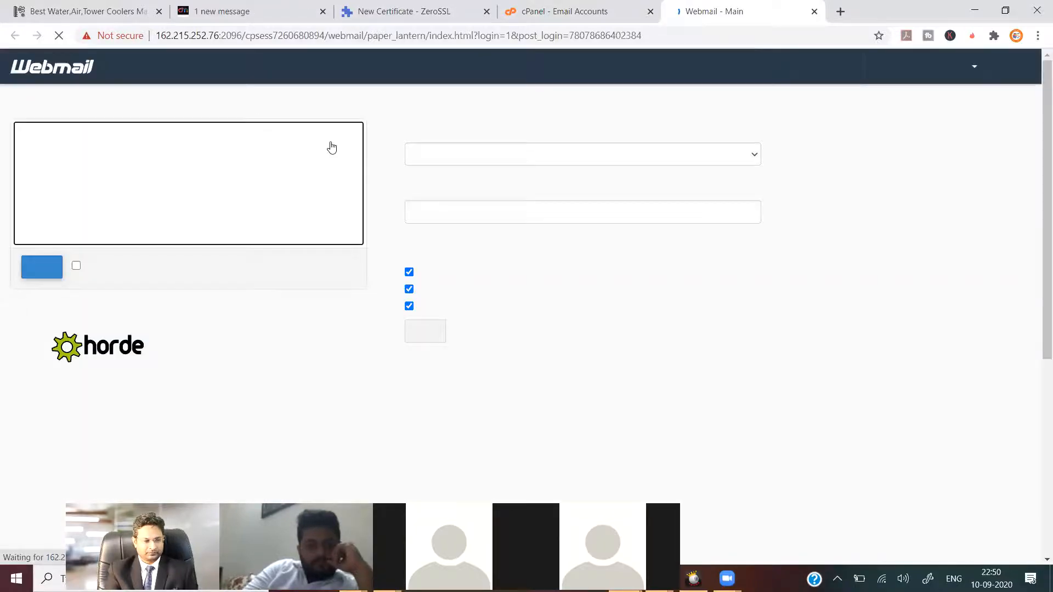
click(37, 258)
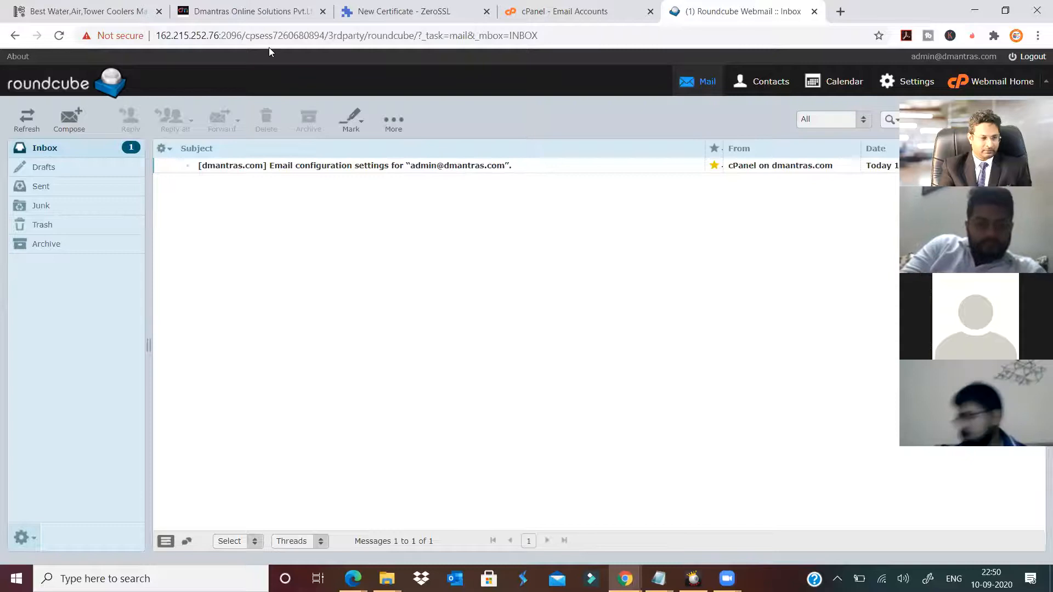
click(400, 11)
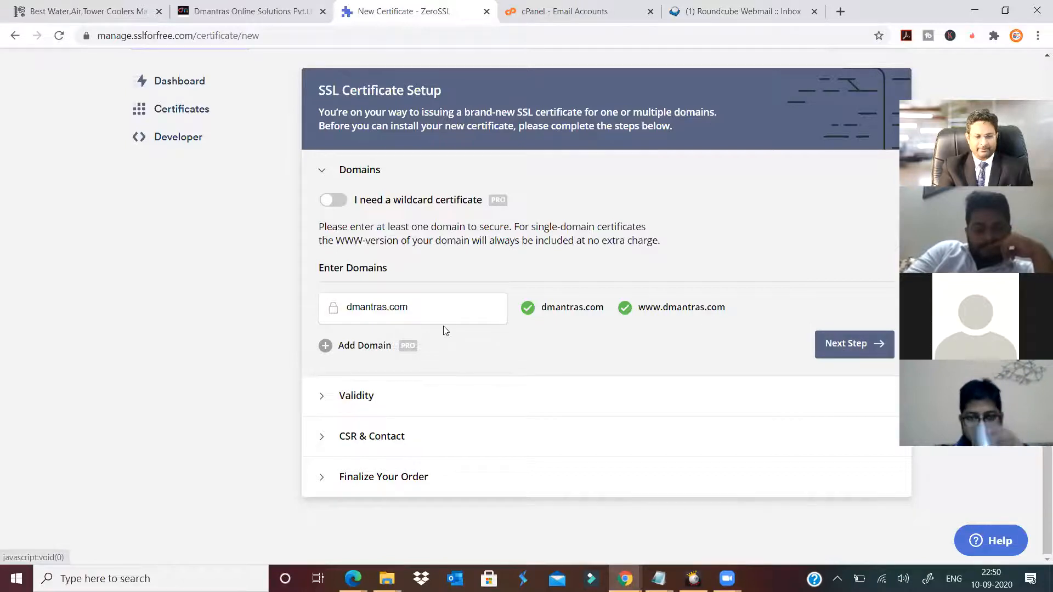
Order a certificate for dmantras.com with 90-day validity, an auto-generated CSR and the Free plan.
click(844, 349)
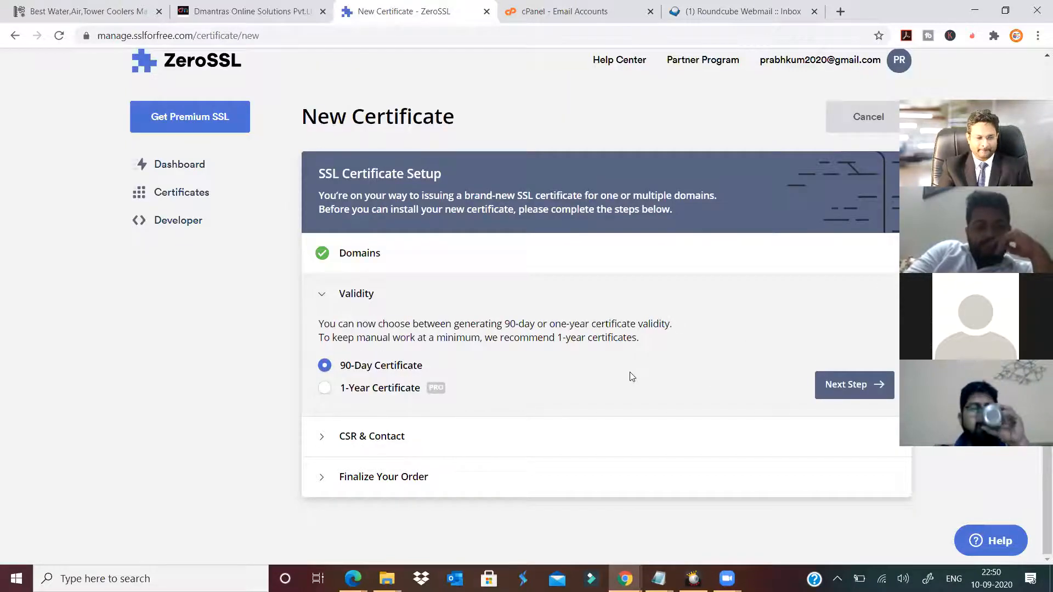
click(368, 393)
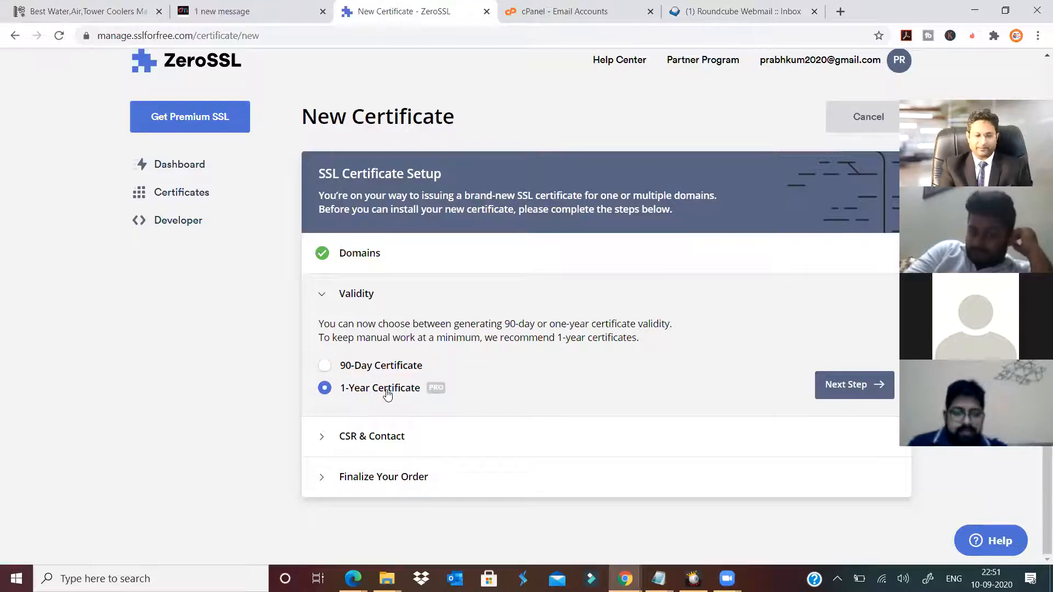
mouse_move(439, 389)
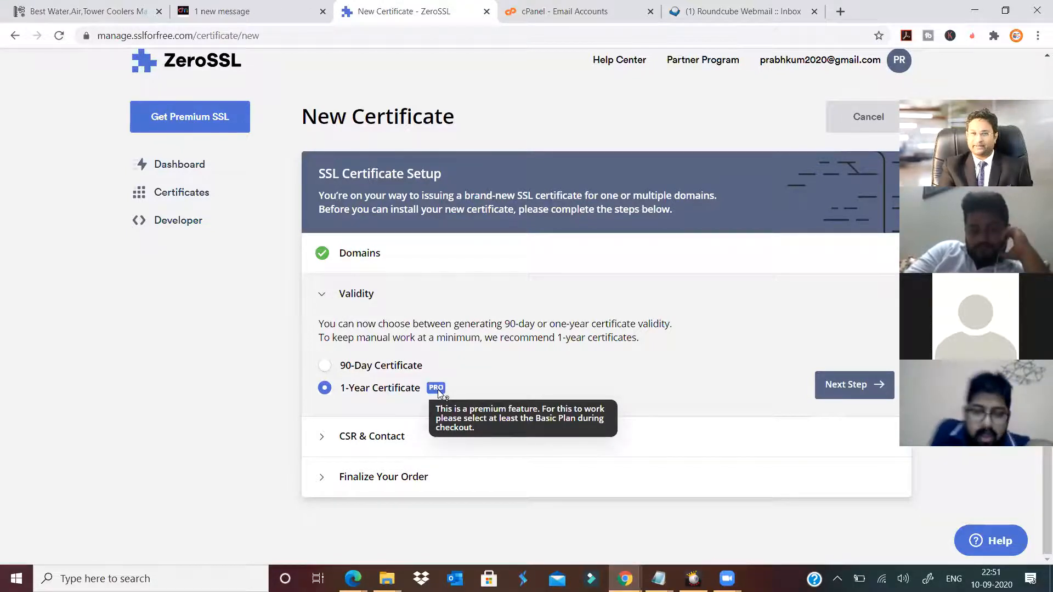
click(324, 366)
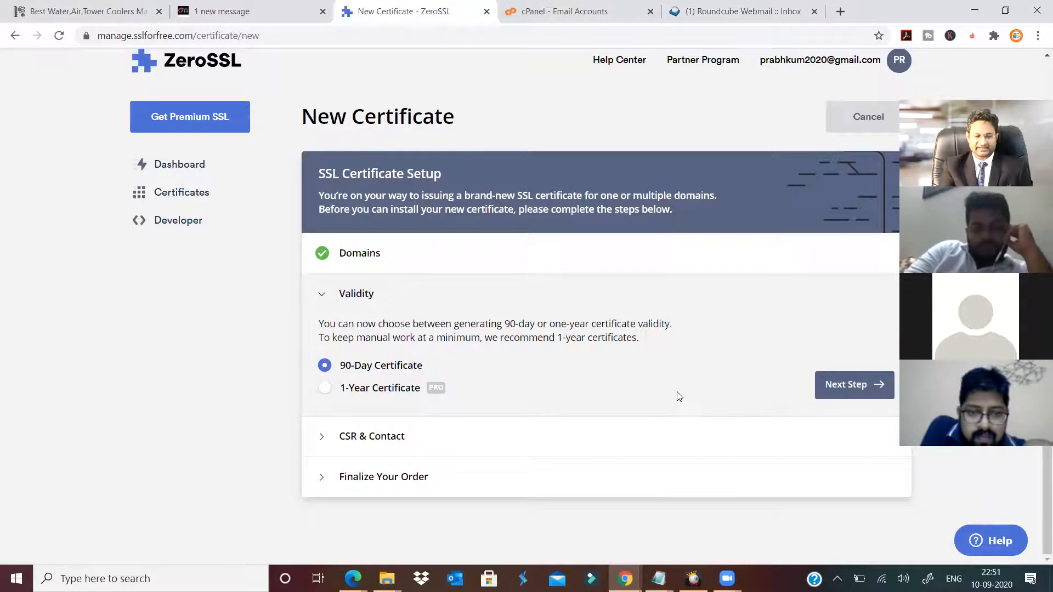
click(851, 386)
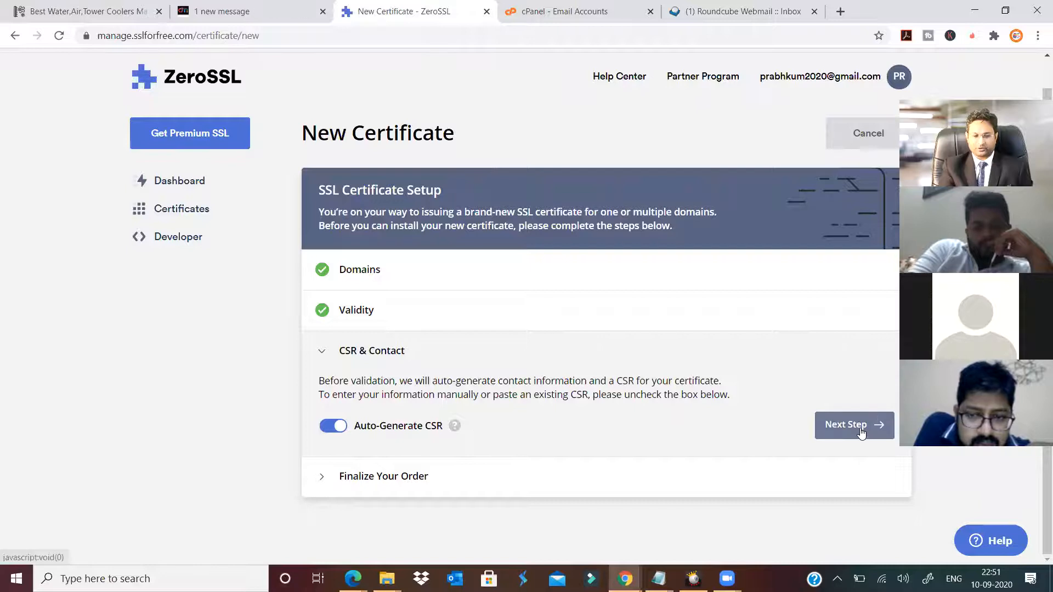
scroll(735, 374, down, 5)
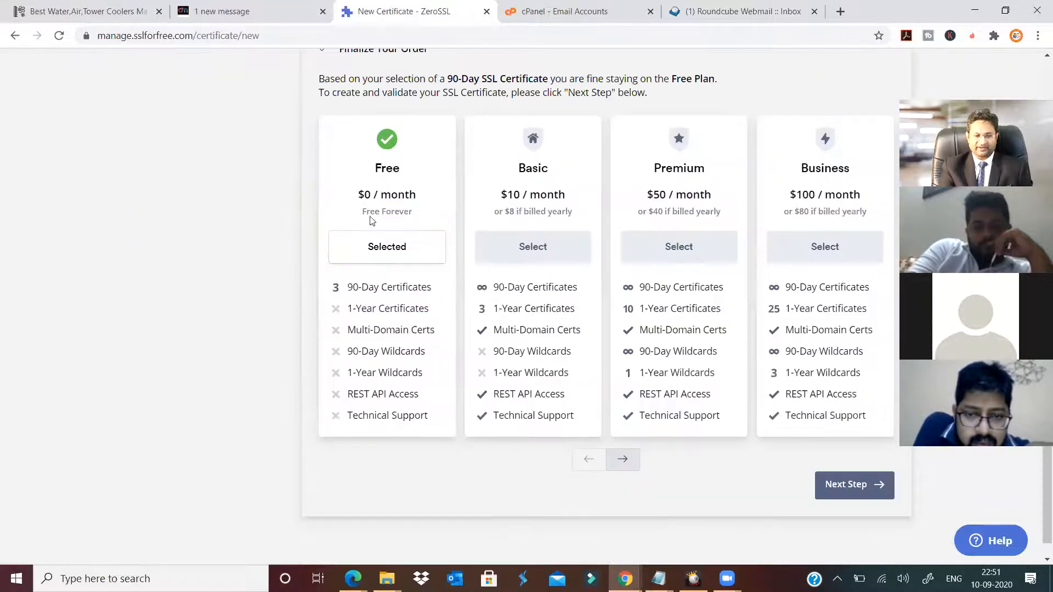
click(855, 485)
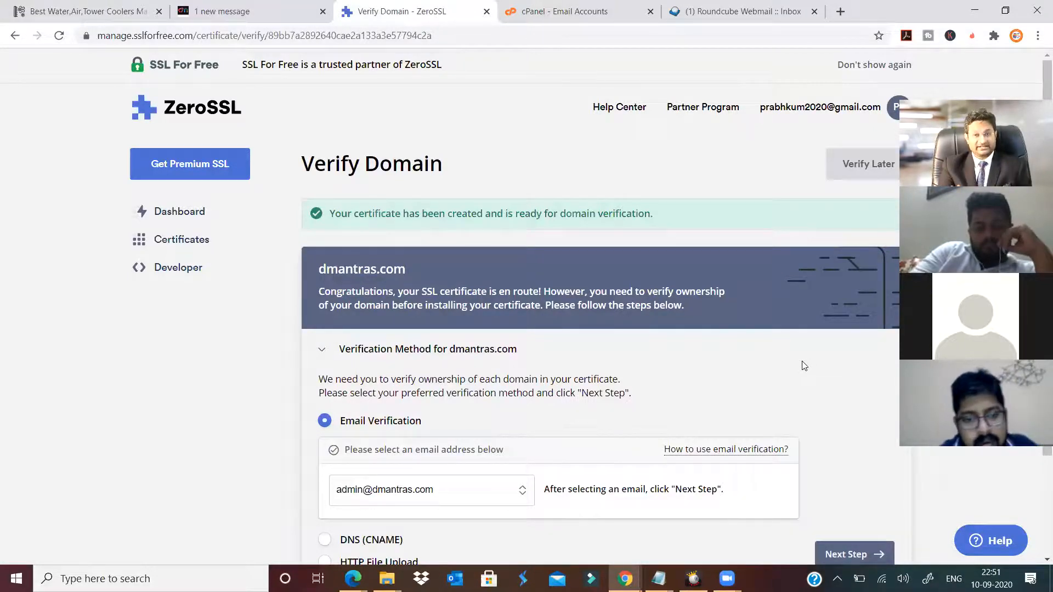
Review the verification options: the admin recipient address and the /.well-known/pki-validation/ upload path.
scroll(793, 381, down, 3)
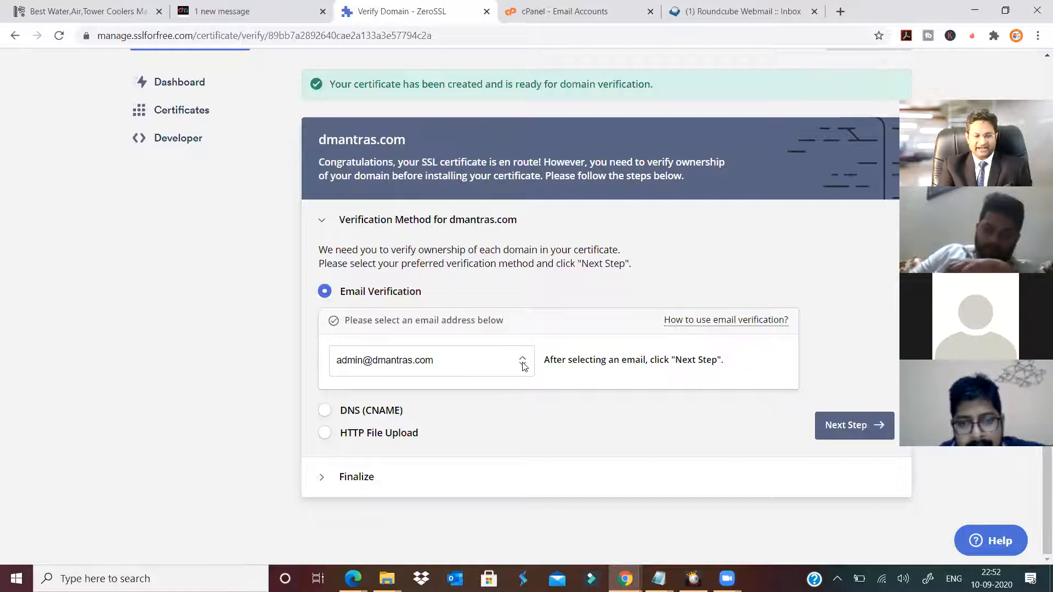
click(399, 367)
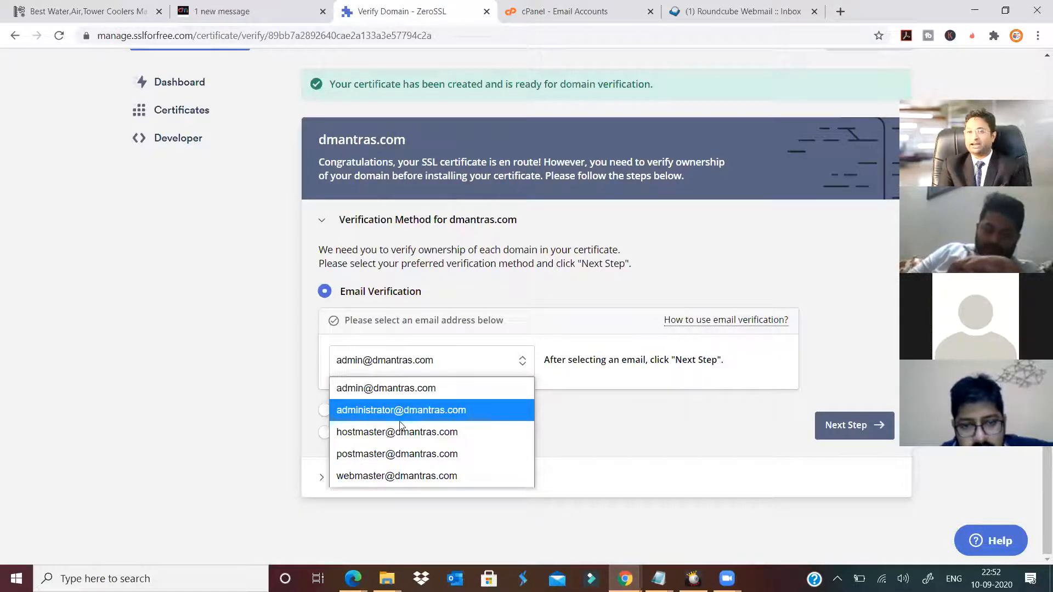
click(422, 390)
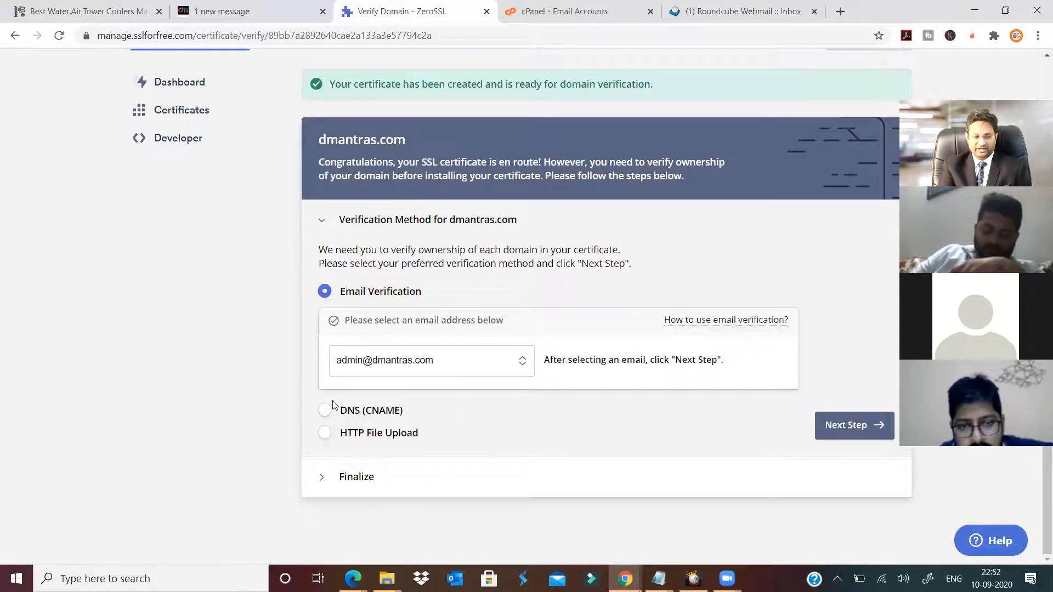
click(324, 435)
scroll(623, 382, down, 1)
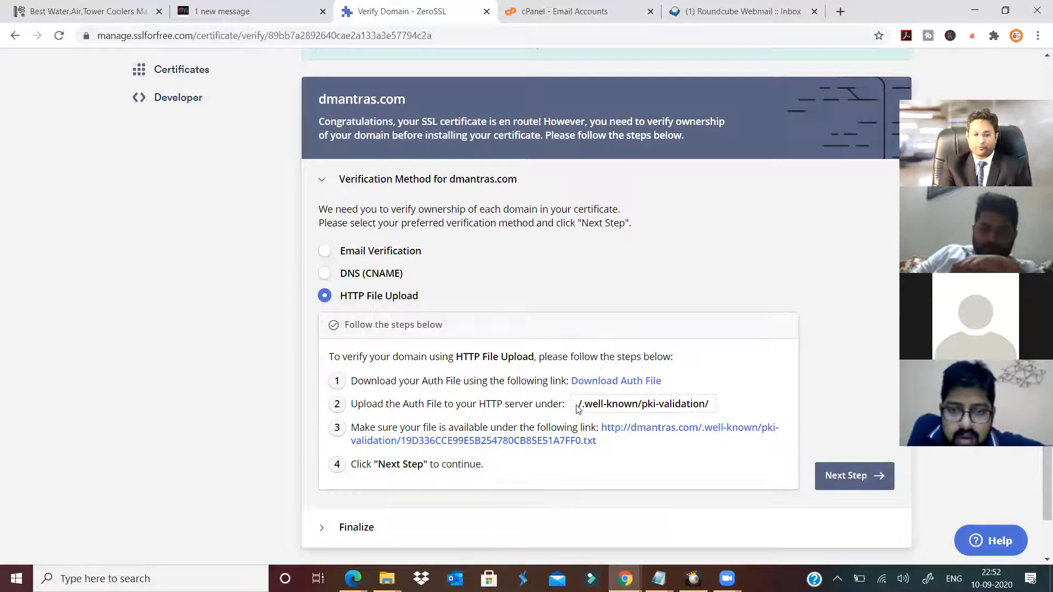
drag(578, 405, 709, 404)
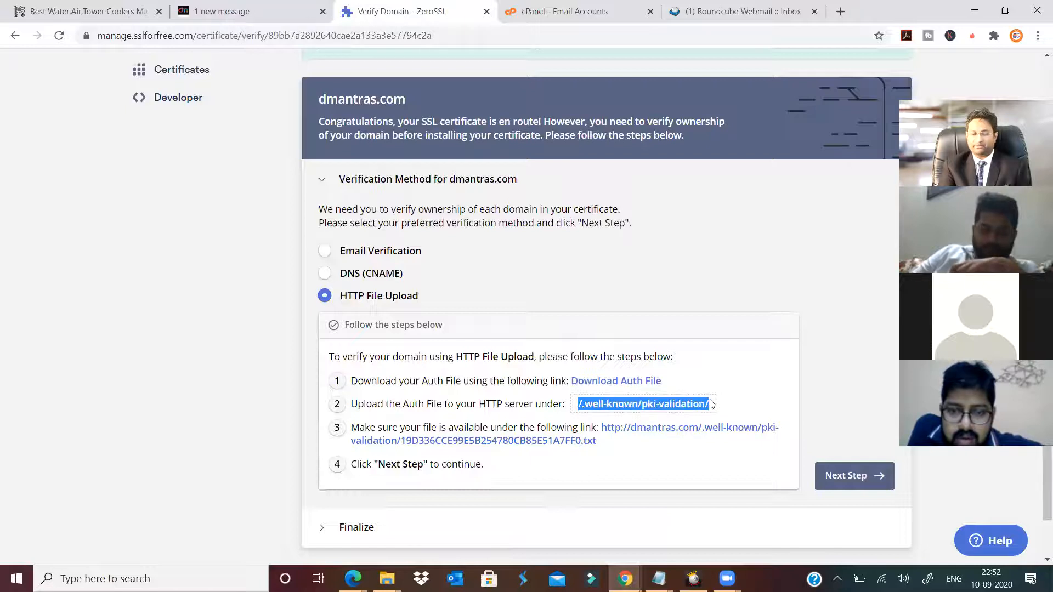
click(689, 257)
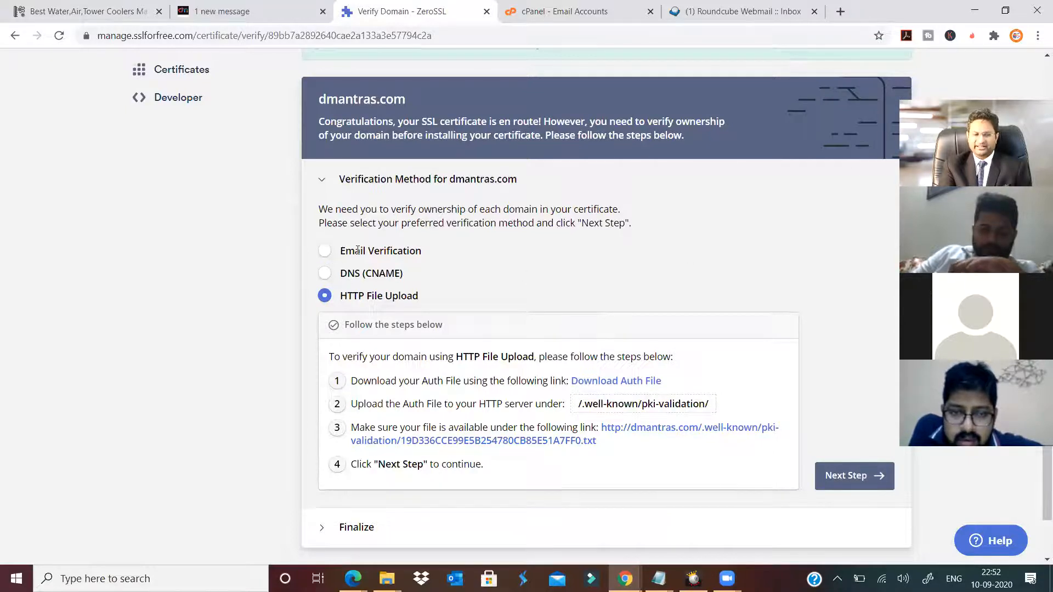
Choose email verification to the admin address and send the dmantras.com verification email.
click(329, 254)
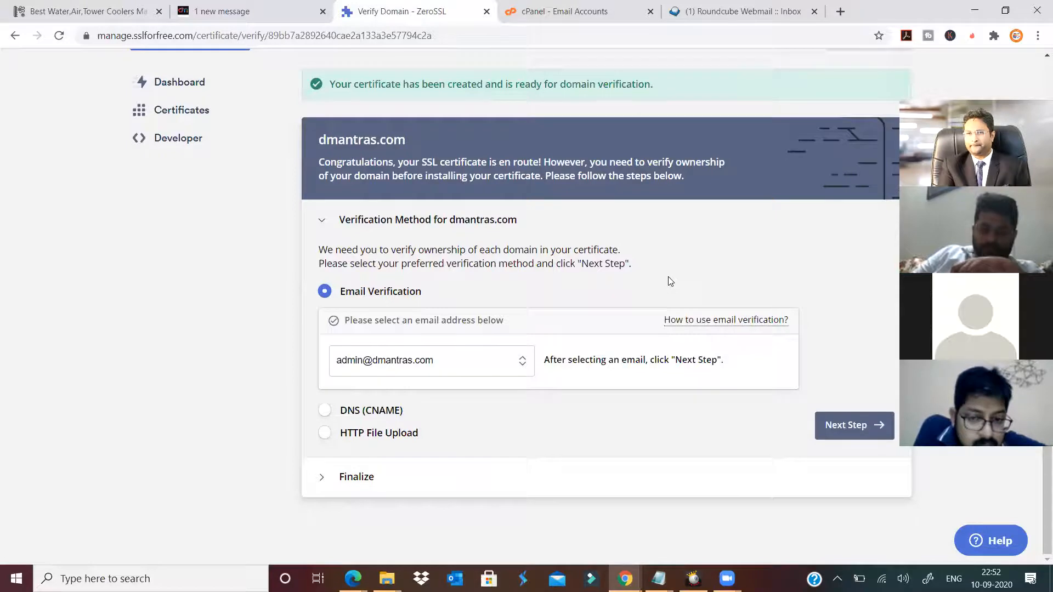
click(847, 429)
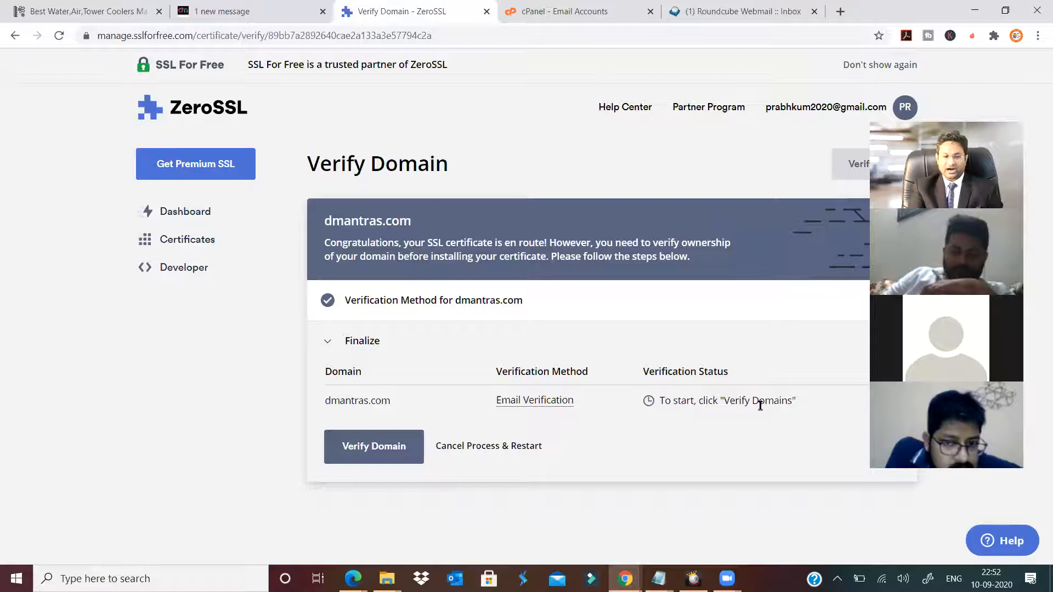
click(386, 454)
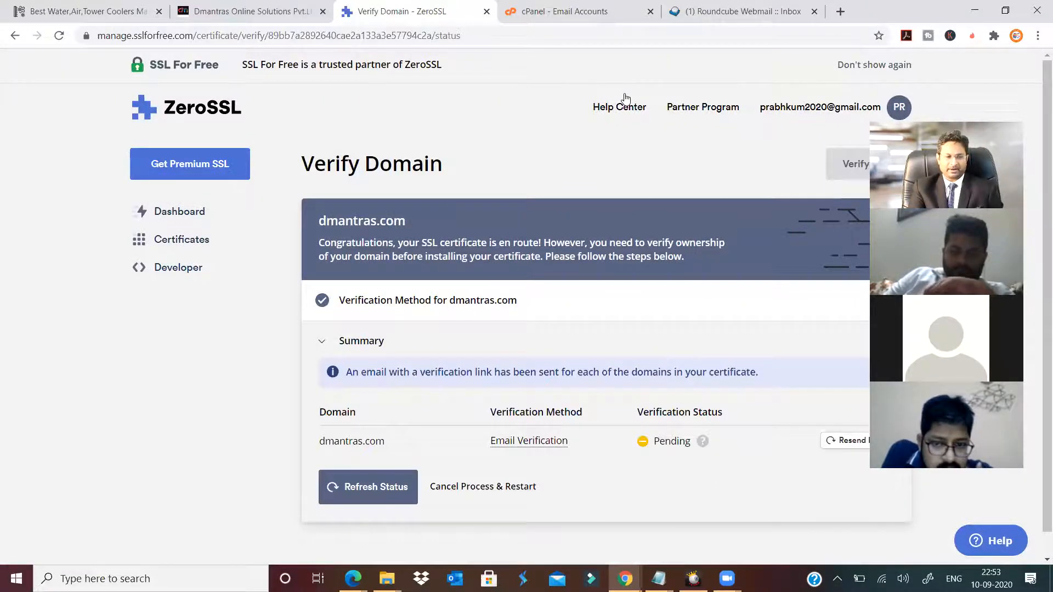
click(737, 11)
Refresh the Roundcube inbox repeatedly to check for the ZeroSSL verification email.
click(48, 149)
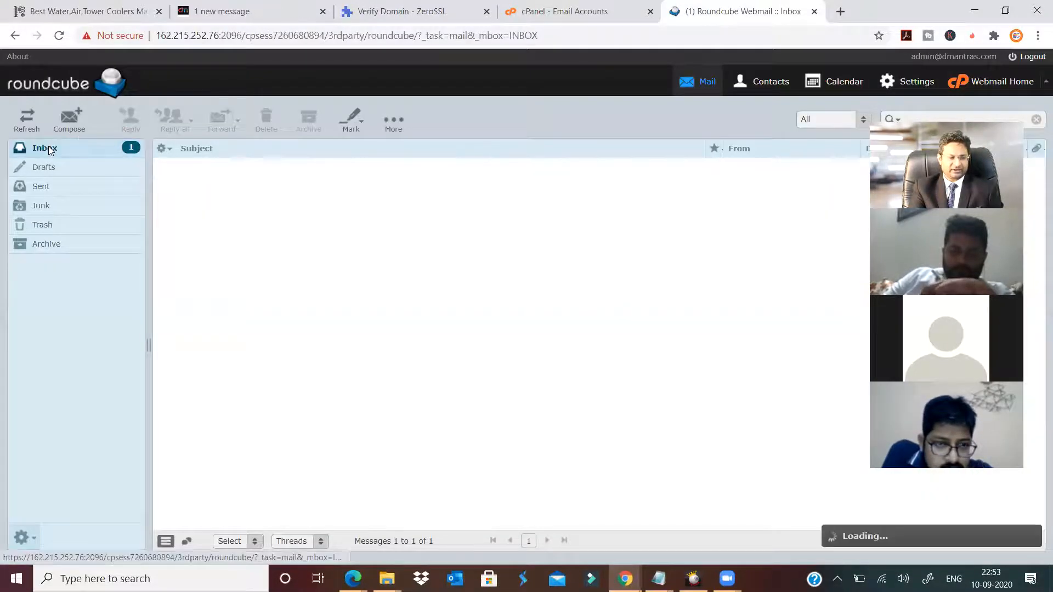
click(48, 149)
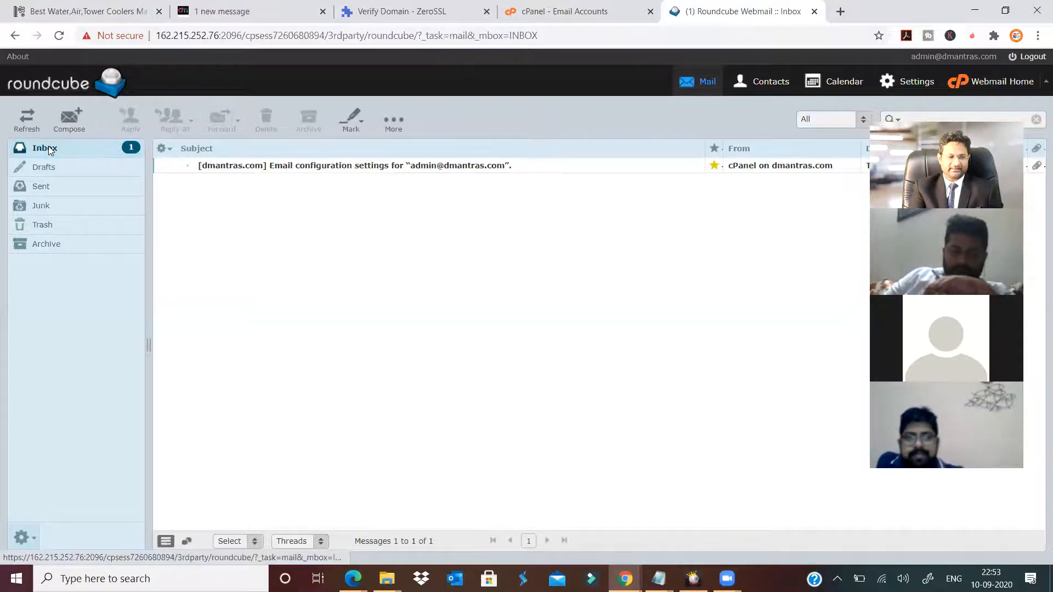
click(48, 149)
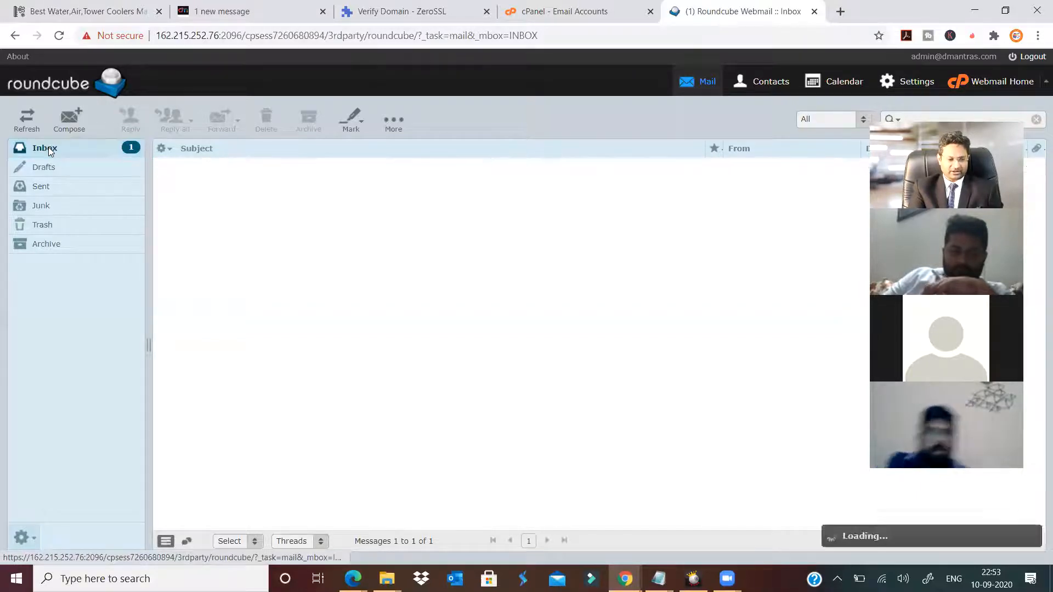
click(58, 37)
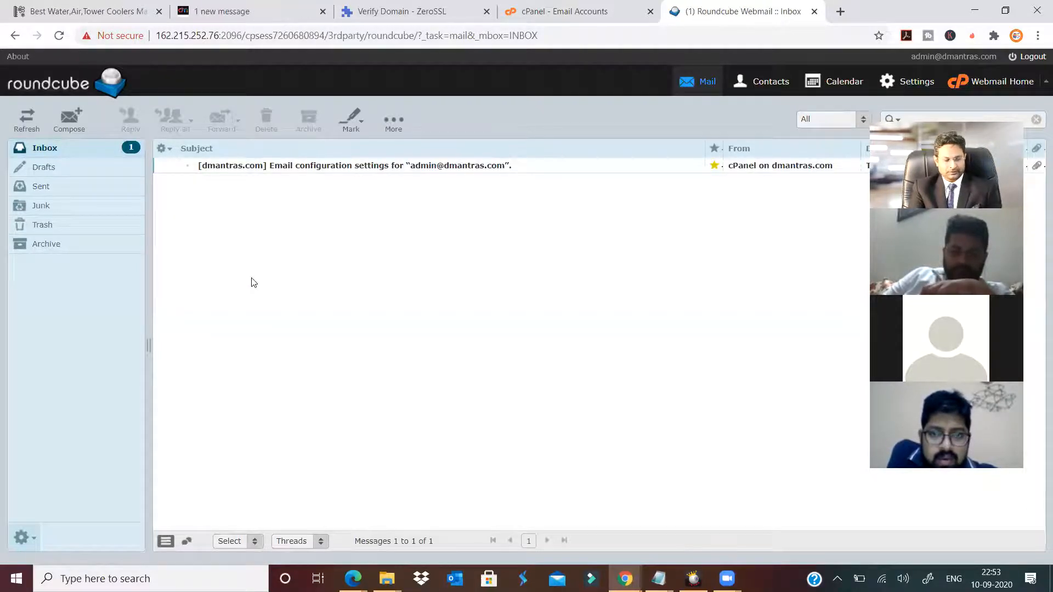
key(F5)
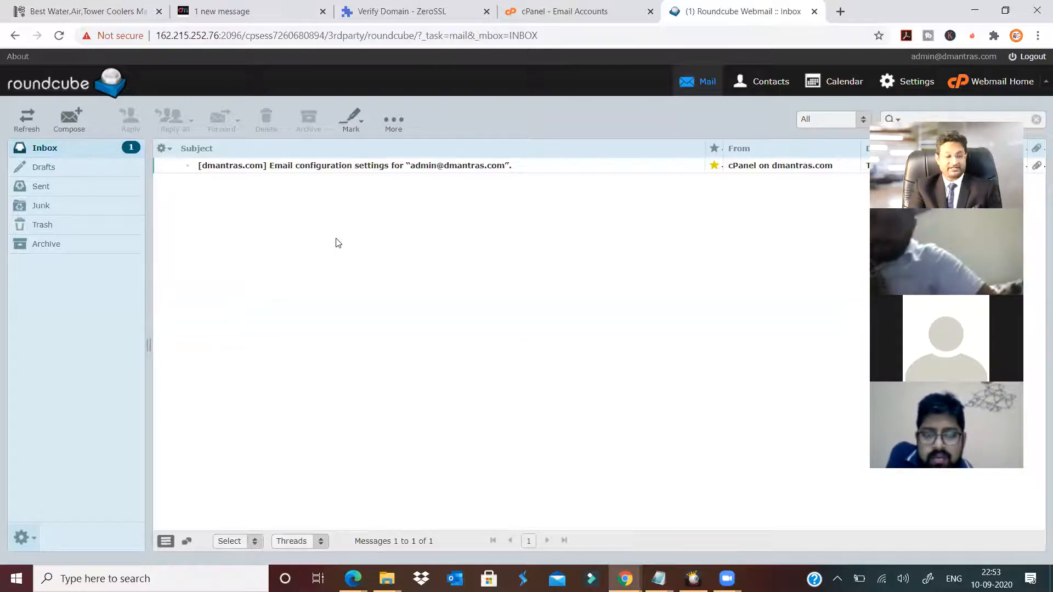
key(F5)
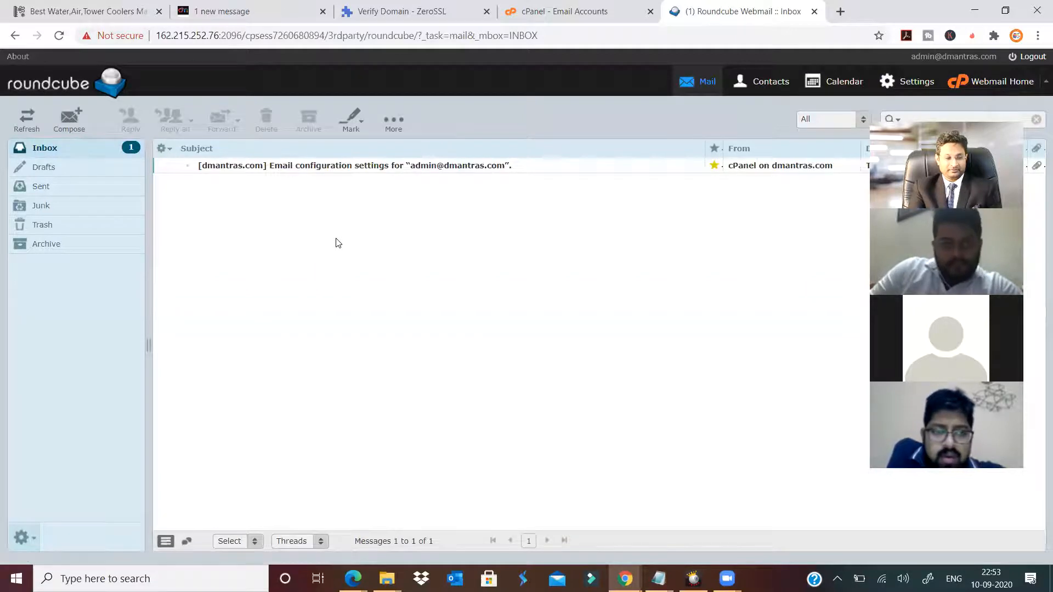
key(F5)
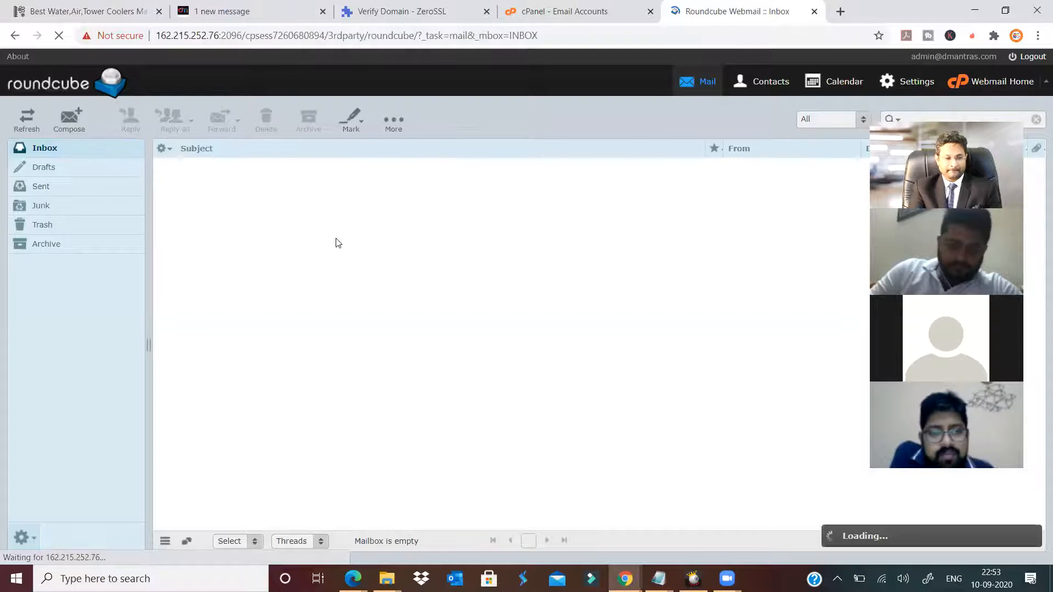
click(70, 126)
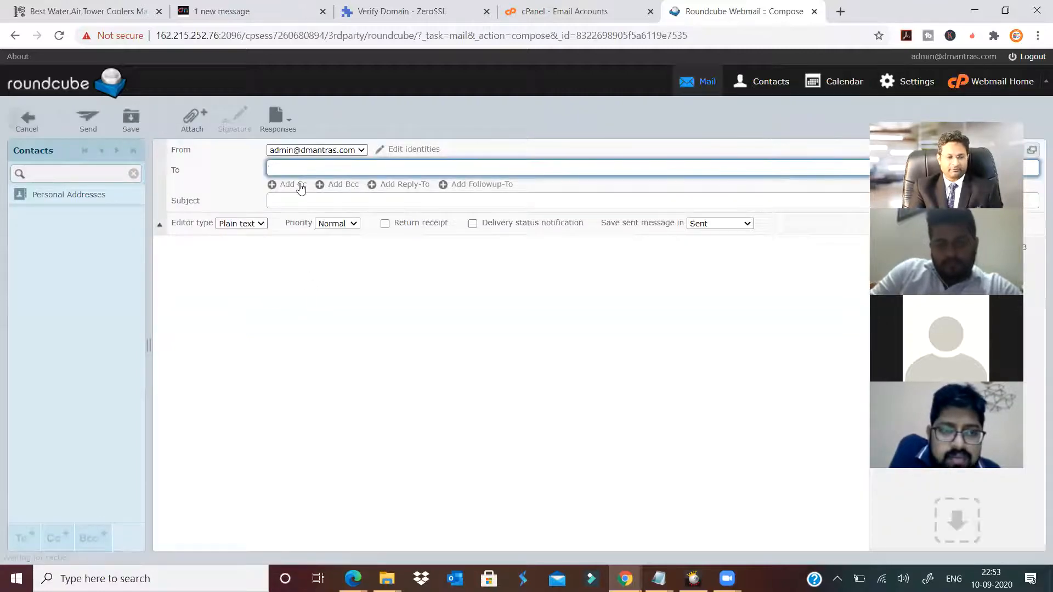
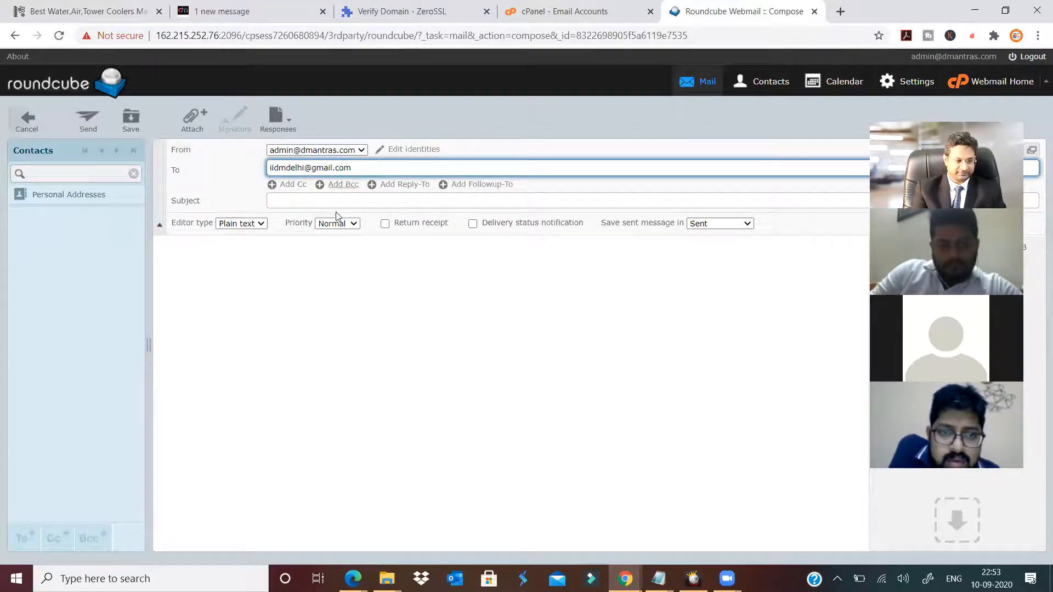
Send a test email with subject 'jhgjhg' to an external Gmail address.
click(334, 201)
text(jhgjhg)
click(343, 307)
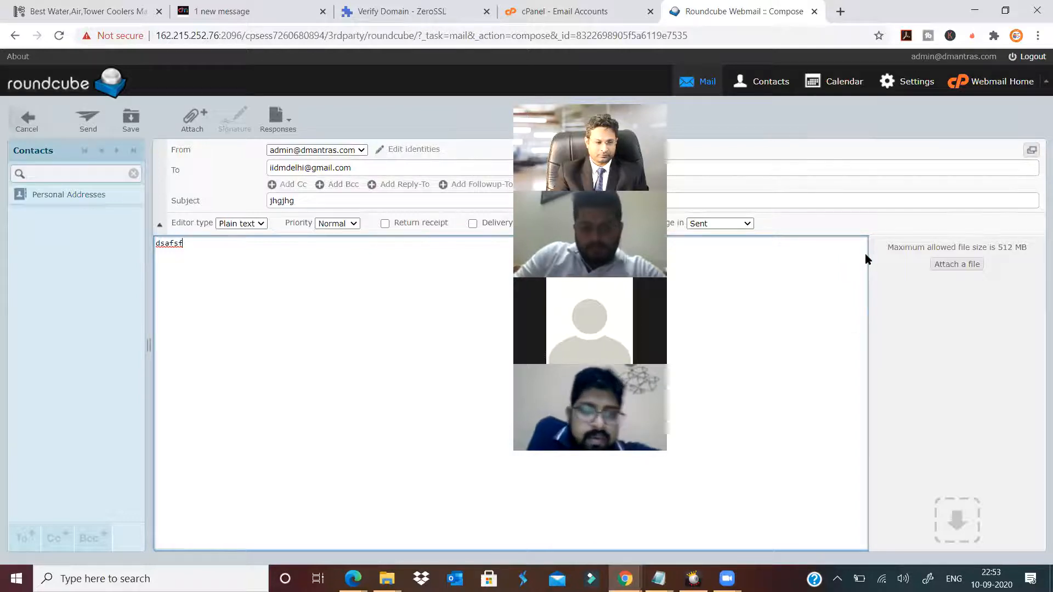
click(87, 118)
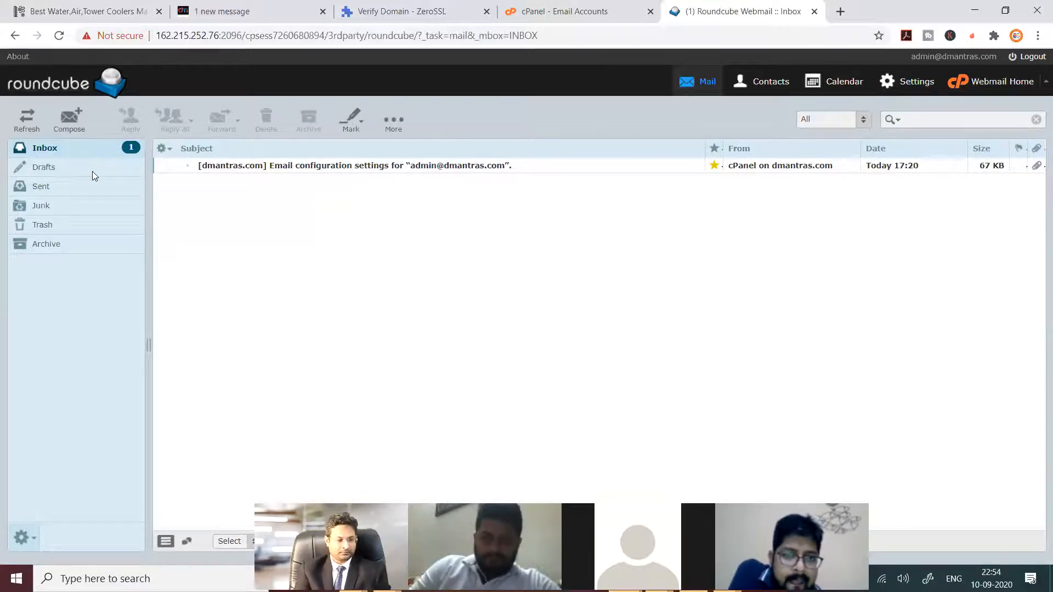
Refresh the inbox, open the ZeroSSL Verify Domains email and copy its verification key.
click(86, 148)
click(85, 147)
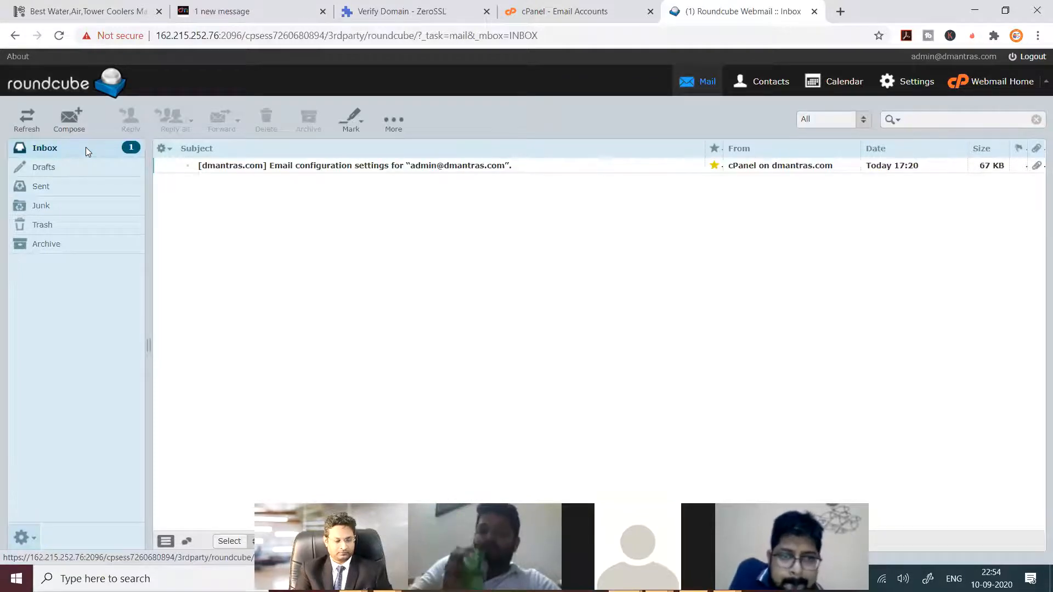
click(85, 147)
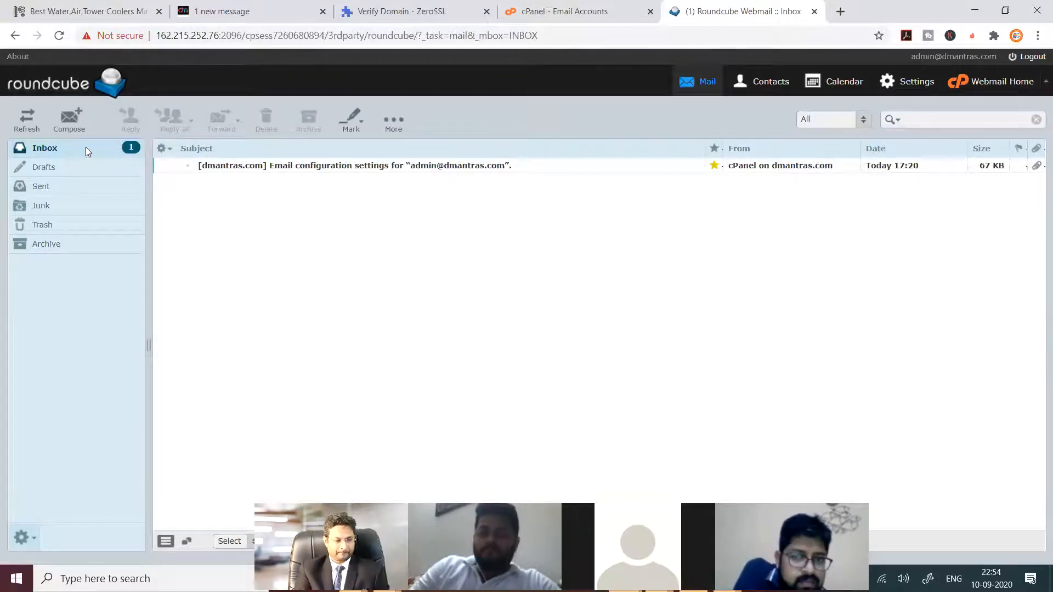
click(86, 146)
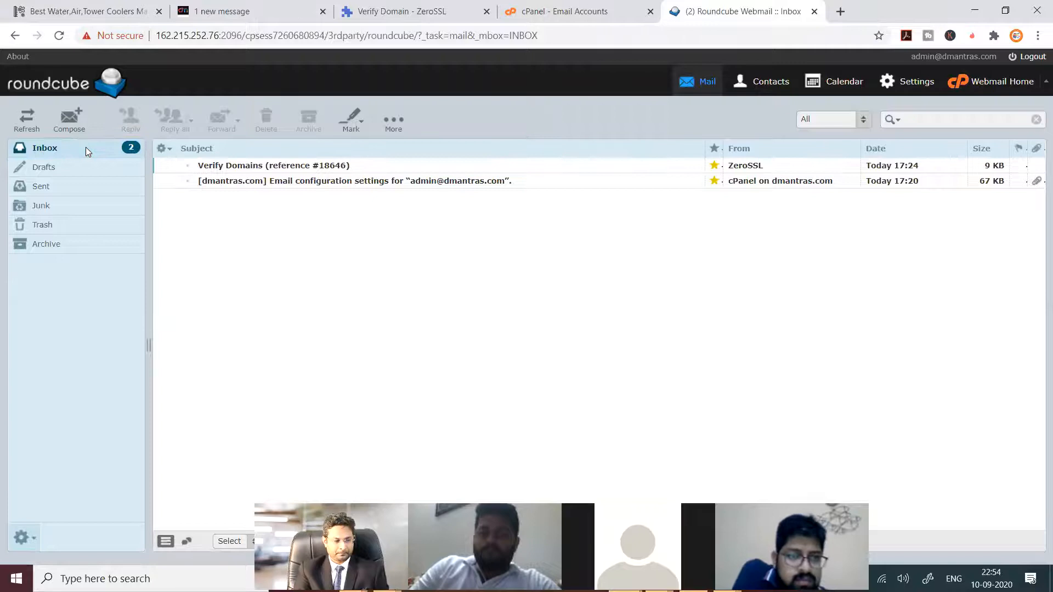
double_click(290, 166)
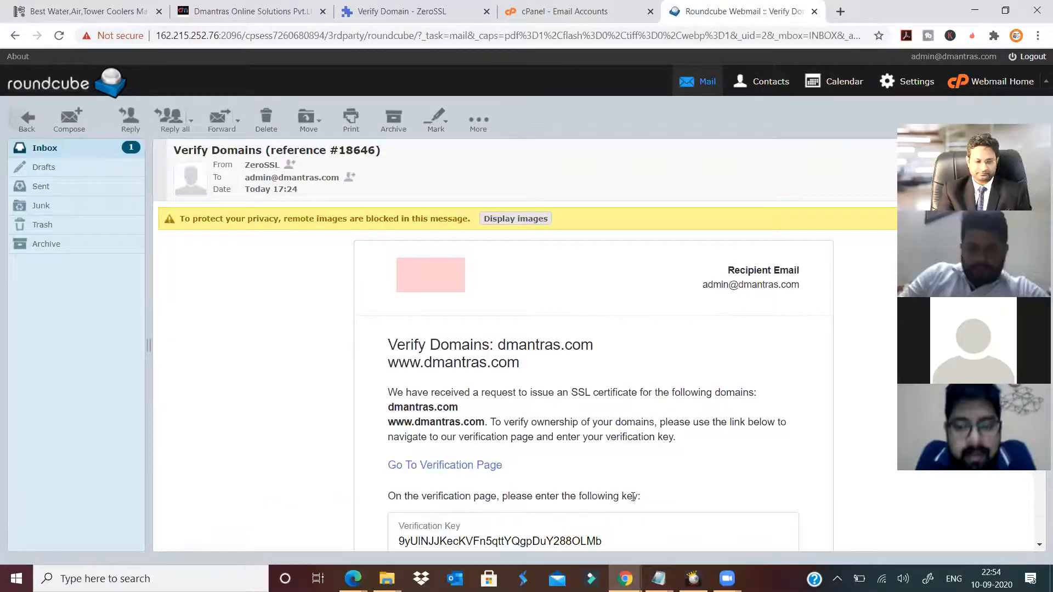
scroll(415, 416, down, 3)
drag(399, 404, 611, 396)
double_click(614, 401)
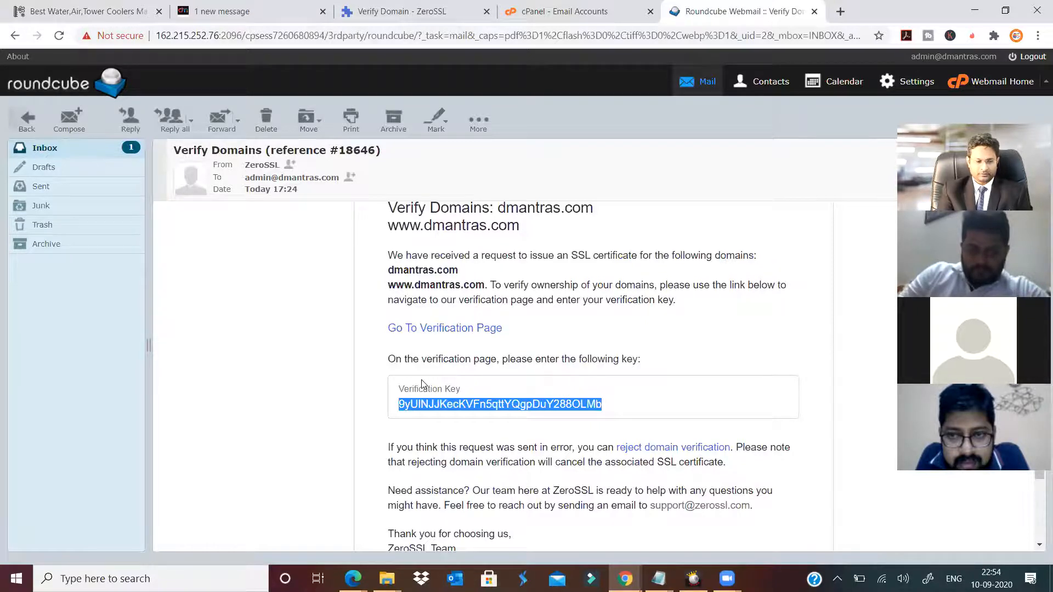
Paste the key on the ZeroSSL verification page, submit it, and close that page.
click(447, 330)
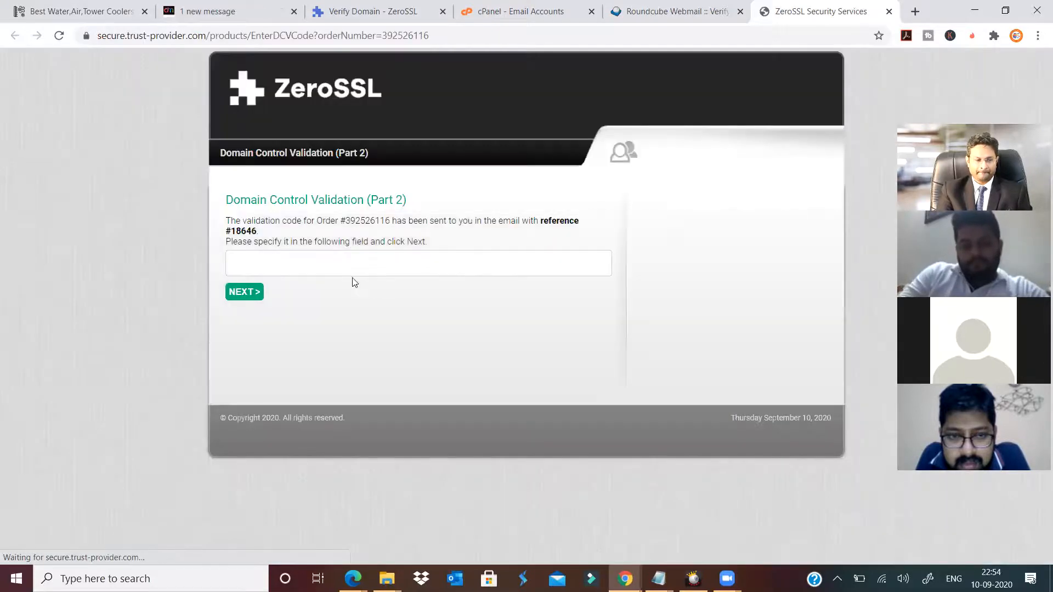
click(309, 263)
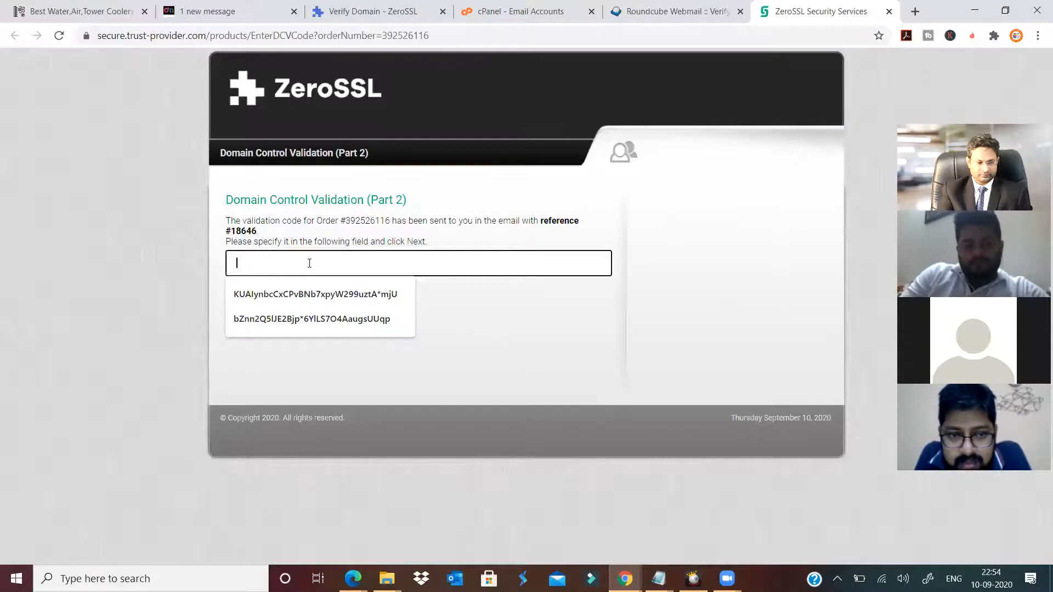
click(241, 292)
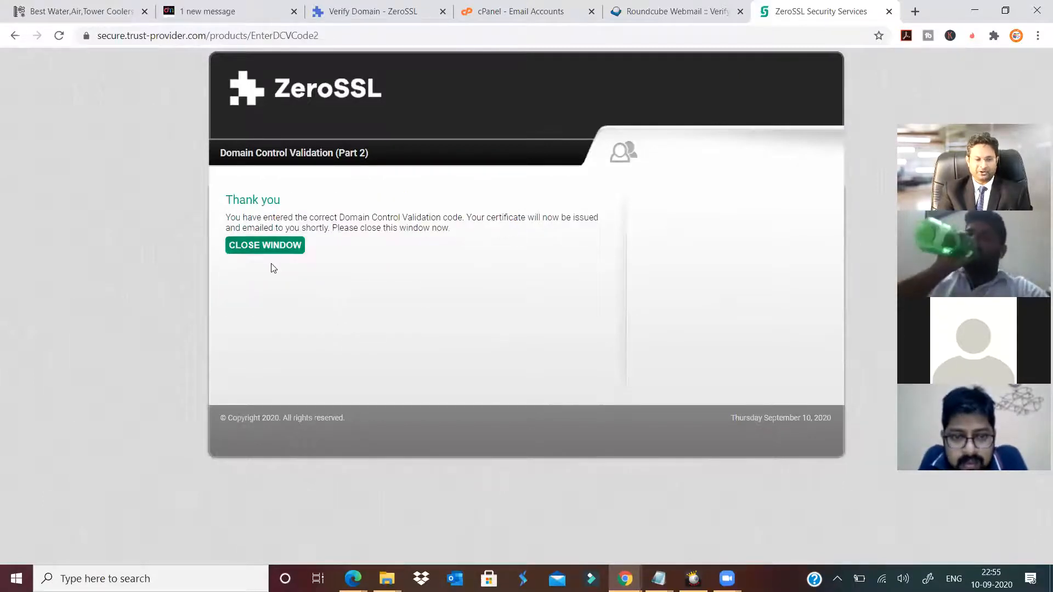
click(271, 246)
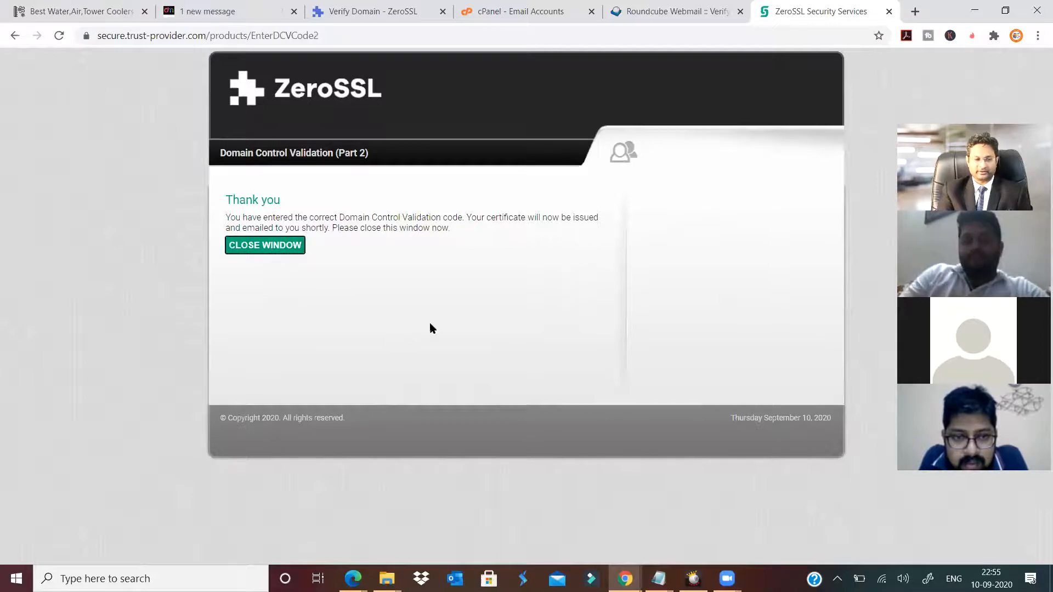
click(888, 11)
click(410, 6)
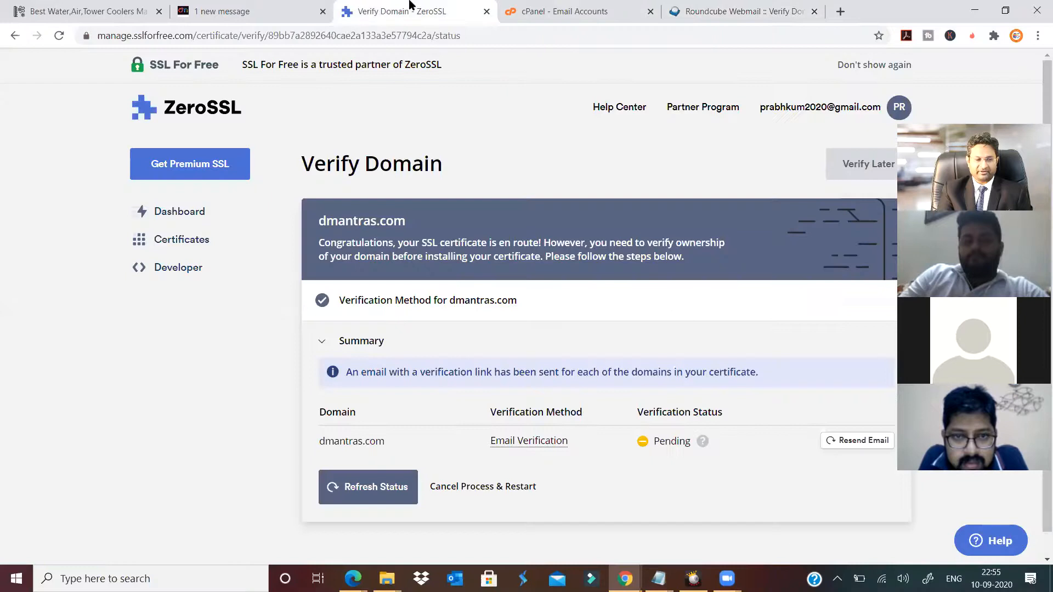
Confirm dmantras.com is verified, then download the certificate zip formatted for cPanel.
click(385, 491)
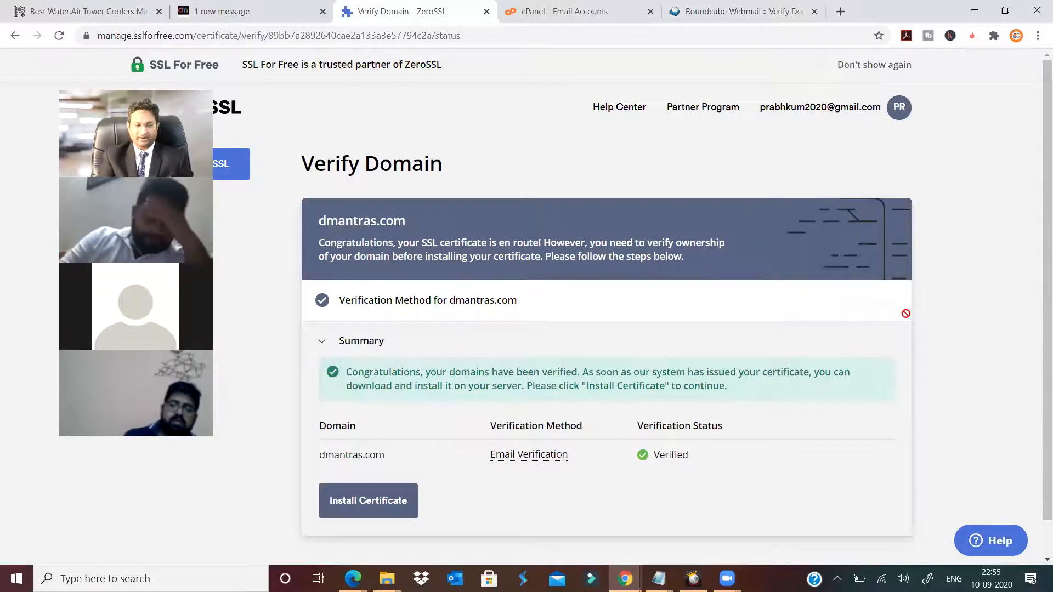
scroll(945, 336, down, 1)
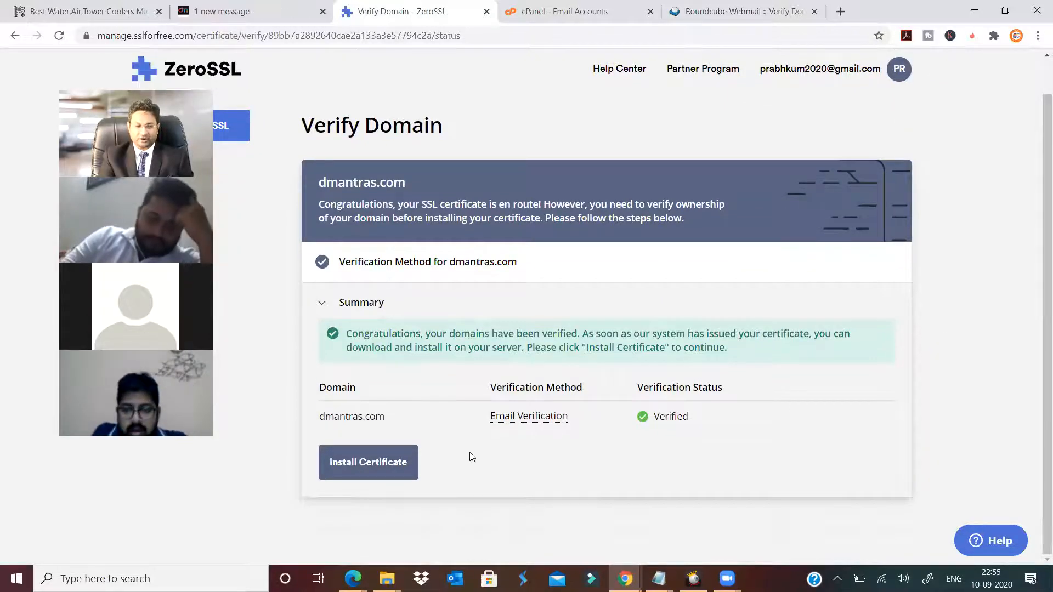
click(362, 465)
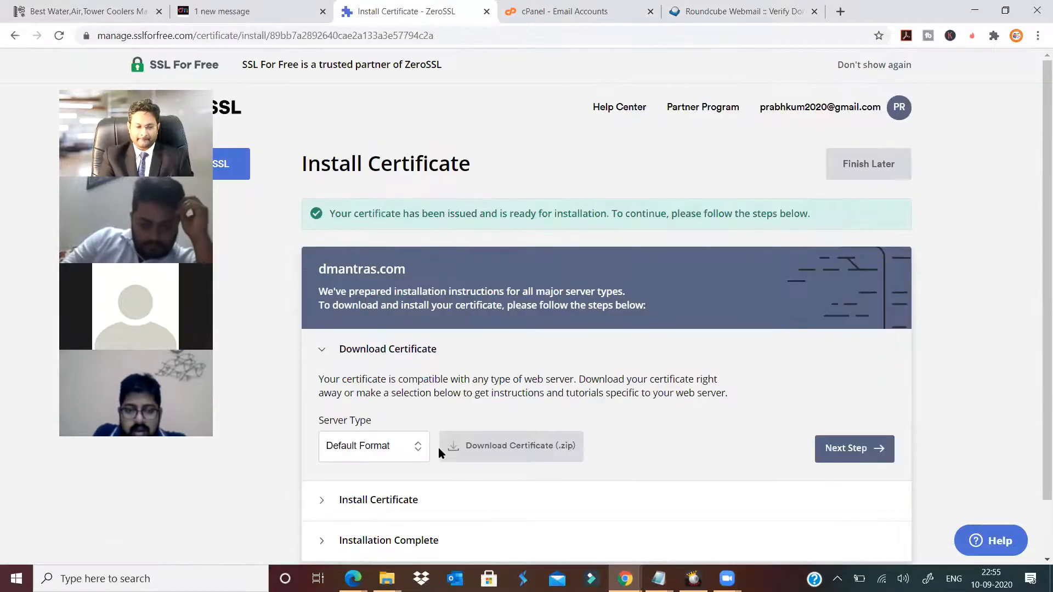
scroll(584, 356, down, 1)
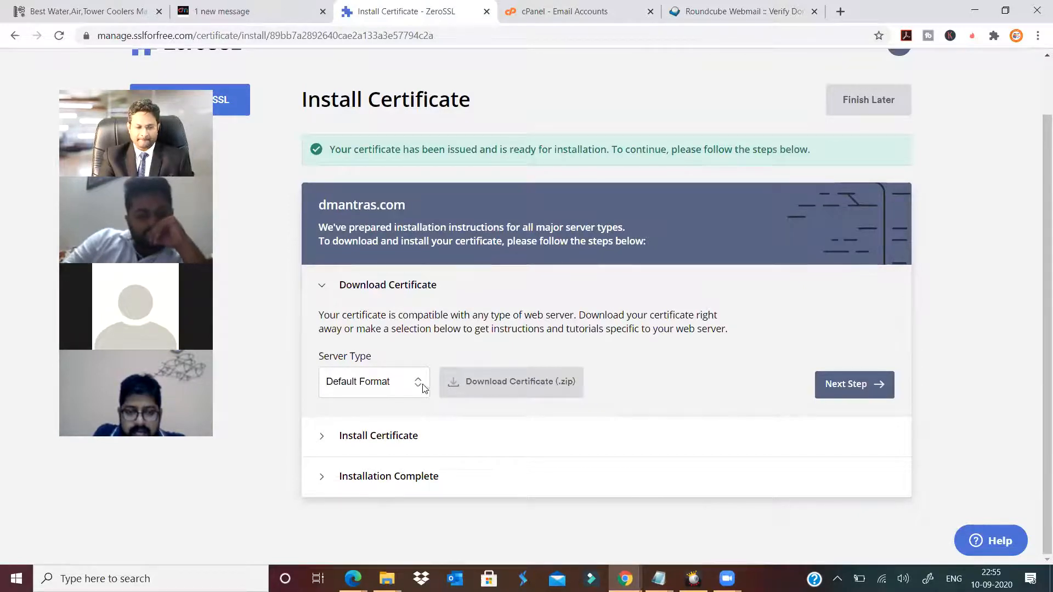
click(378, 382)
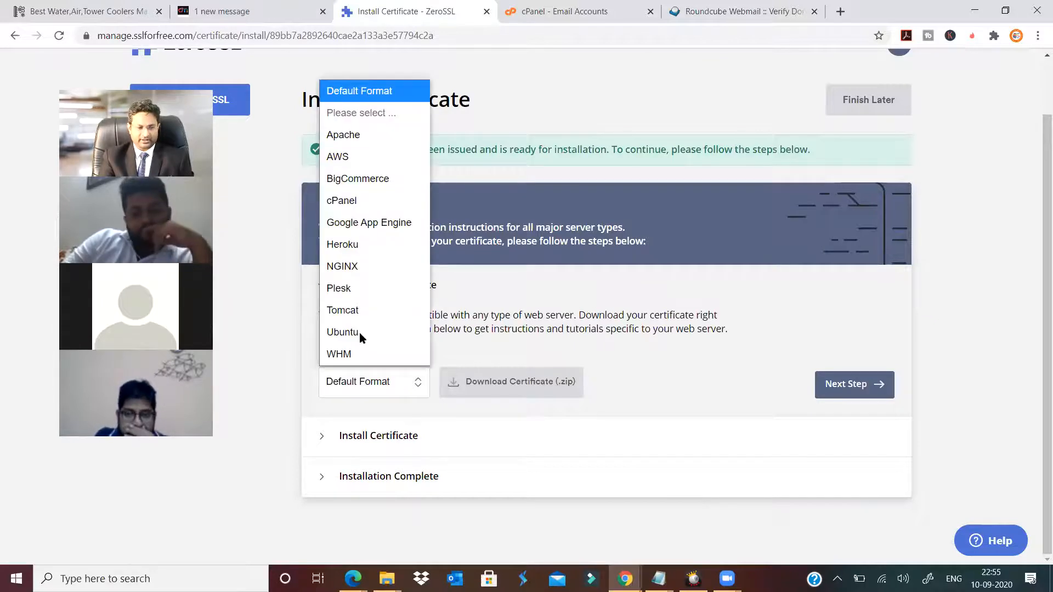
click(351, 202)
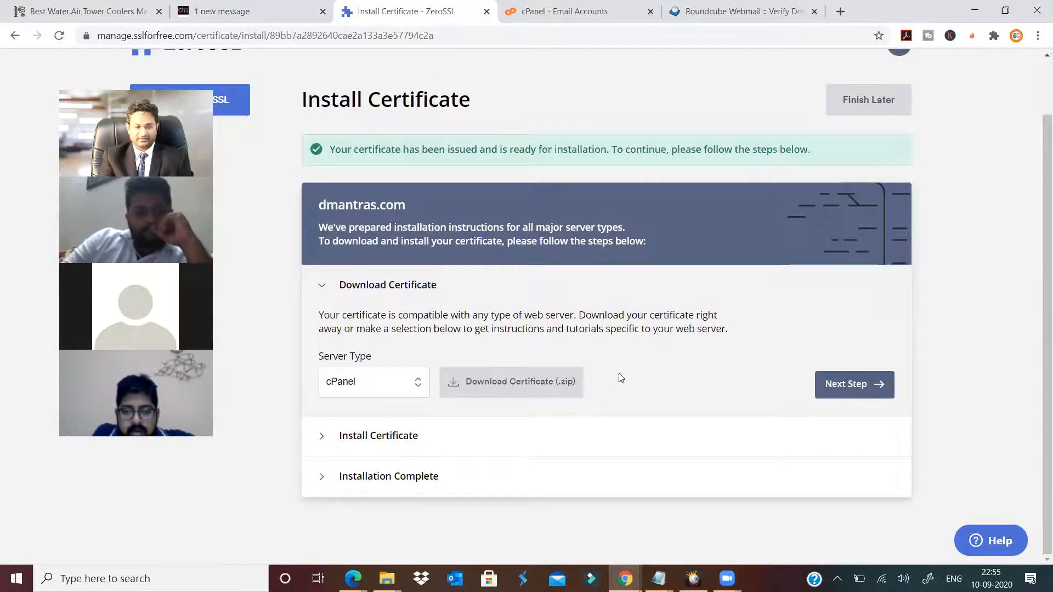
click(506, 387)
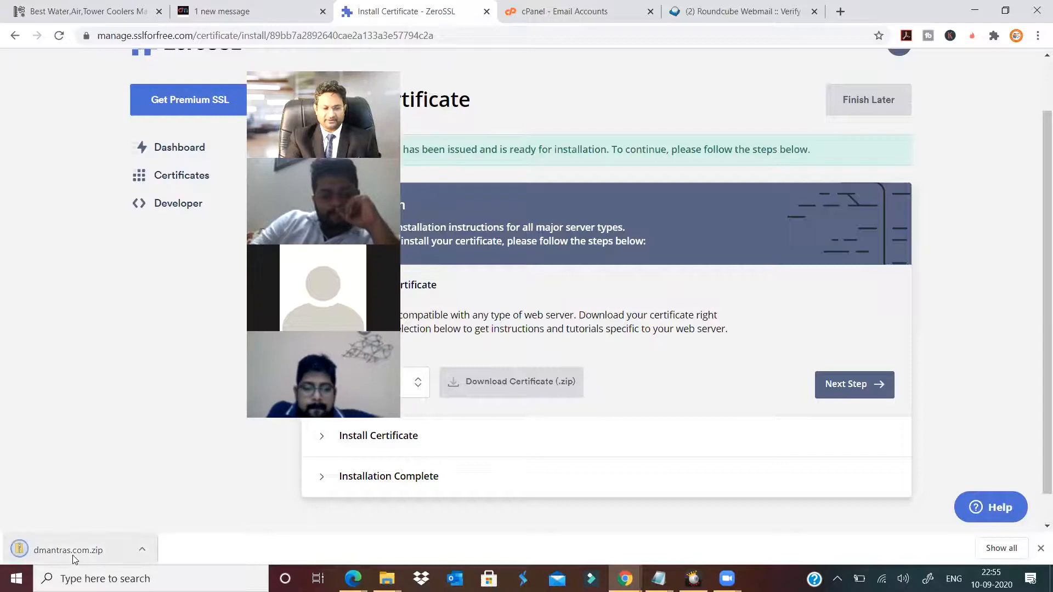
Advance to the cPanel install instructions and show the downloaded zip in its folder.
click(855, 384)
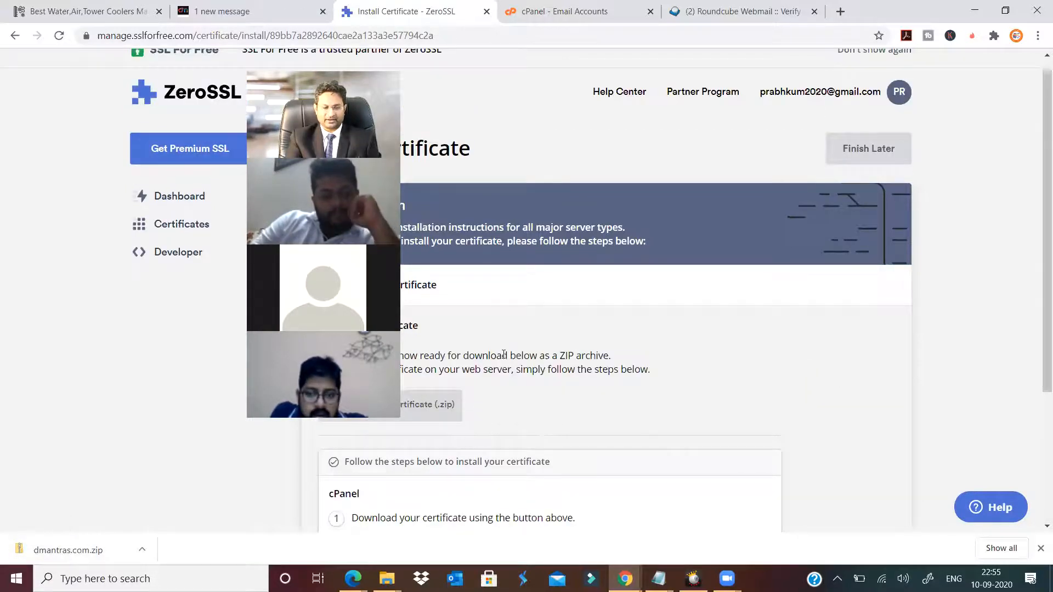
scroll(504, 354, down, 3)
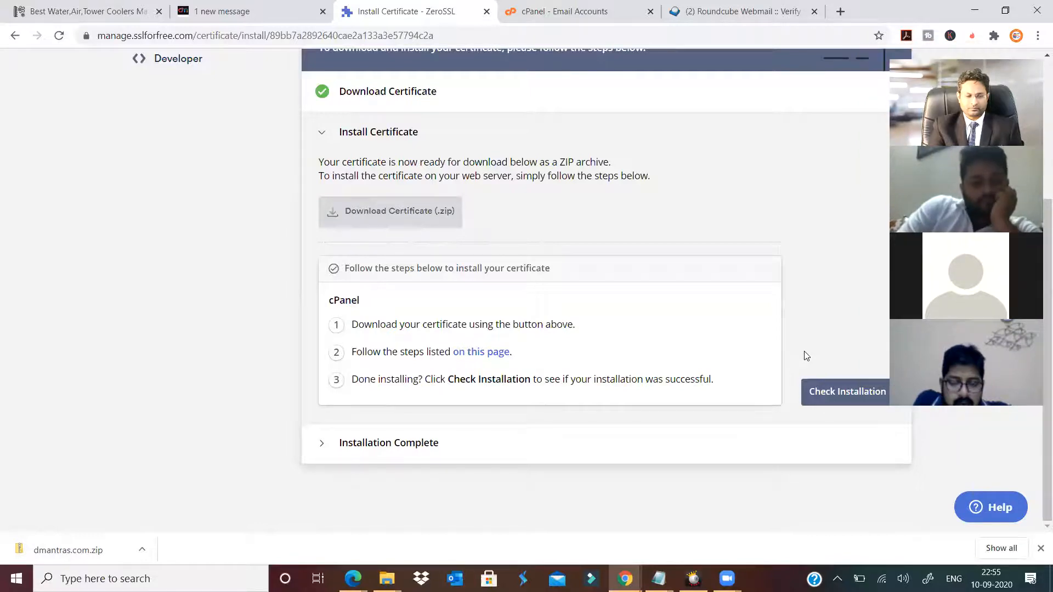
click(143, 550)
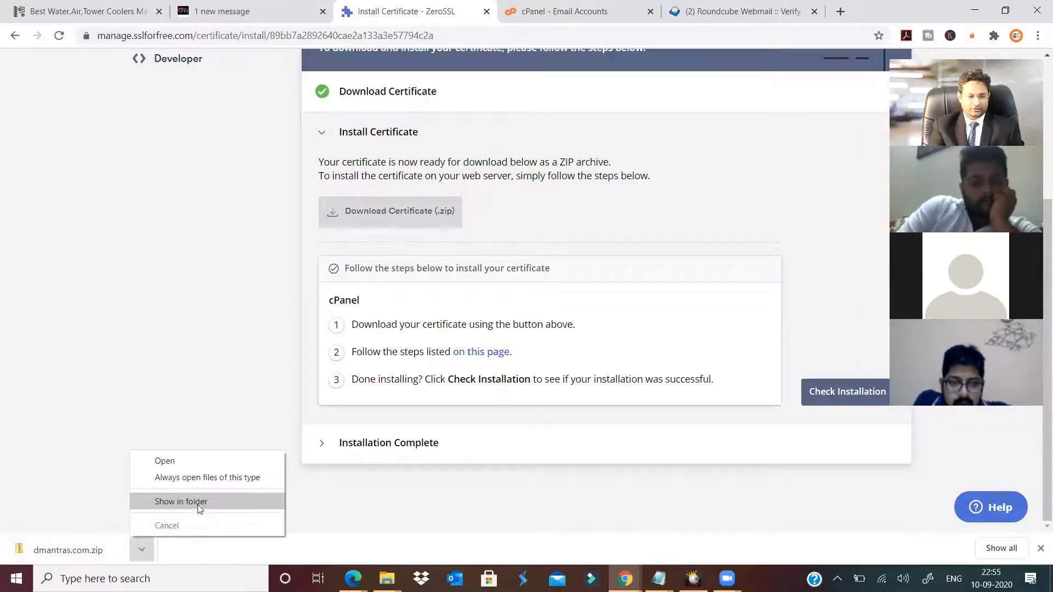
click(204, 499)
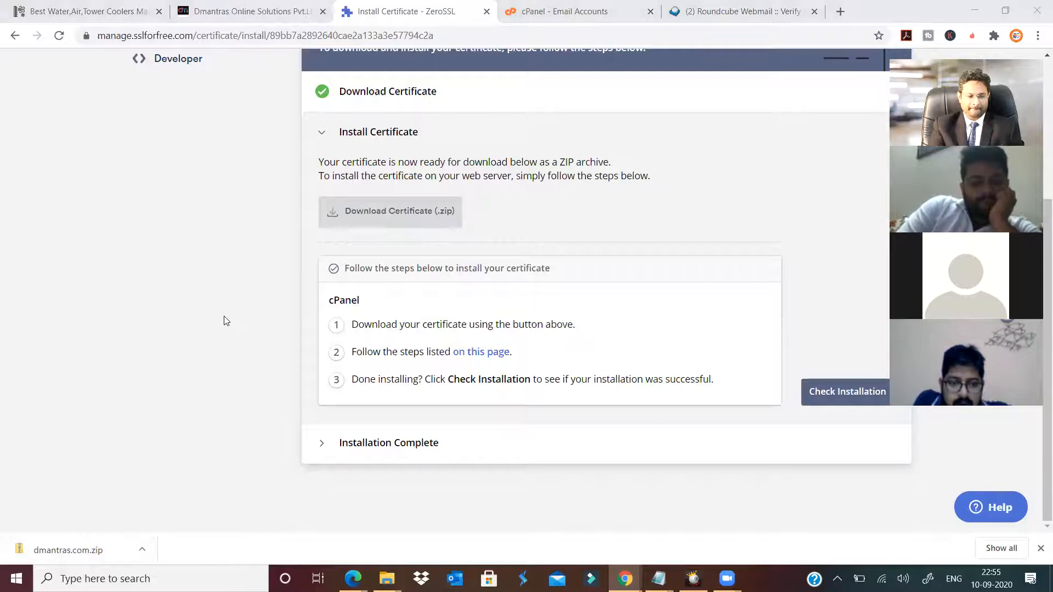
Create a Desktop folder named dssl and paste dmantras.com.zip into it.
click(783, 169)
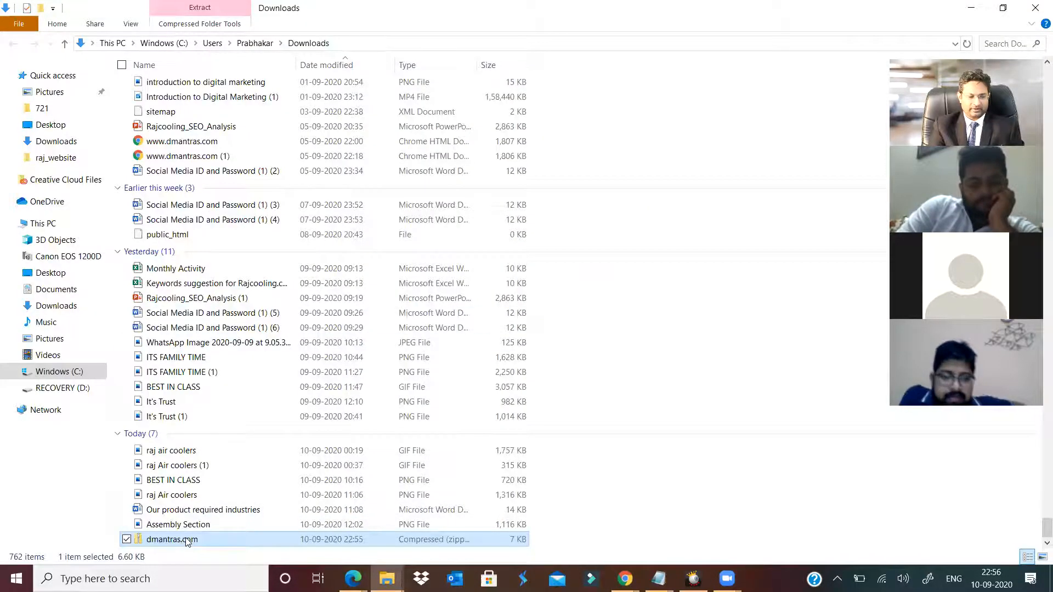
click(61, 129)
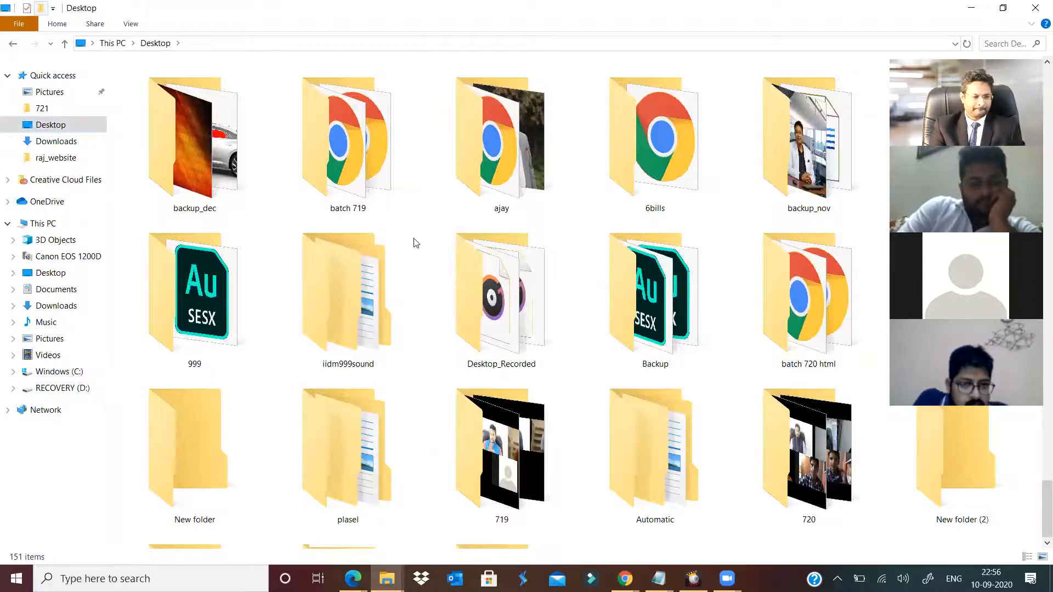
click(43, 6)
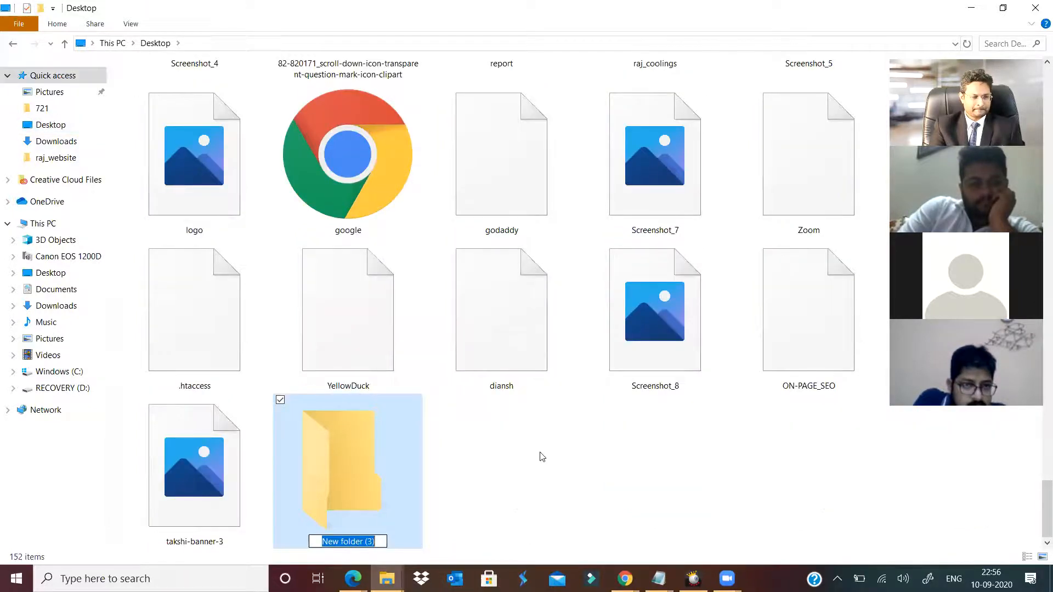
text(dss)
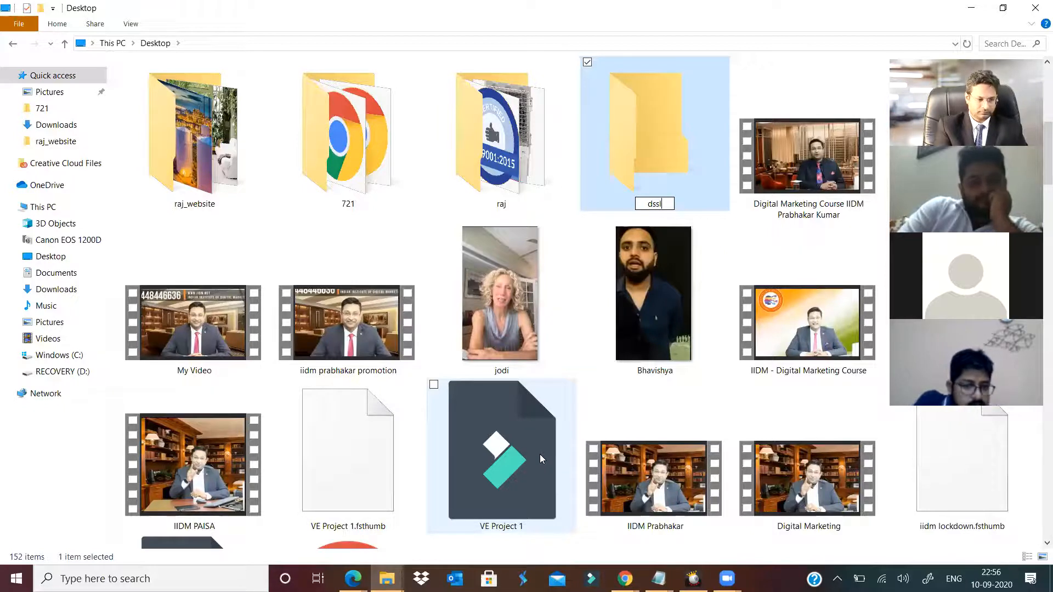
key(Return)
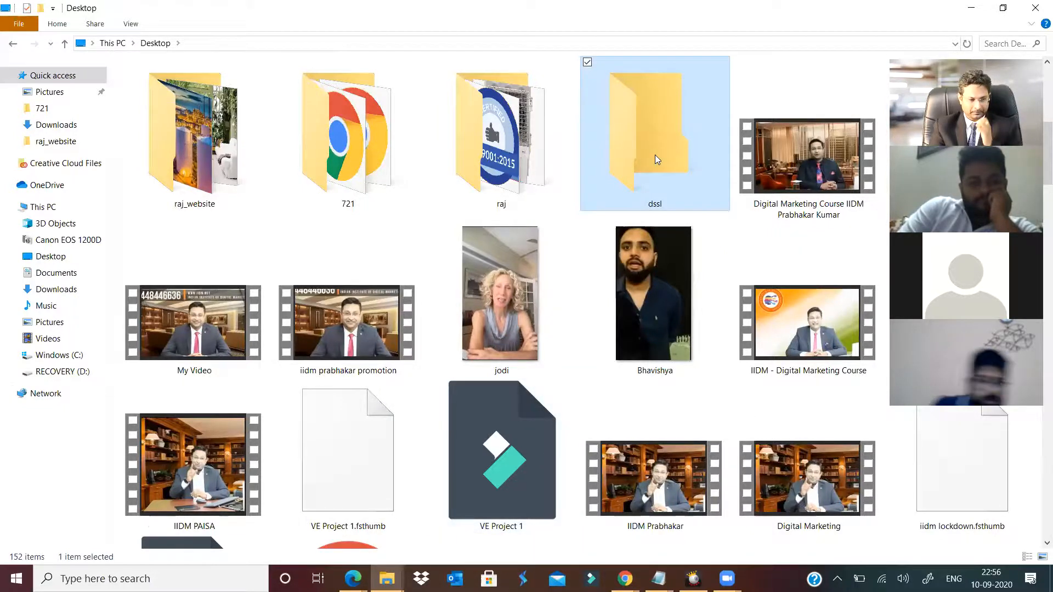
double_click(655, 155)
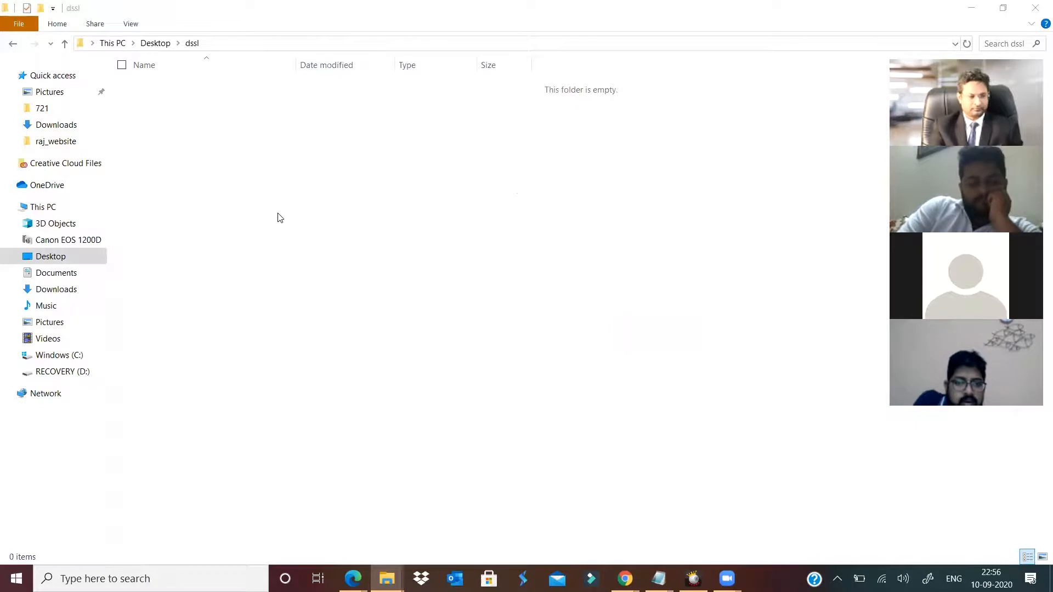
key(ctrl+v)
Extract dmantras.com.zip to get the ca_bundle, certificate and private key files.
click(157, 99)
click(166, 87)
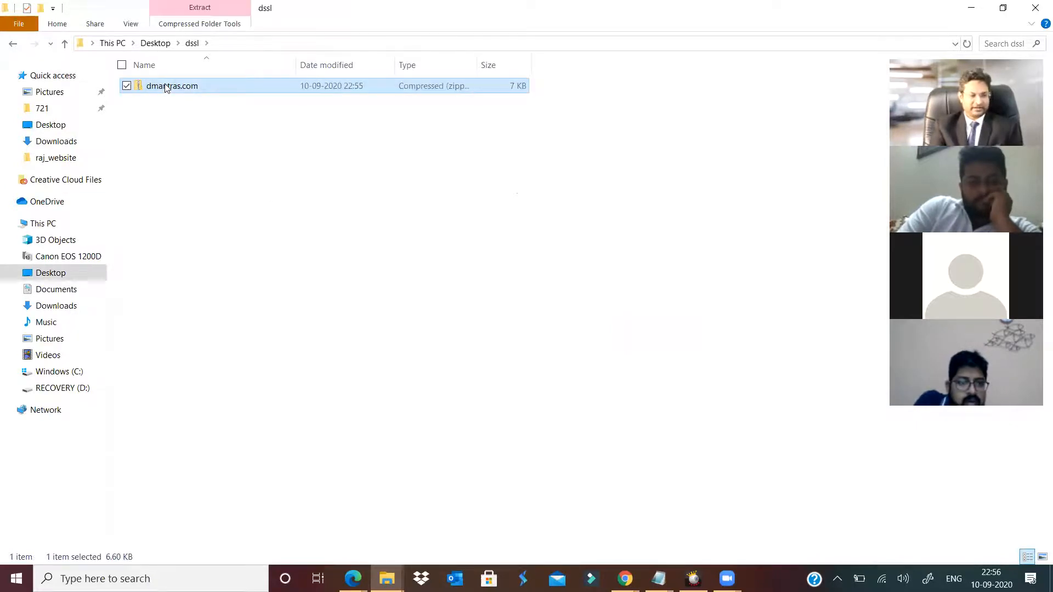
right_click(166, 87)
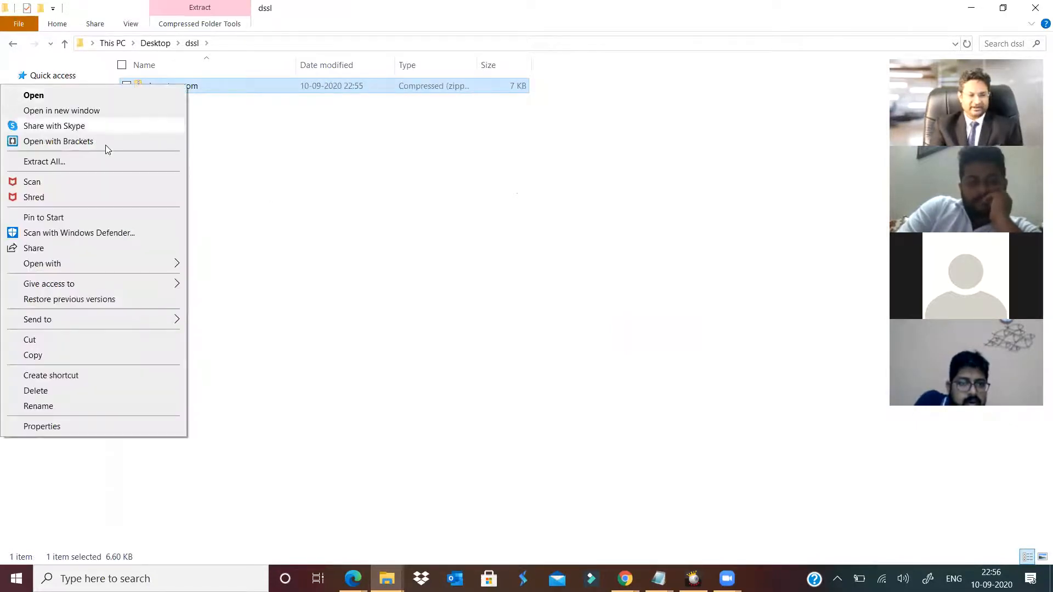
click(87, 162)
click(633, 429)
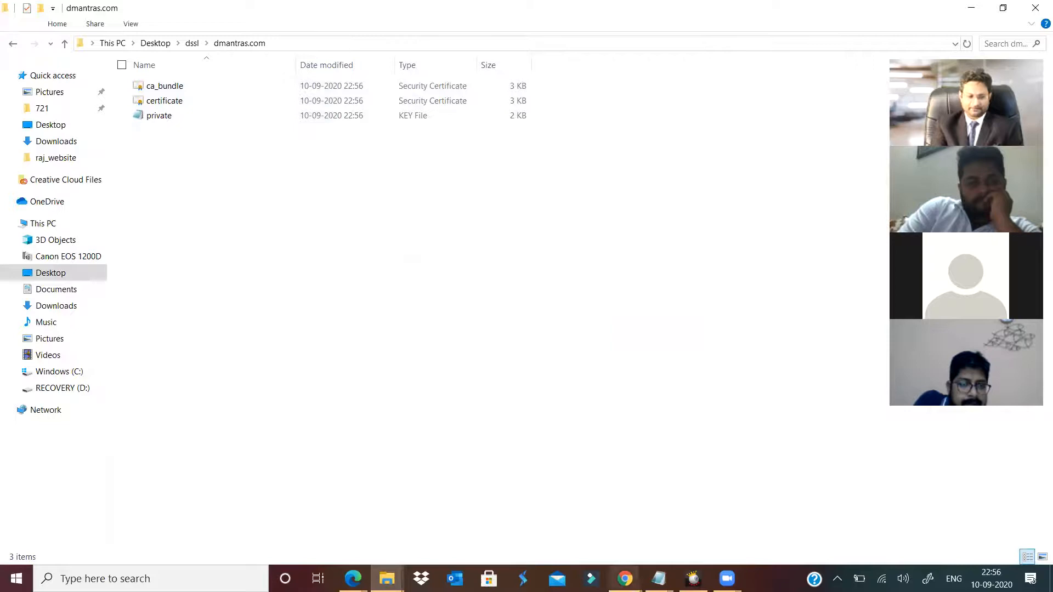
mouse_move(625, 578)
click(408, 524)
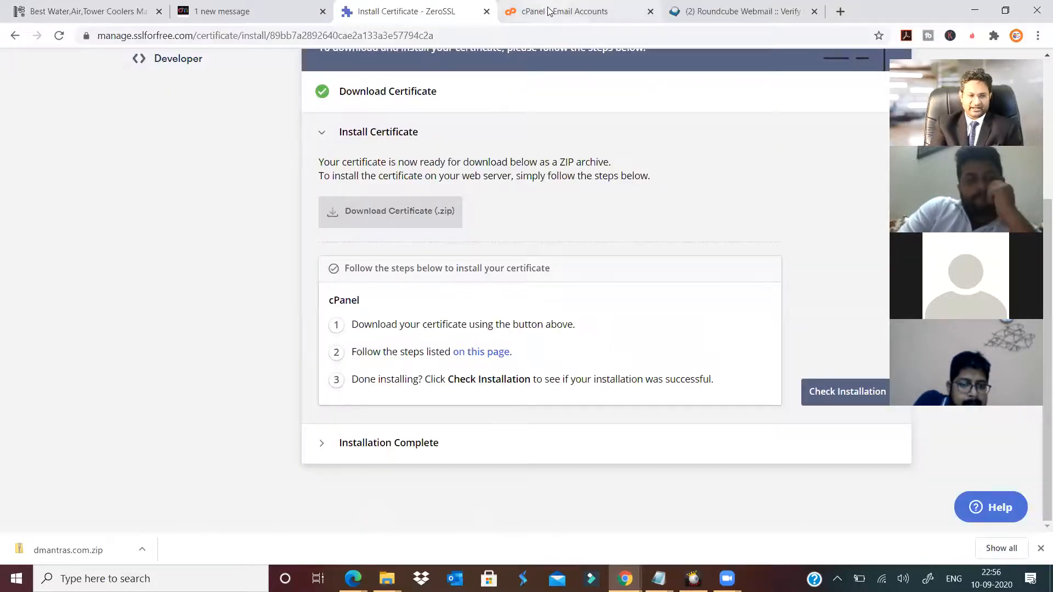
Go to the cPanel home page and open SSL/TLS from the Security section.
click(545, 11)
click(46, 66)
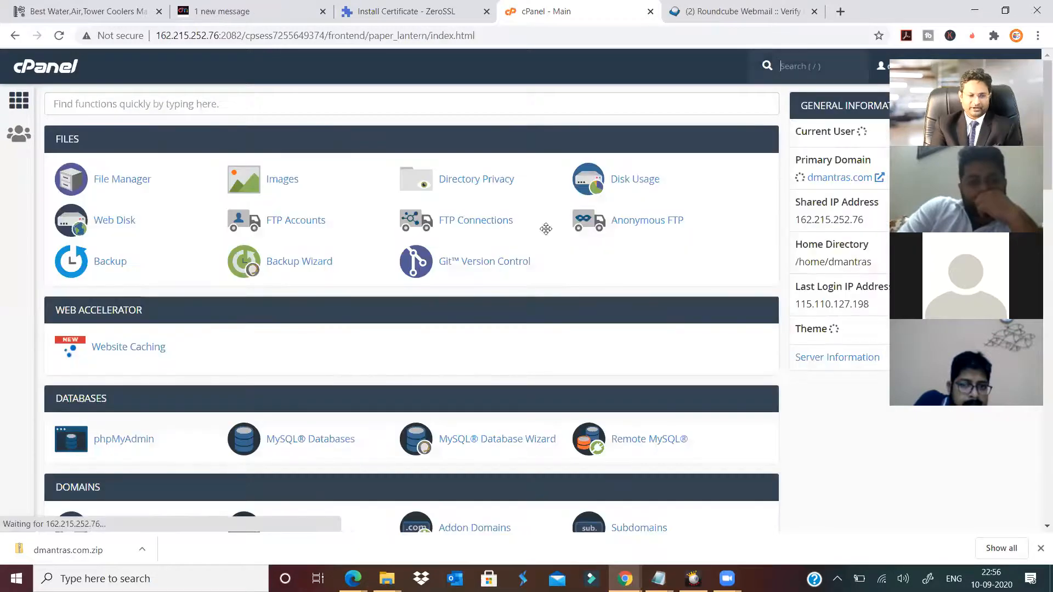
scroll(519, 340, down, 5)
scroll(523, 287, down, 9)
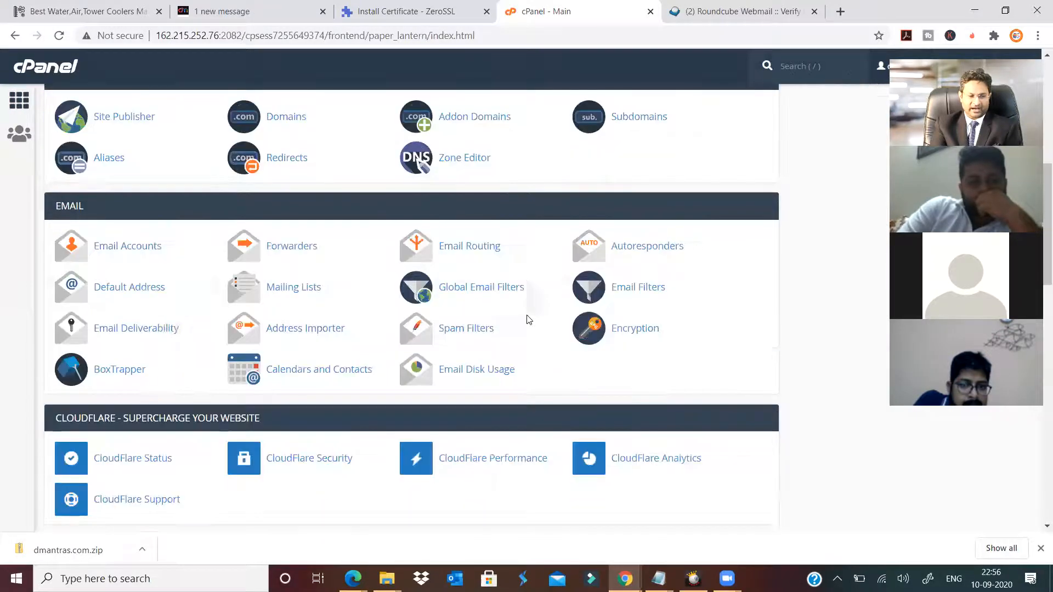
scroll(528, 320, down, 7)
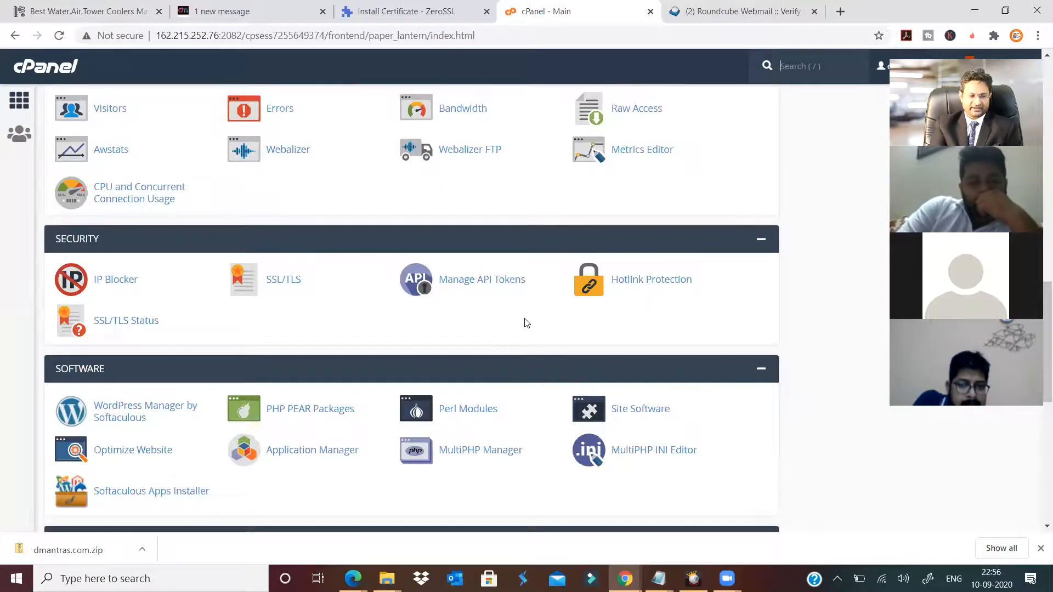
scroll(466, 340, down, 4)
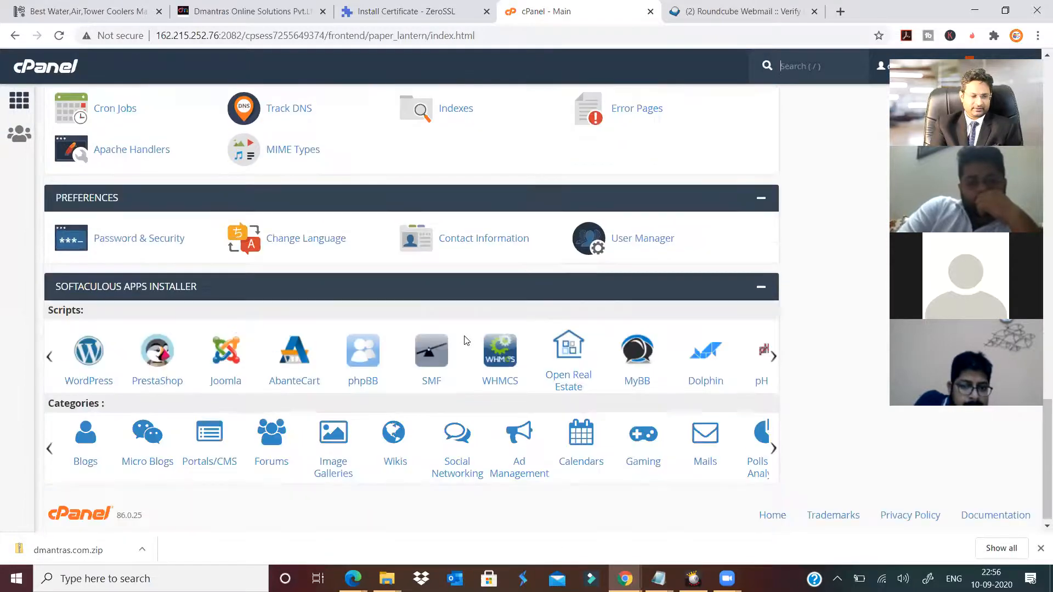
scroll(403, 329, up, 10)
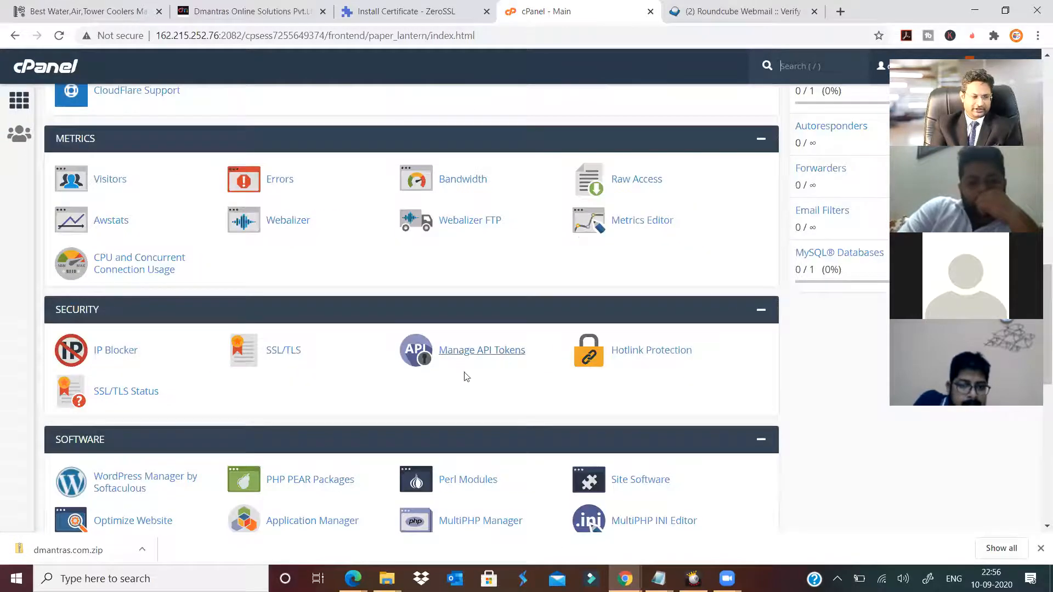
click(283, 352)
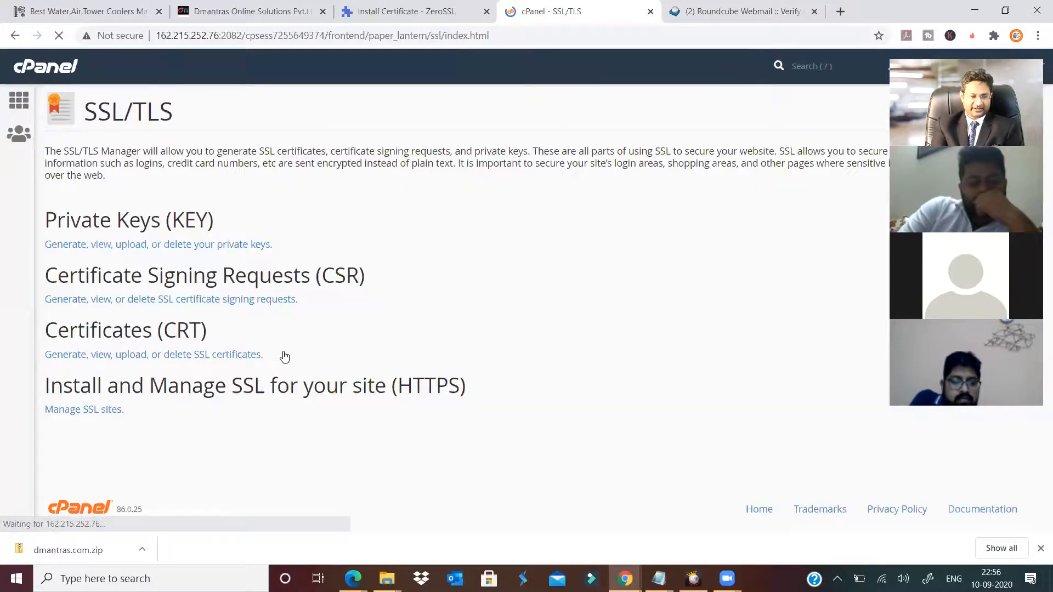
Open the Install SSL Website page and review its certificate, private key and CA bundle fields.
click(71, 415)
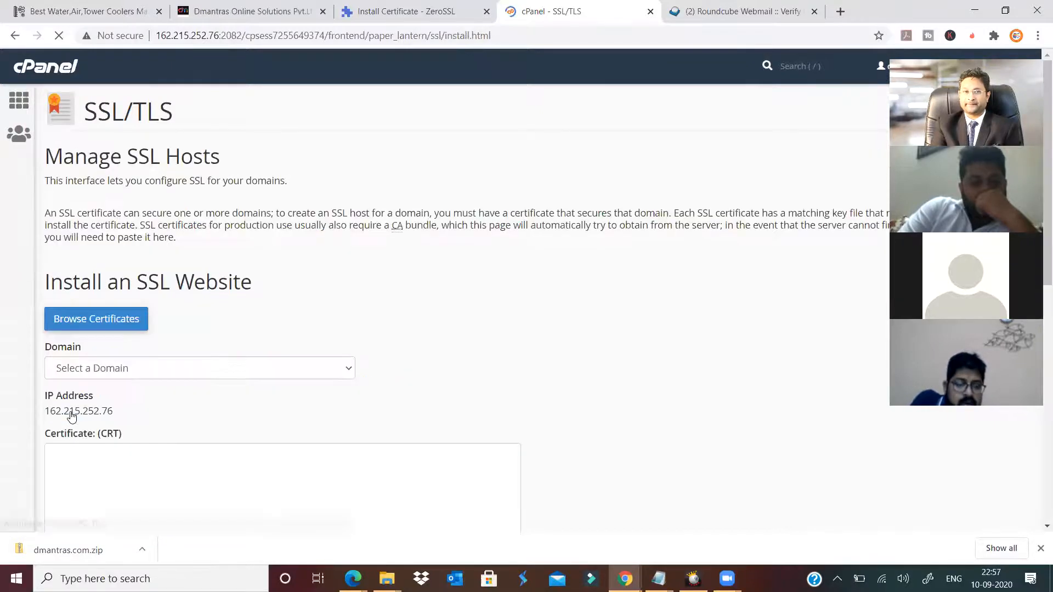
scroll(377, 410, down, 2)
scroll(329, 384, down, 5)
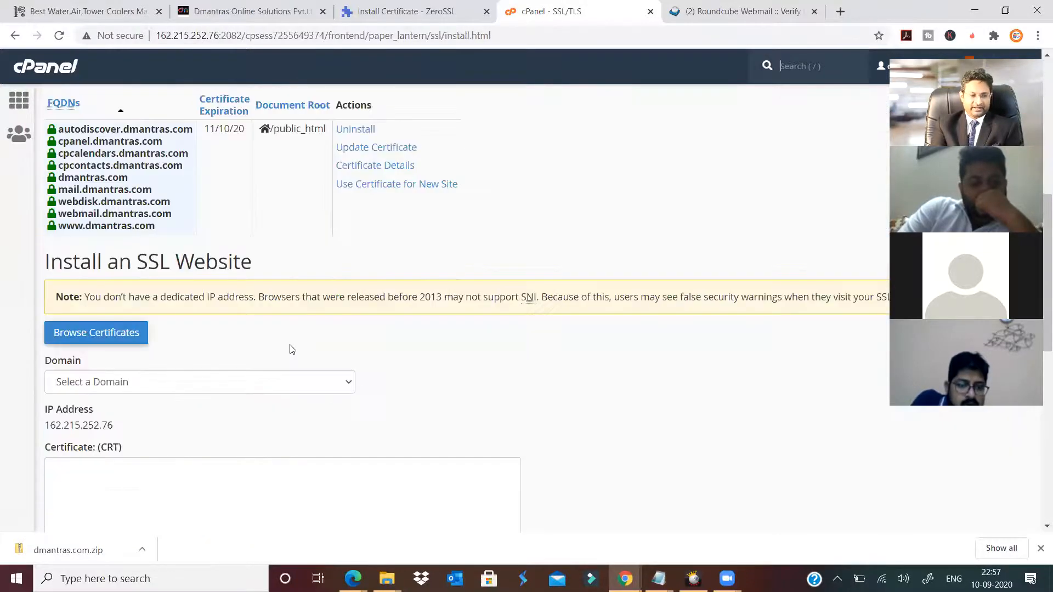
scroll(236, 307, up, 3)
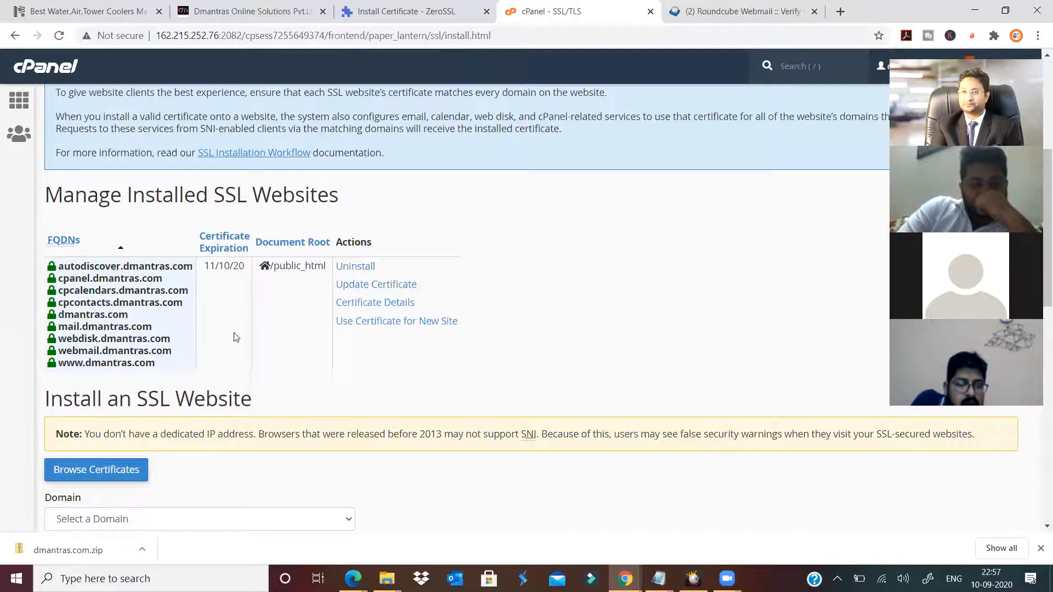
scroll(222, 341, down, 5)
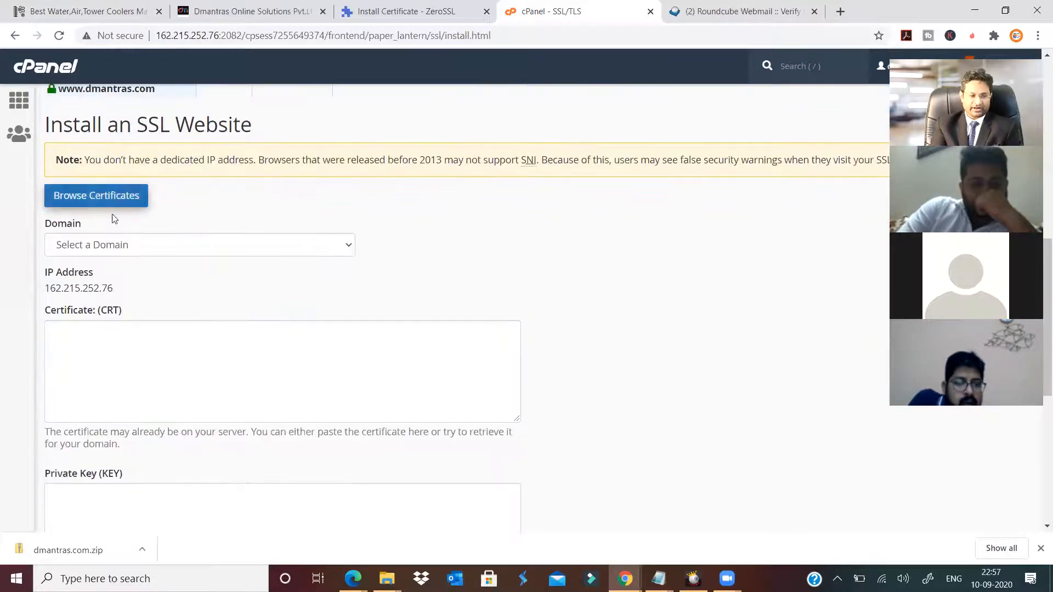
click(124, 348)
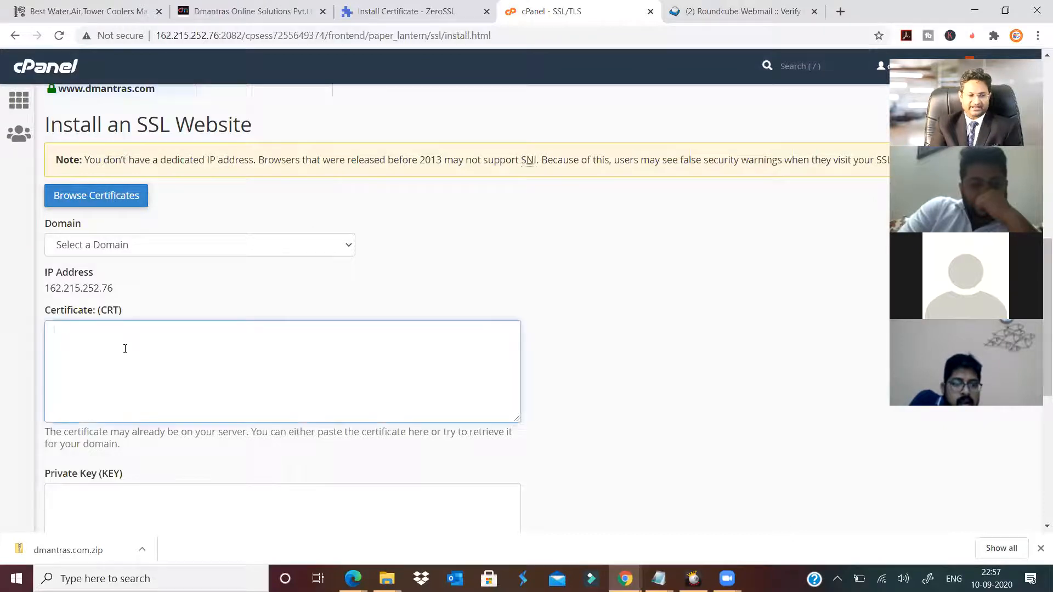
scroll(125, 348, down, 1)
scroll(125, 349, down, 3)
click(117, 309)
scroll(117, 310, down, 3)
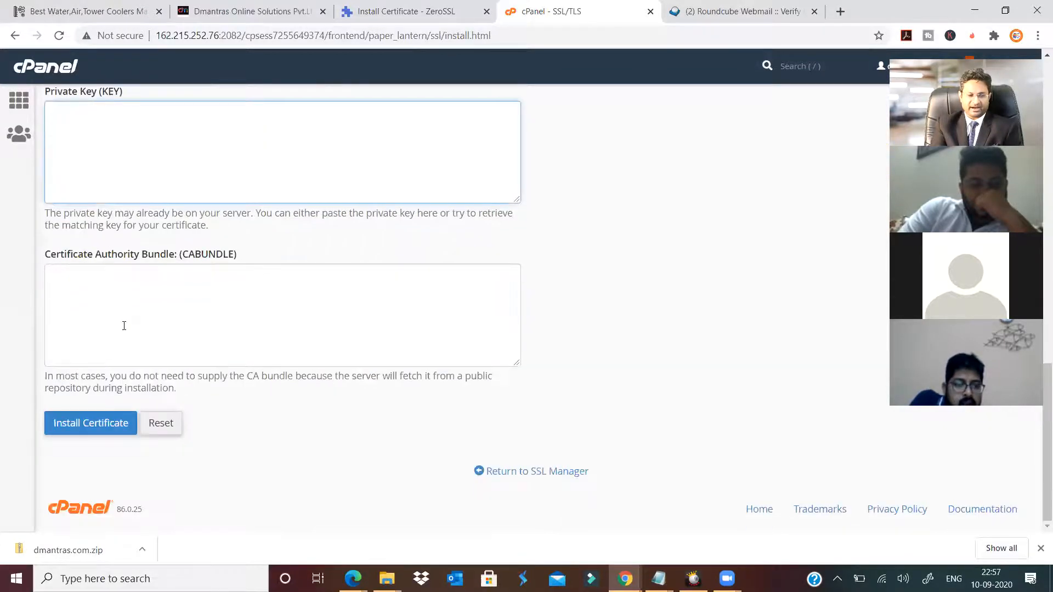
click(123, 324)
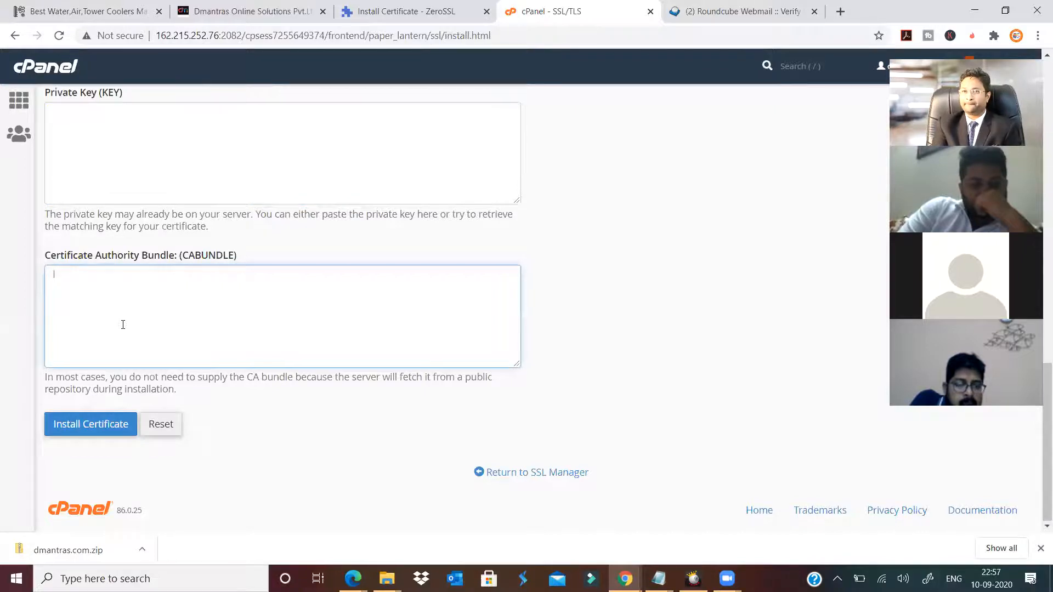
scroll(123, 324, up, 6)
Select dmantras.com in the Domain dropdown of the install form.
click(180, 204)
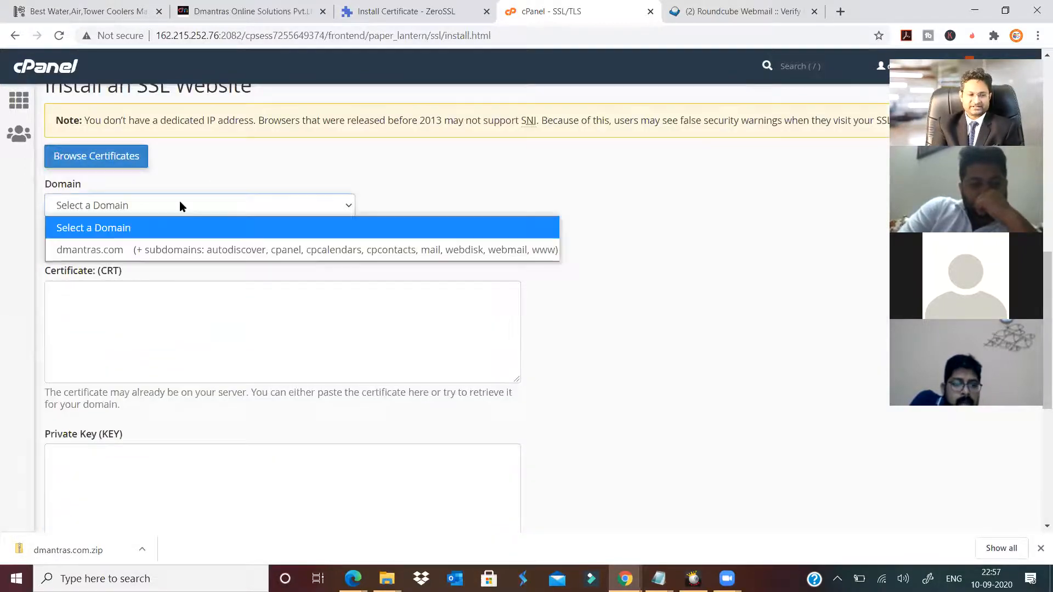
click(160, 251)
click(254, 267)
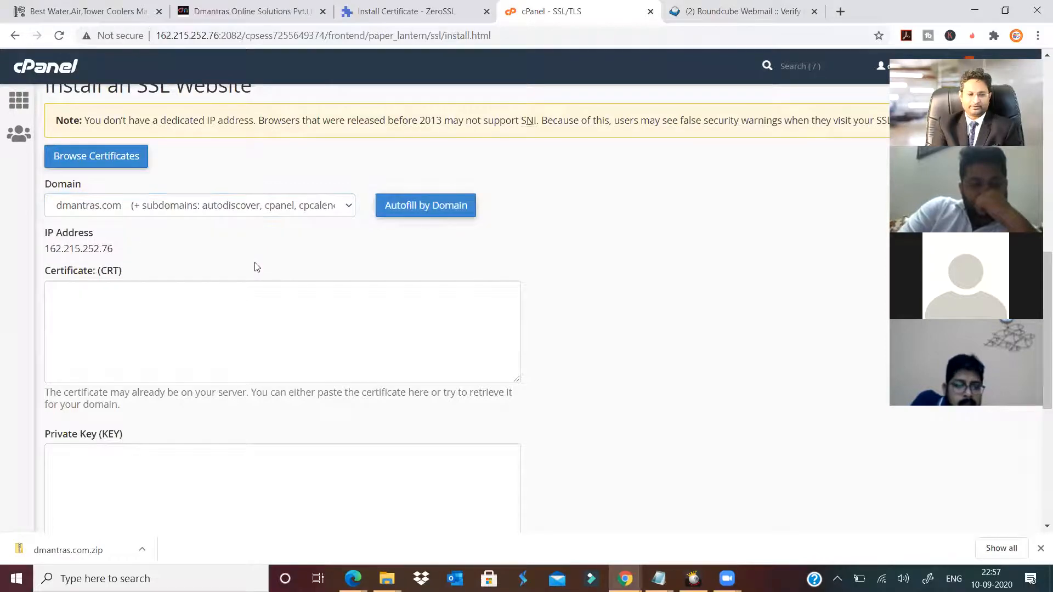
scroll(254, 267, up, 3)
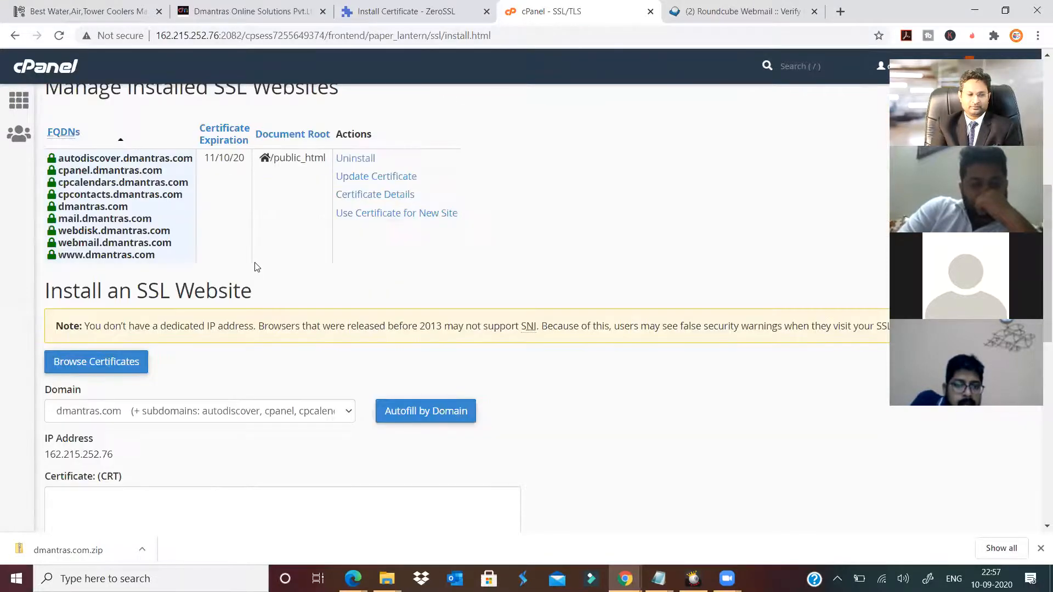
scroll(255, 267, down, 2)
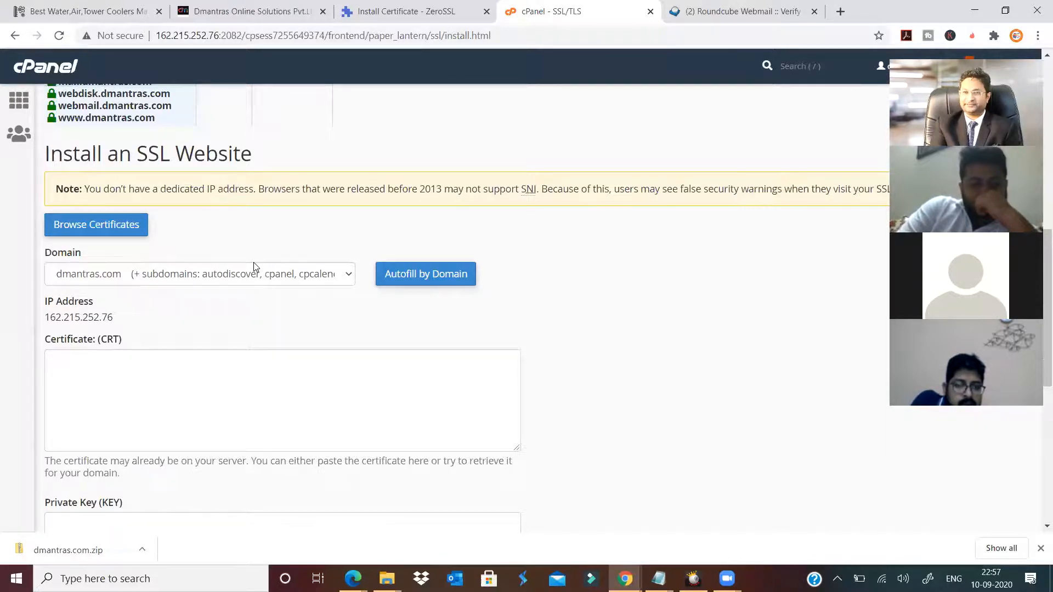
scroll(253, 262, down, 3)
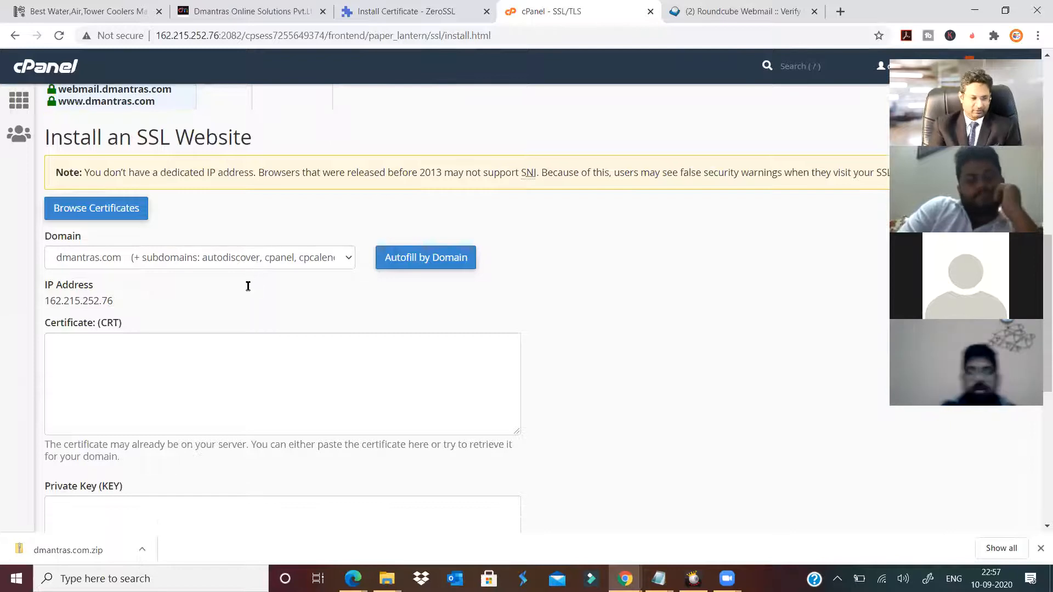
Open certificate.crt from the dmantras.com folder in Notepad.
click(122, 220)
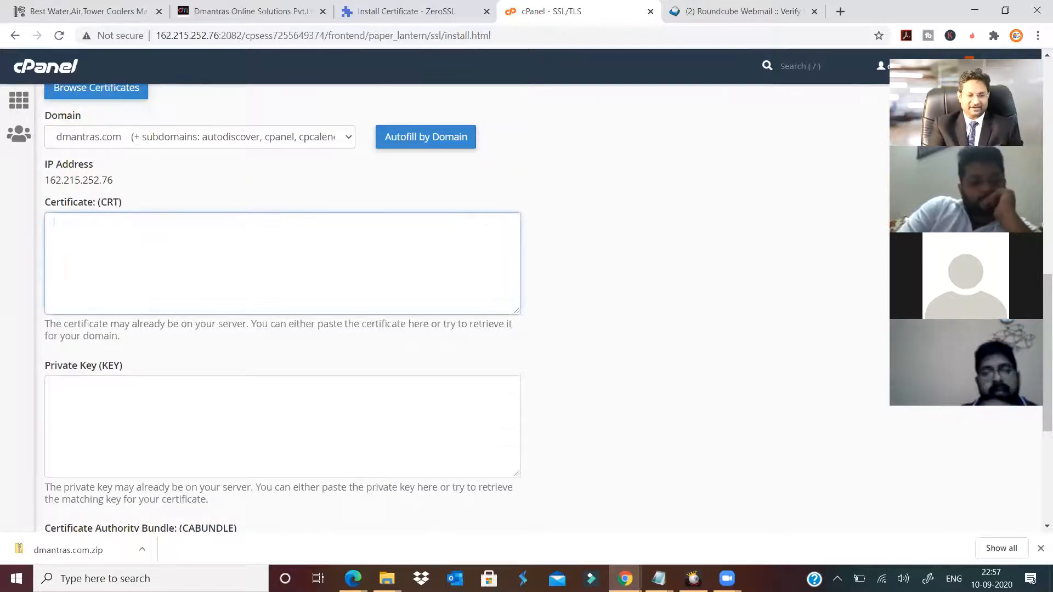
click(386, 579)
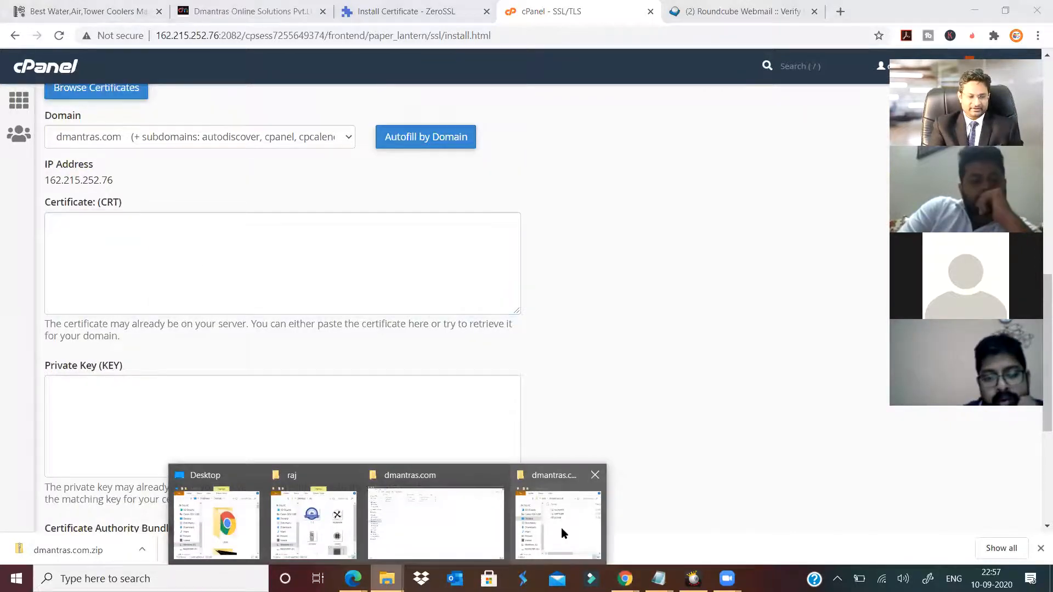
click(439, 525)
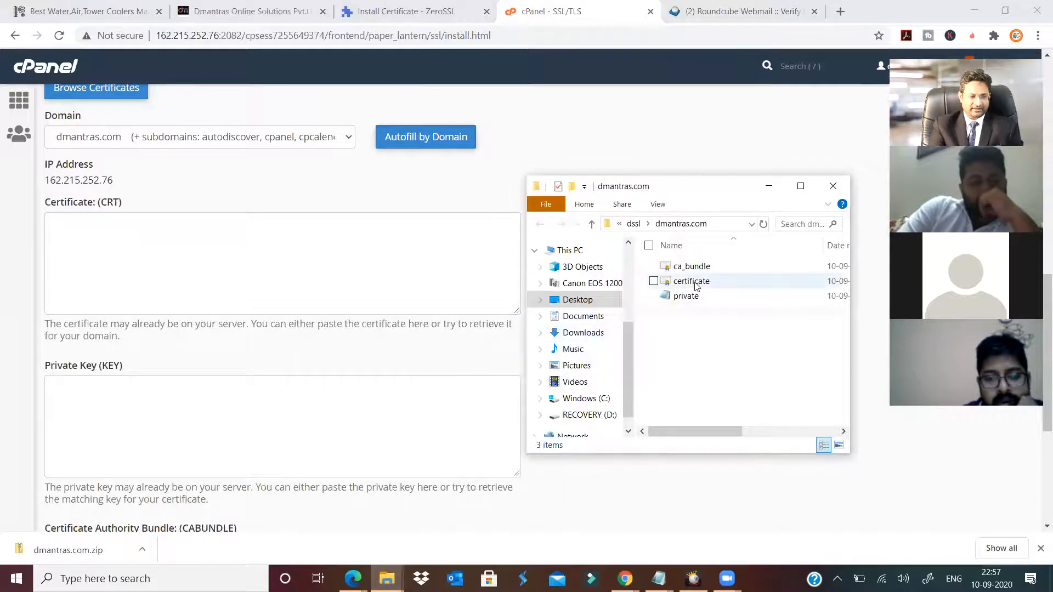
drag(629, 188, 522, 184)
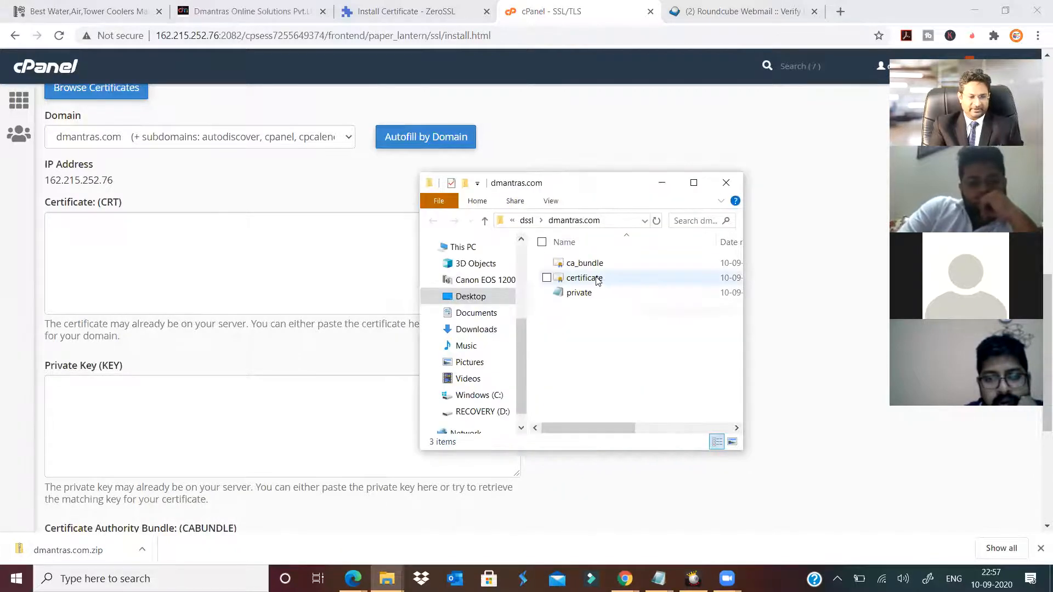
click(594, 277)
right_click(598, 280)
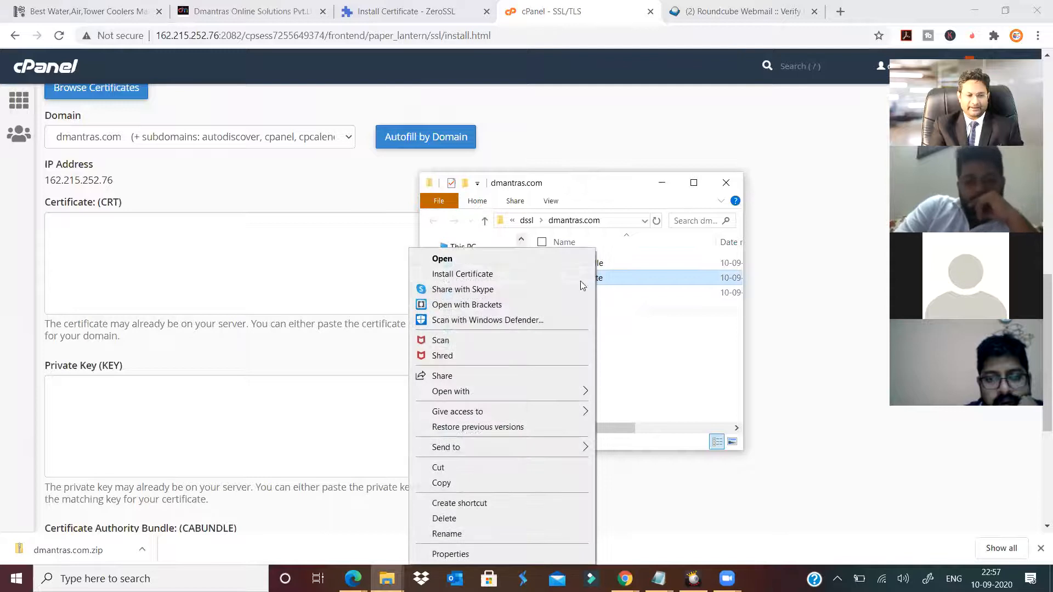
mouse_move(570, 398)
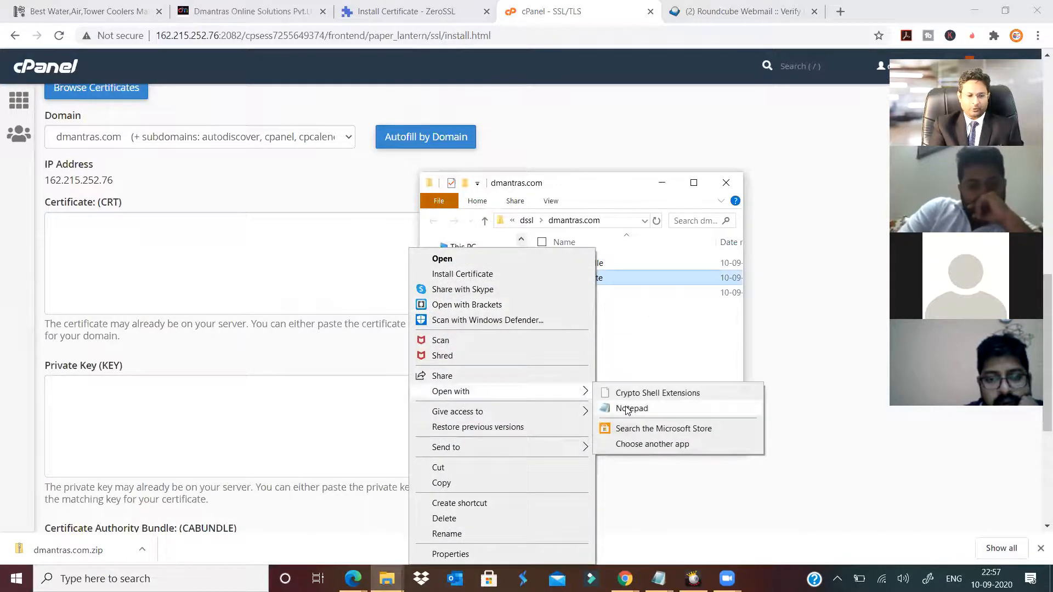
click(630, 408)
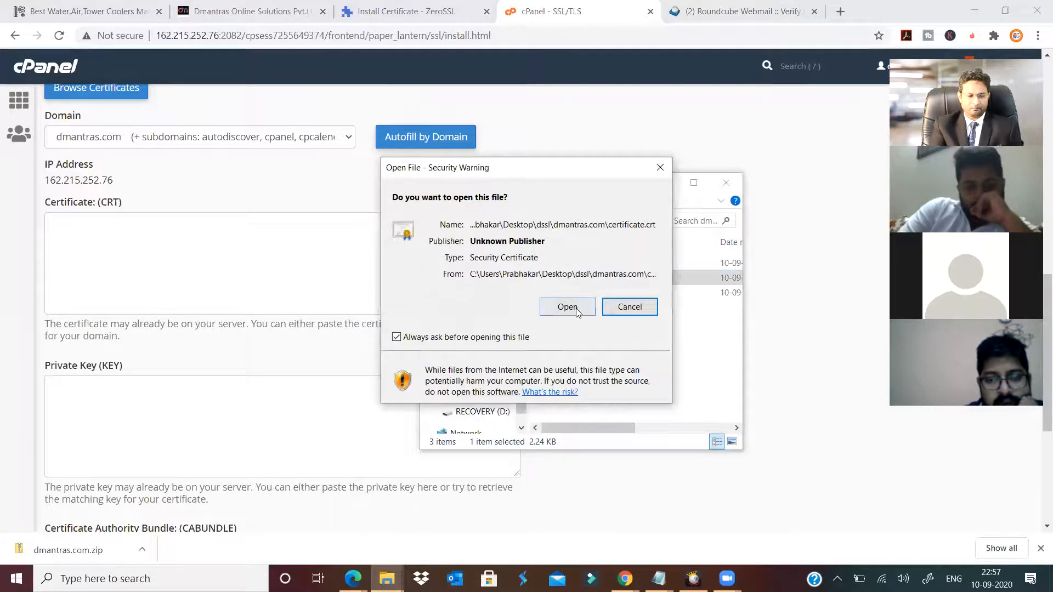
click(576, 312)
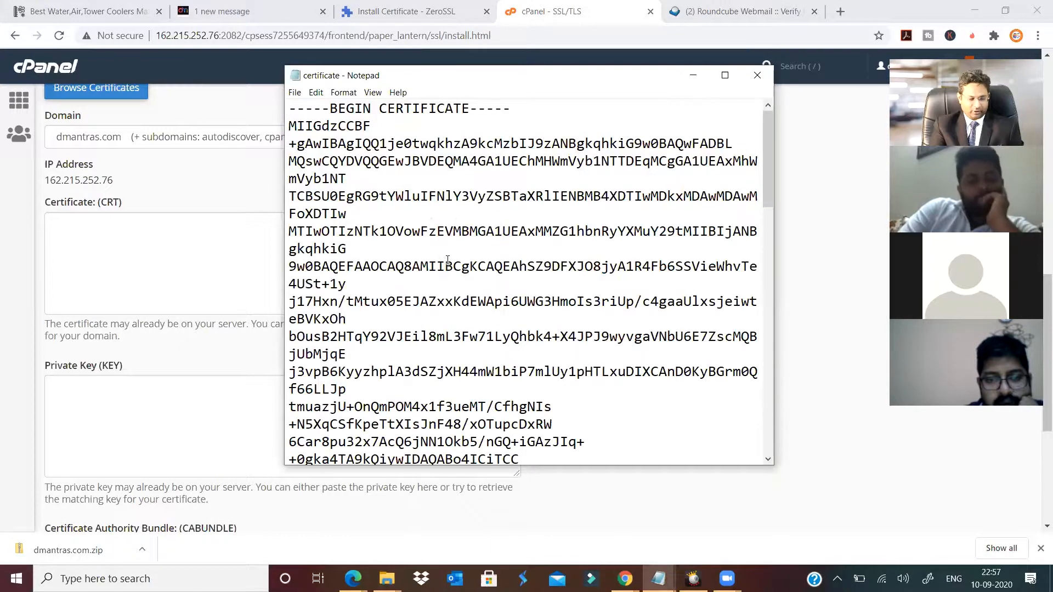
Copy the certificate text and paste it into the Certificate (CRT) field.
key(ctrl+a)
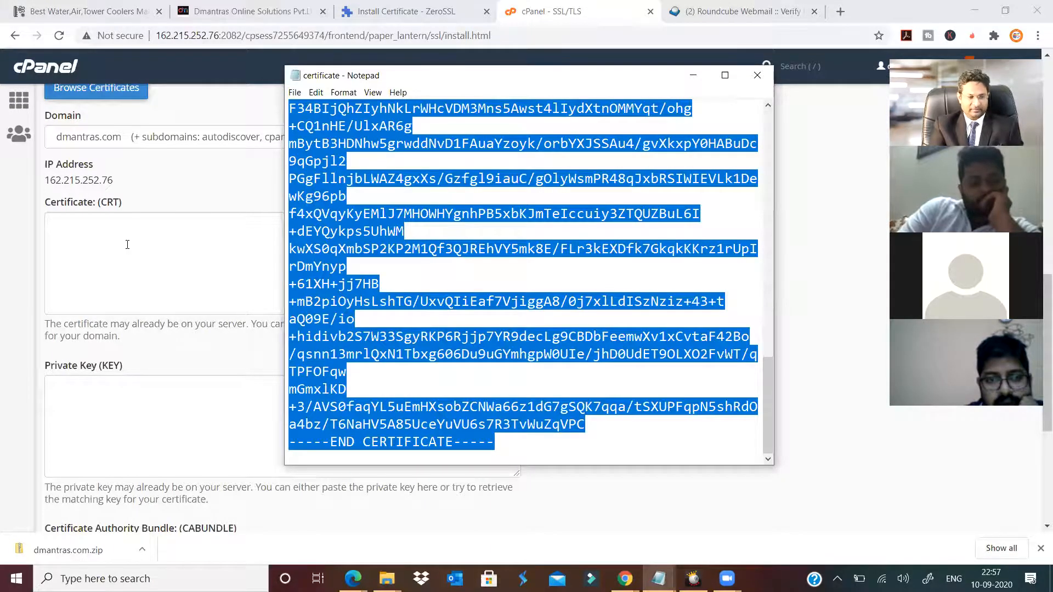
key(ctrl+c)
click(127, 245)
key(ctrl+v)
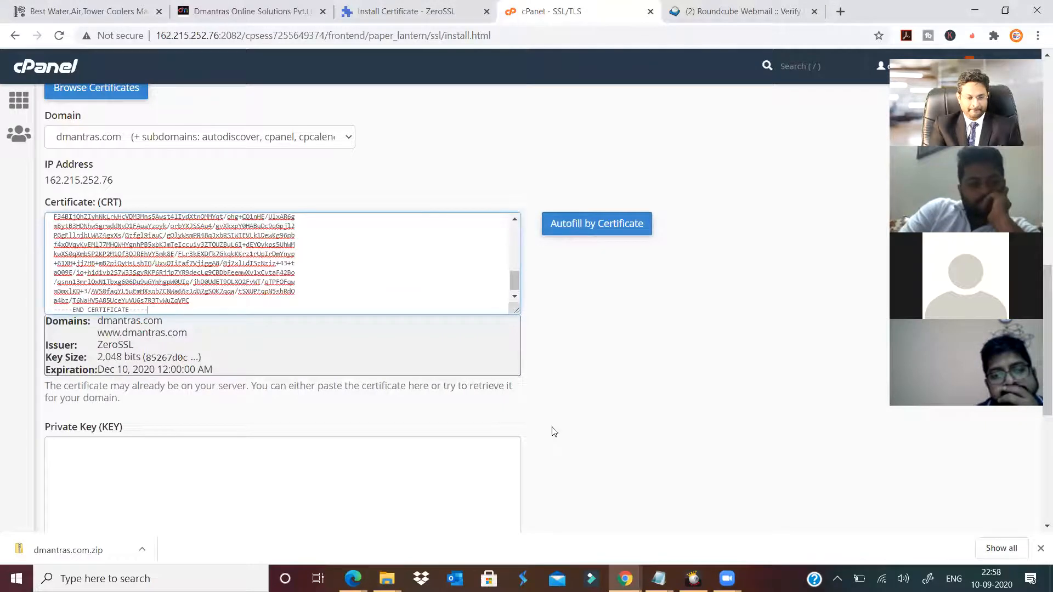
mouse_move(387, 578)
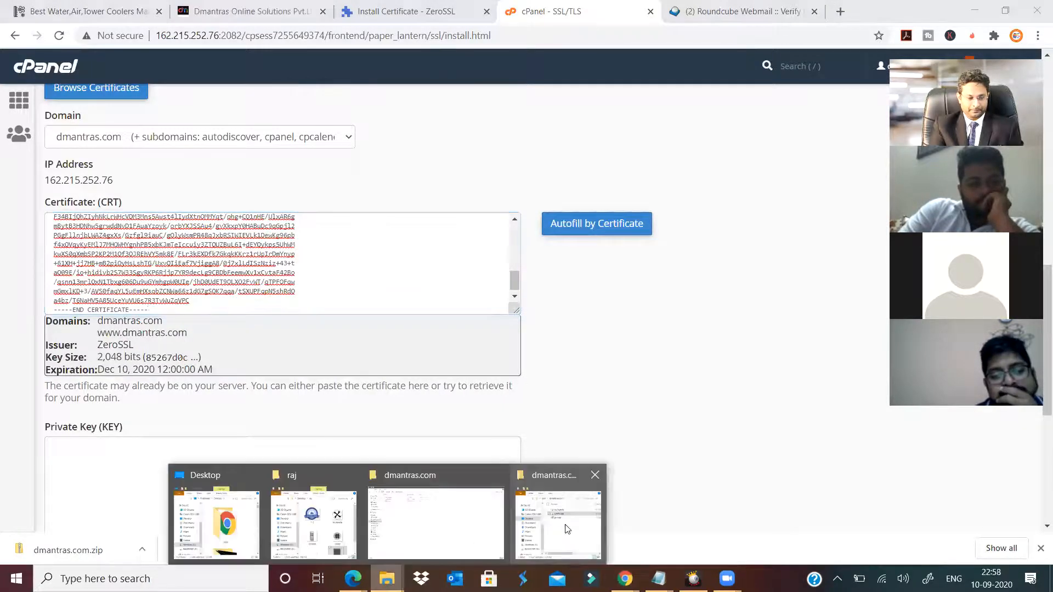
click(564, 527)
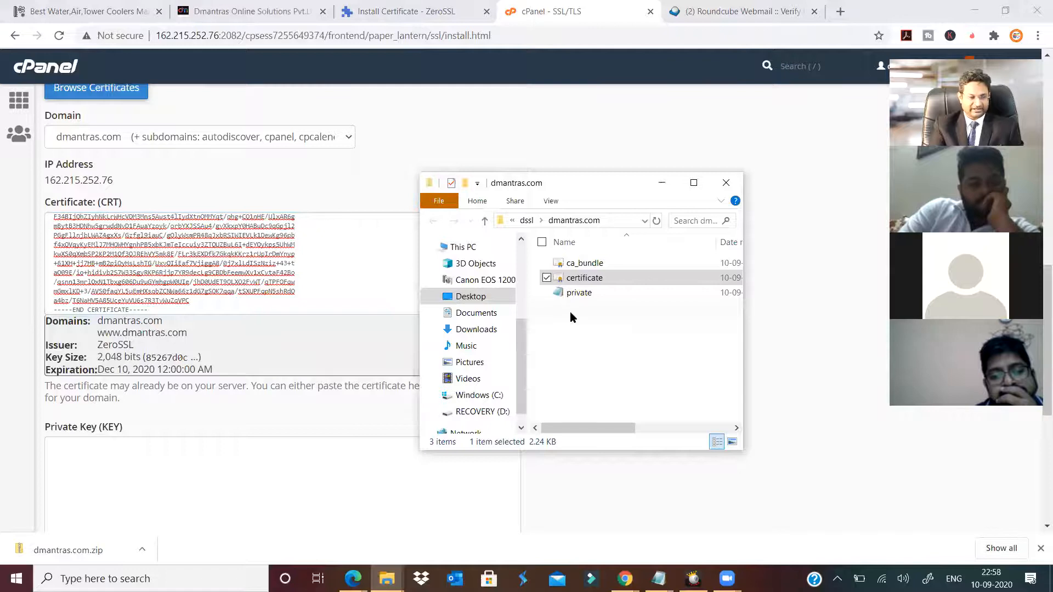
Open the private key file in Notepad via Open with.
click(578, 294)
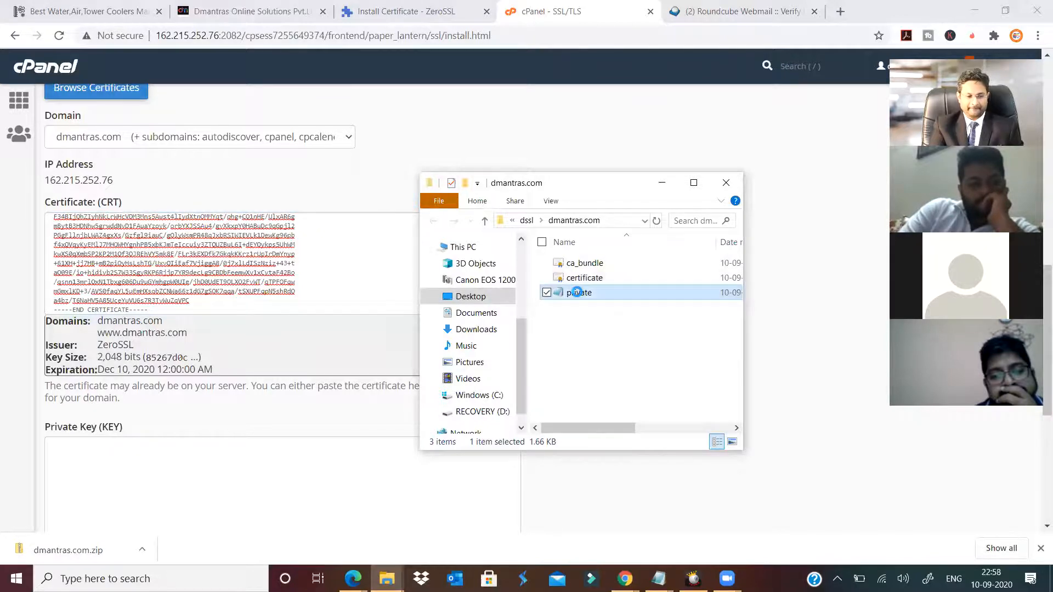
right_click(578, 294)
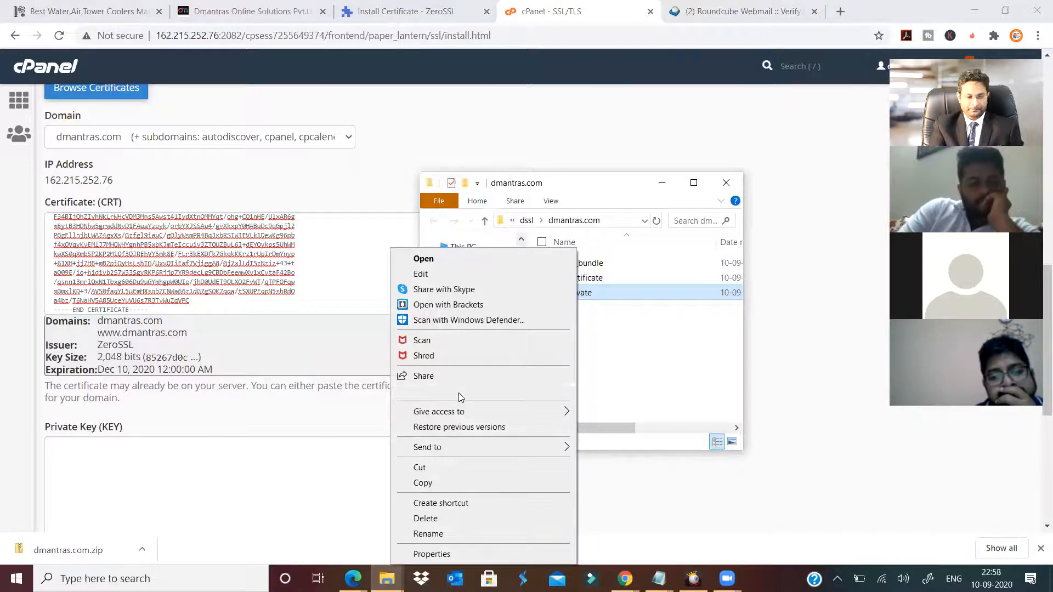
click(458, 392)
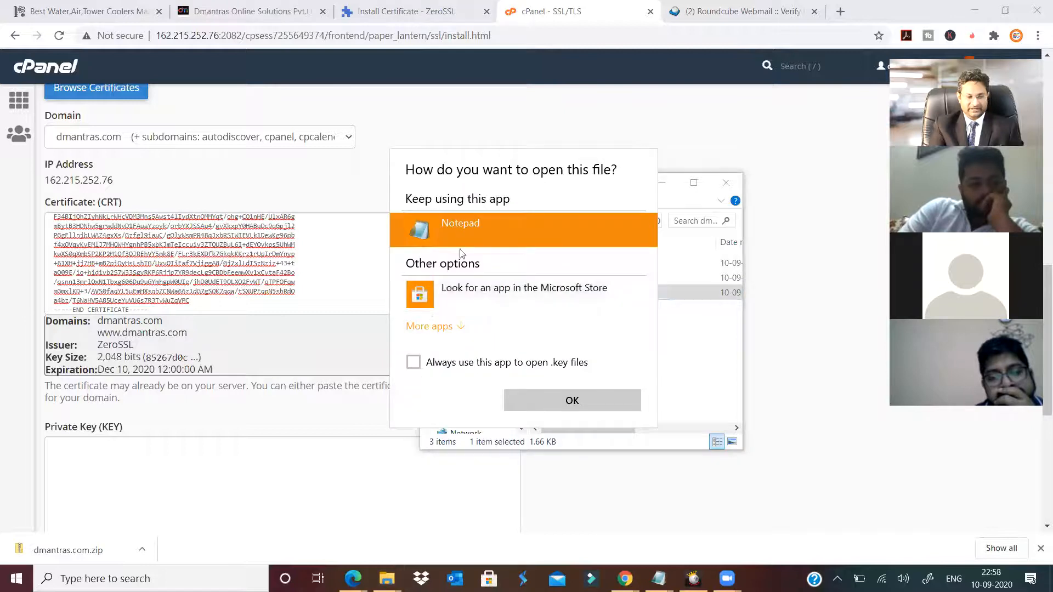
click(589, 397)
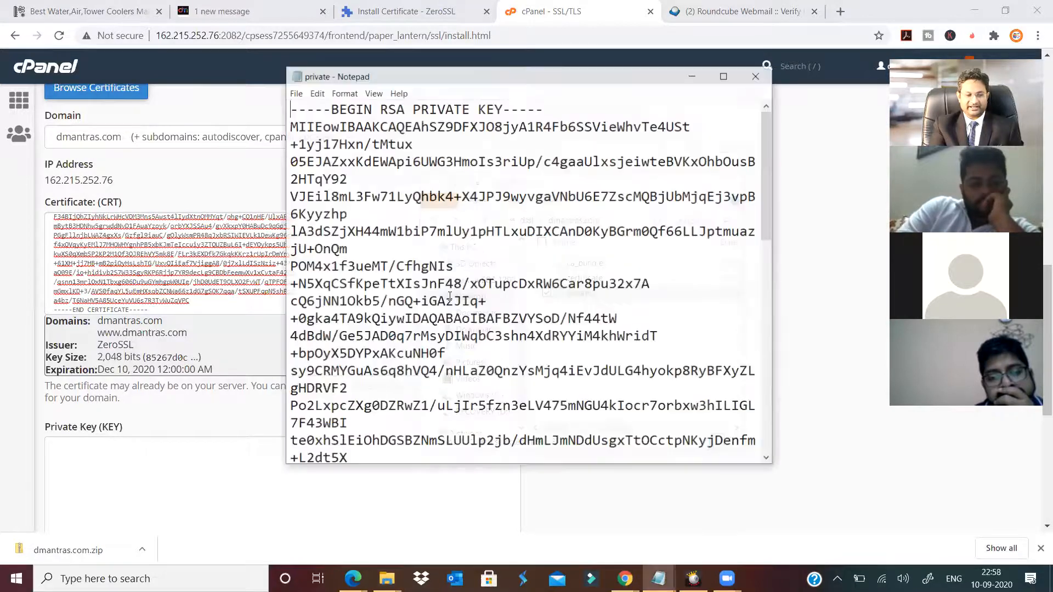
Select the RSA private key text and paste it into the Private Key (KEY) field.
double_click(447, 295)
key(ctrl+a)
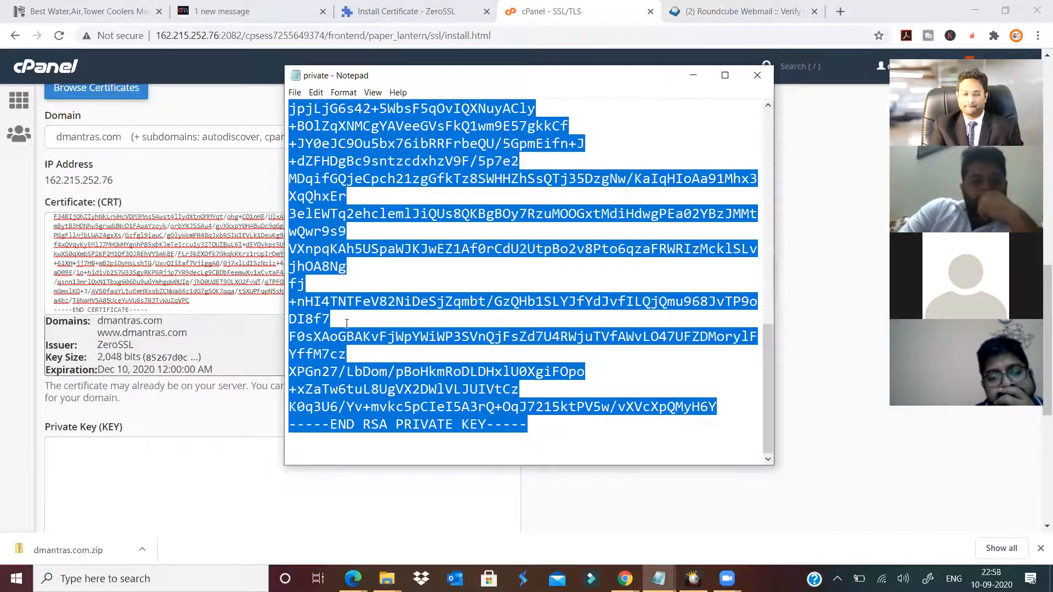
click(166, 476)
key(ctrl+v)
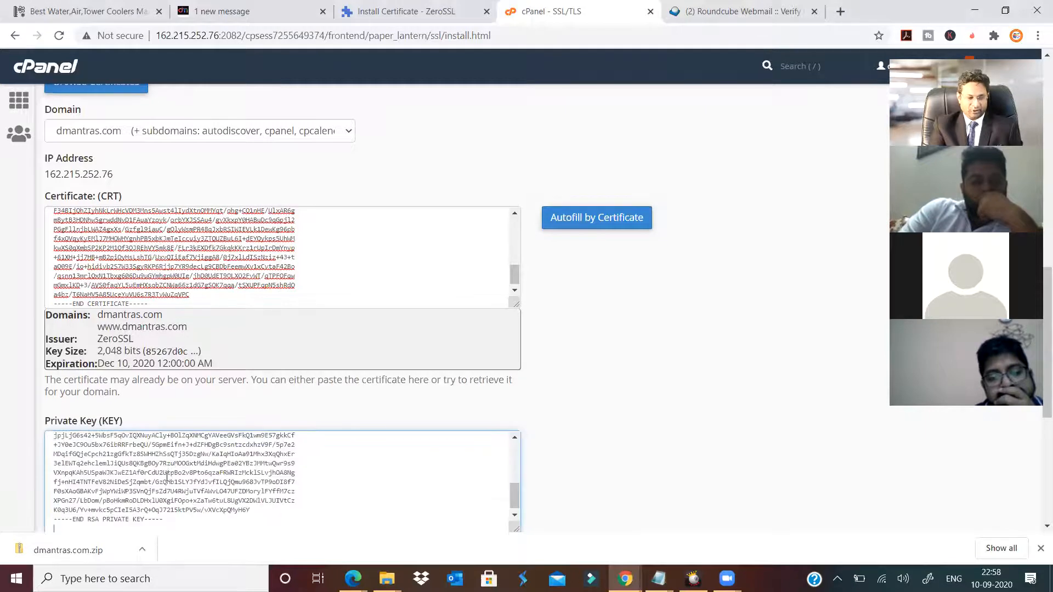
scroll(590, 386, down, 1)
scroll(590, 386, down, 5)
click(181, 289)
click(386, 579)
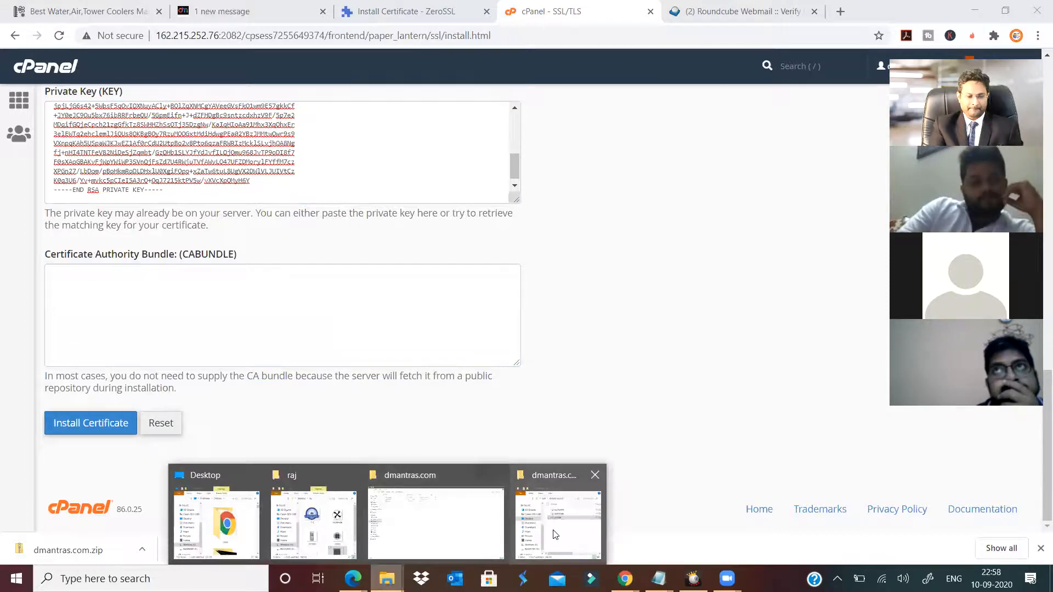
Open the ca_bundle file from the dmantras.com folder in Notepad.
click(468, 530)
click(585, 265)
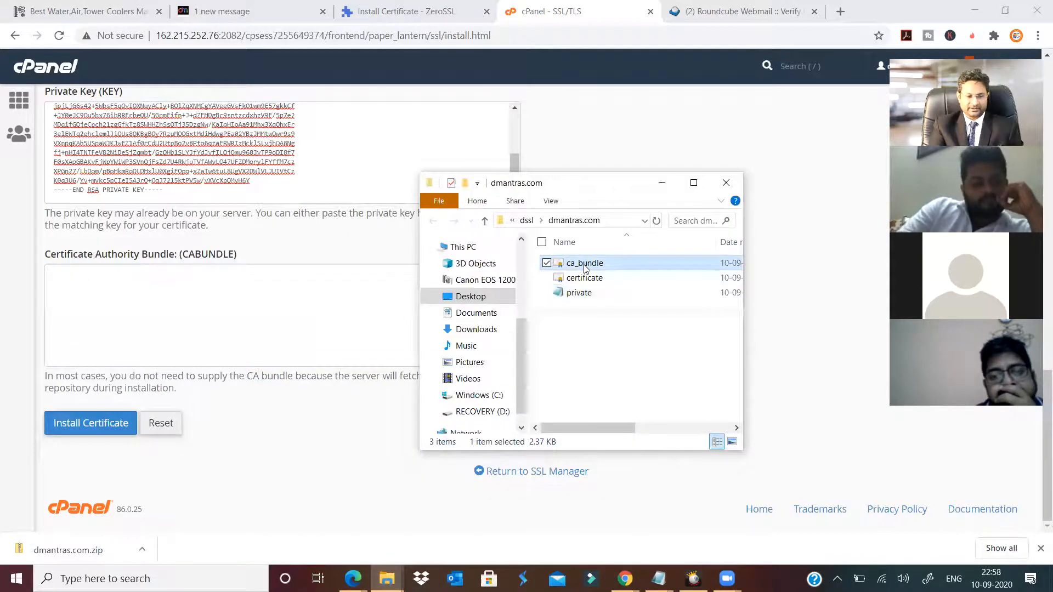
right_click(583, 264)
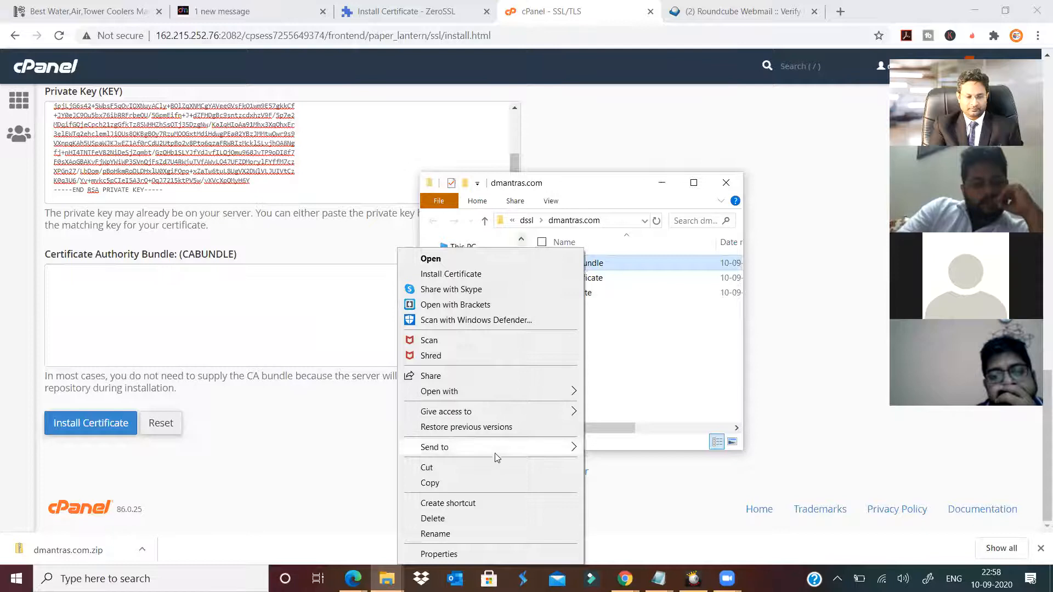
mouse_move(516, 390)
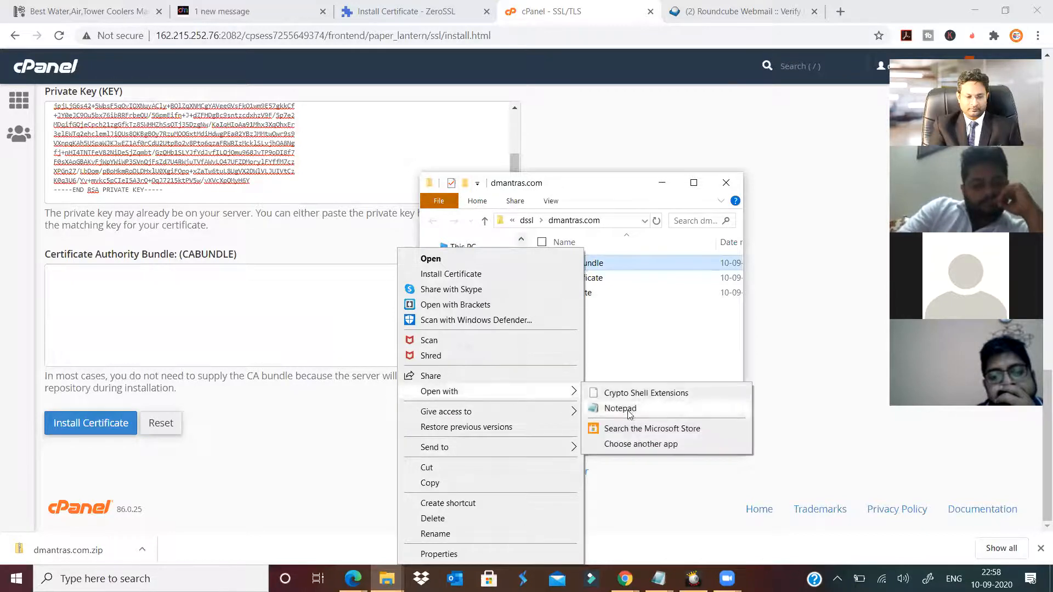
click(611, 393)
click(579, 308)
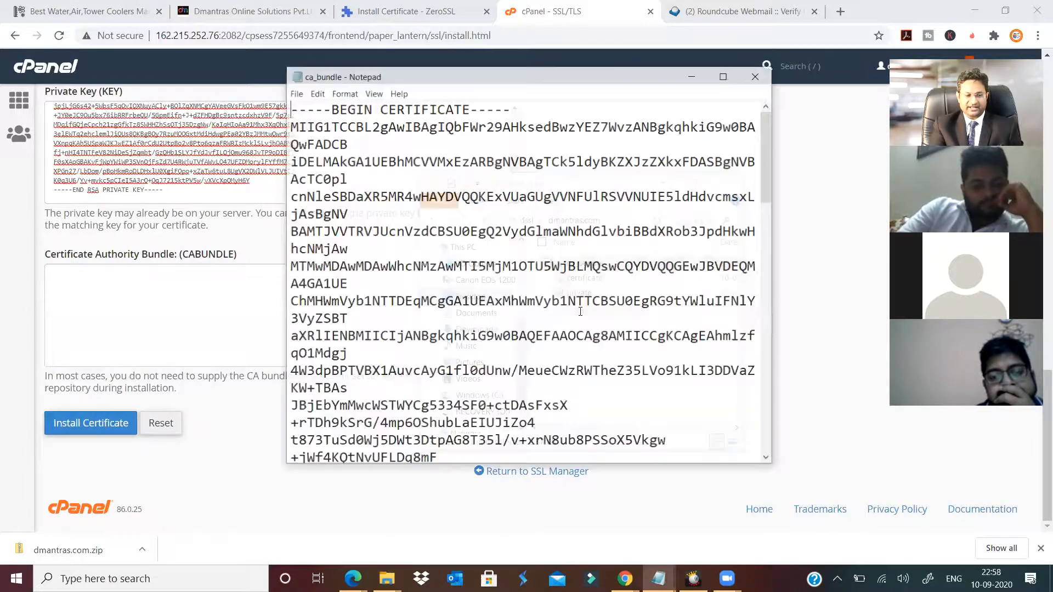
Copy the CA bundle text and paste it into the Certificate Authority Bundle field.
key(ctrl+a)
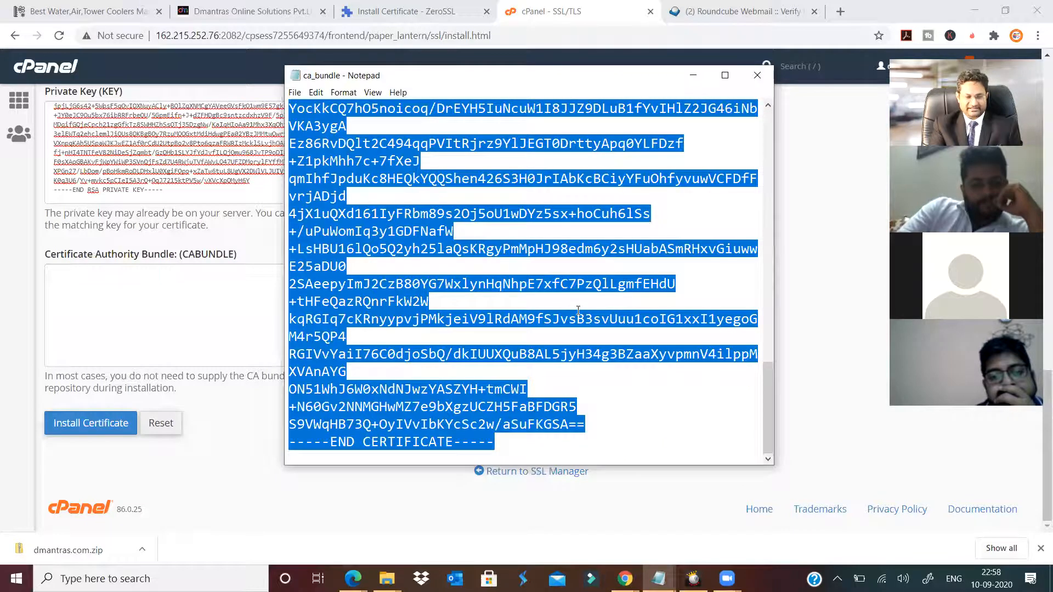
key(ctrl+c)
click(101, 314)
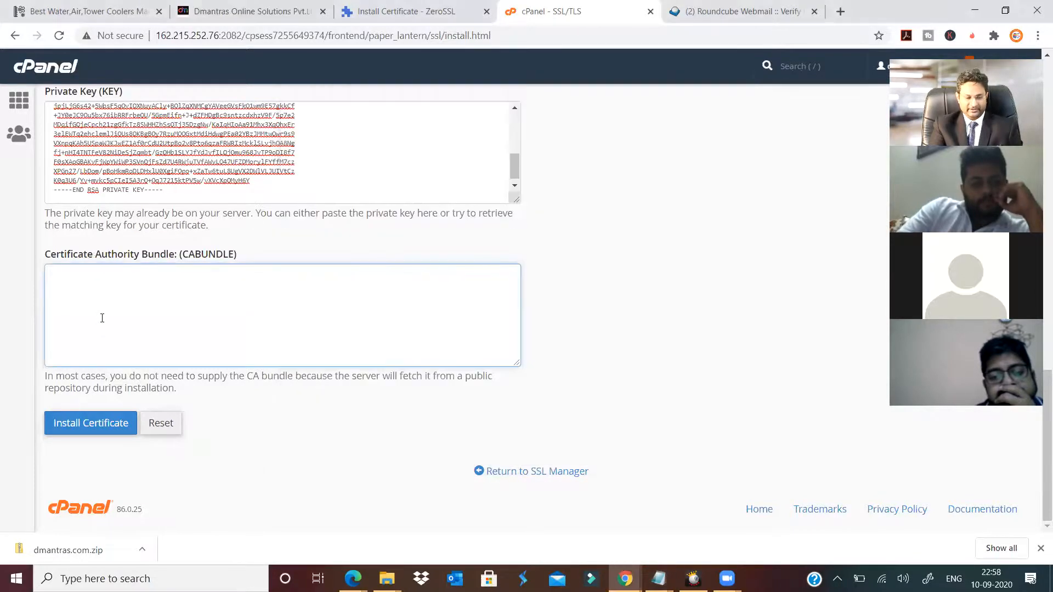
key(ctrl+v)
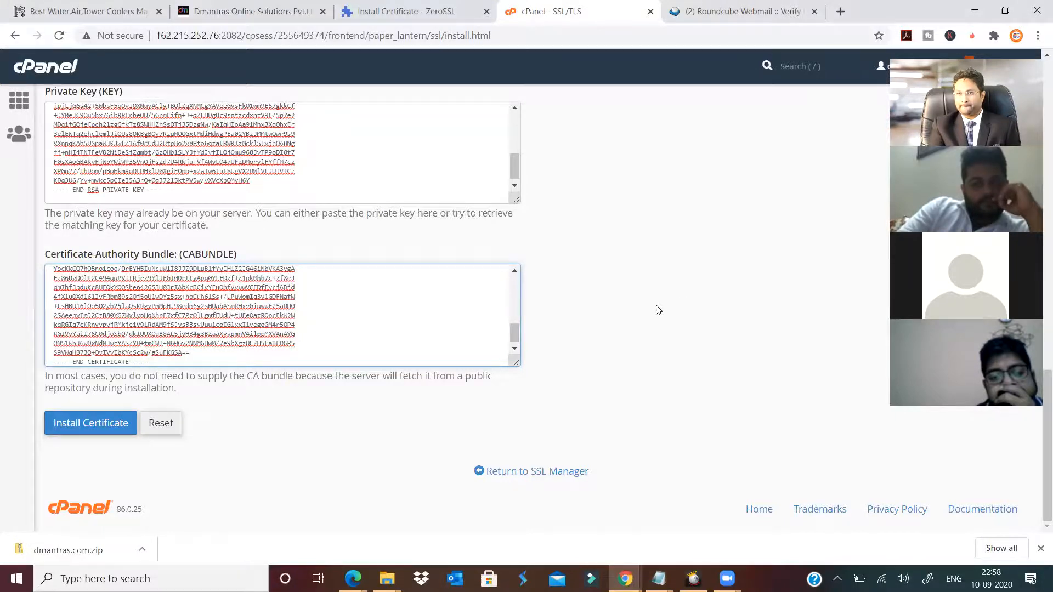
scroll(657, 311, up, 6)
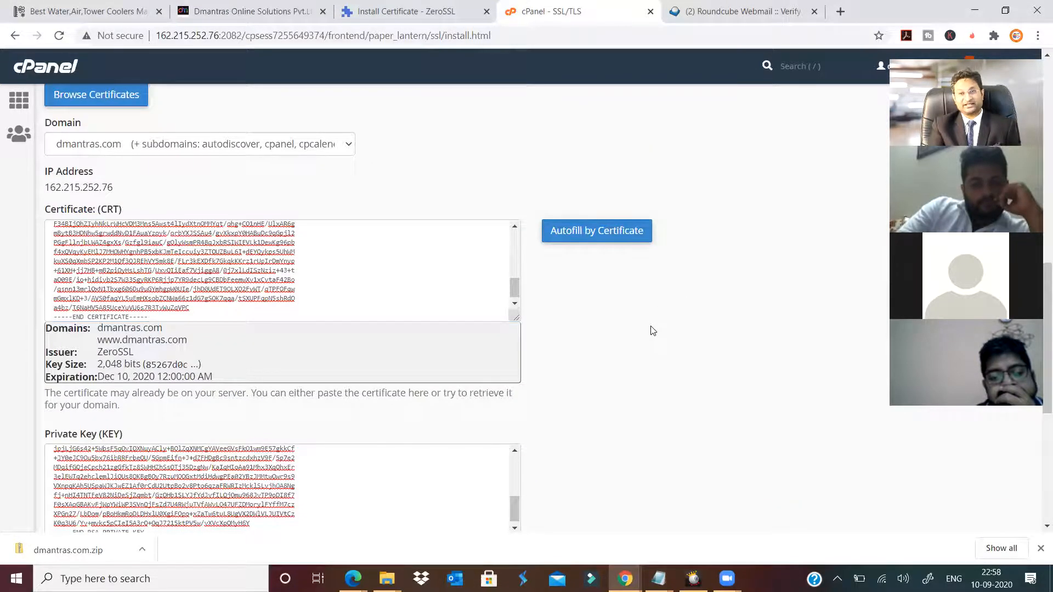
scroll(651, 331, down, 6)
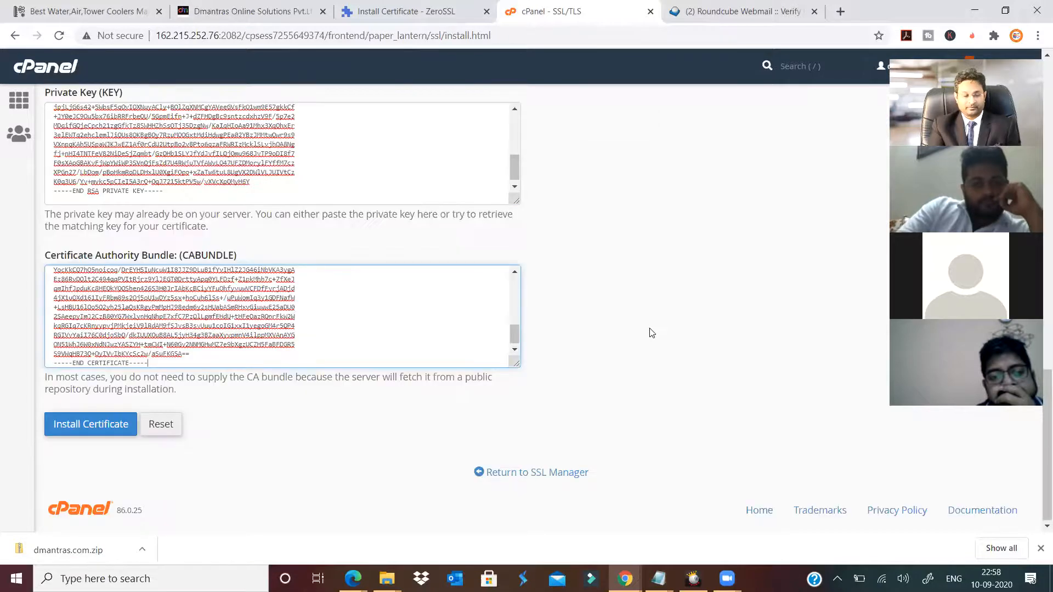
click(92, 430)
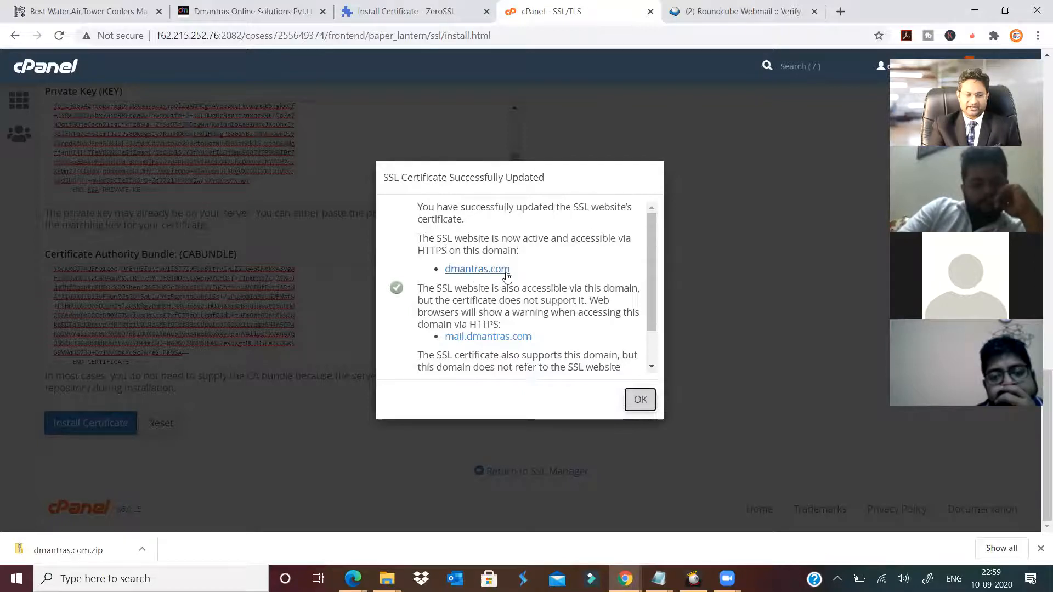
click(648, 405)
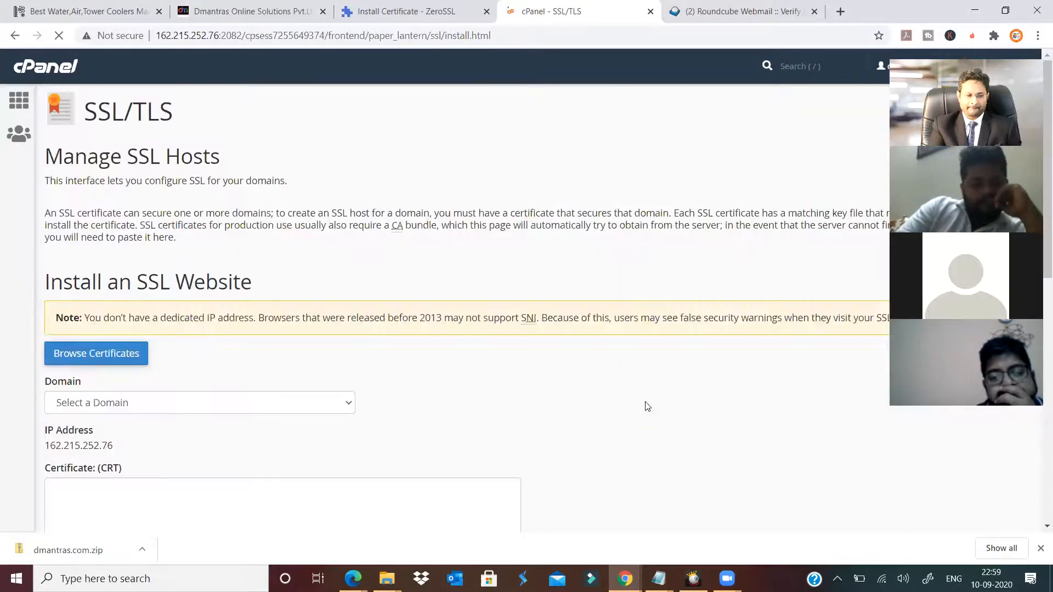
scroll(517, 472, down, 5)
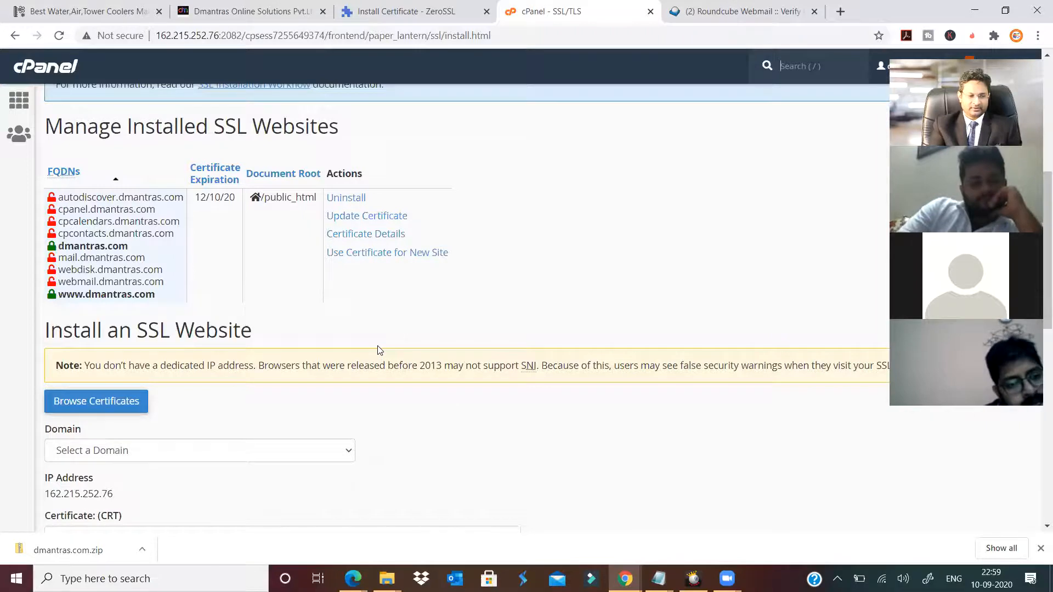
scroll(377, 351, down, 6)
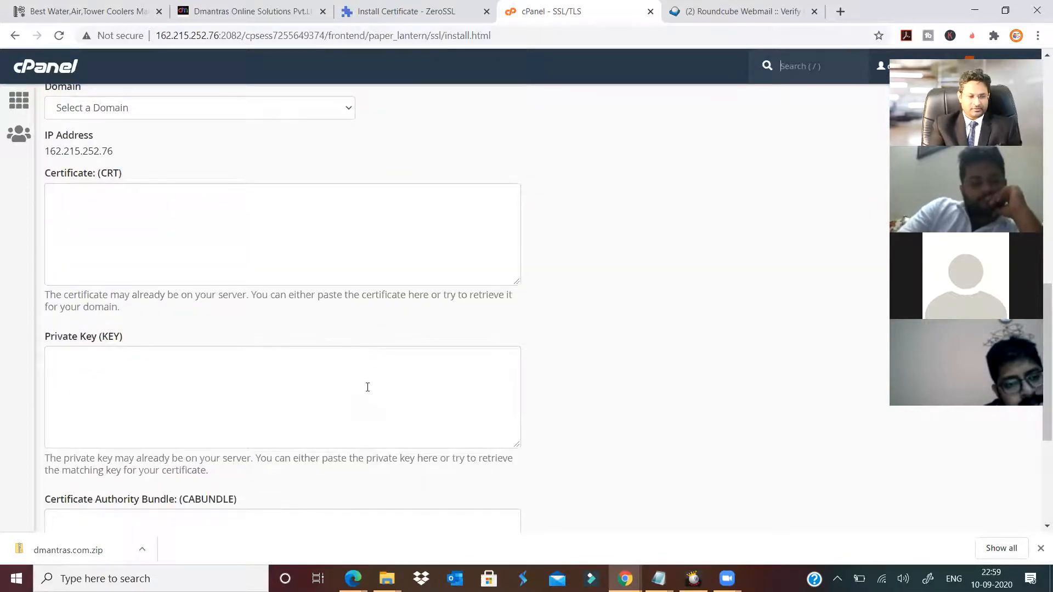
scroll(367, 387, up, 4)
scroll(324, 370, up, 8)
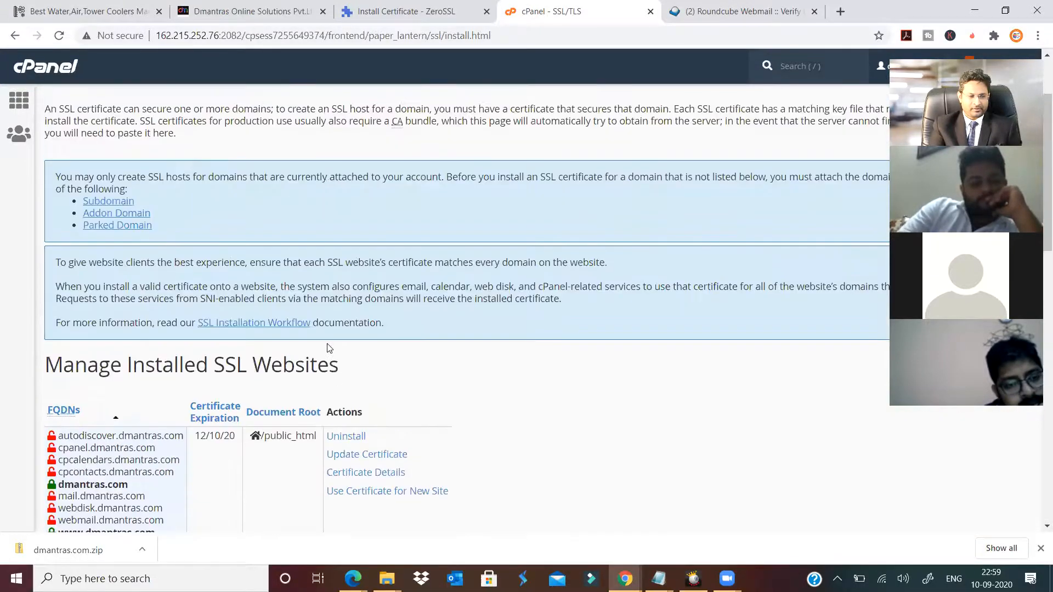
click(431, 12)
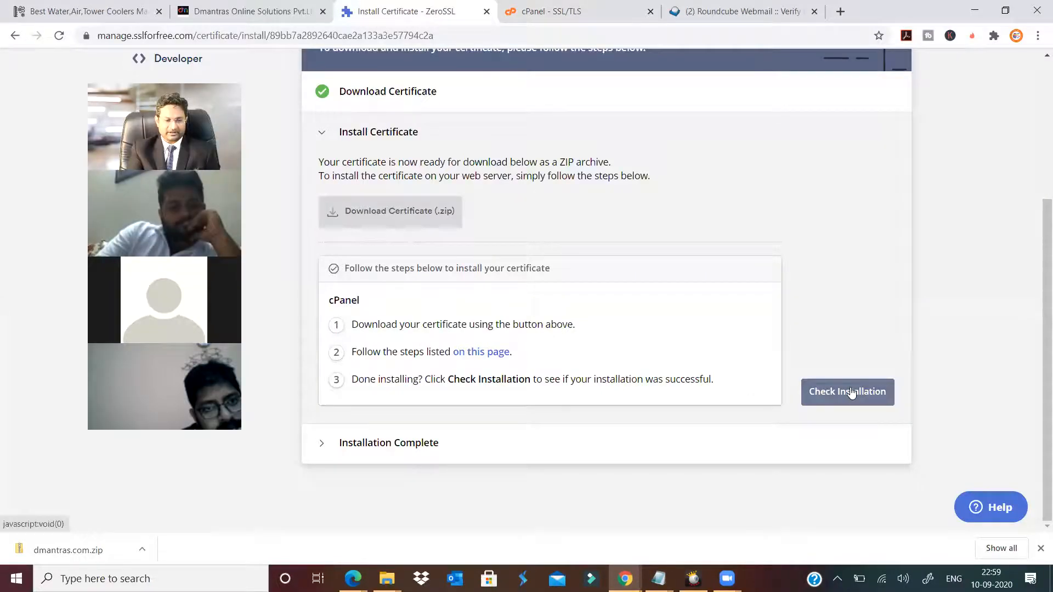
Run ZeroSSL's Check Installation until all three steps show Installation Complete.
click(850, 392)
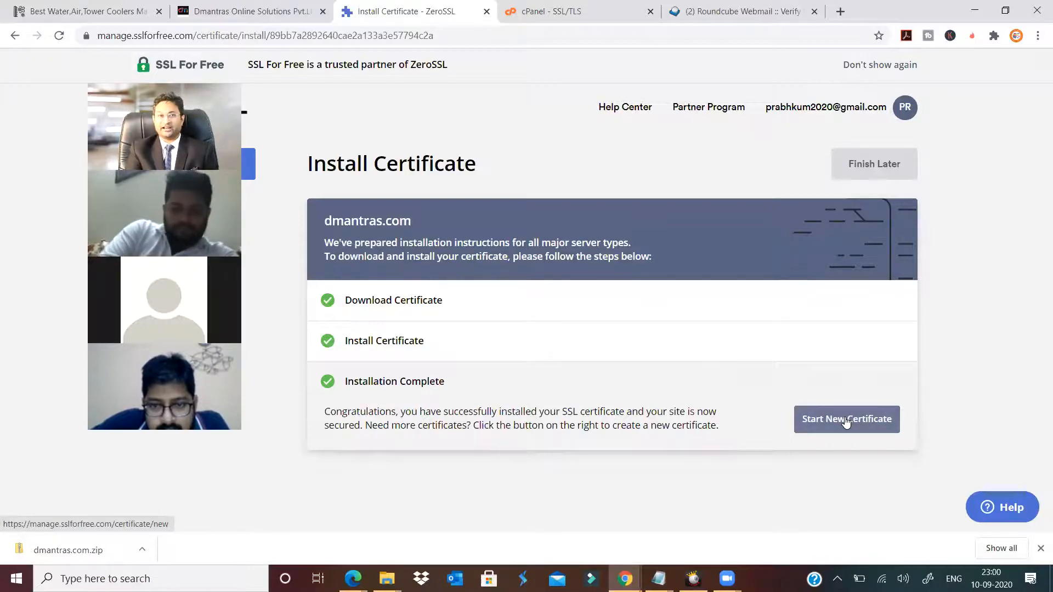
click(1037, 36)
click(957, 89)
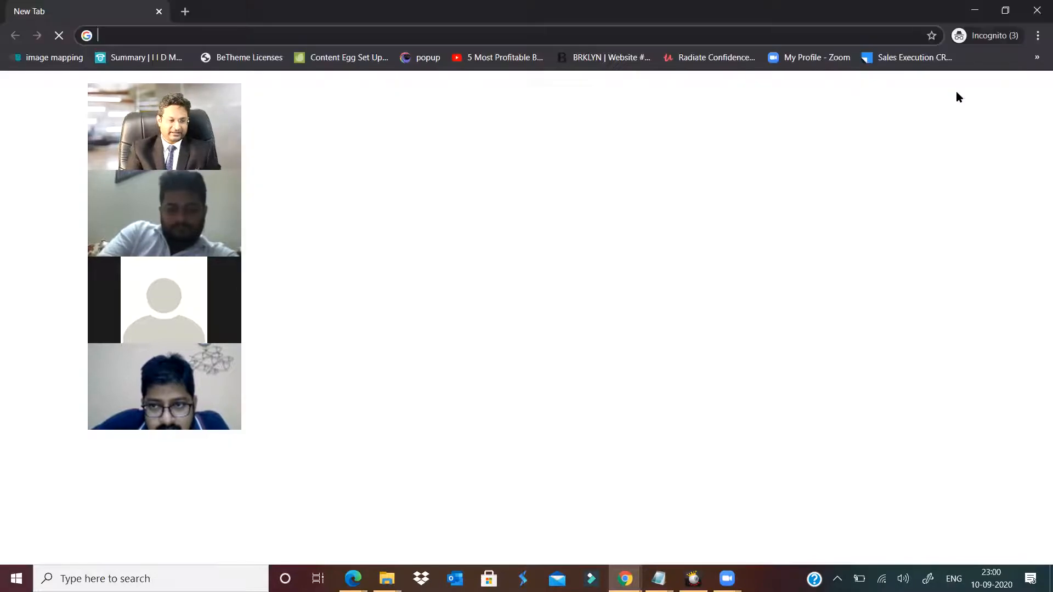
text(dm)
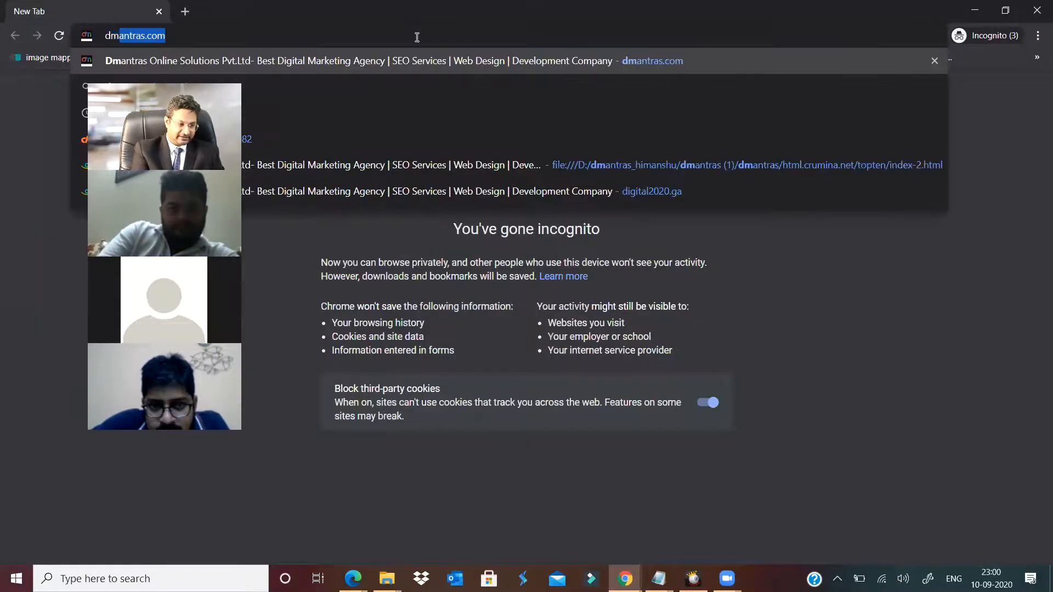
key(BackSpace)
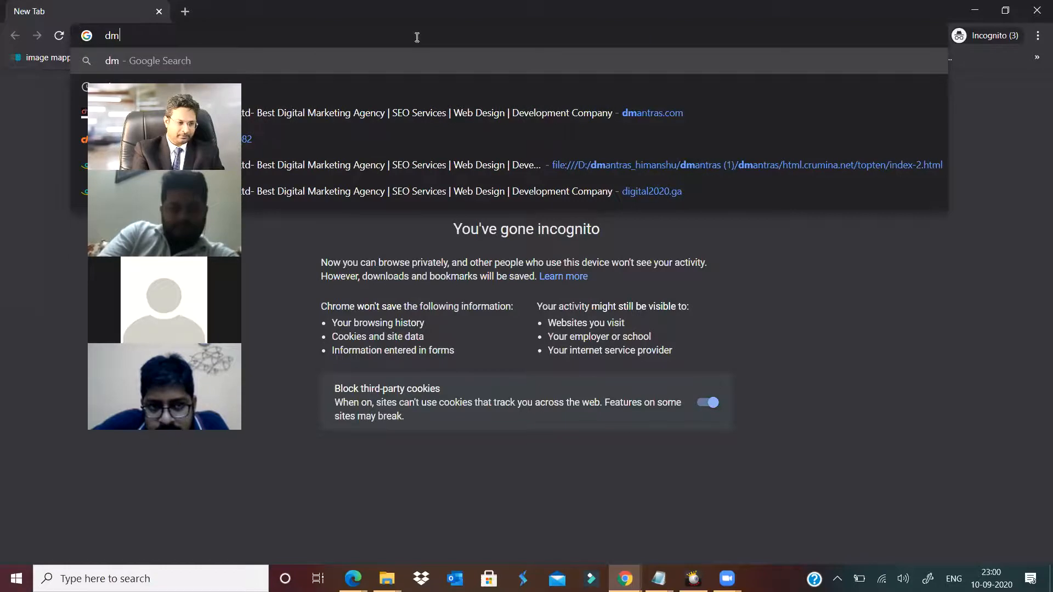
key(BackSpace)
key(BackSpace)
text(d)
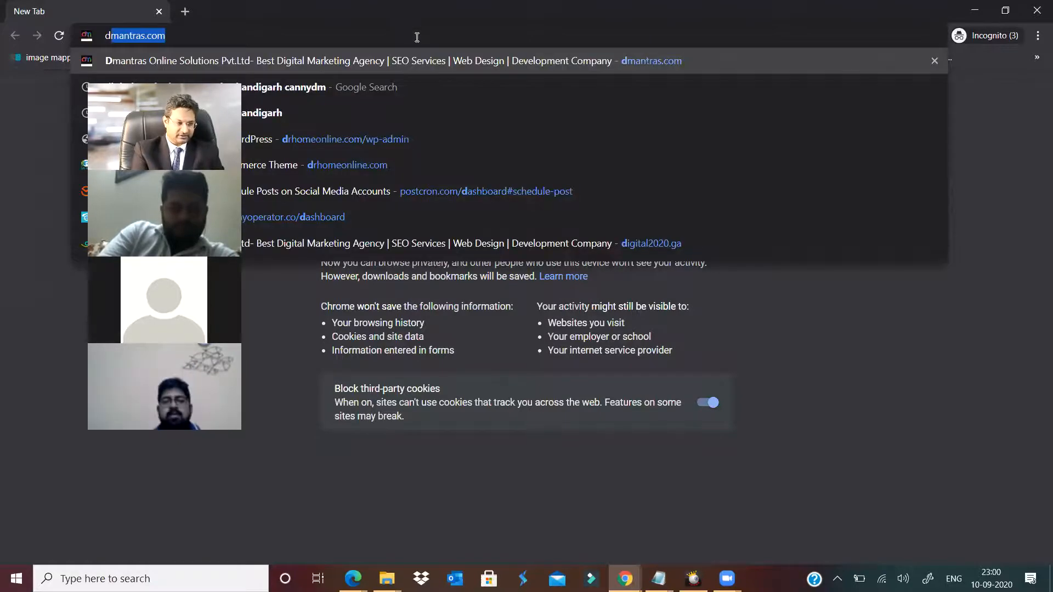
key(Return)
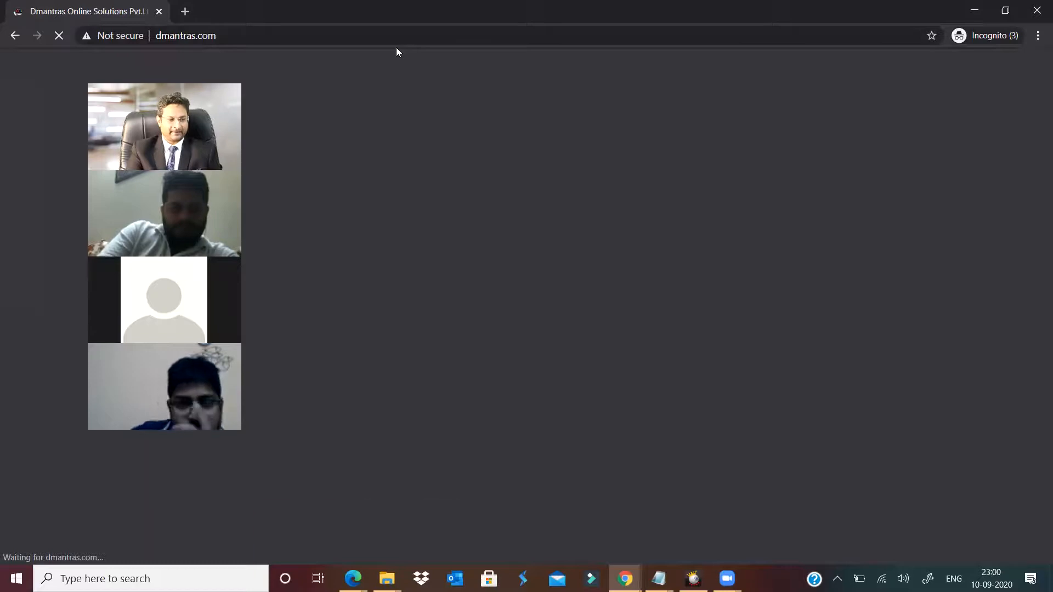
click(159, 35)
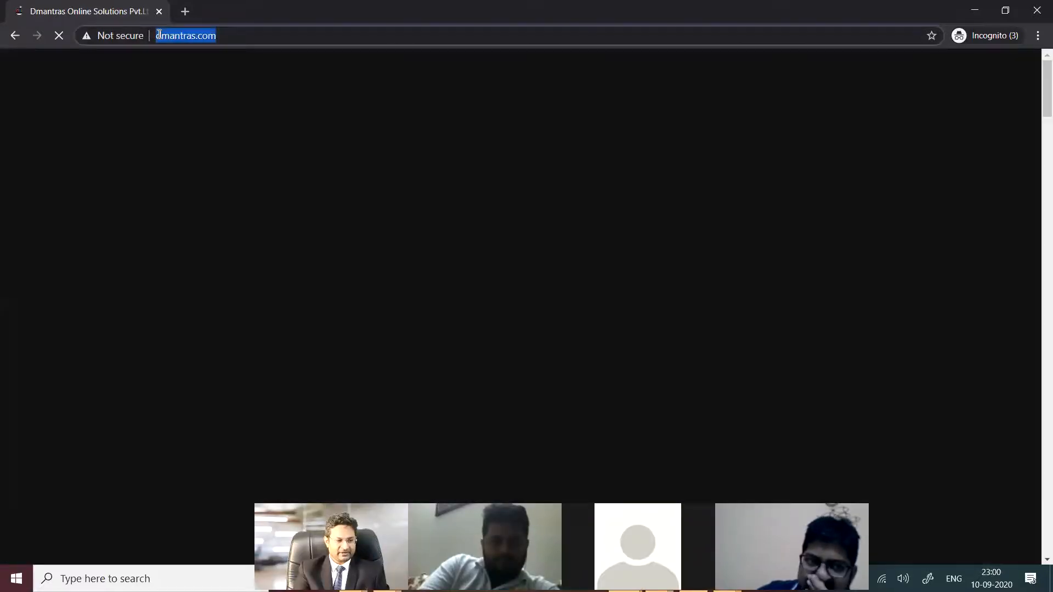
click(159, 34)
text(h)
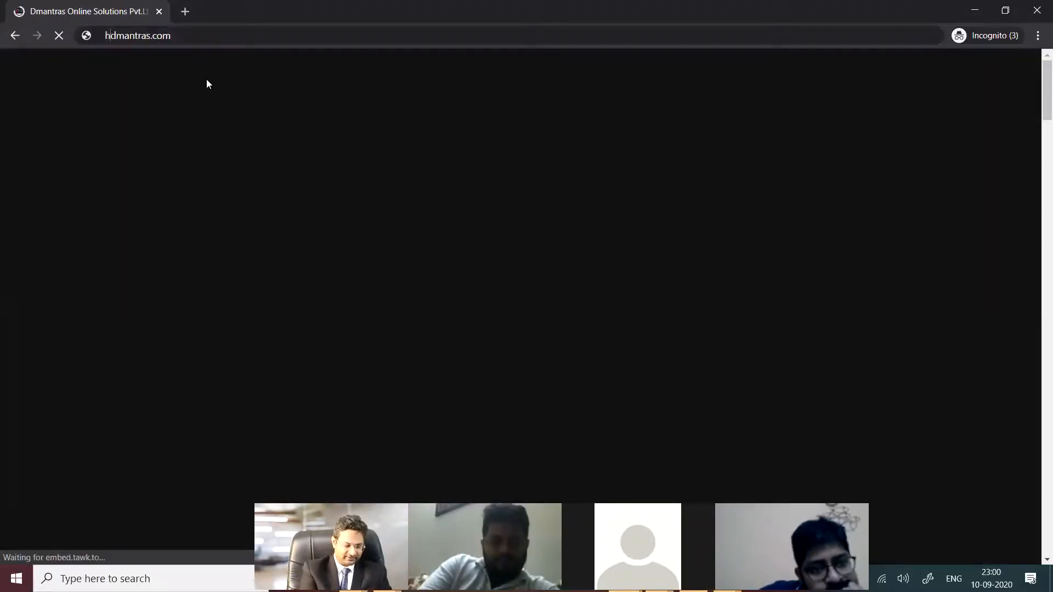
text(ttps)
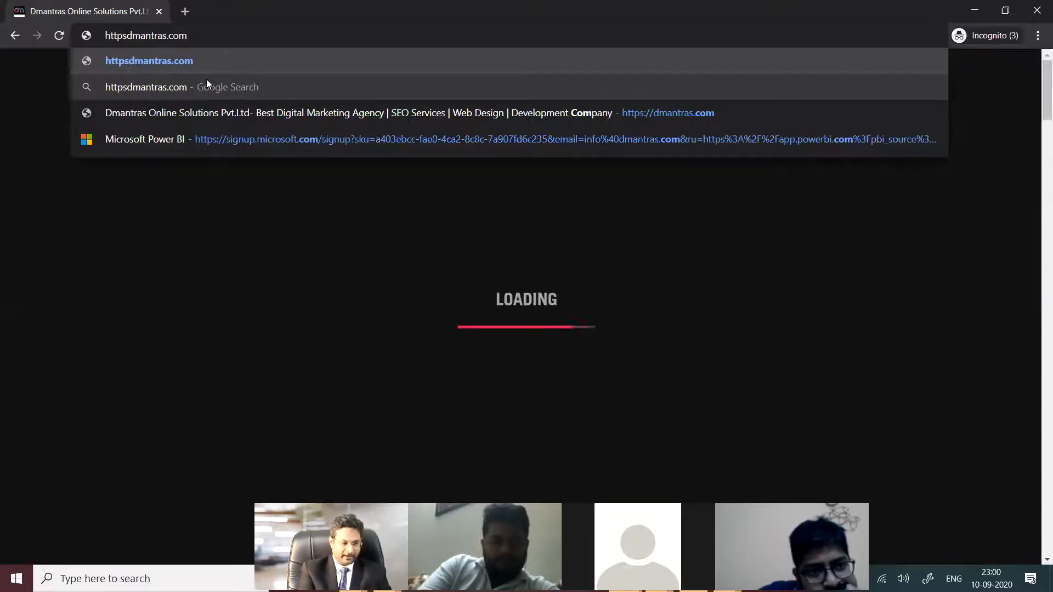
text(:/)
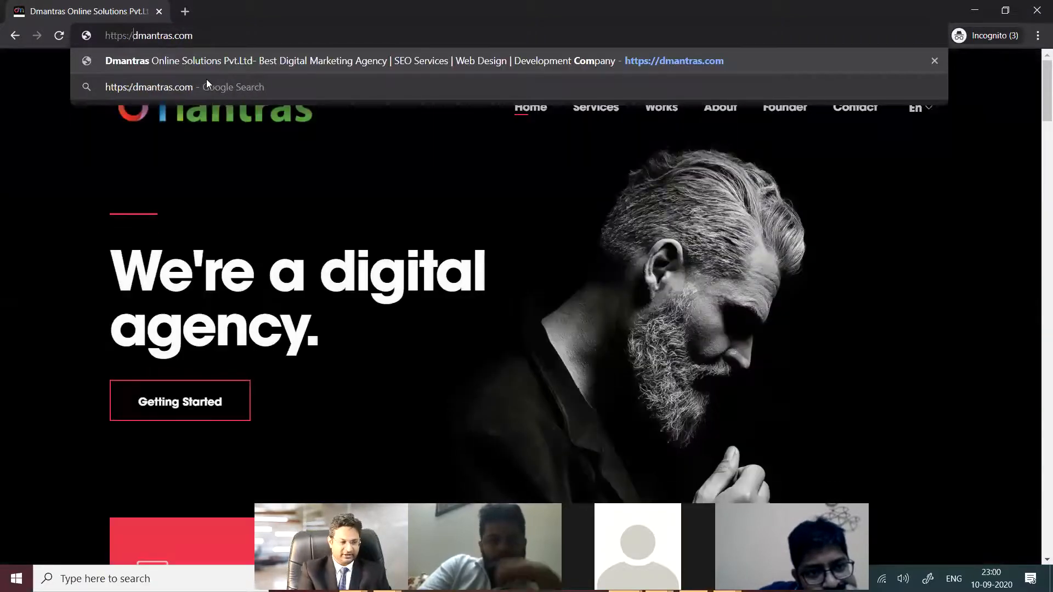
key(Return)
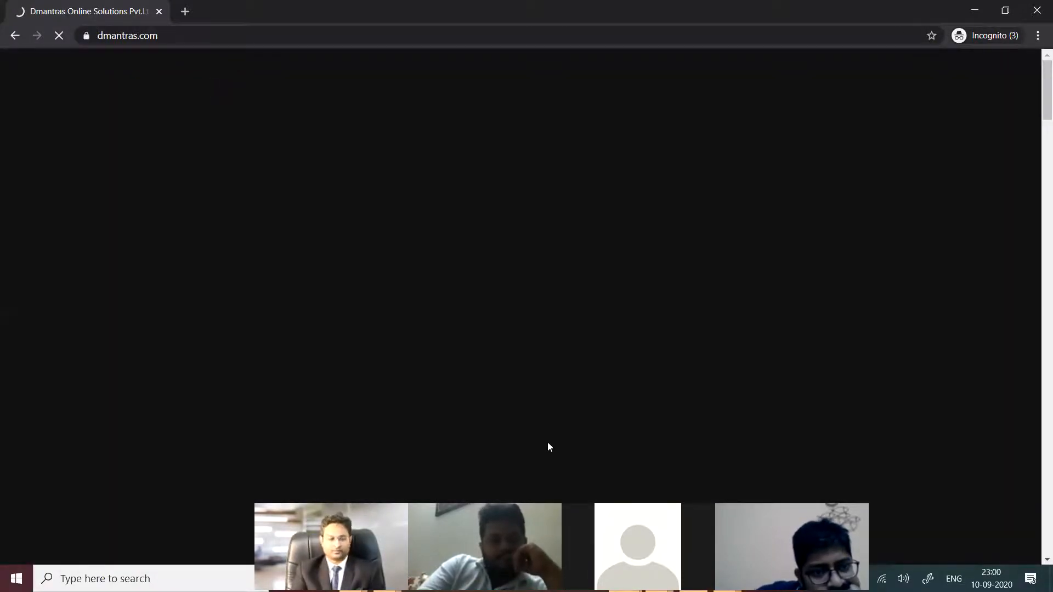
Check the site's secure connection details and close the live chat popup.
click(87, 36)
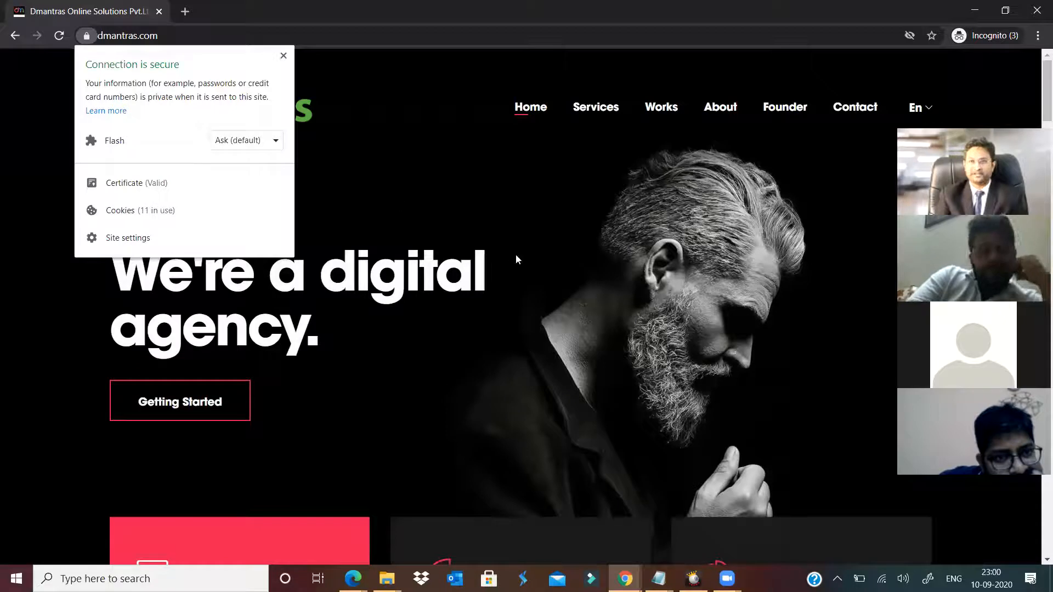
click(520, 217)
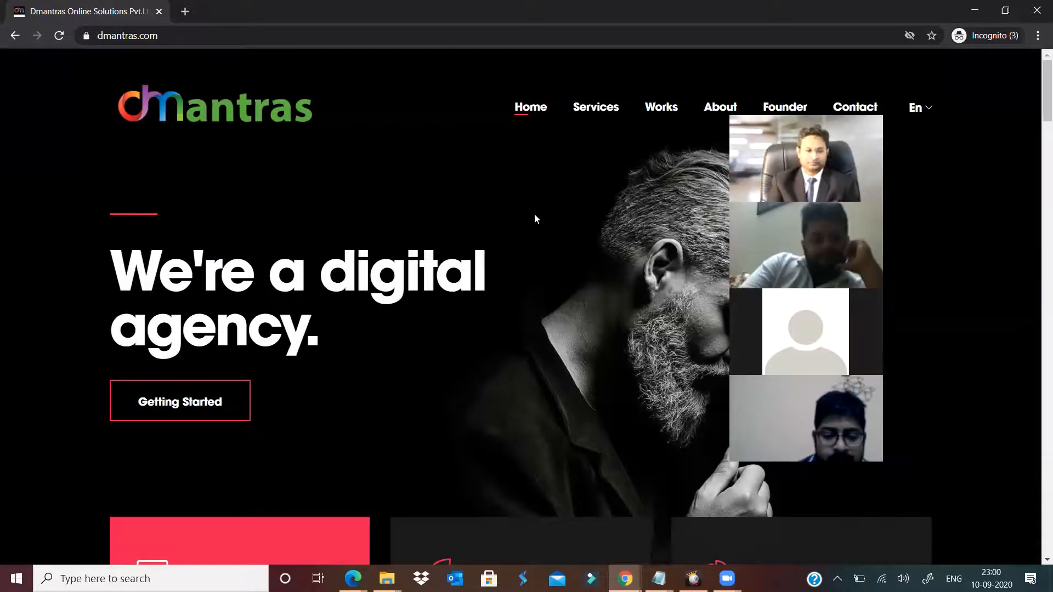
scroll(73, 152, down, 8)
scroll(75, 153, up, 8)
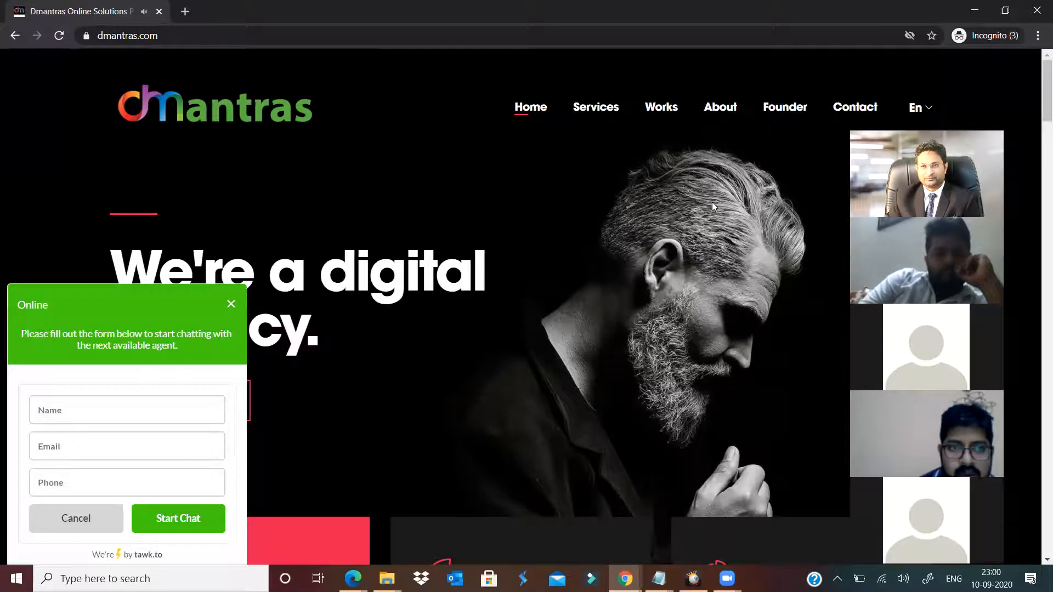
click(230, 306)
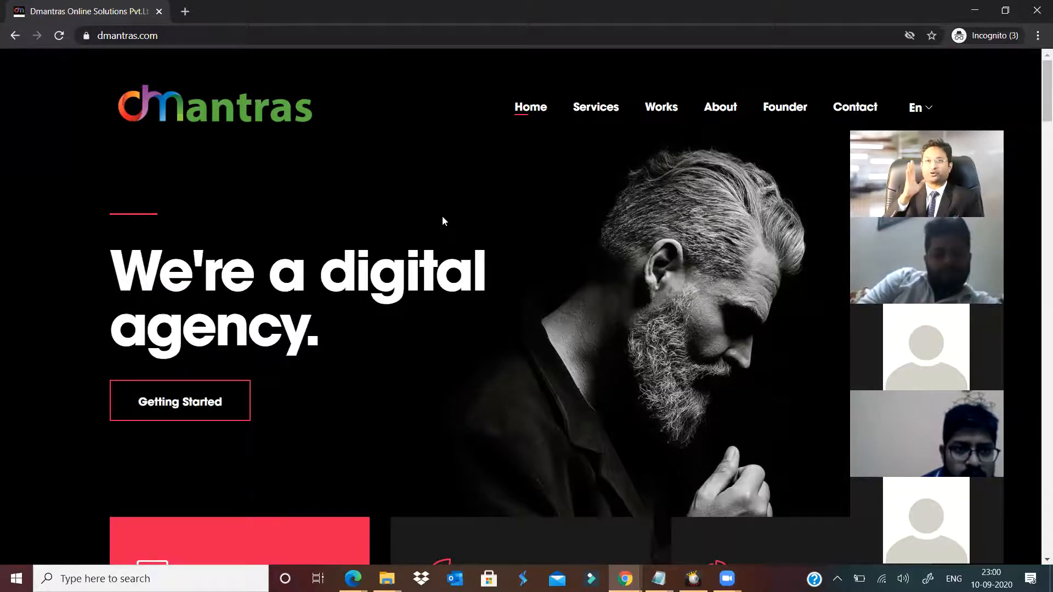
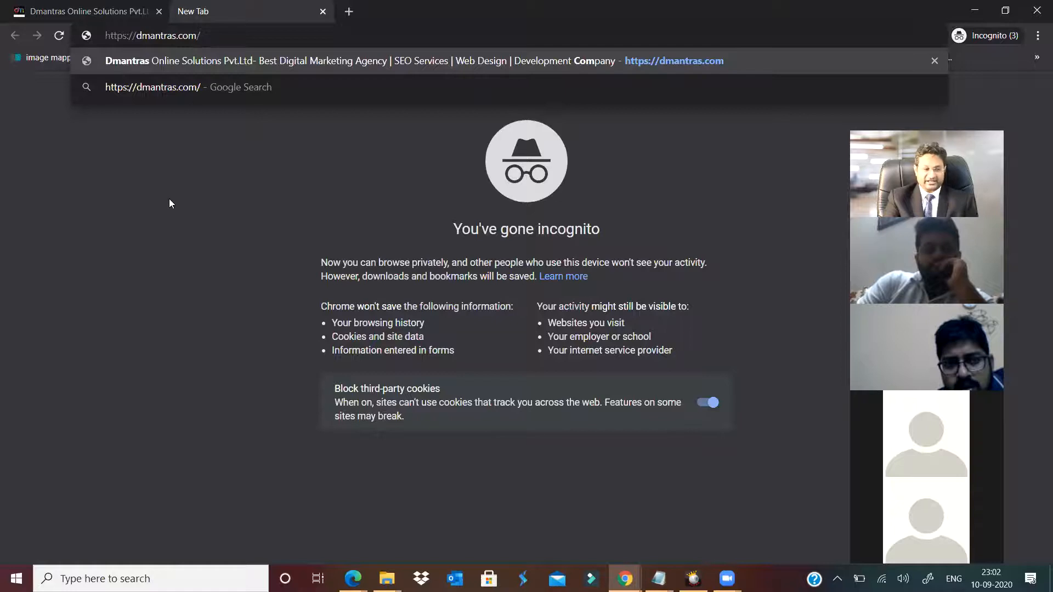
Close the blank tab and load dmantras in a new incognito tab.
click(323, 12)
click(228, 36)
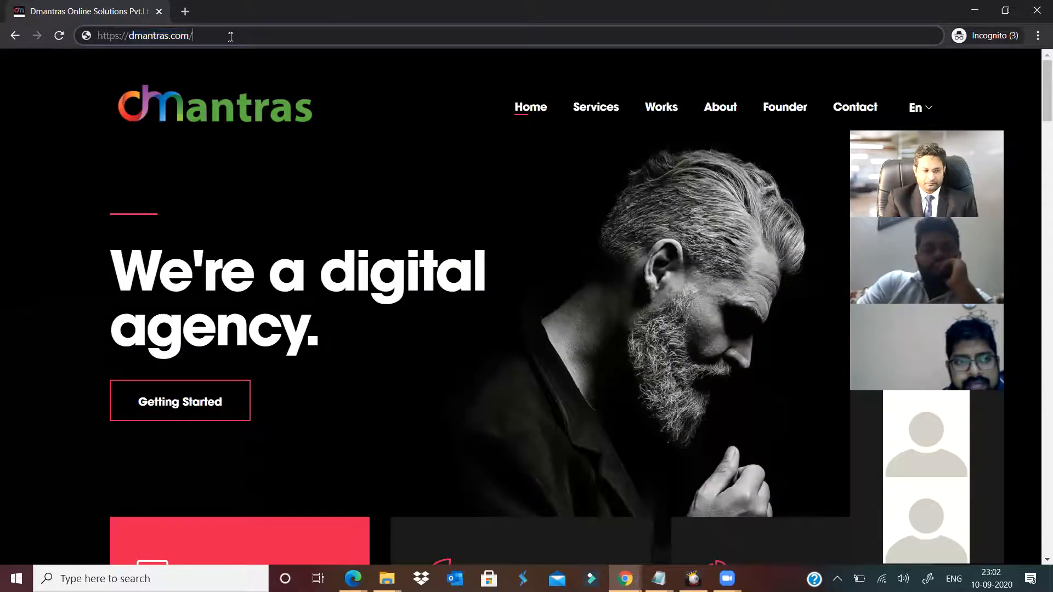
click(185, 11)
text(dmantras.com)
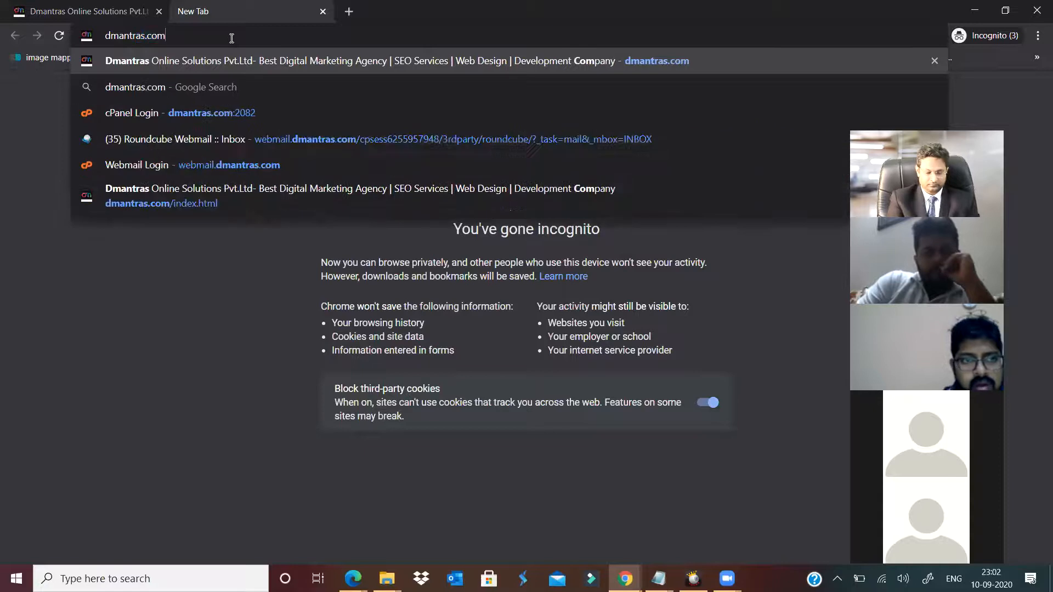
key(Return)
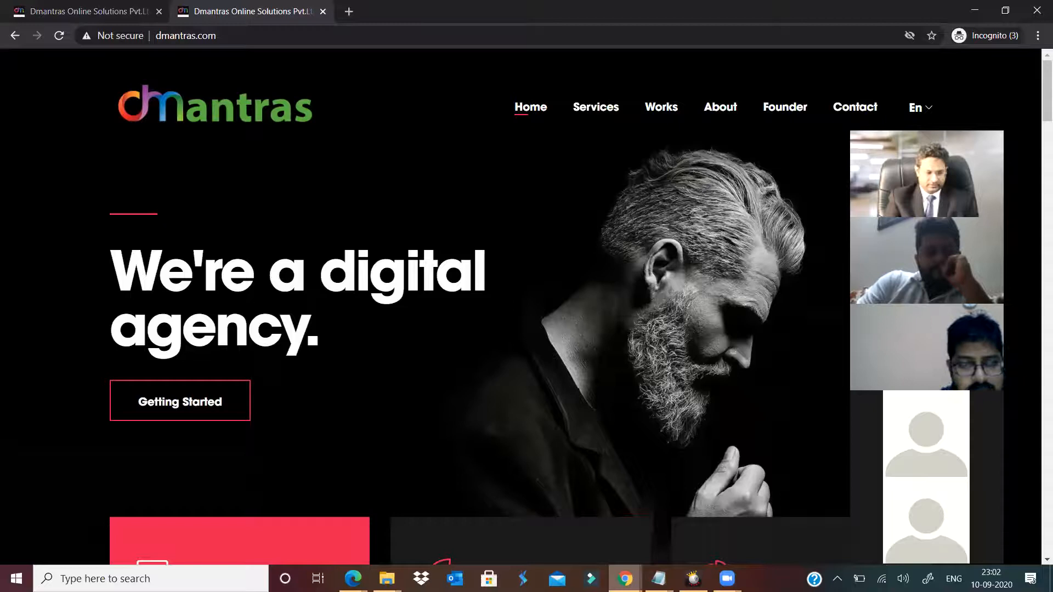
Minimize and then close the spare Raj Cooling incognito window.
click(624, 578)
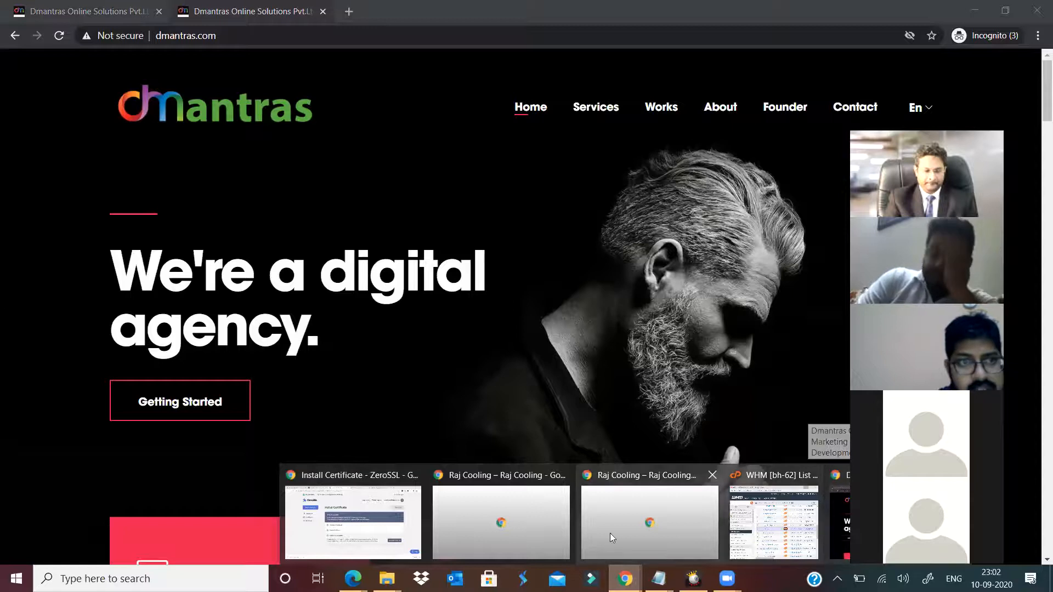
click(510, 517)
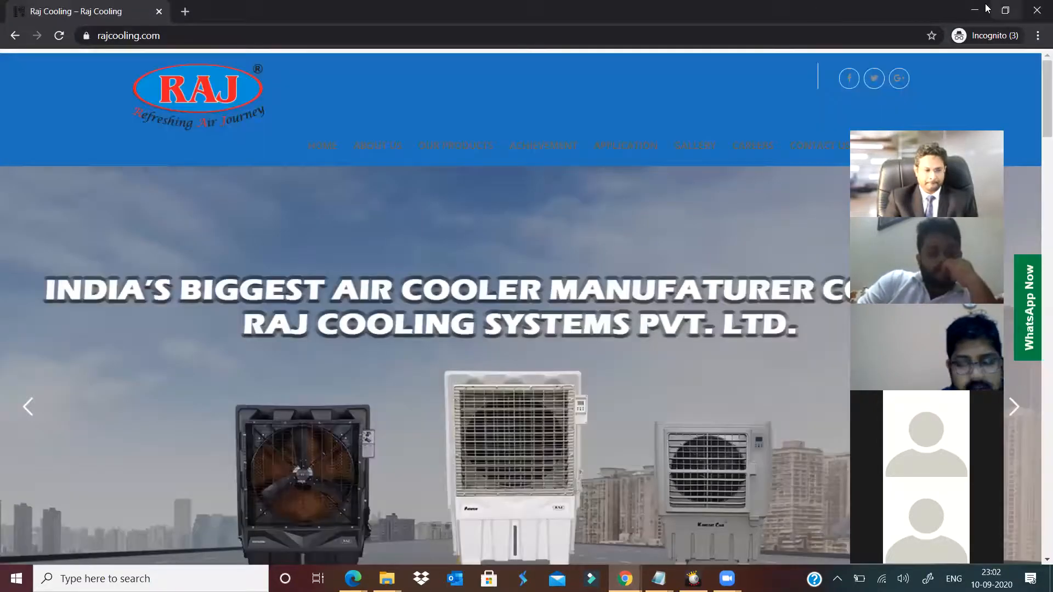
click(974, 10)
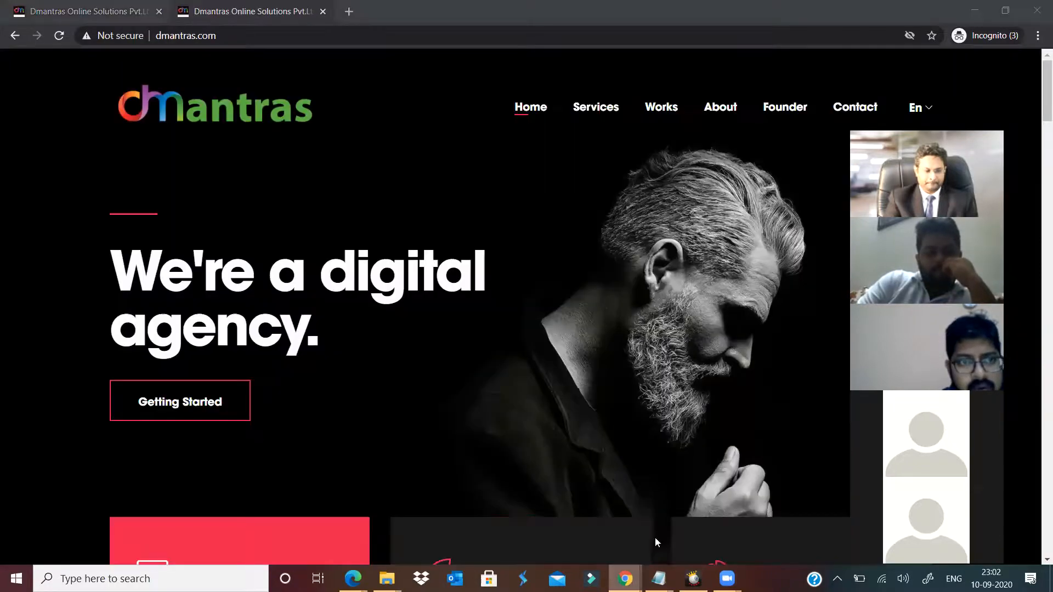
mouse_move(625, 579)
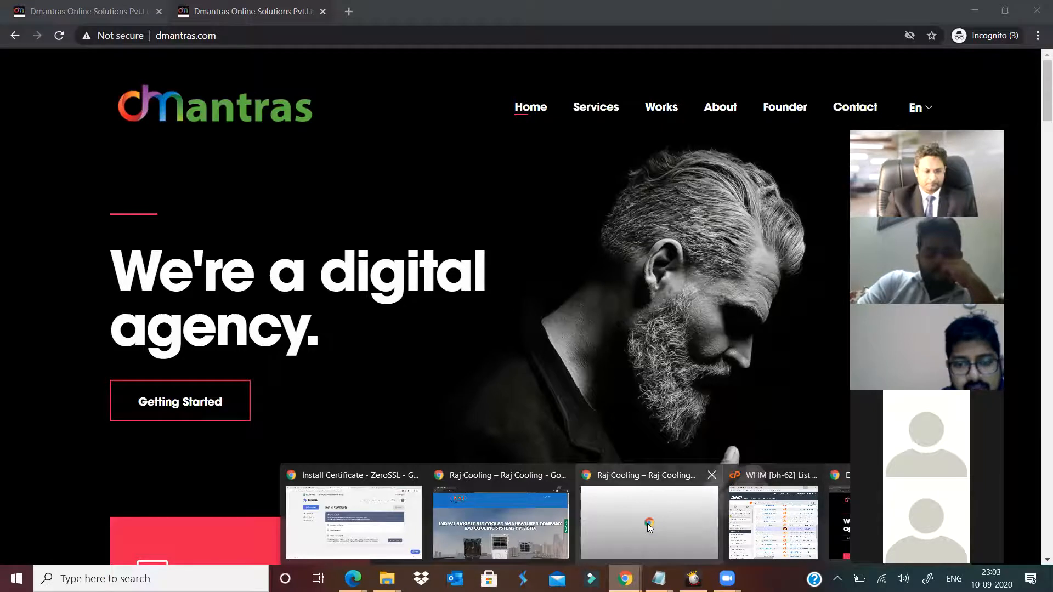
click(563, 475)
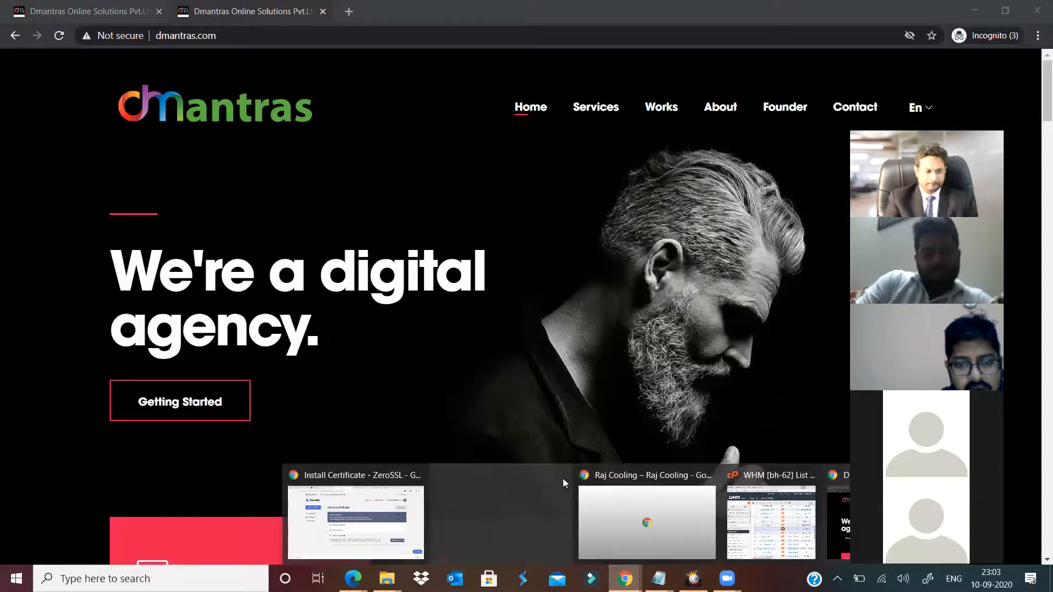
Bring forward the main window with the ZeroSSL tab and show its dmantras.com tab.
click(637, 477)
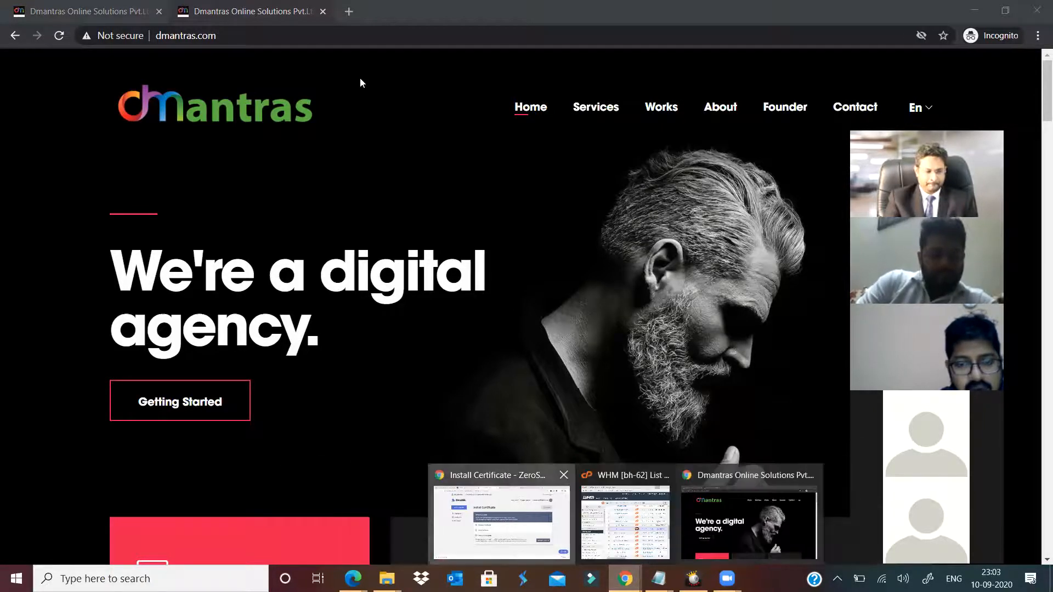
click(485, 507)
click(260, 12)
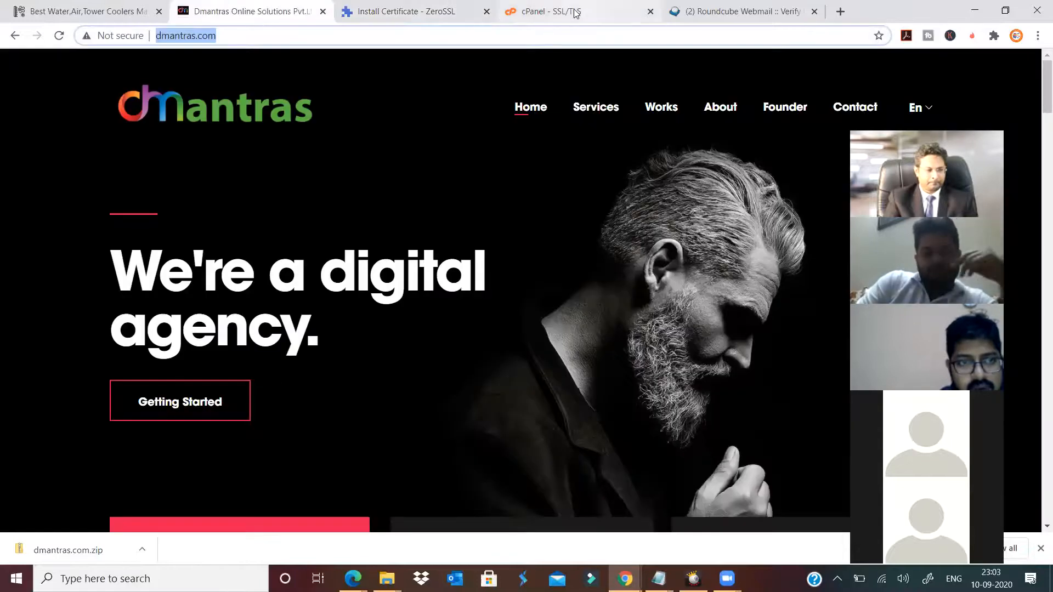
In the cPanel tab, visit SSL/TLS under Security, then go back to the main dashboard.
click(576, 12)
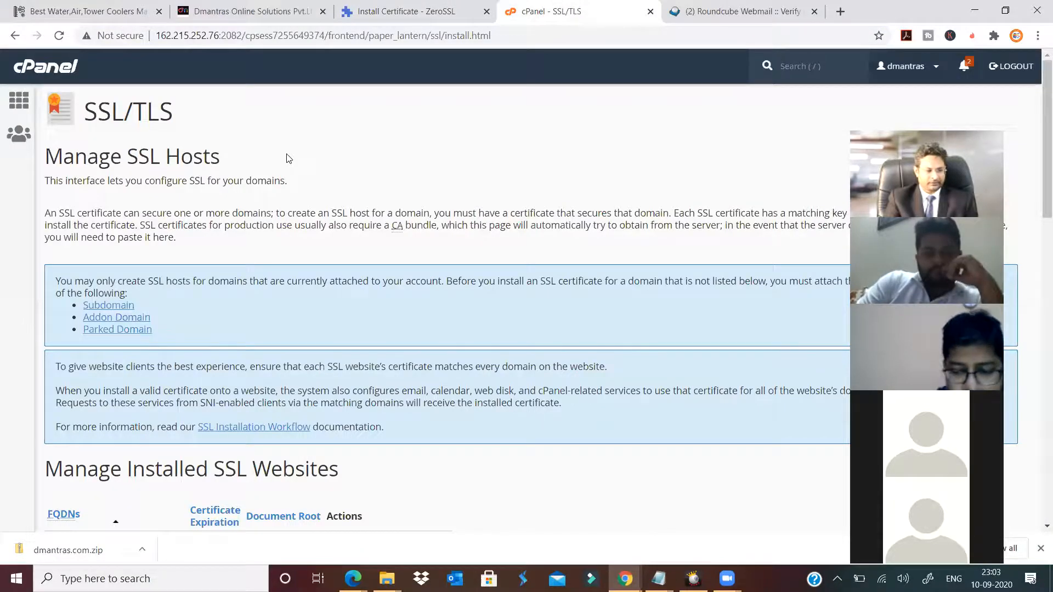
click(18, 99)
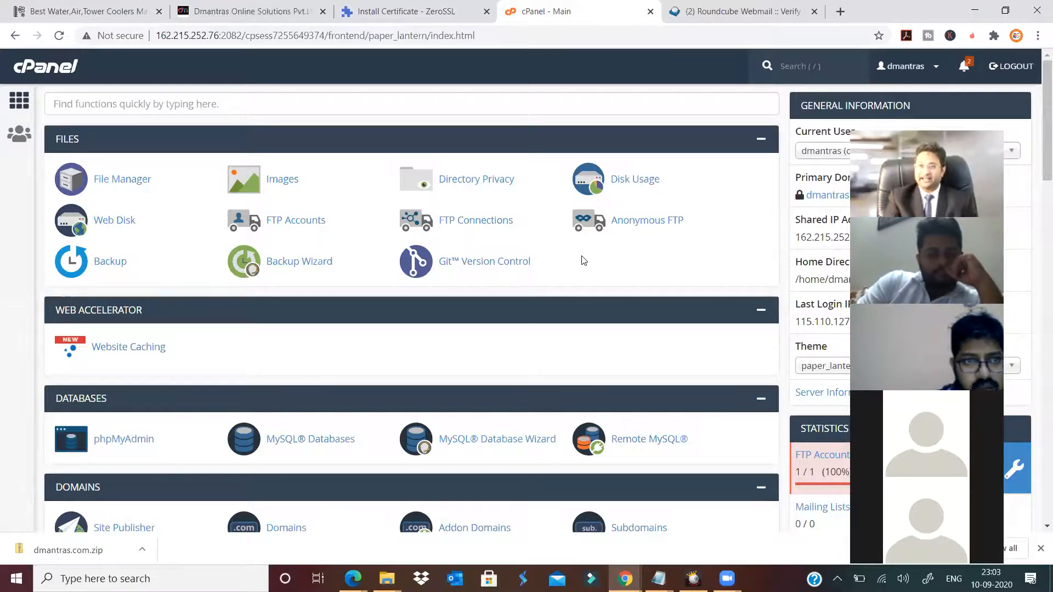
scroll(346, 315, down, 5)
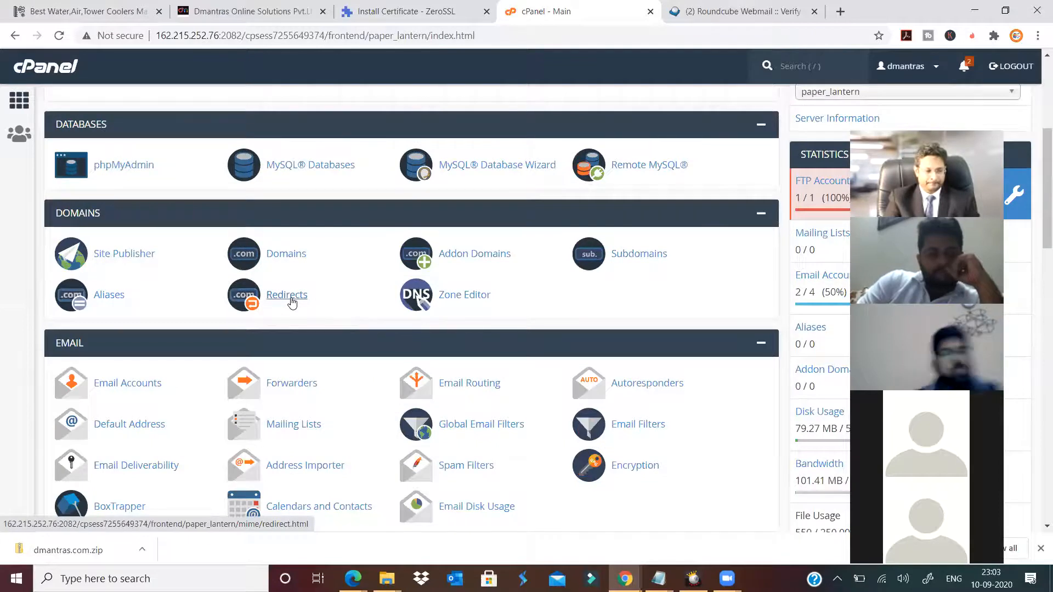
scroll(294, 300, down, 3)
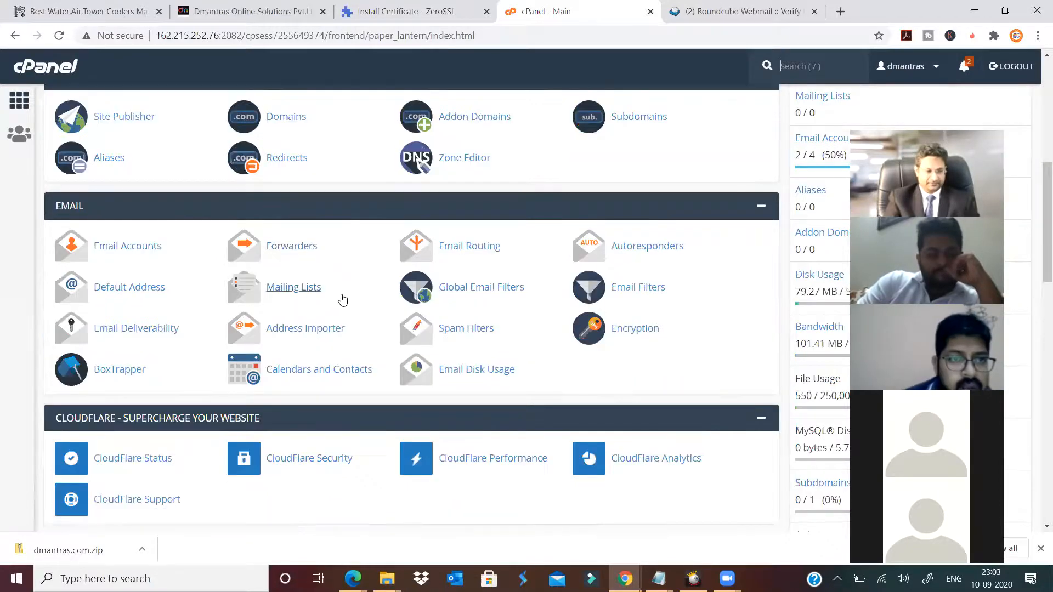
scroll(335, 296, down, 4)
scroll(331, 299, down, 5)
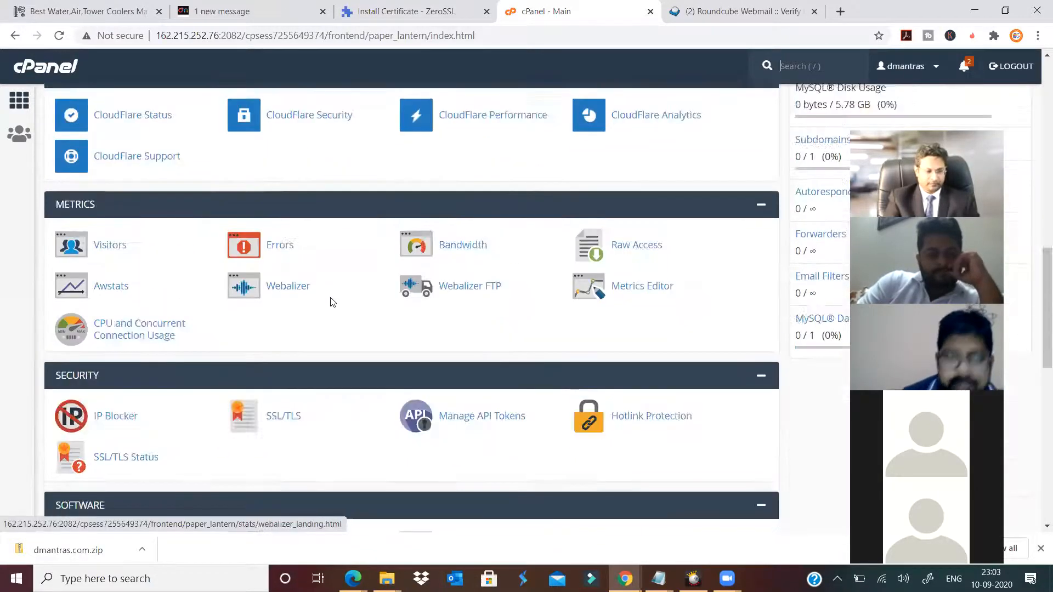
click(283, 280)
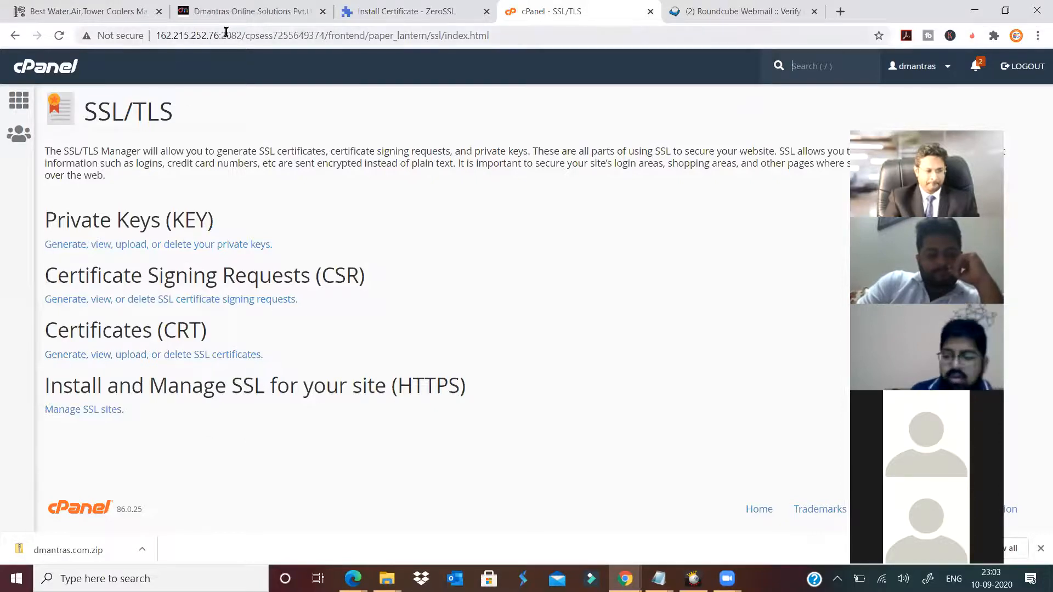
click(19, 100)
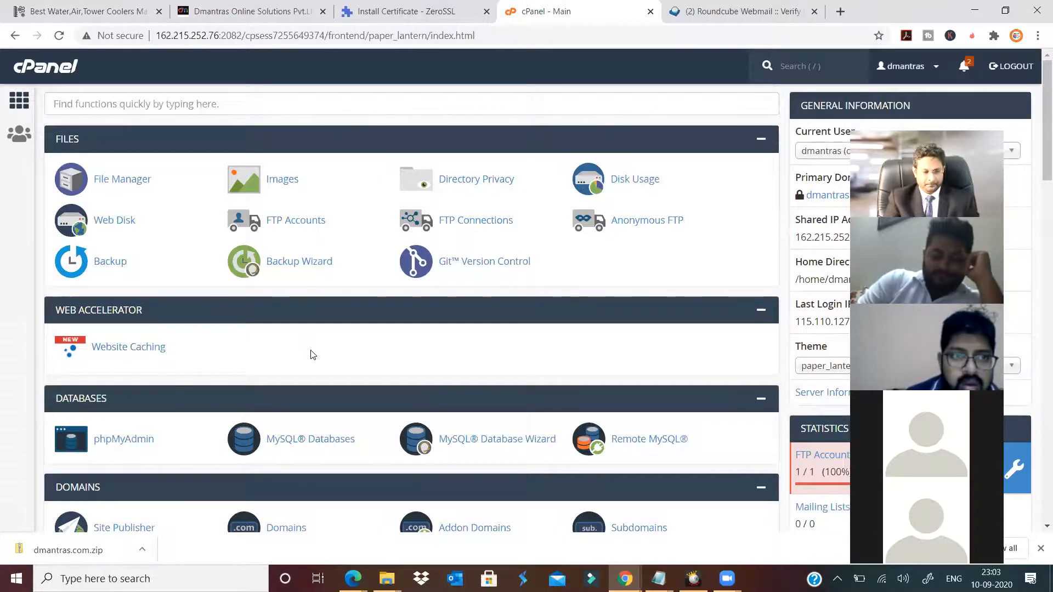
click(433, 12)
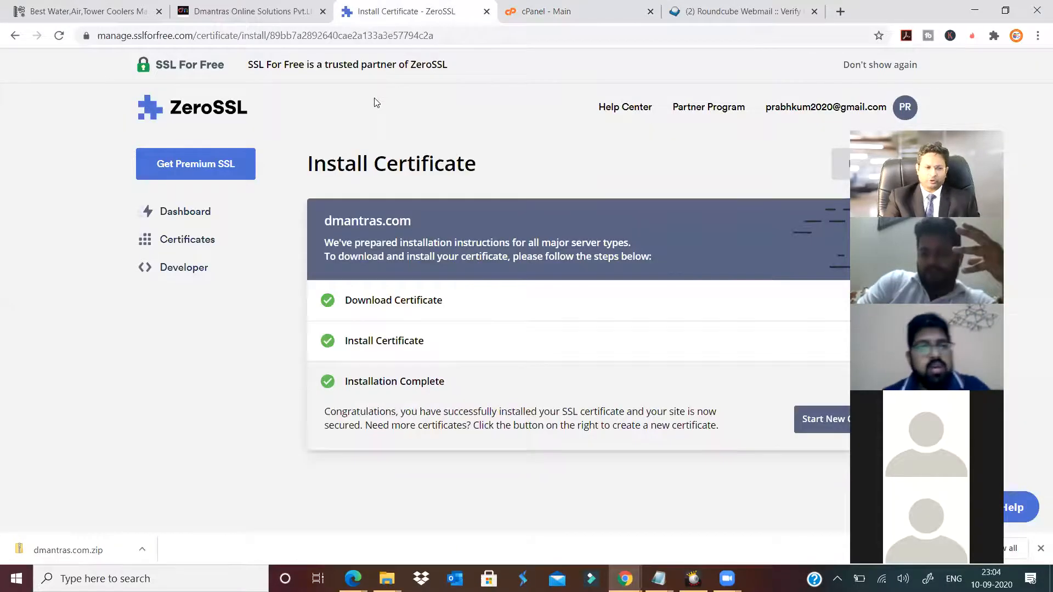
click(573, 14)
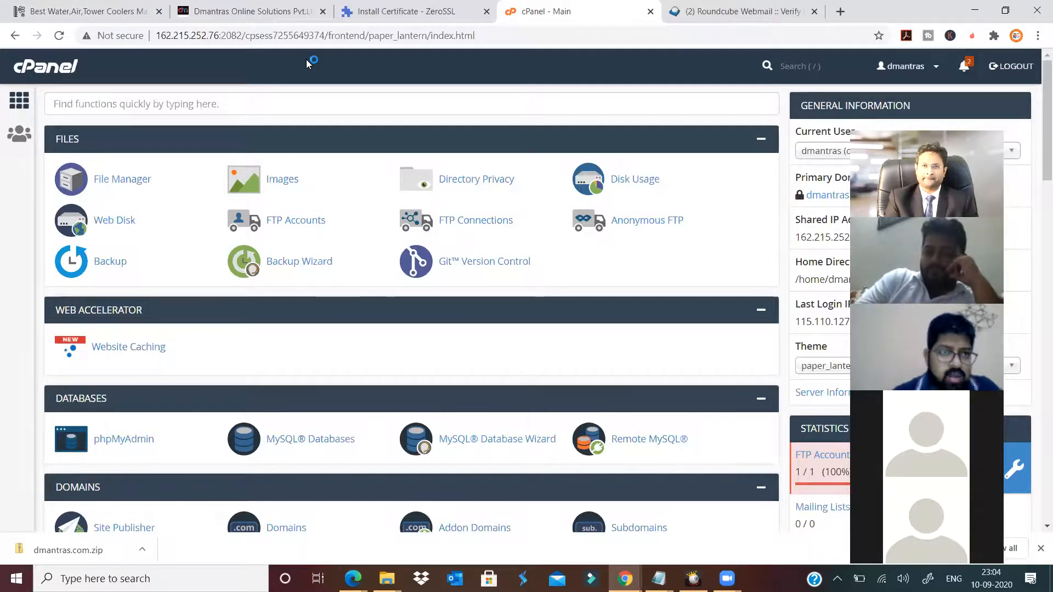
click(384, 7)
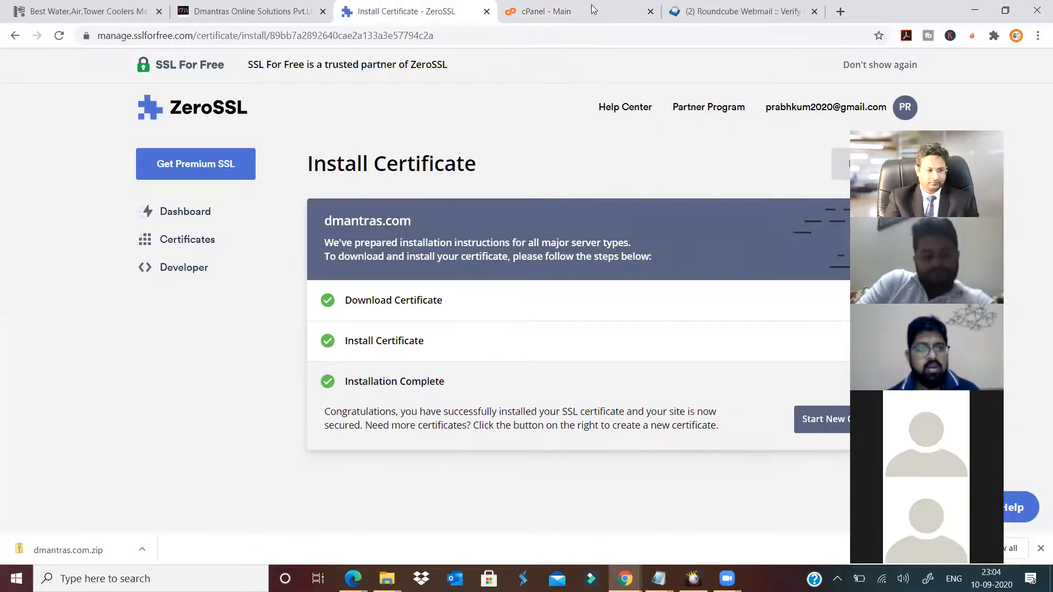
key(ctrl+Tab)
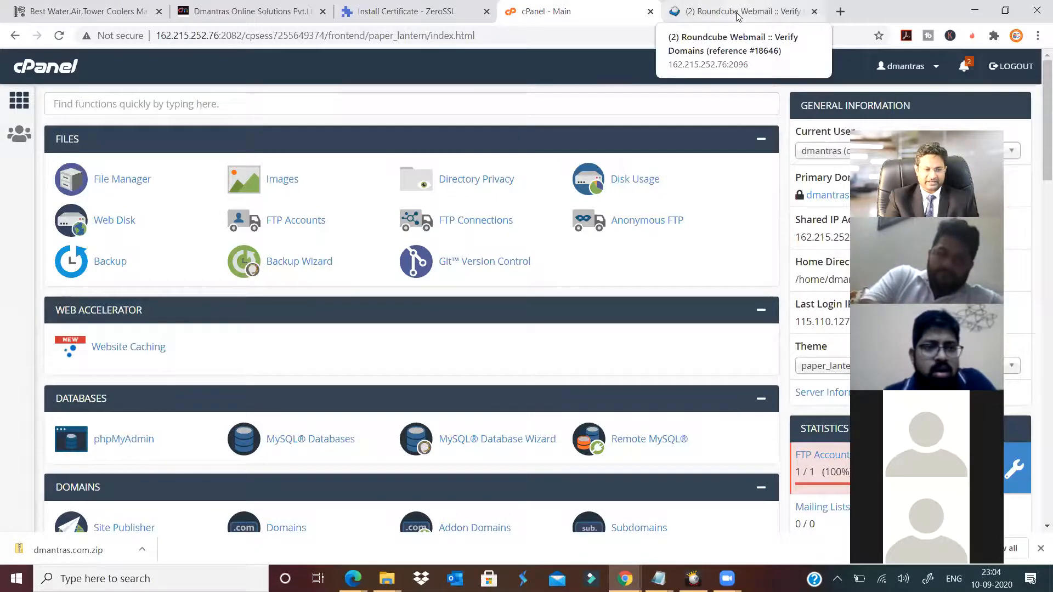
key(ctrl+Tab)
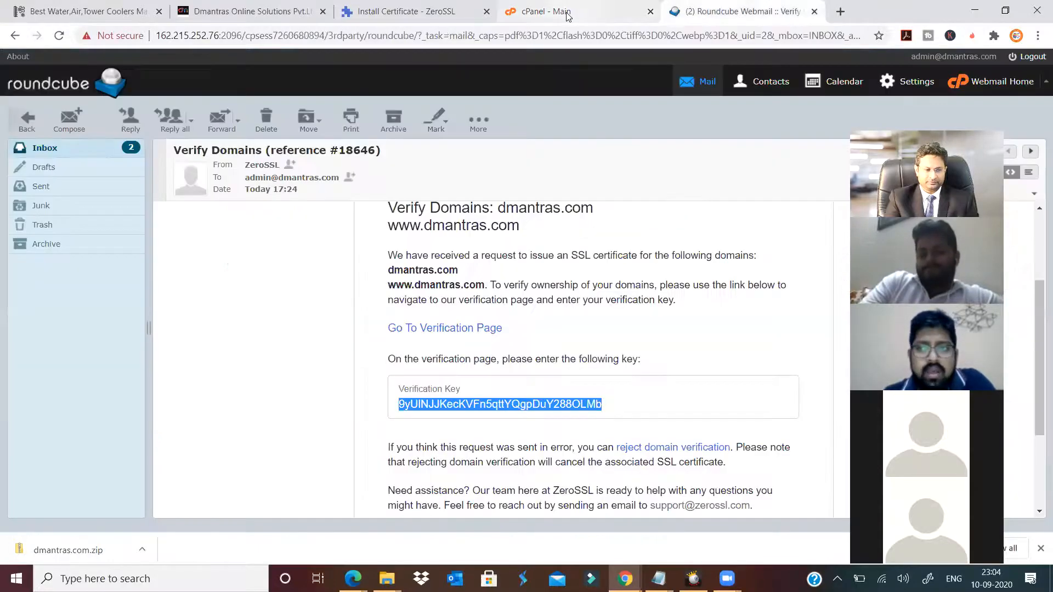
key(ctrl+shift+Tab)
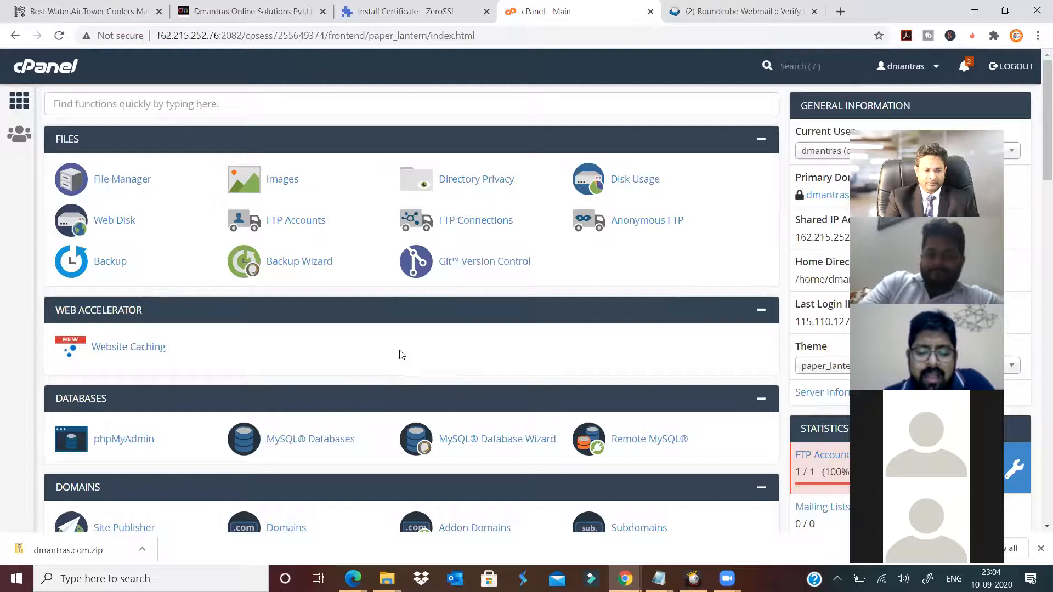
scroll(399, 351, down, 1)
scroll(392, 236, down, 2)
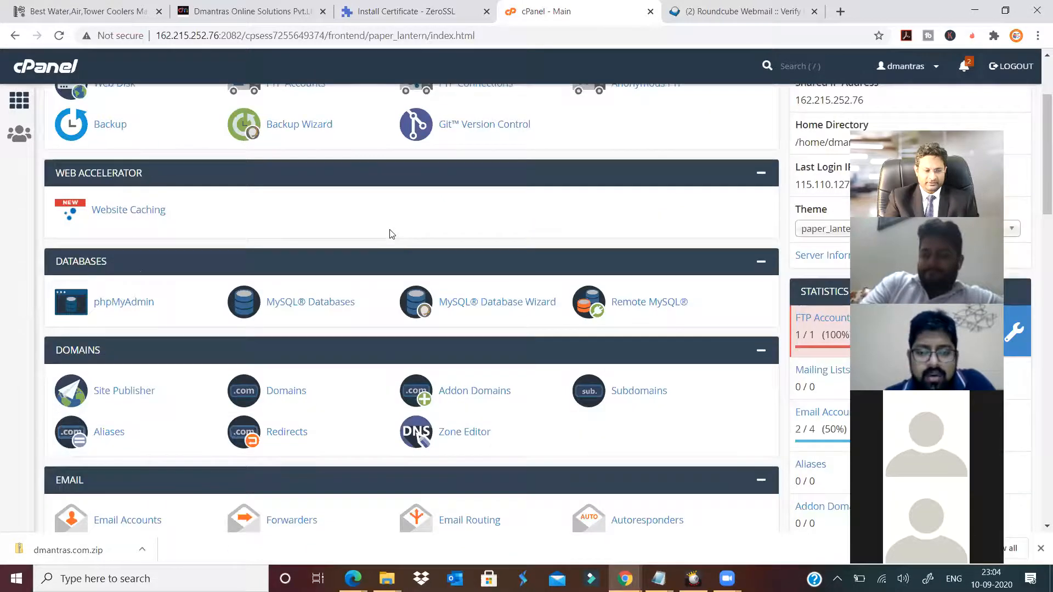
scroll(371, 259, down, 3)
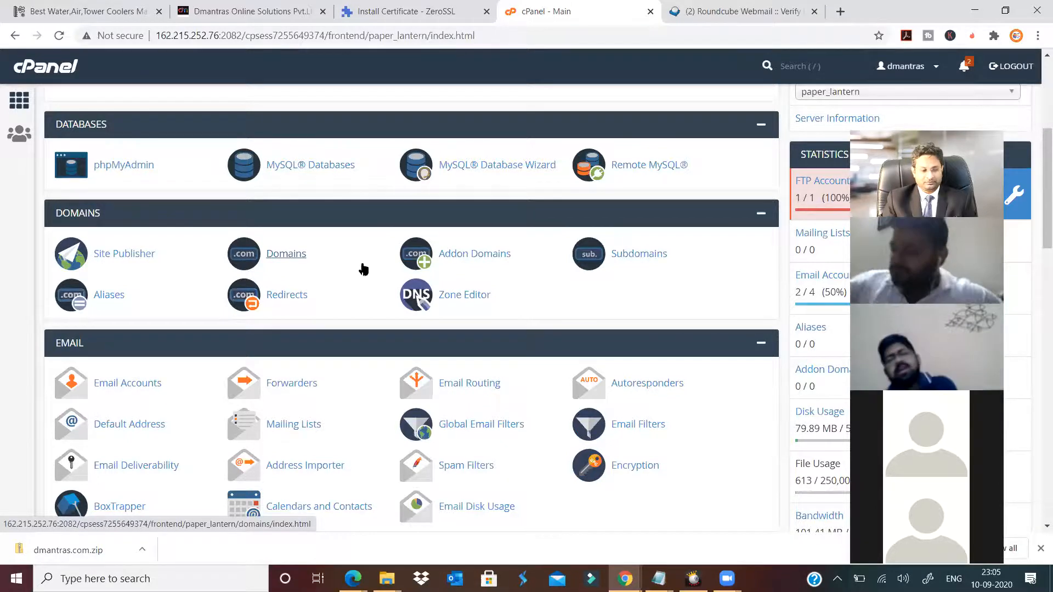
On the Redirects page, set type Permanent (301) with dmantras.com as the domain.
click(283, 297)
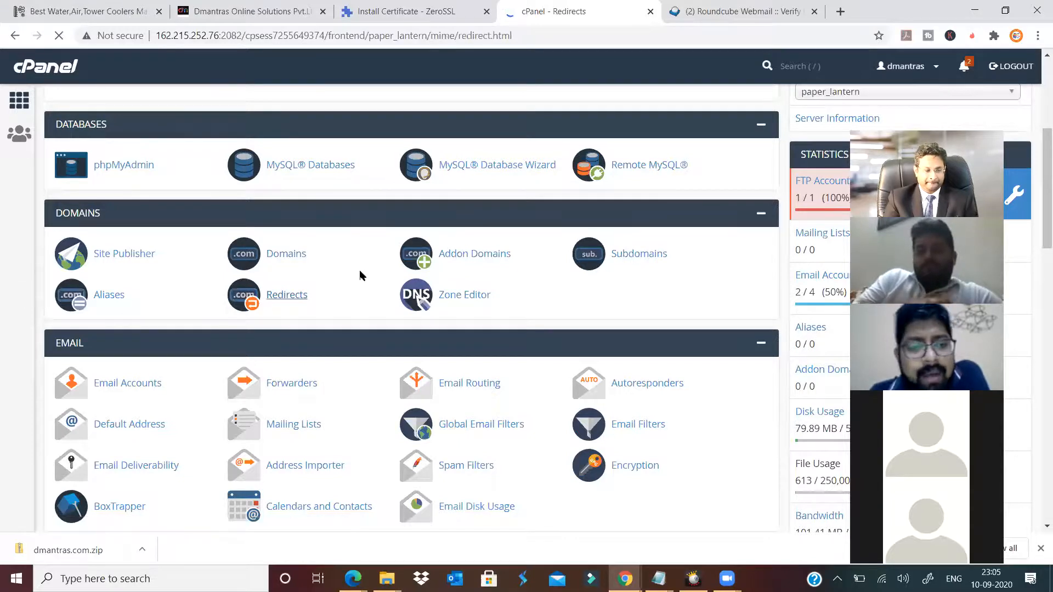
scroll(266, 373, down, 1)
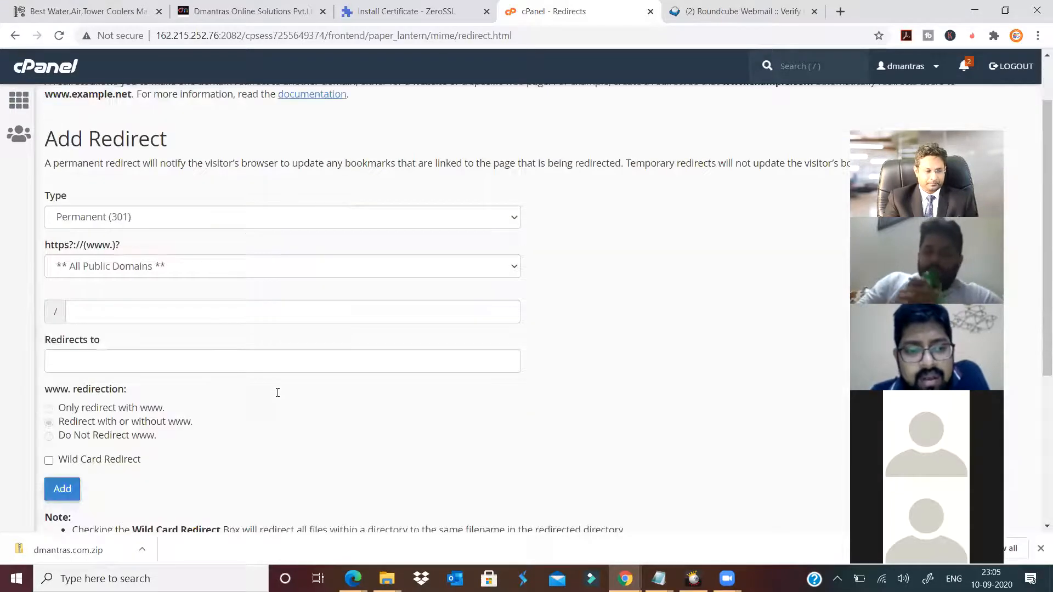
scroll(278, 393, down, 5)
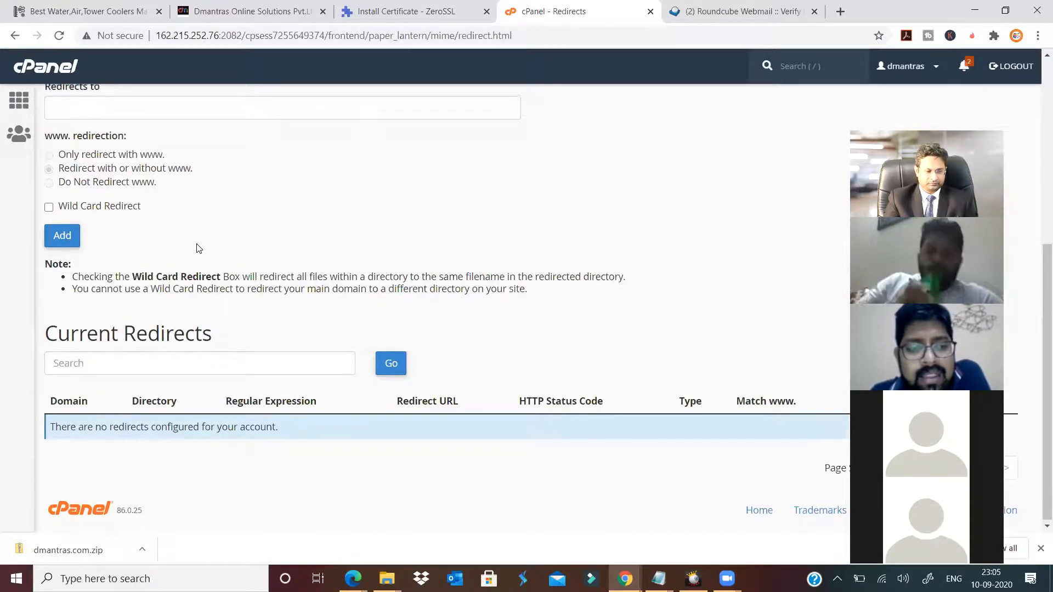
scroll(112, 312, up, 2)
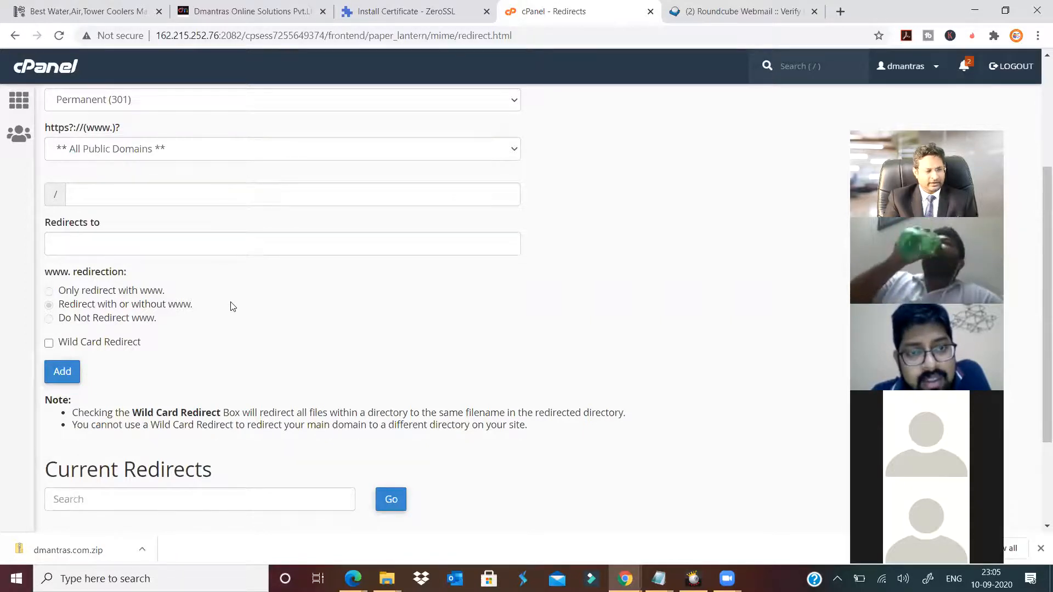
scroll(231, 306, up, 3)
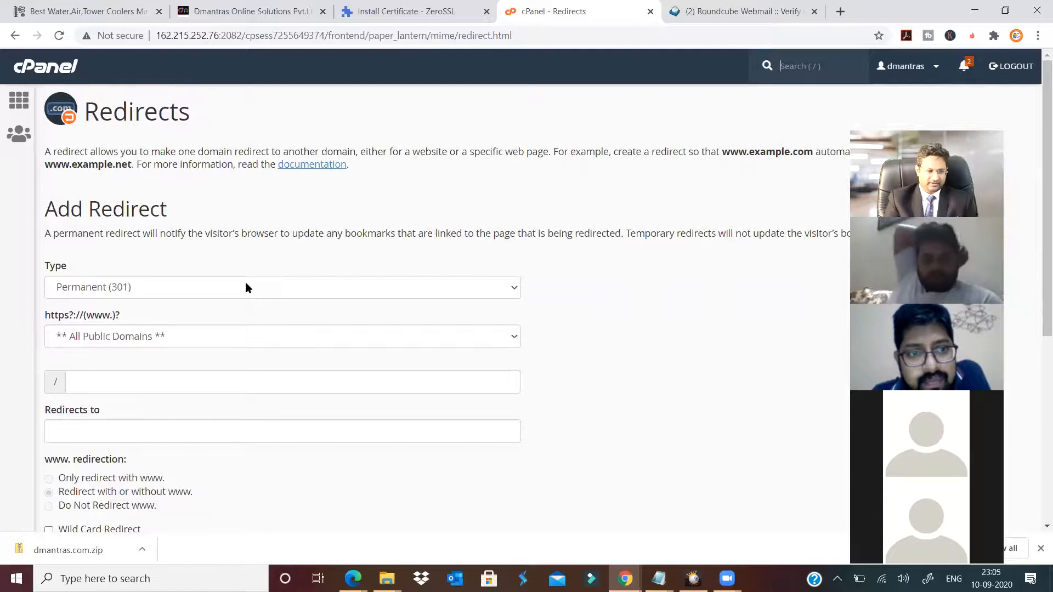
click(245, 287)
click(185, 341)
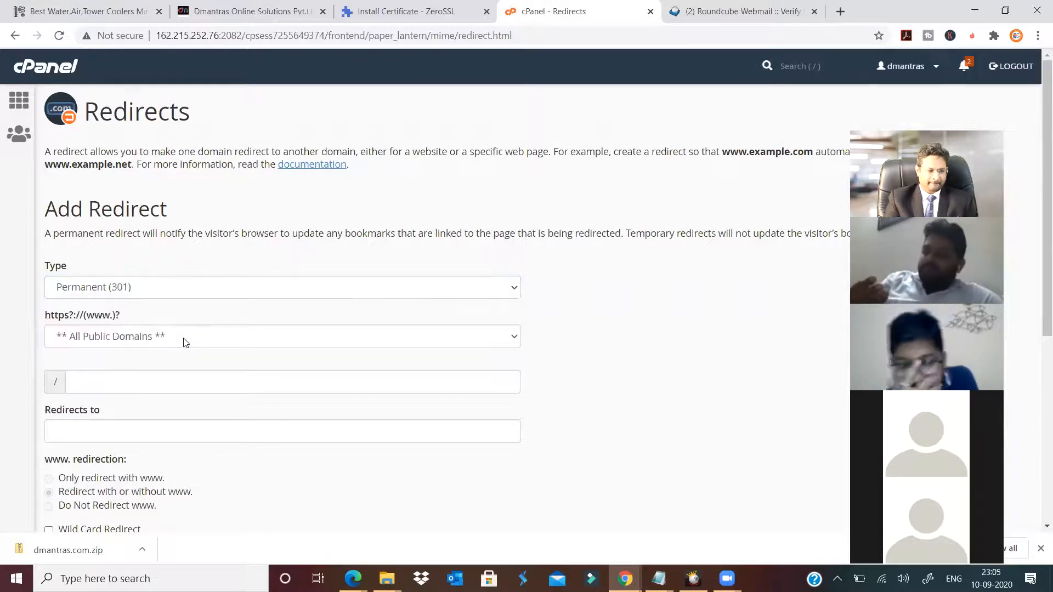
click(185, 338)
key(Down)
key(Return)
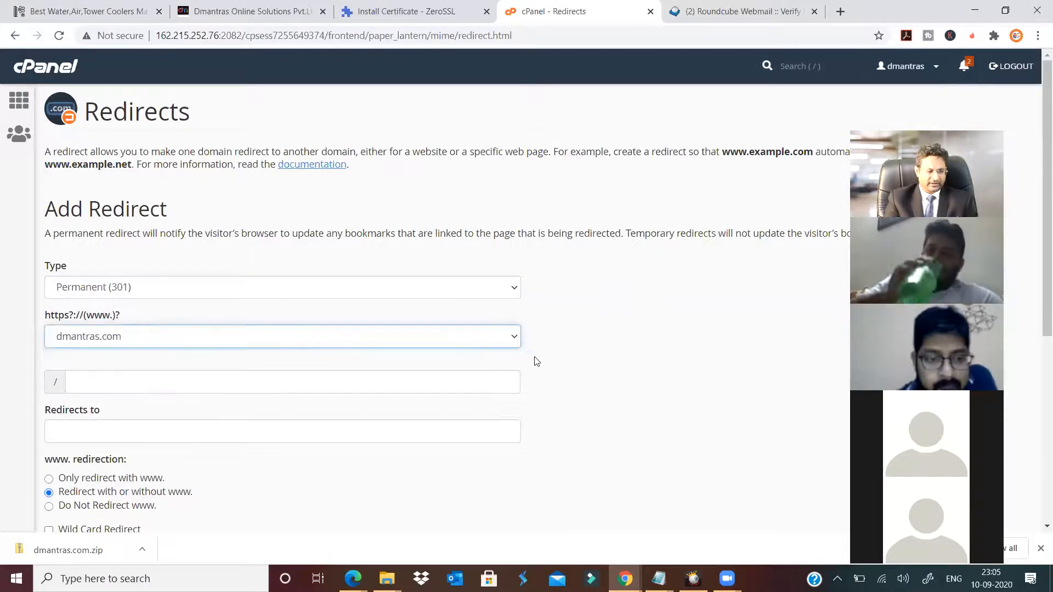
scroll(535, 357, down, 3)
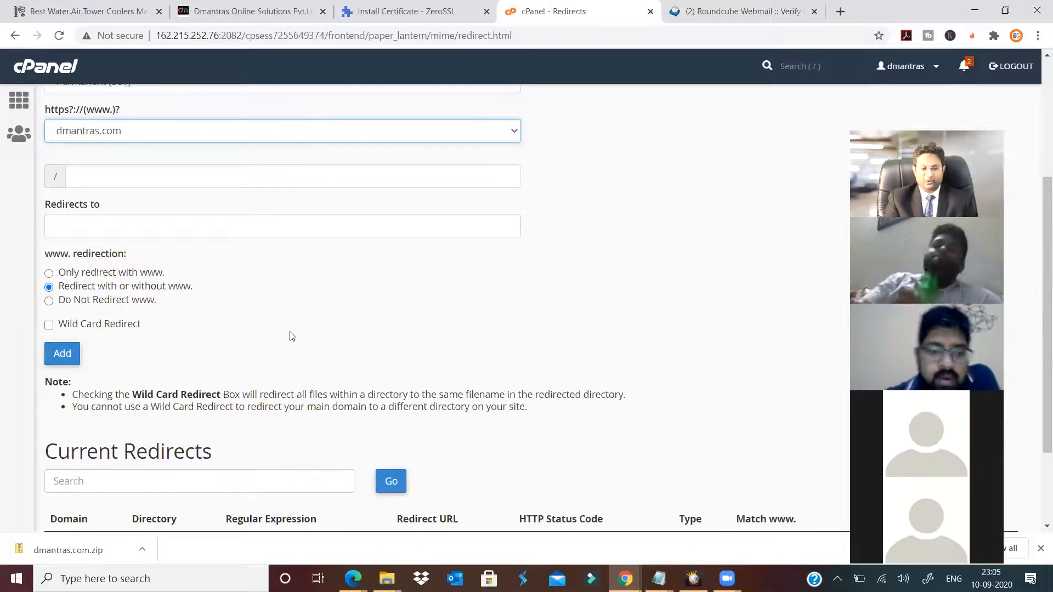
scroll(200, 237, up, 2)
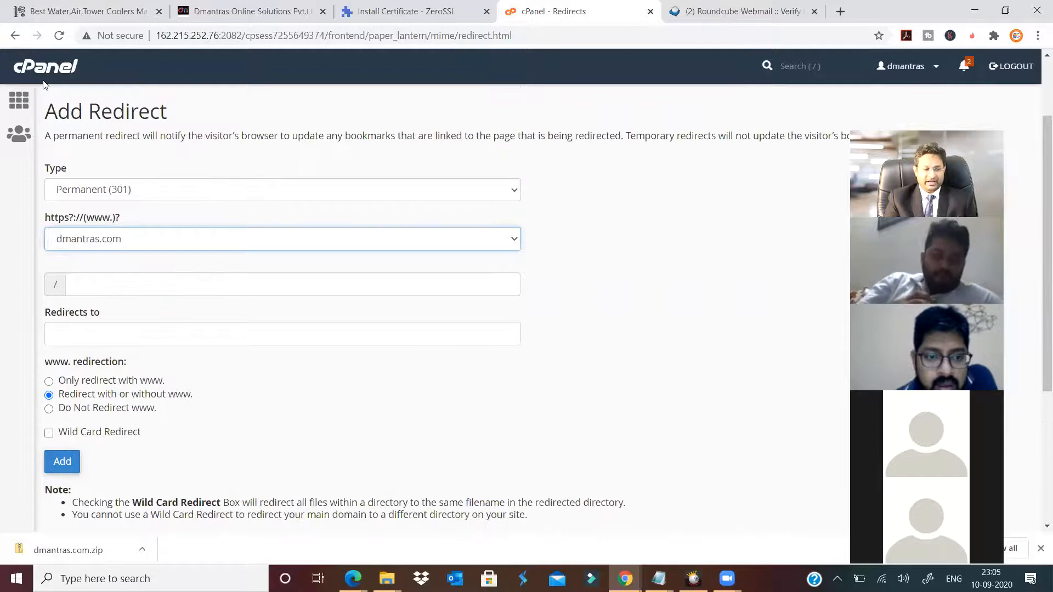
scroll(21, 101, up, 2)
Reopen Redirects, reselect dmantras.com, then return to cPanel home without adding a redirect.
click(20, 101)
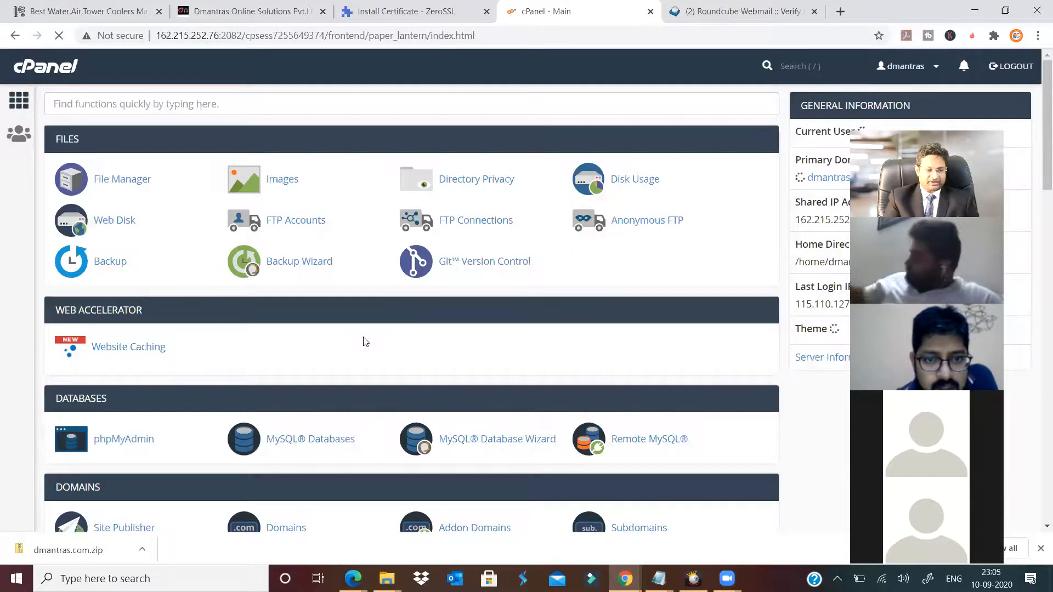
scroll(284, 300, down, 5)
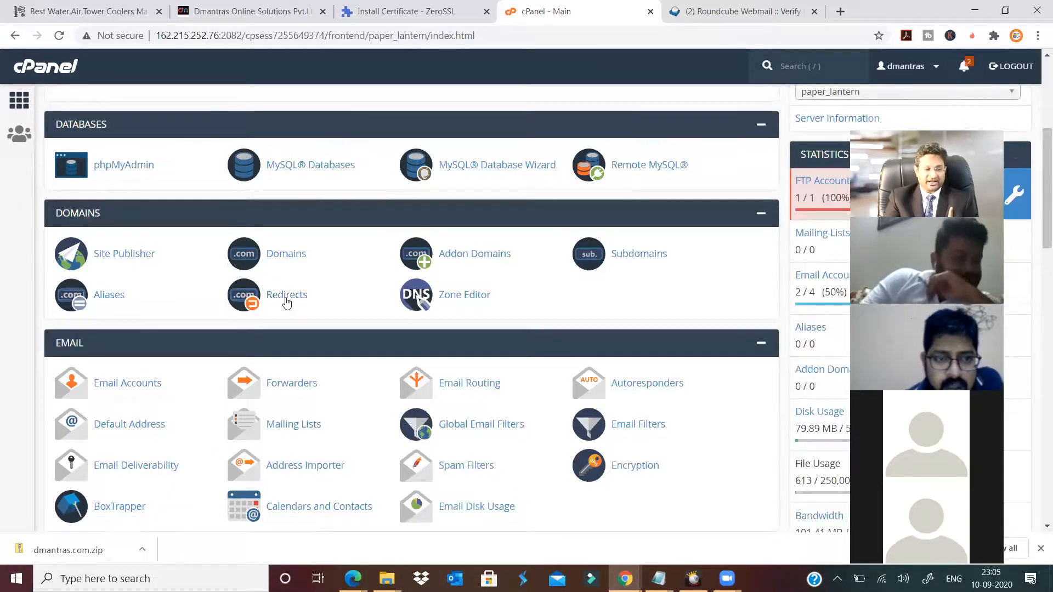
click(287, 299)
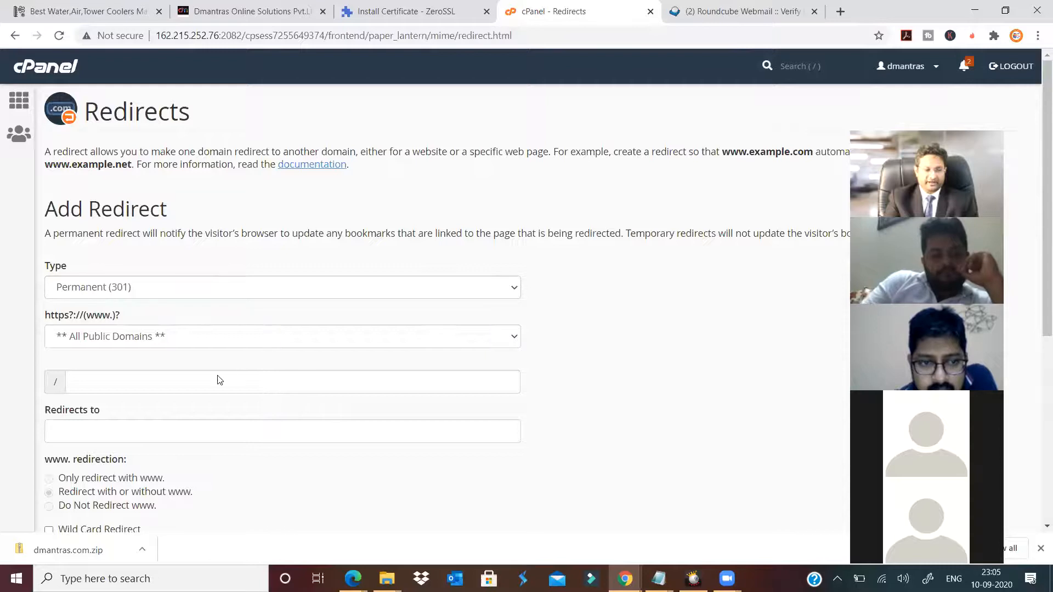
click(307, 370)
scroll(102, 311, down, 3)
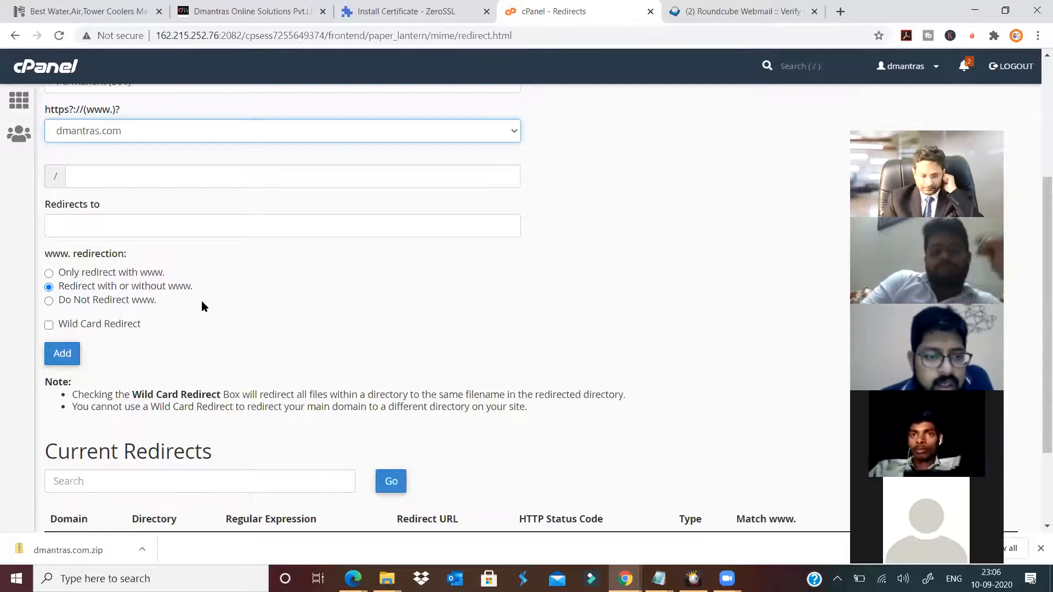
scroll(368, 305, up, 4)
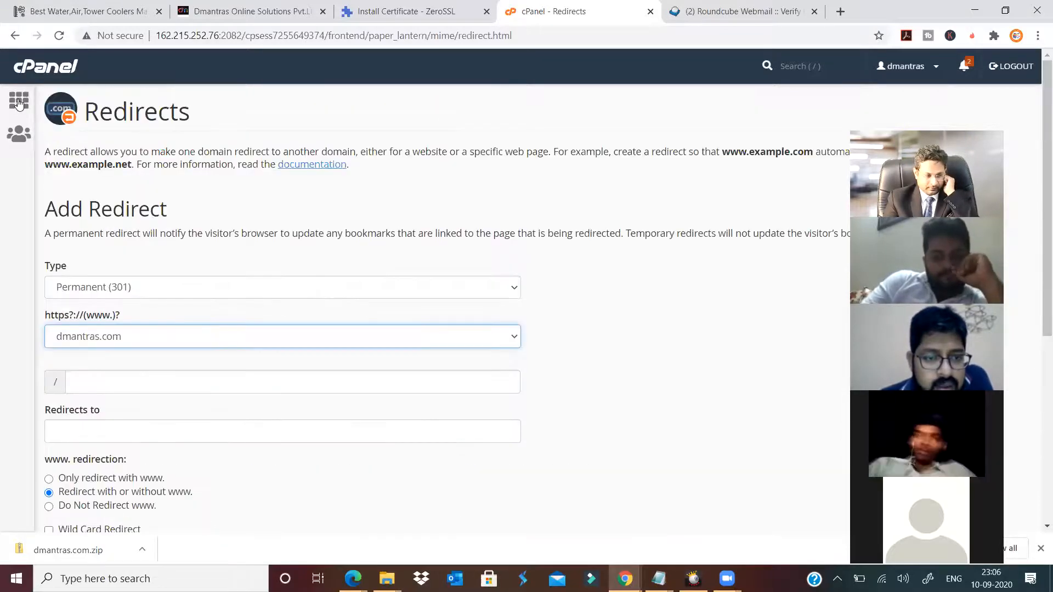
click(45, 66)
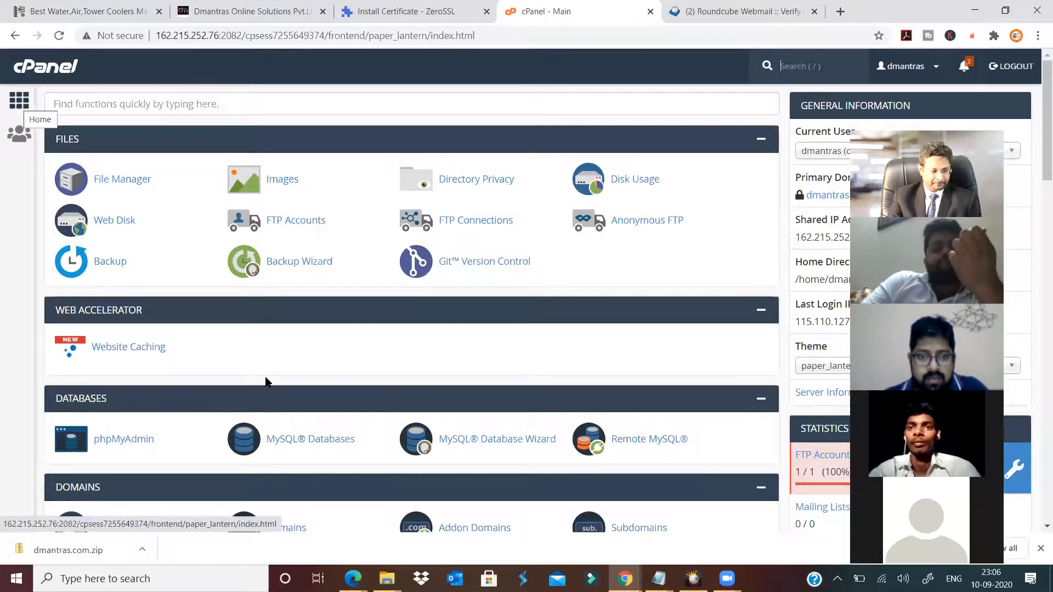
scroll(269, 375, down, 2)
scroll(339, 375, down, 1)
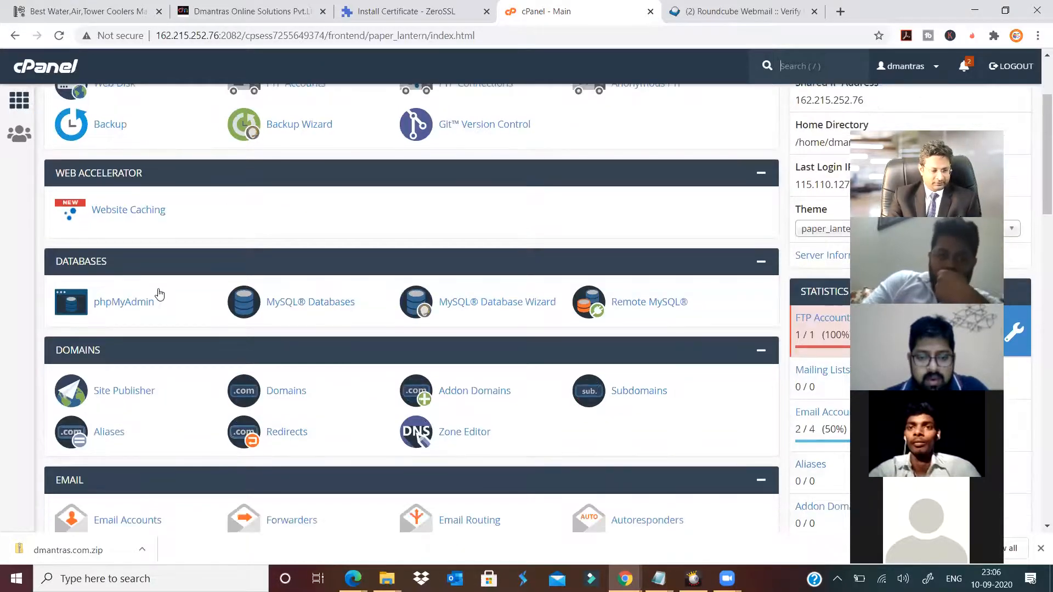
scroll(159, 294, down, 2)
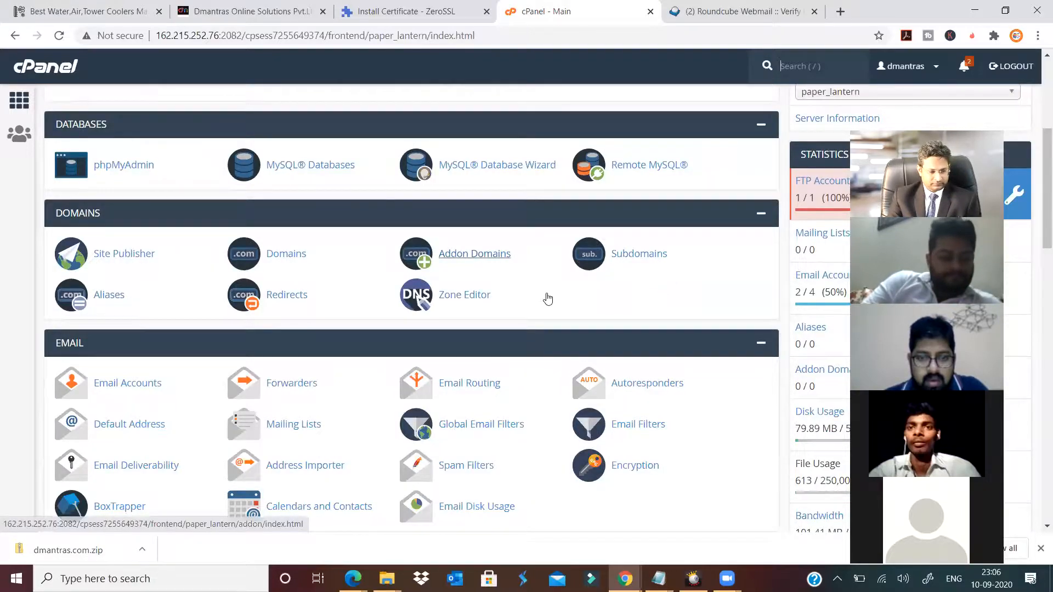
scroll(529, 328, down, 2)
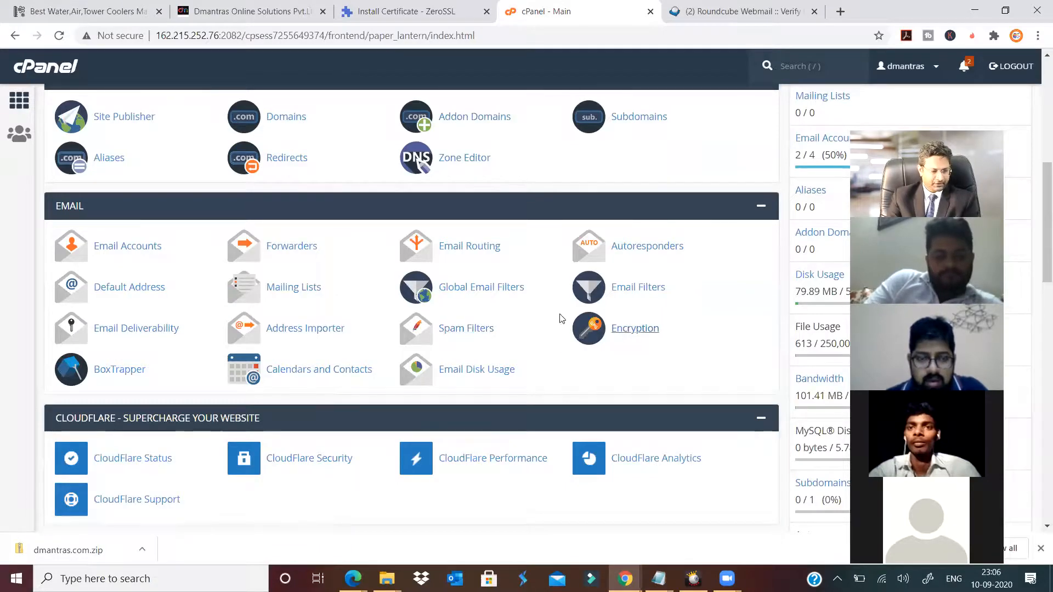
scroll(564, 310, down, 1)
scroll(554, 313, up, 2)
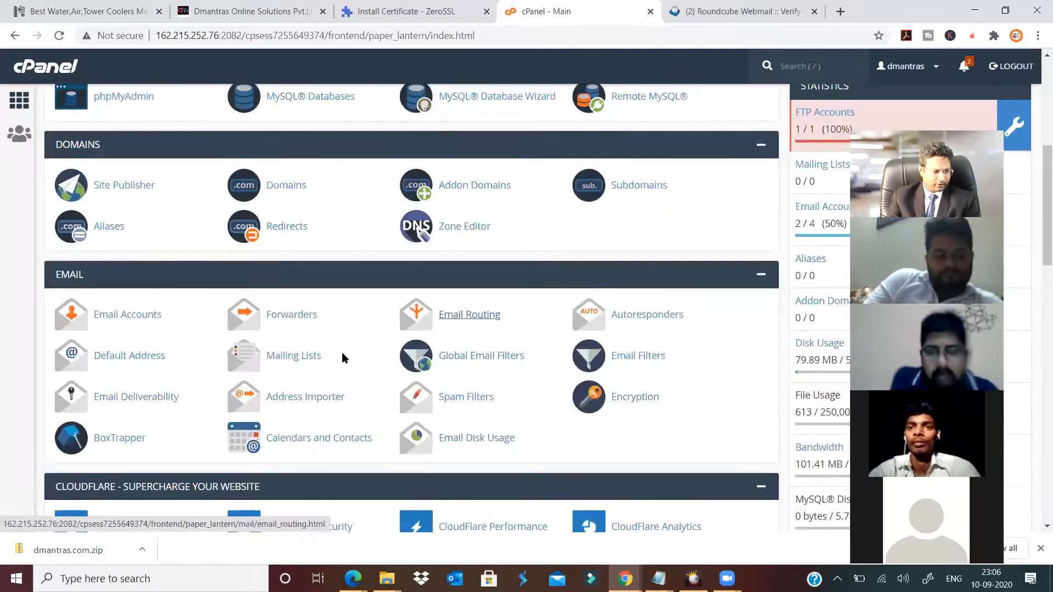
scroll(341, 352, up, 5)
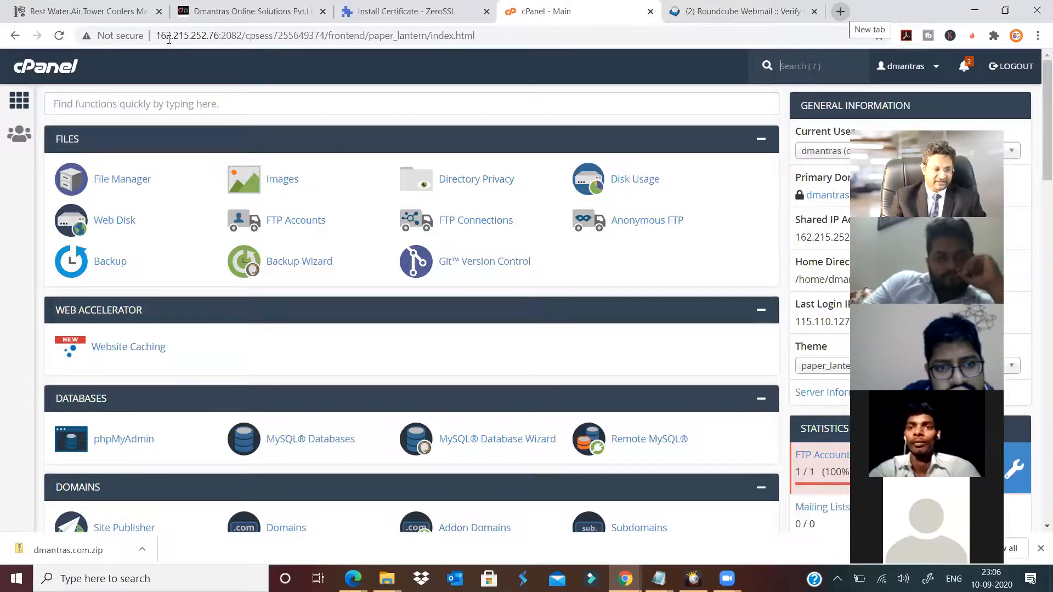
Google 'dmantras' from a new tab, dropping the .com autocomplete, and rerun the search.
key(ctrl+t)
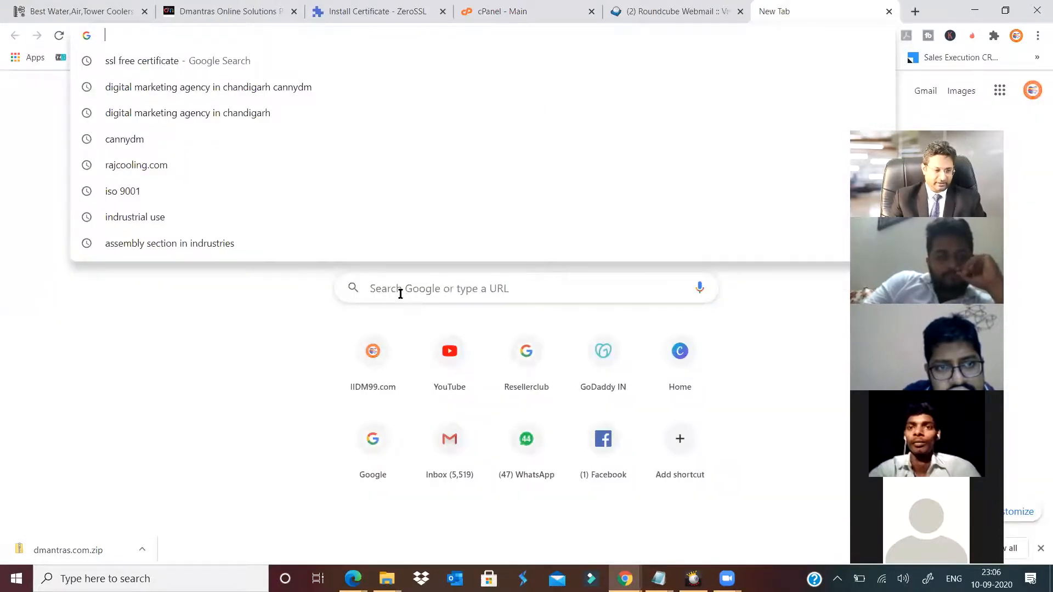
text(d)
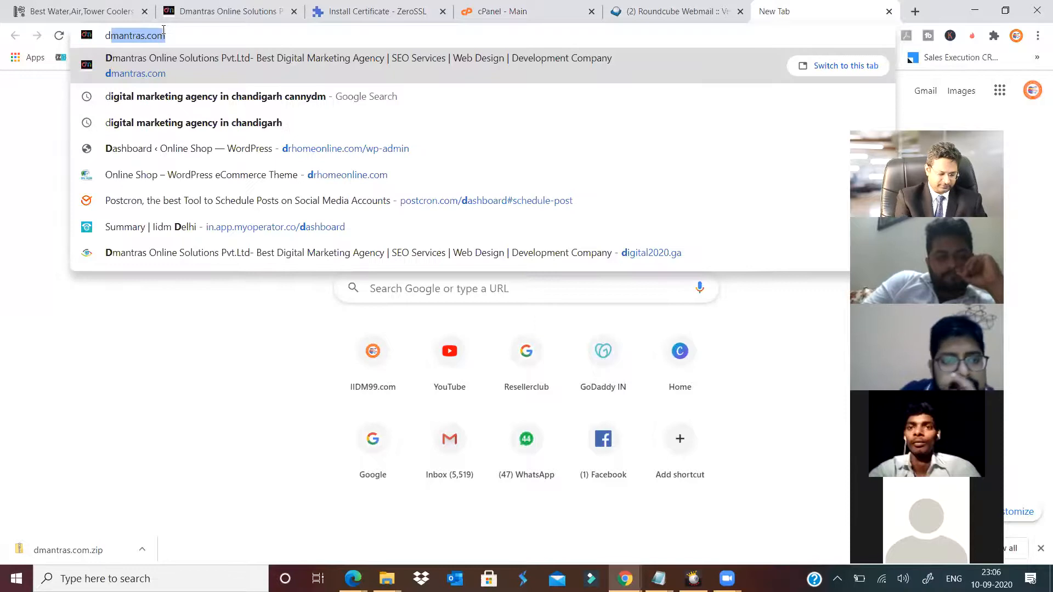
text(mantras)
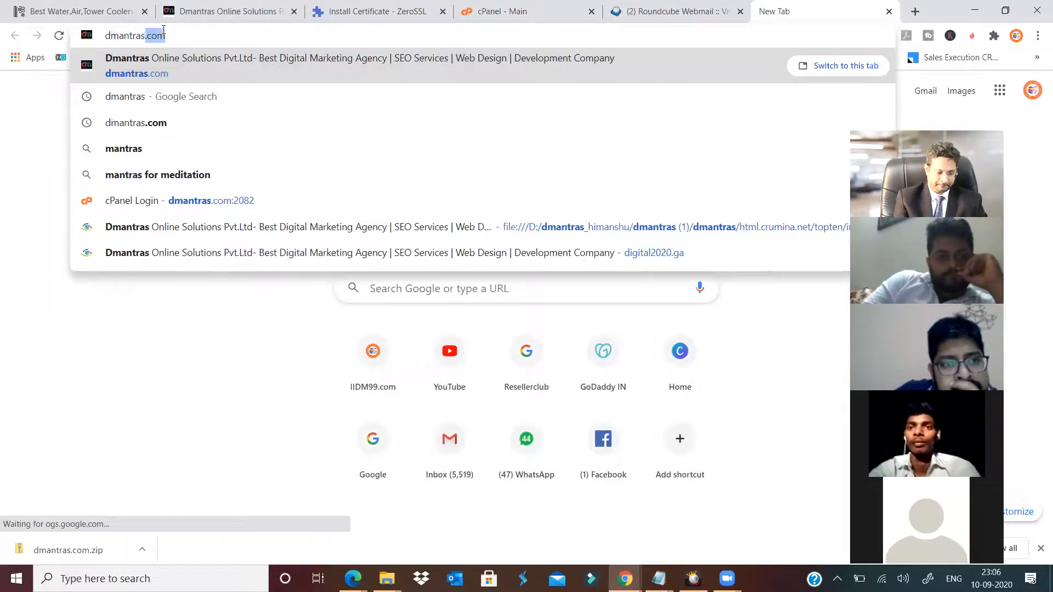
key(Delete)
key(Return)
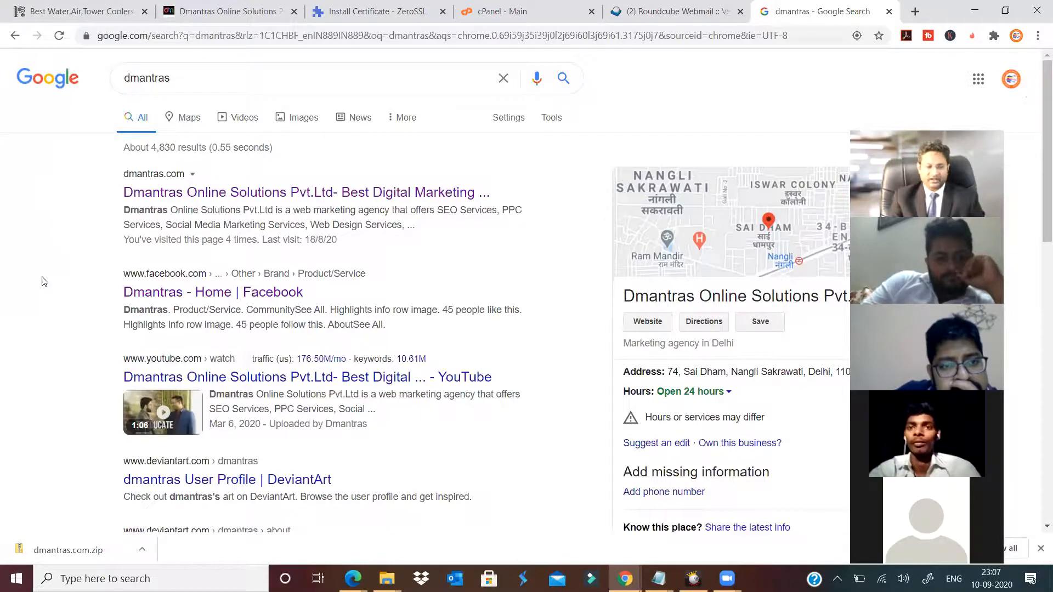
click(200, 81)
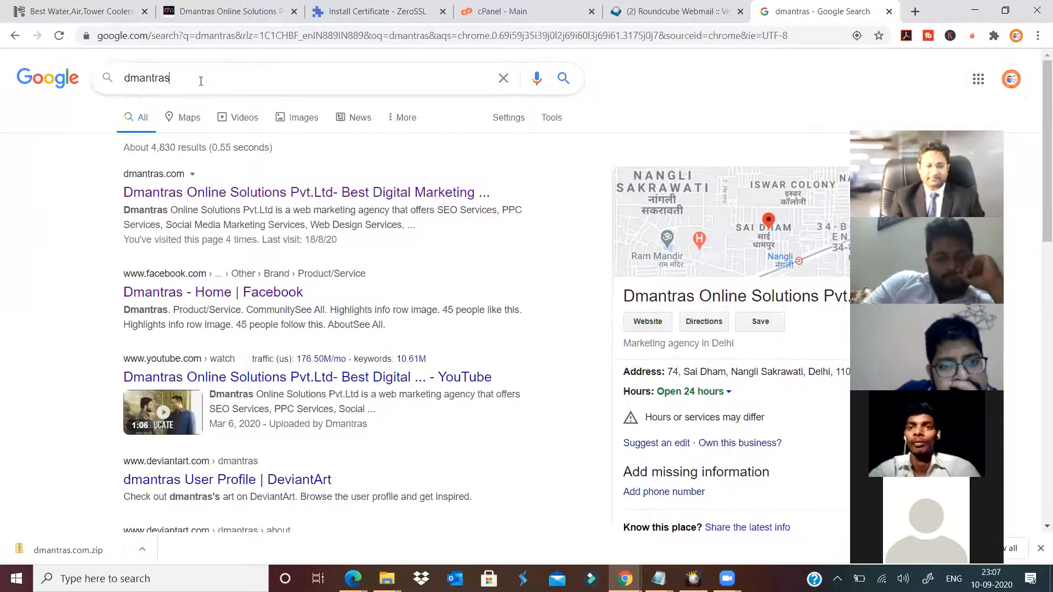
key(Return)
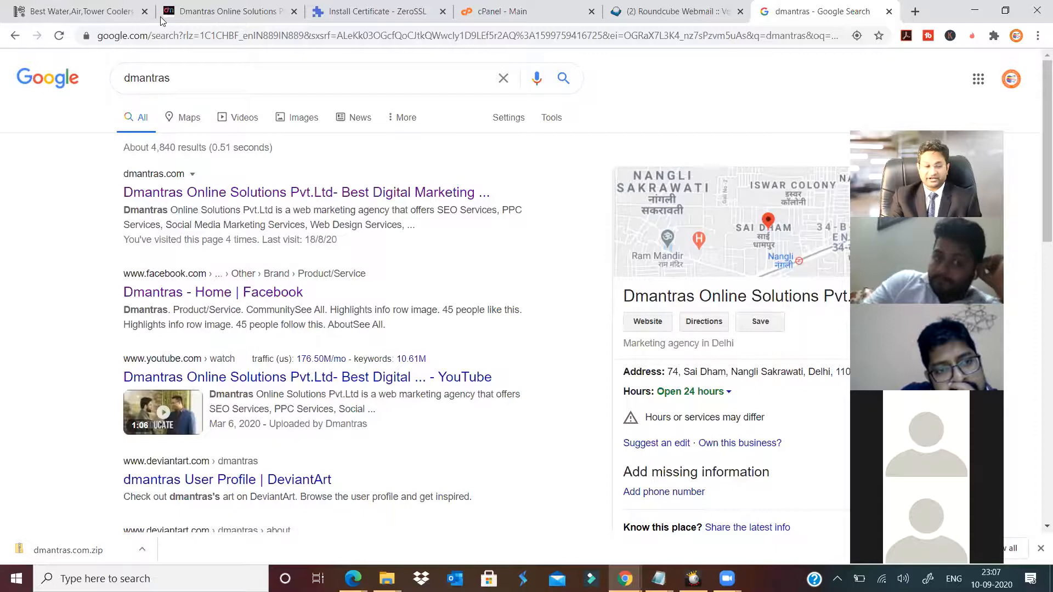
Open dmantras.com from the results, check its connection security, then start a new tab.
click(247, 193)
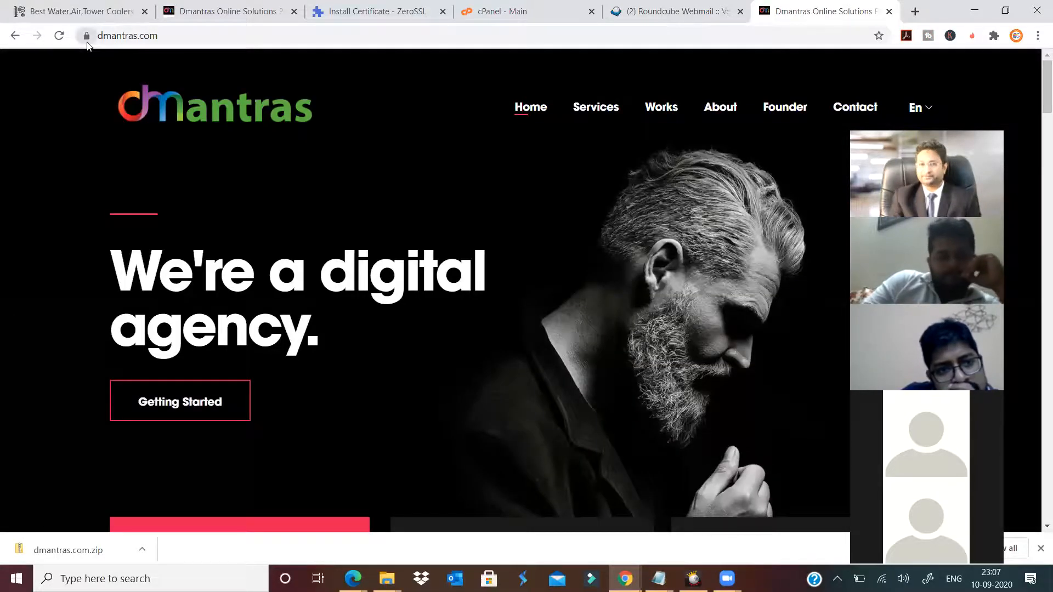
click(87, 39)
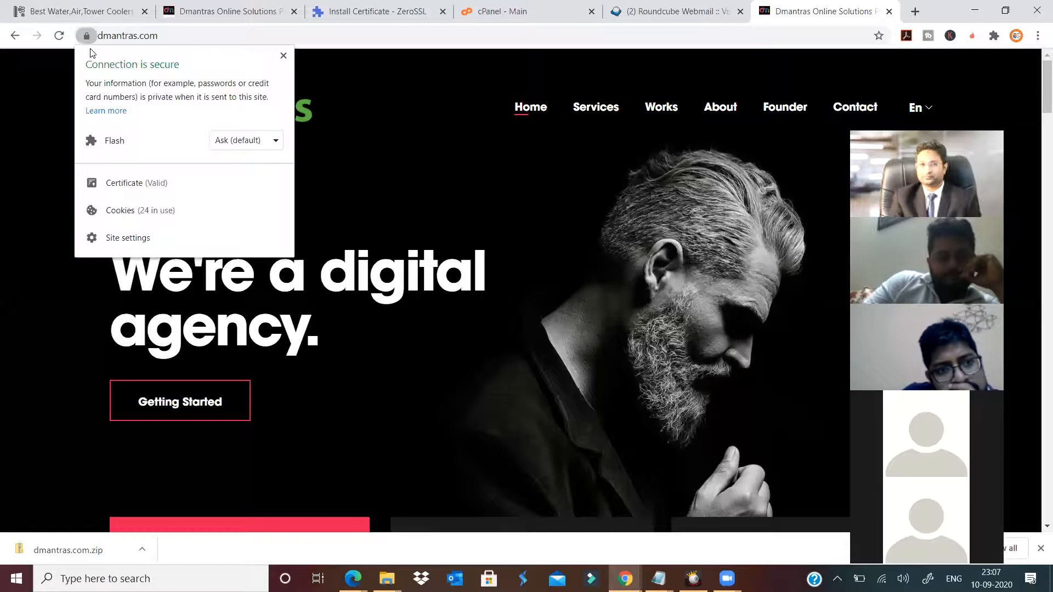
click(283, 57)
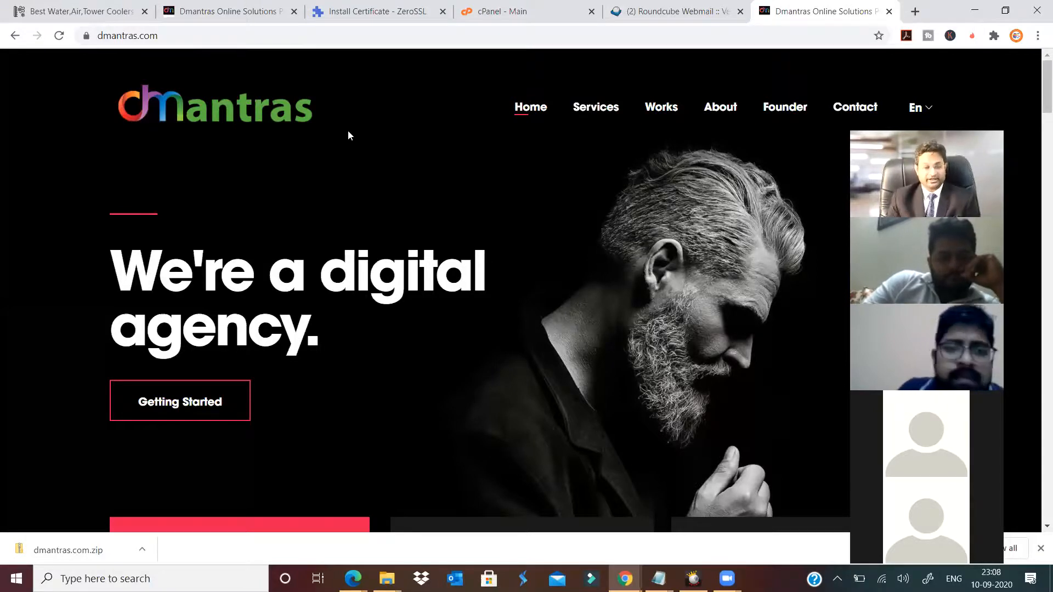
click(915, 10)
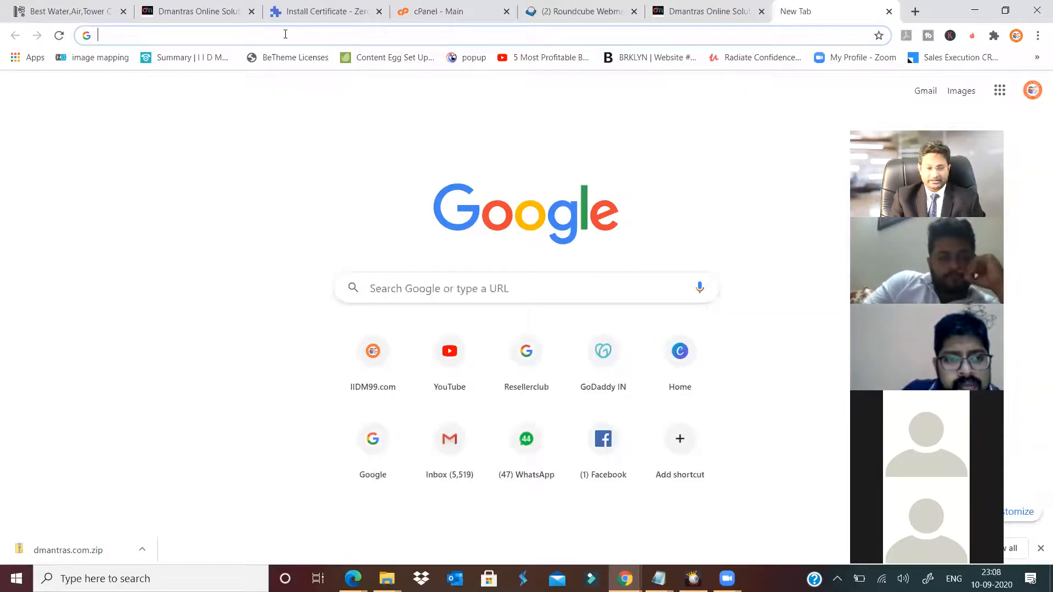
In cPanel, go to Security > SSL/TLS > Manage SSL sites.
click(459, 15)
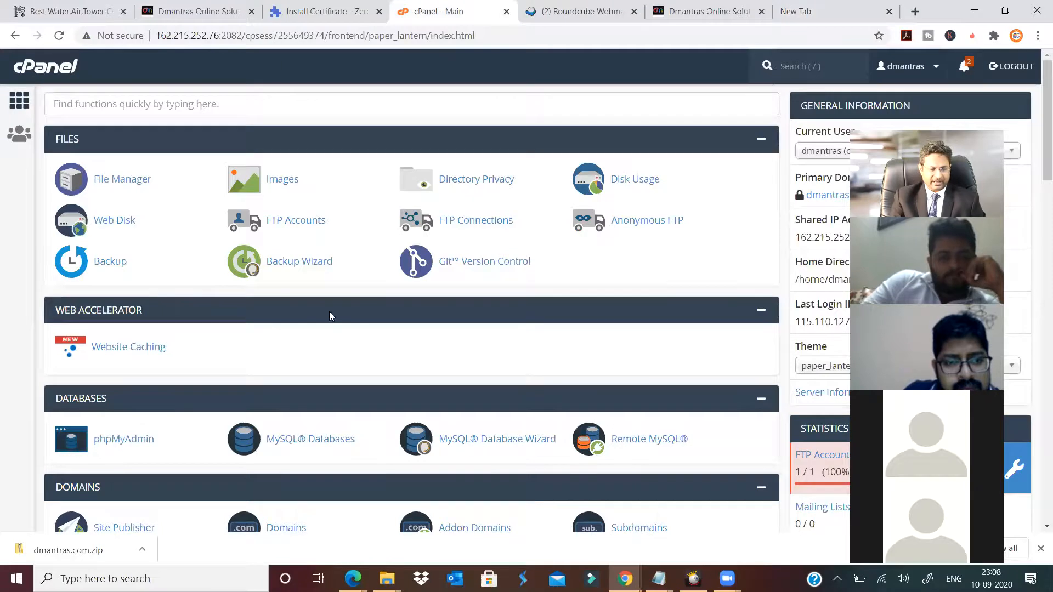
scroll(329, 312, down, 4)
scroll(462, 235, down, 1)
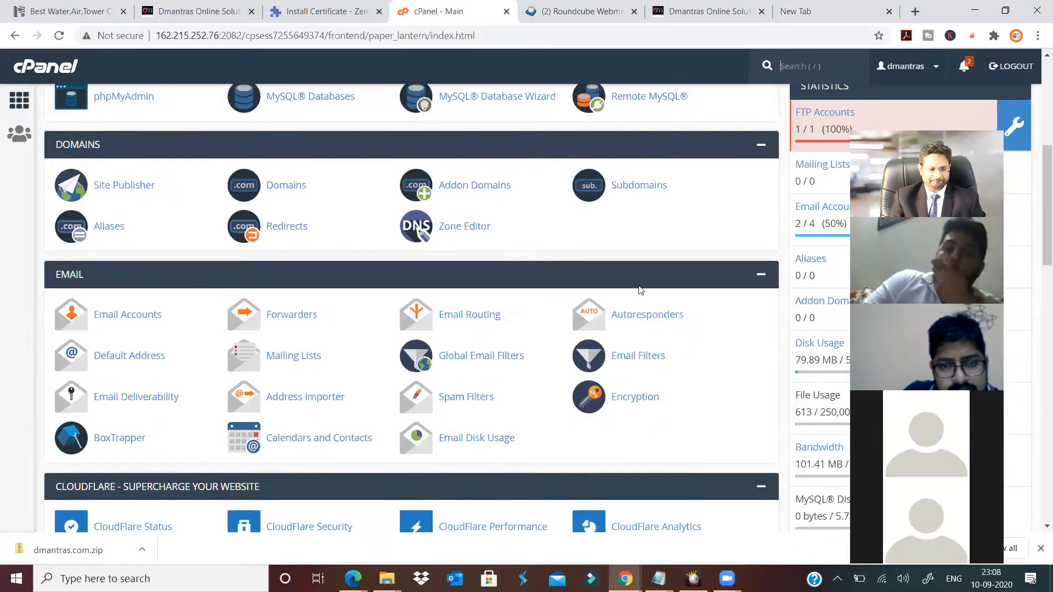
scroll(335, 342, down, 2)
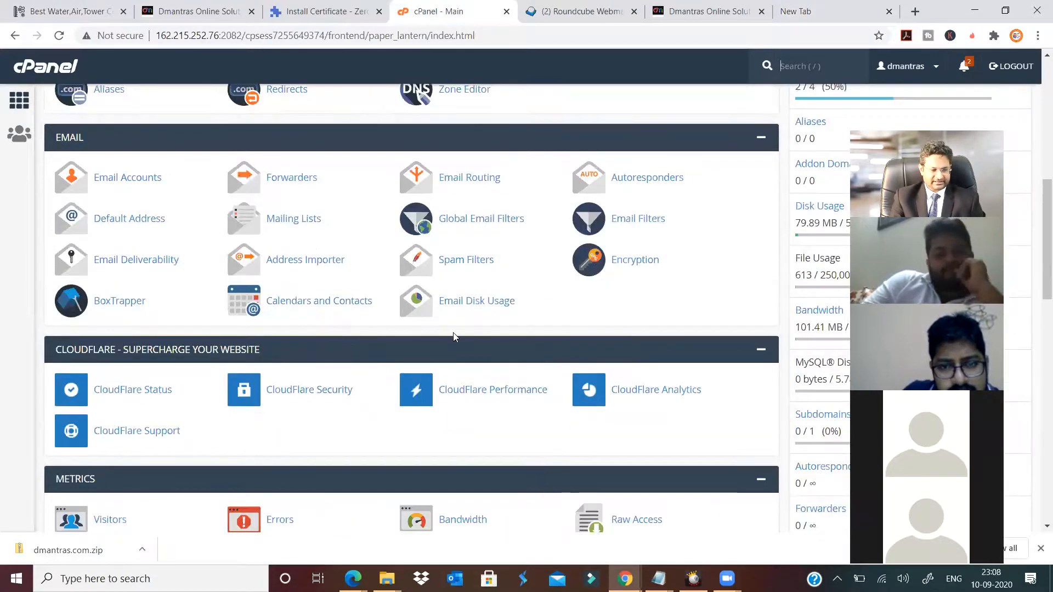
scroll(384, 351, down, 3)
scroll(299, 293, down, 3)
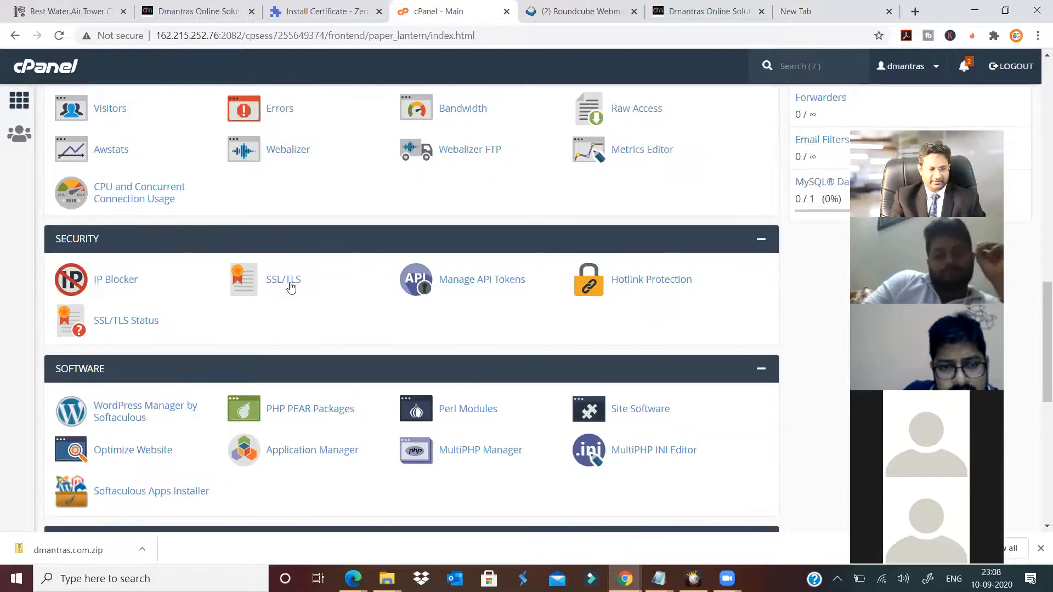
click(291, 286)
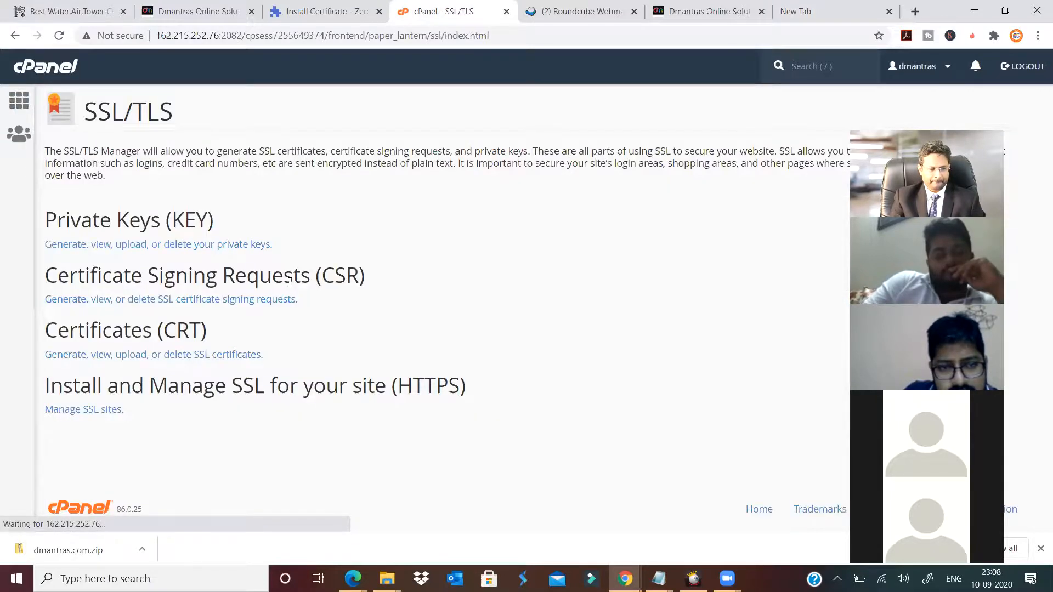
click(76, 409)
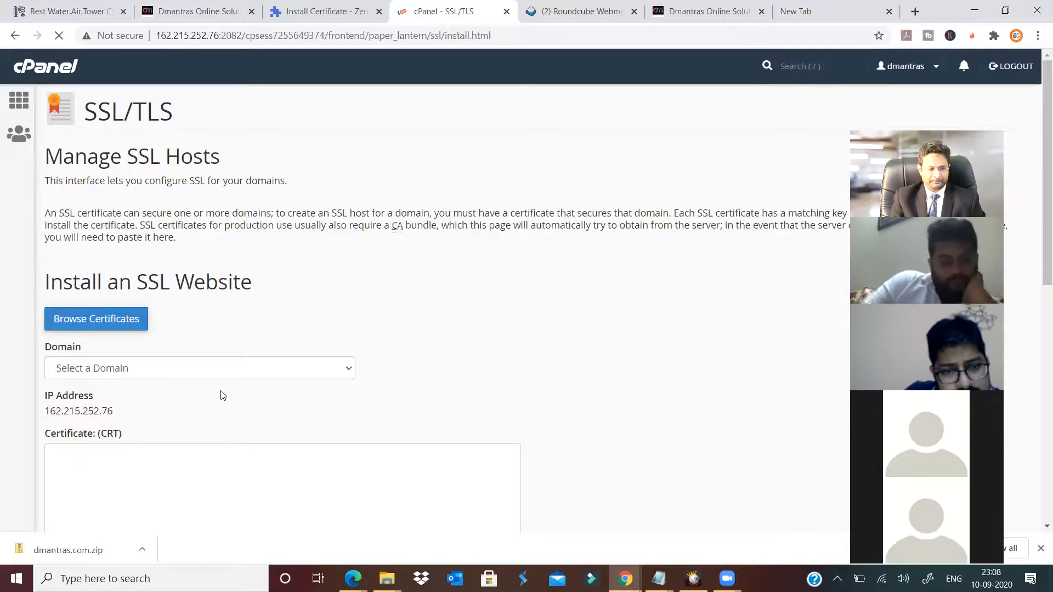
scroll(221, 390, down, 5)
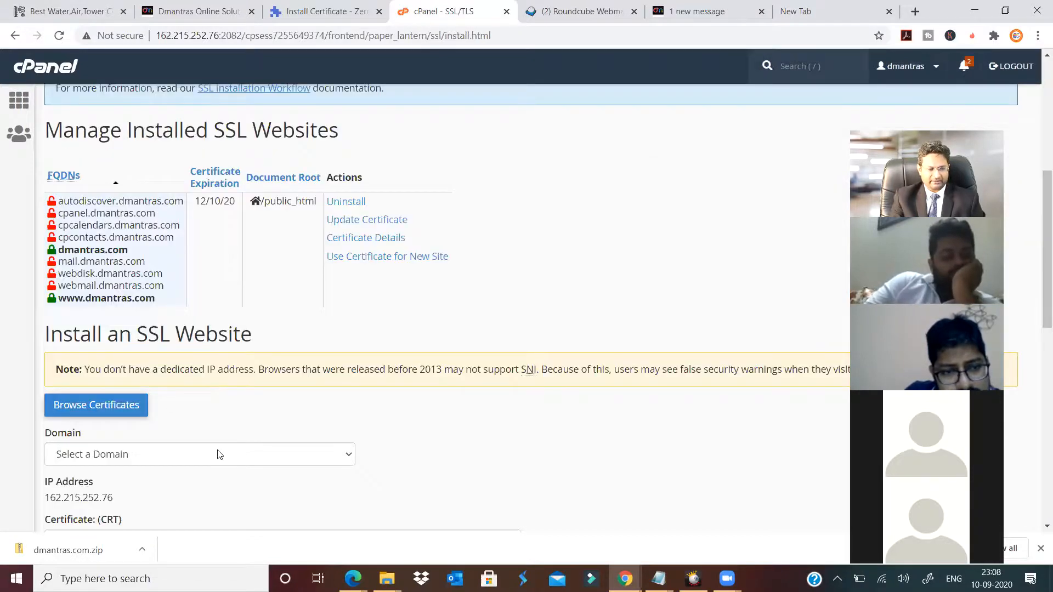
click(199, 450)
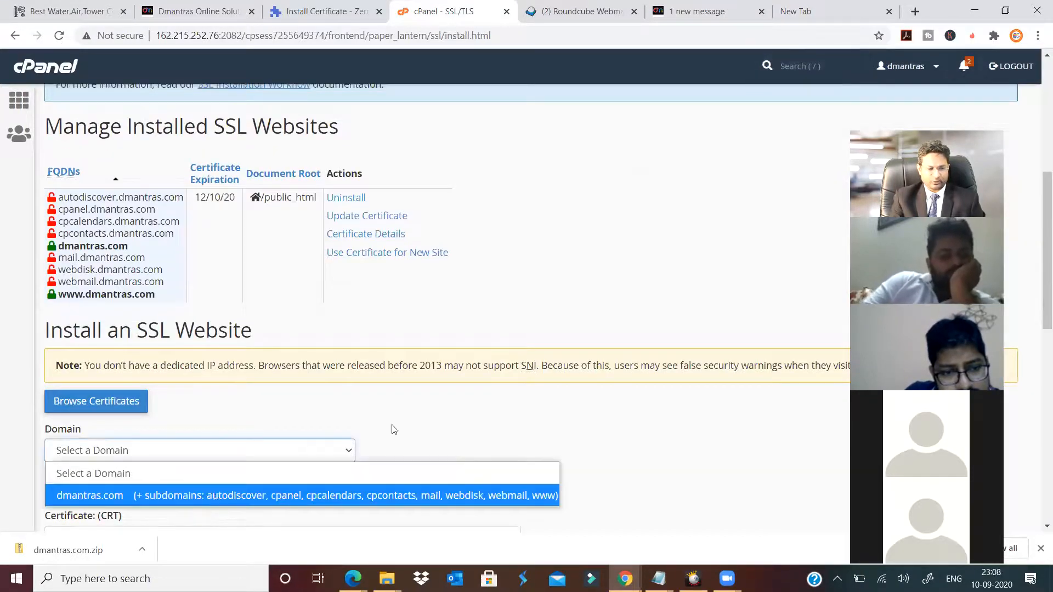
click(216, 497)
scroll(433, 298, down, 2)
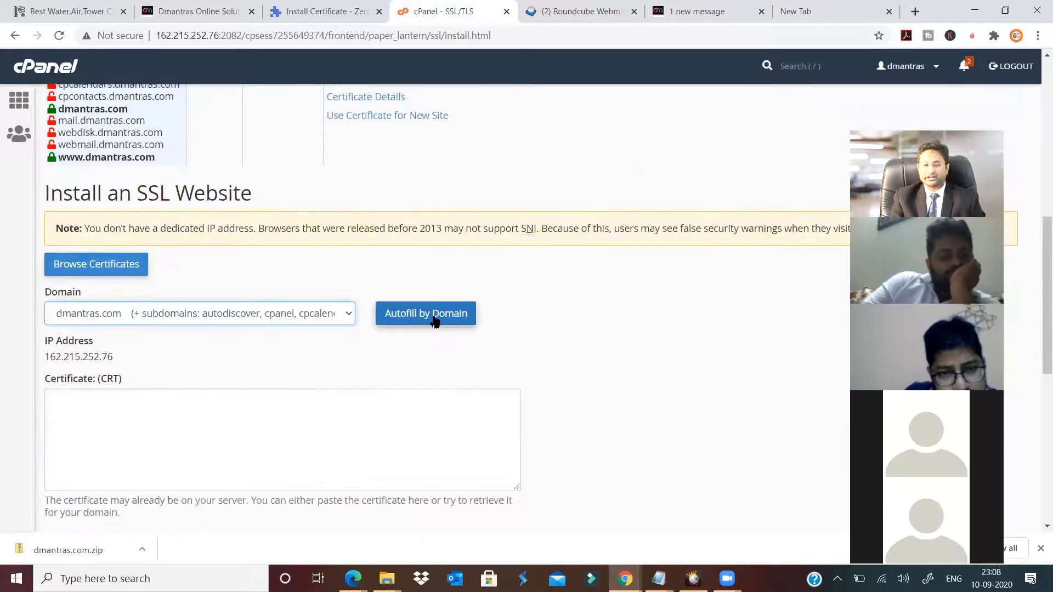
click(434, 317)
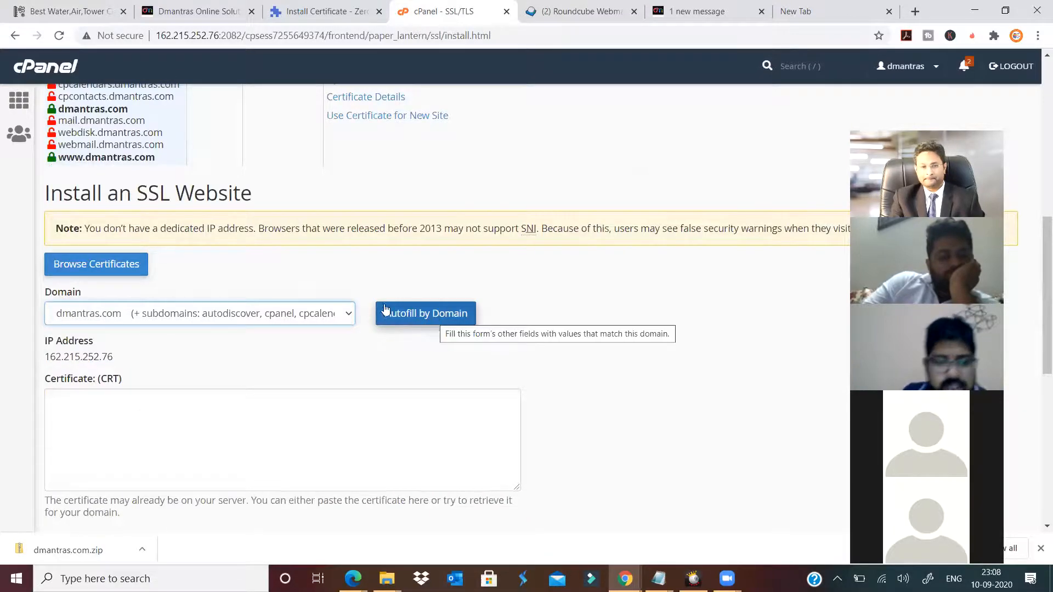
scroll(121, 269, up, 3)
click(95, 299)
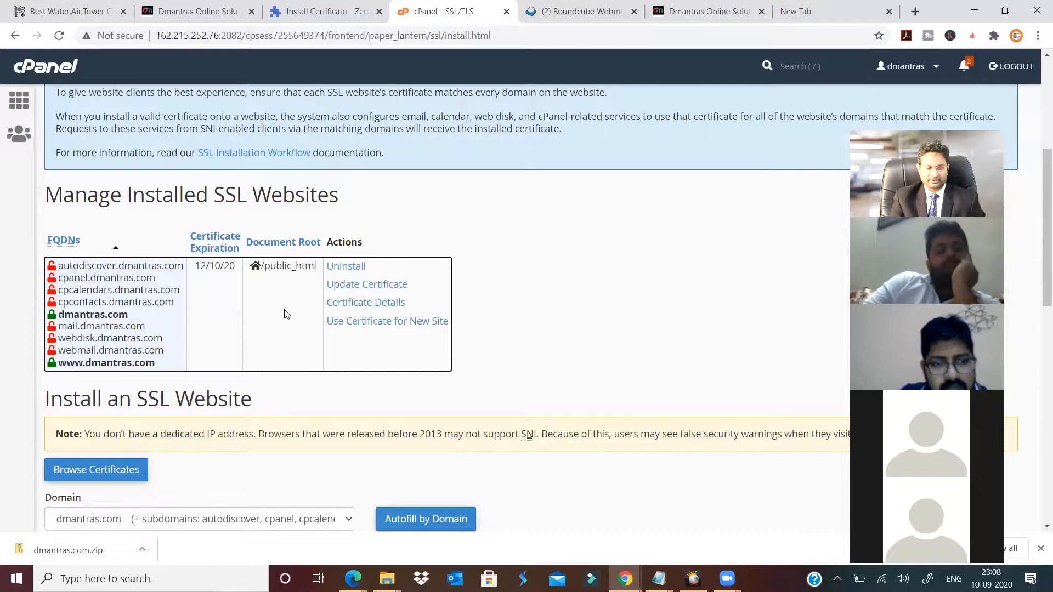
scroll(619, 352, down, 5)
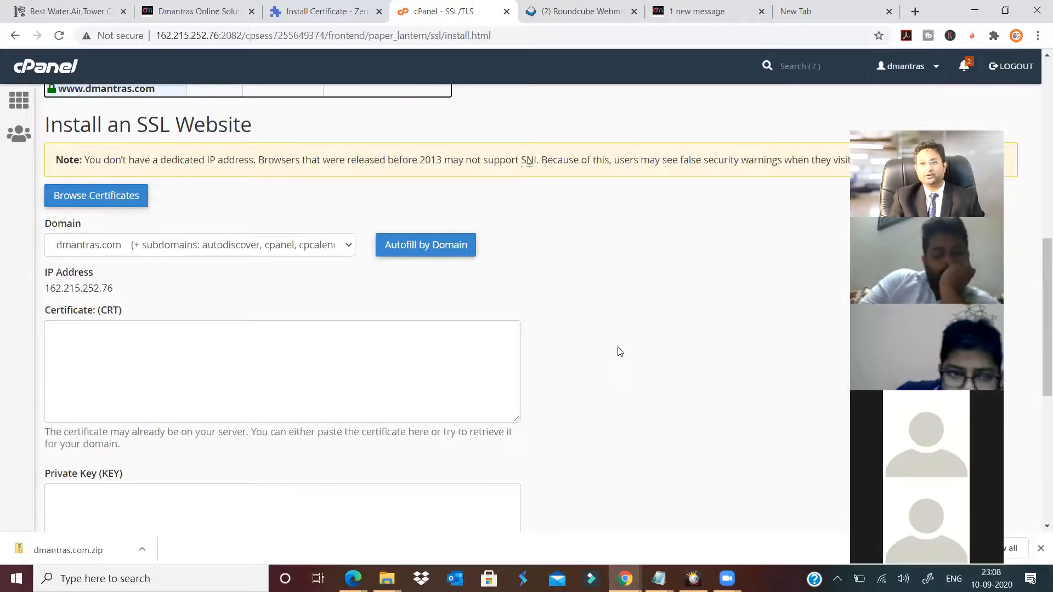
scroll(618, 351, down, 7)
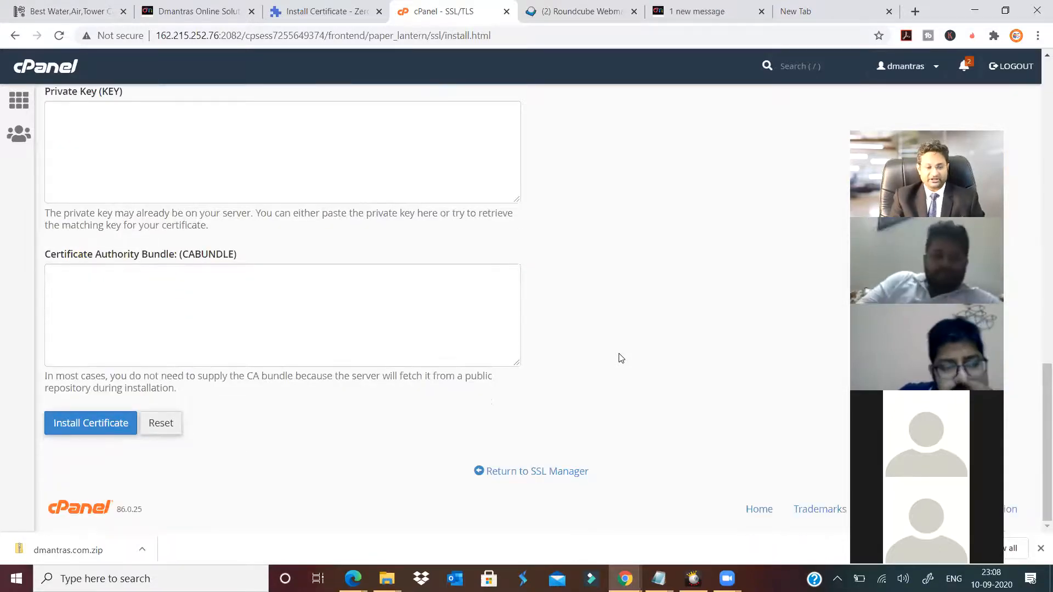
scroll(620, 358, up, 11)
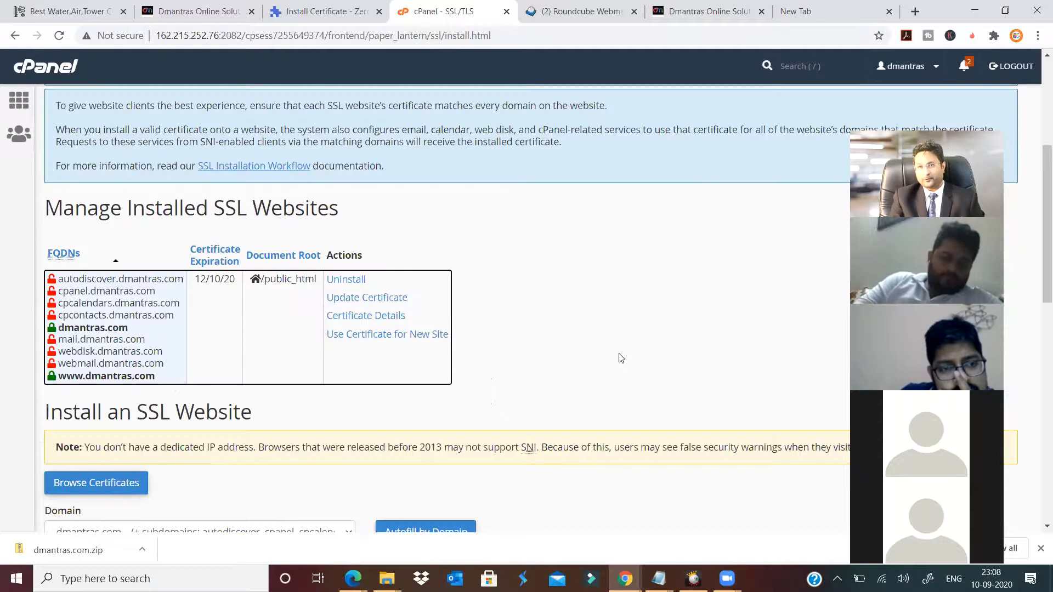
scroll(620, 358, up, 5)
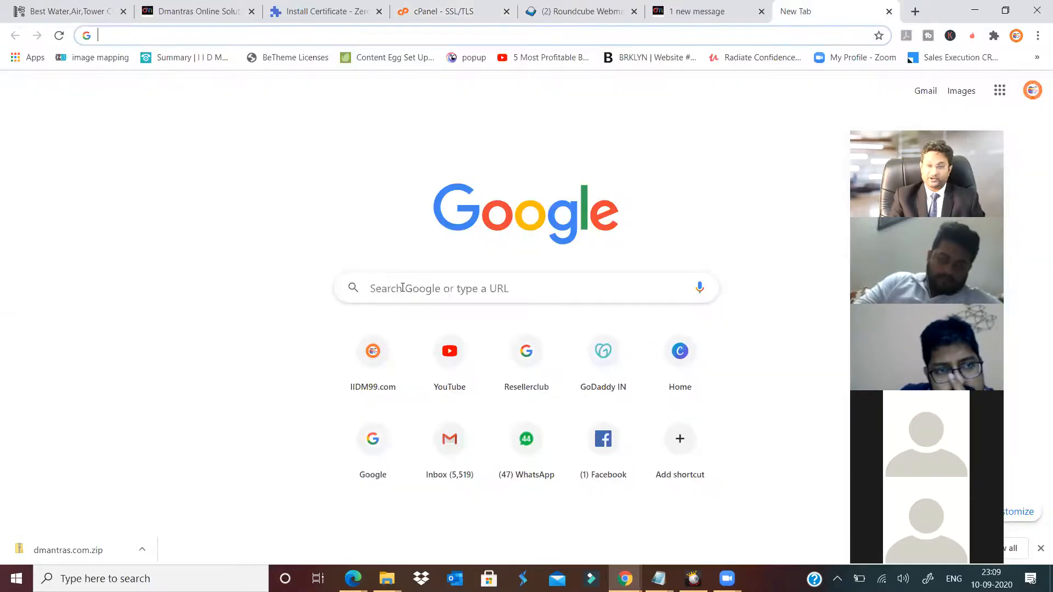
Search Google for 'http to https in cpanel'.
click(402, 288)
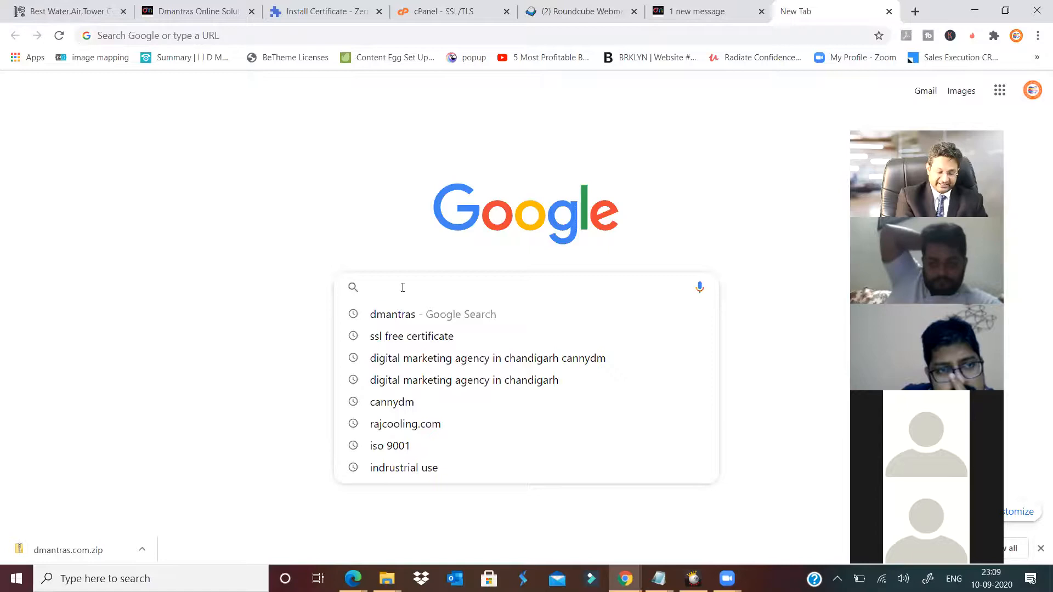
text(https)
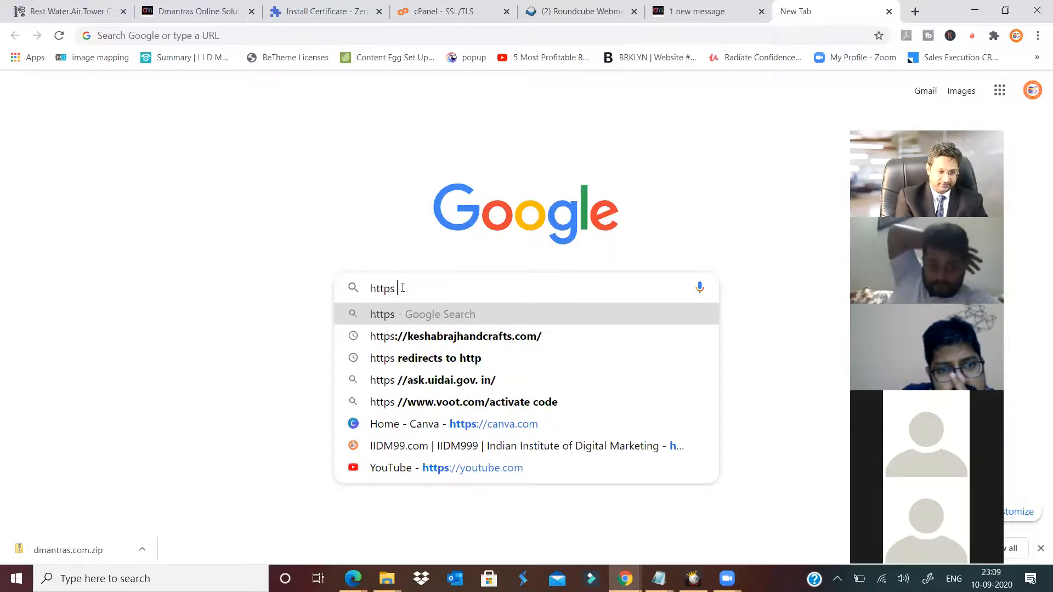
key(BackSpace)
key(BackSpace)
text(t)
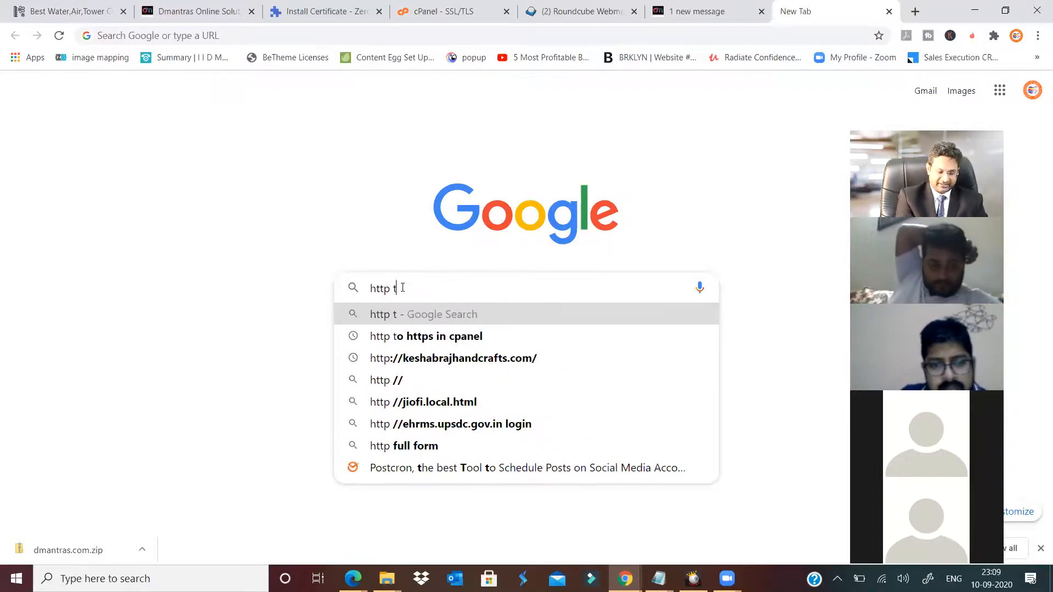
text(o https)
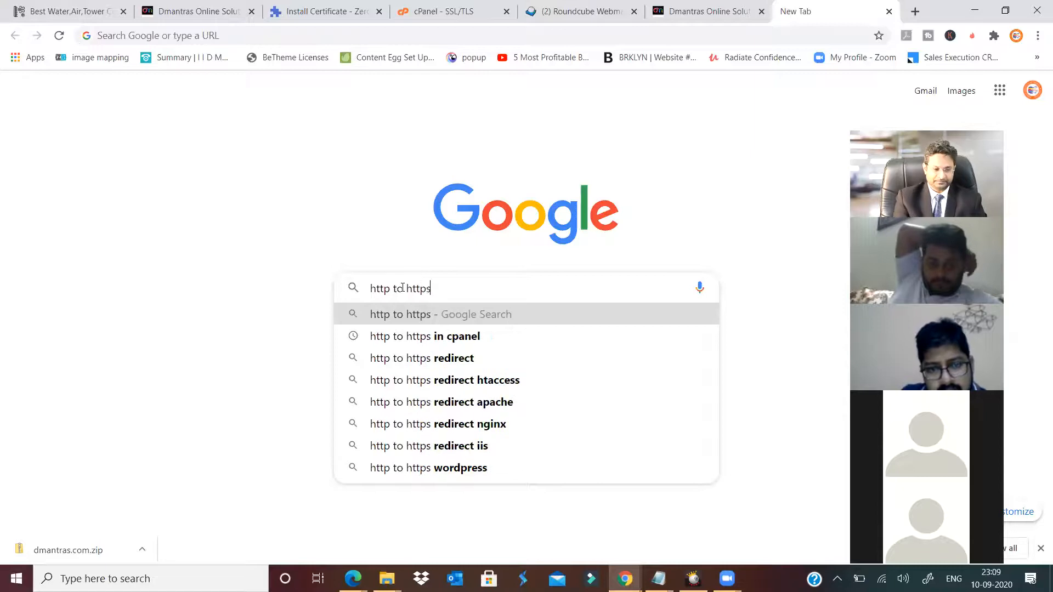
key(Down)
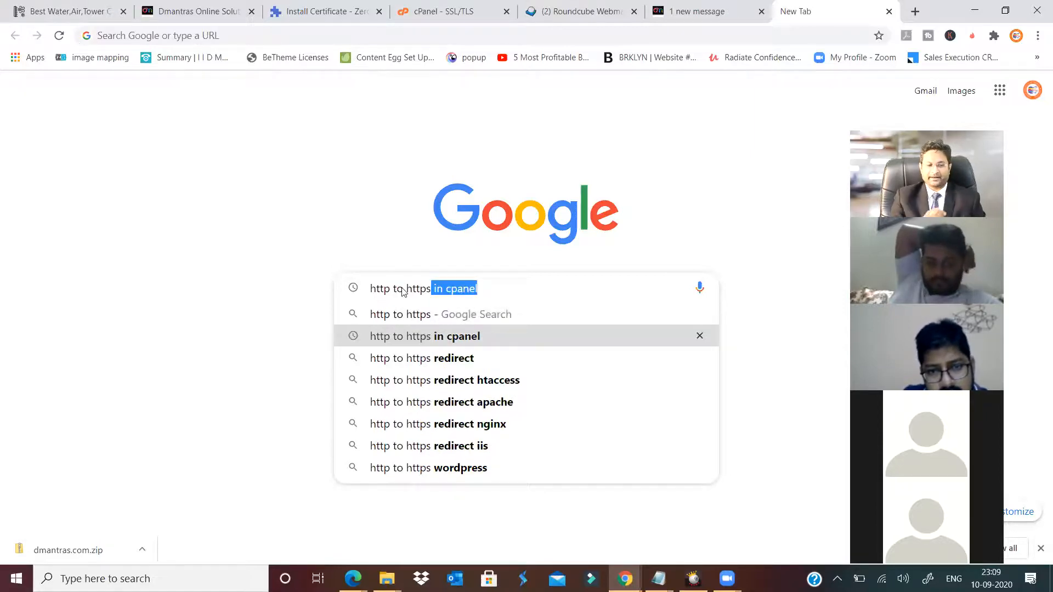
key(Return)
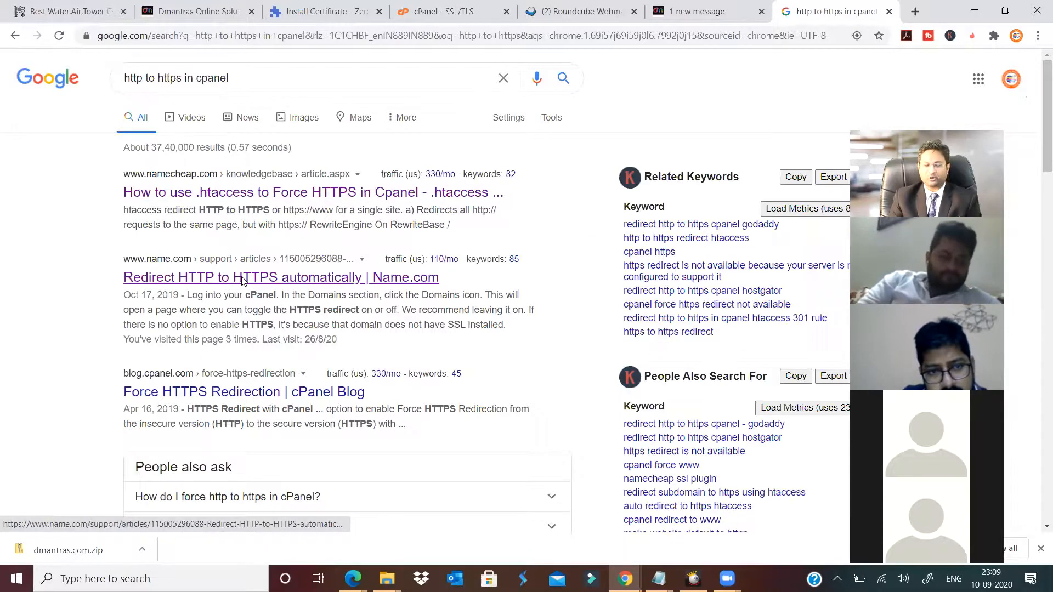
Open and scroll through the Name.com article 'Redirect HTTP to HTTPS automatically'.
click(243, 281)
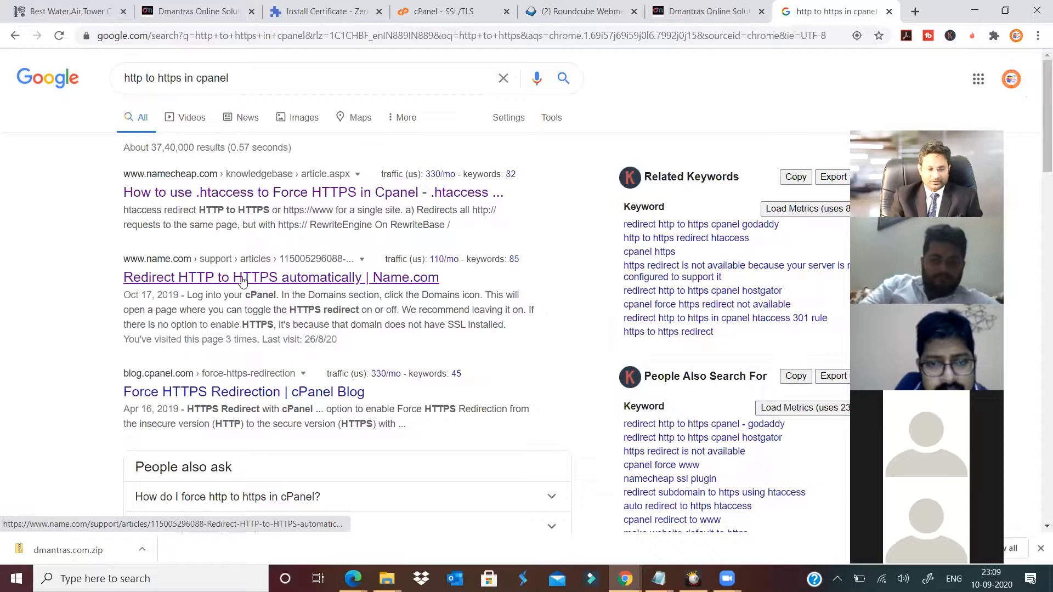
click(243, 281)
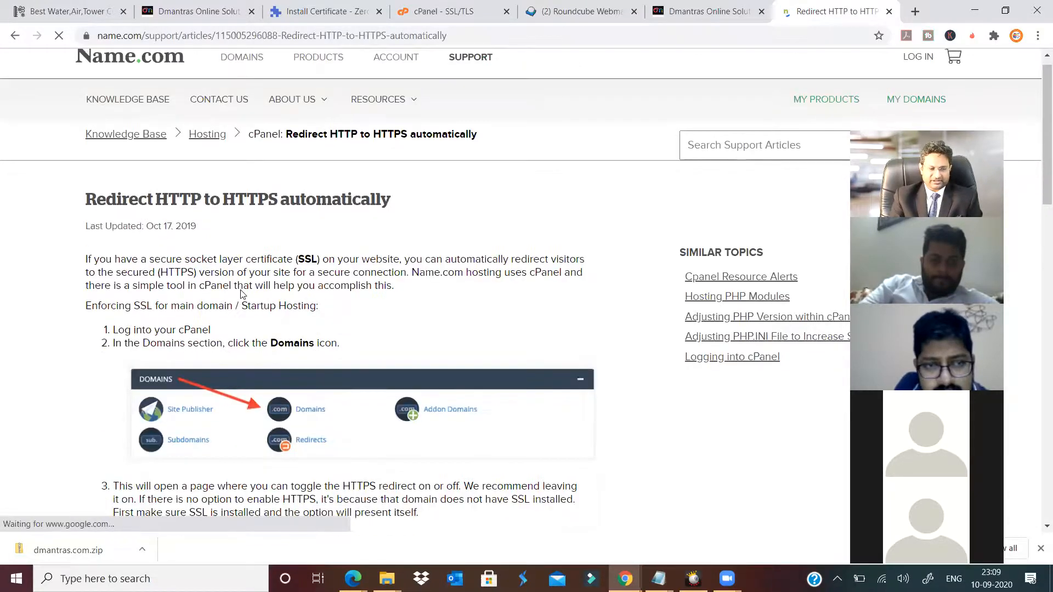
scroll(172, 276, down, 2)
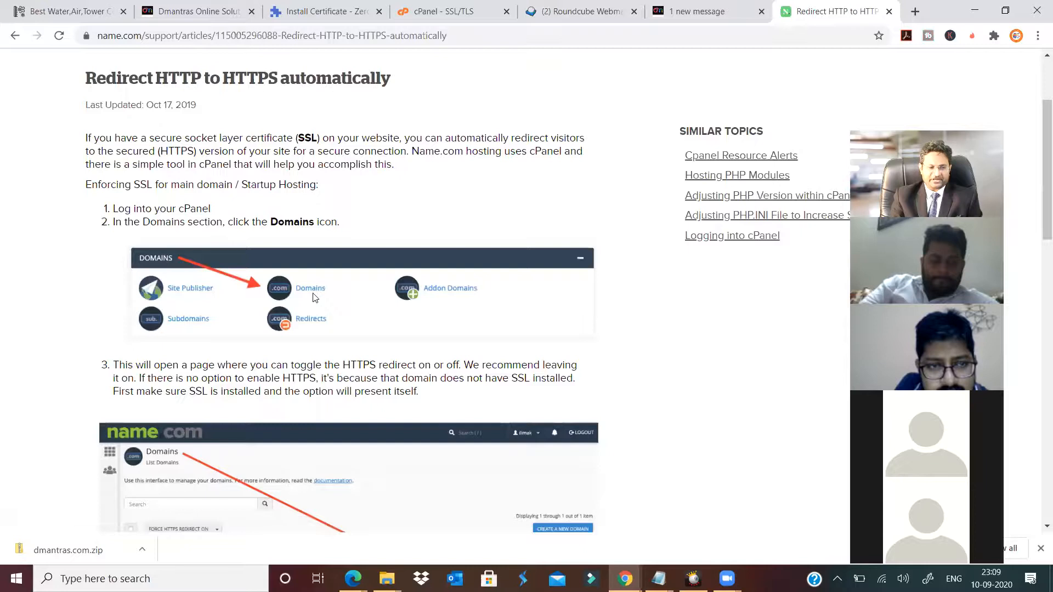
scroll(314, 297, down, 3)
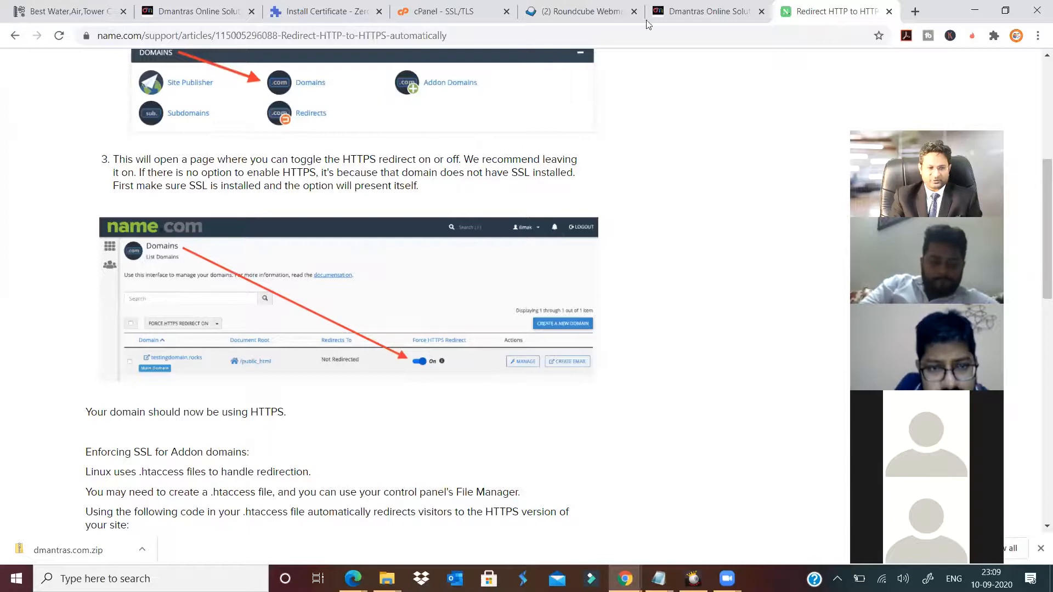
Reload cPanel, open Domains, select all, and open dmantras.com's Manage page.
click(436, 11)
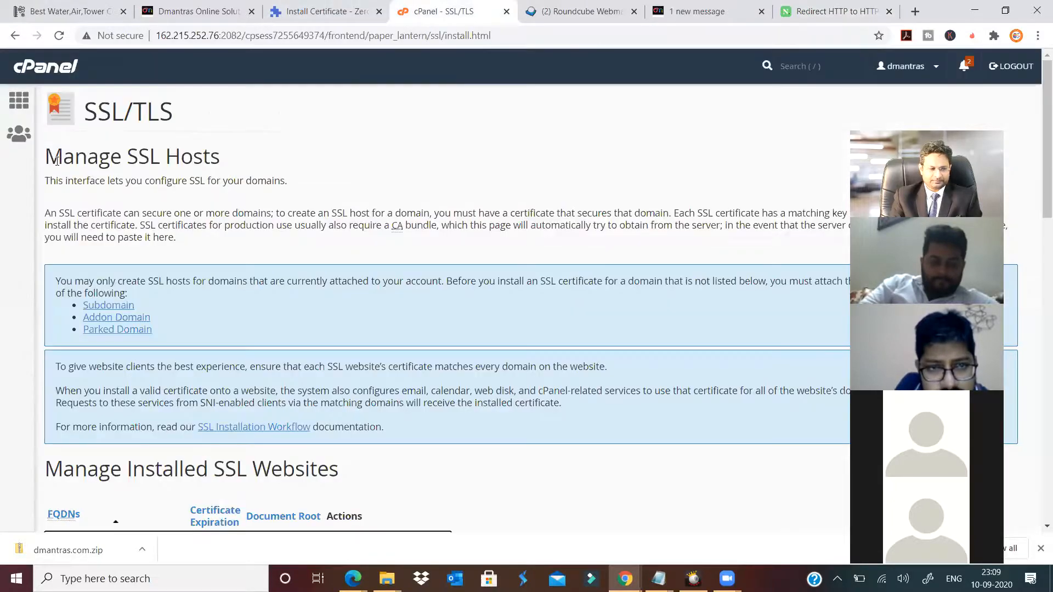
key(F5)
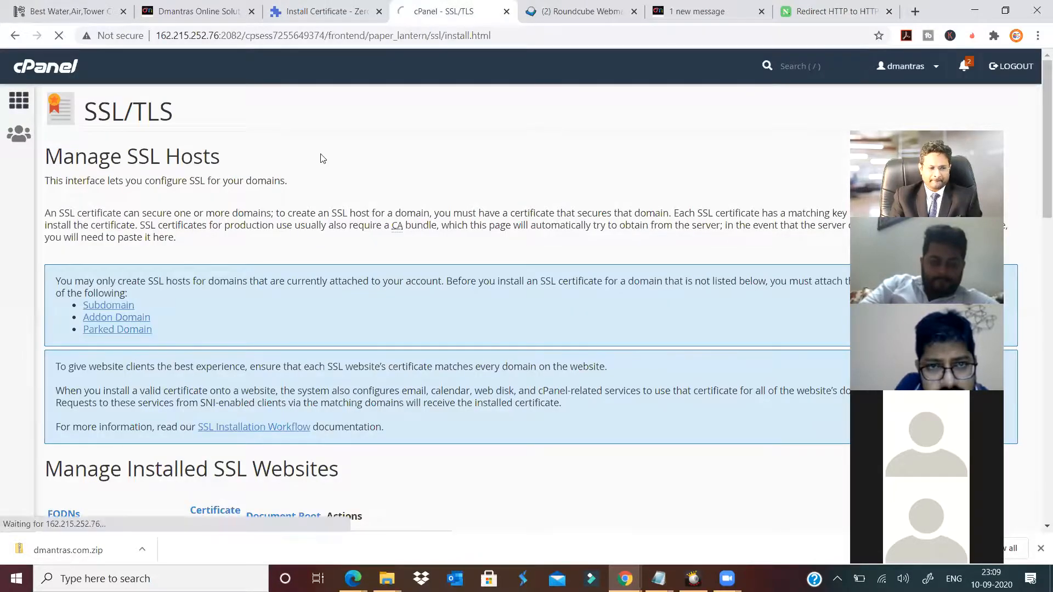
scroll(220, 365, down, 1)
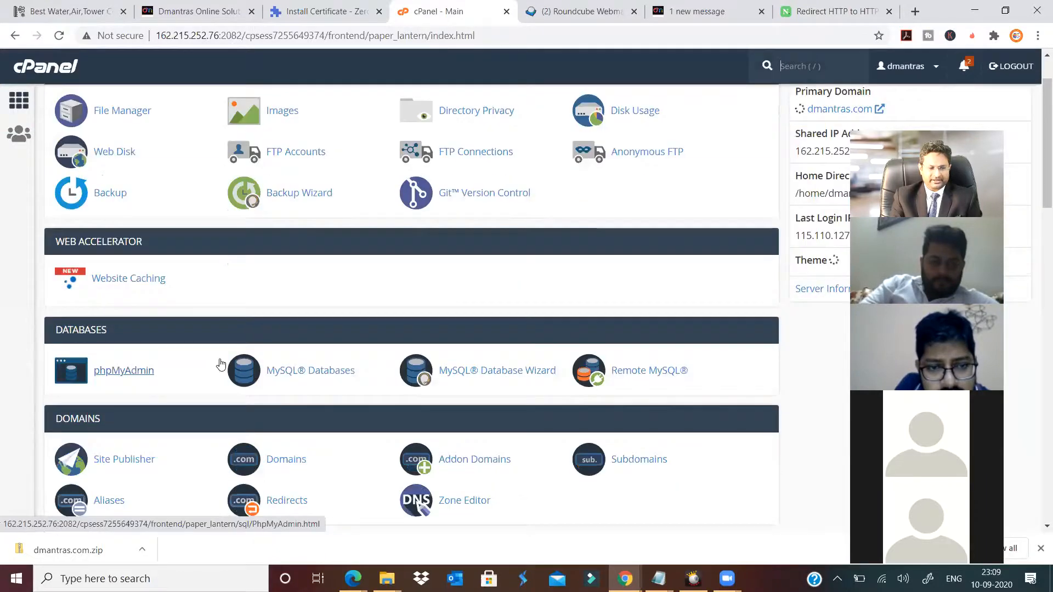
scroll(132, 347, down, 1)
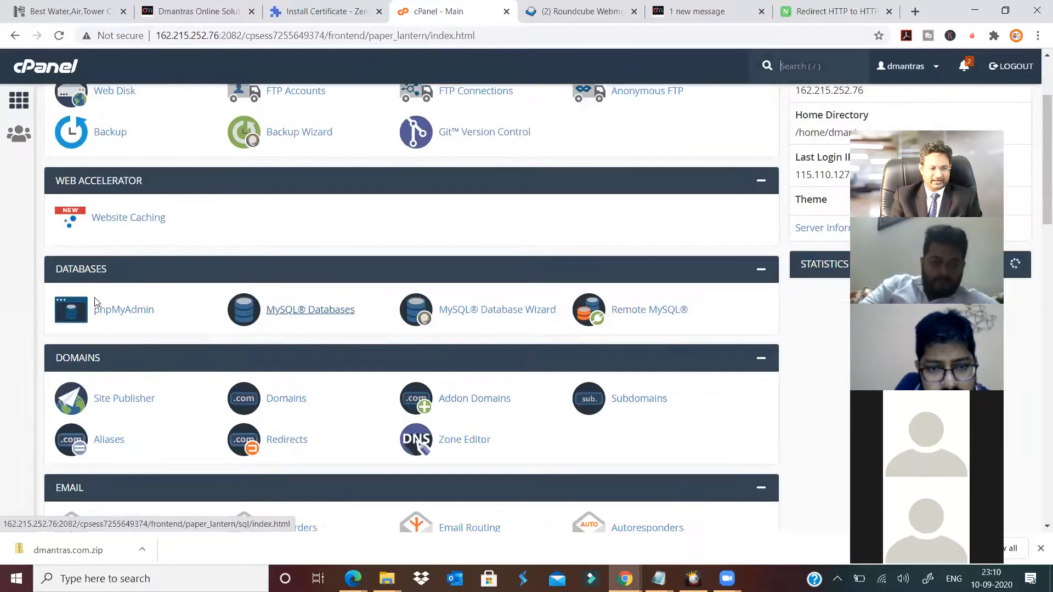
scroll(299, 333, down, 1)
click(292, 324)
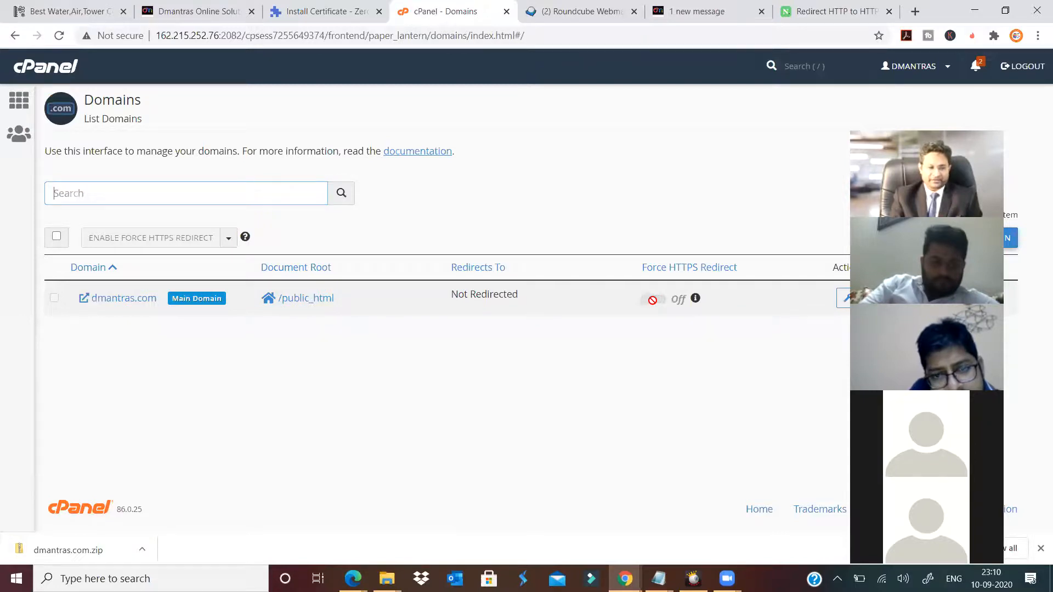
click(57, 235)
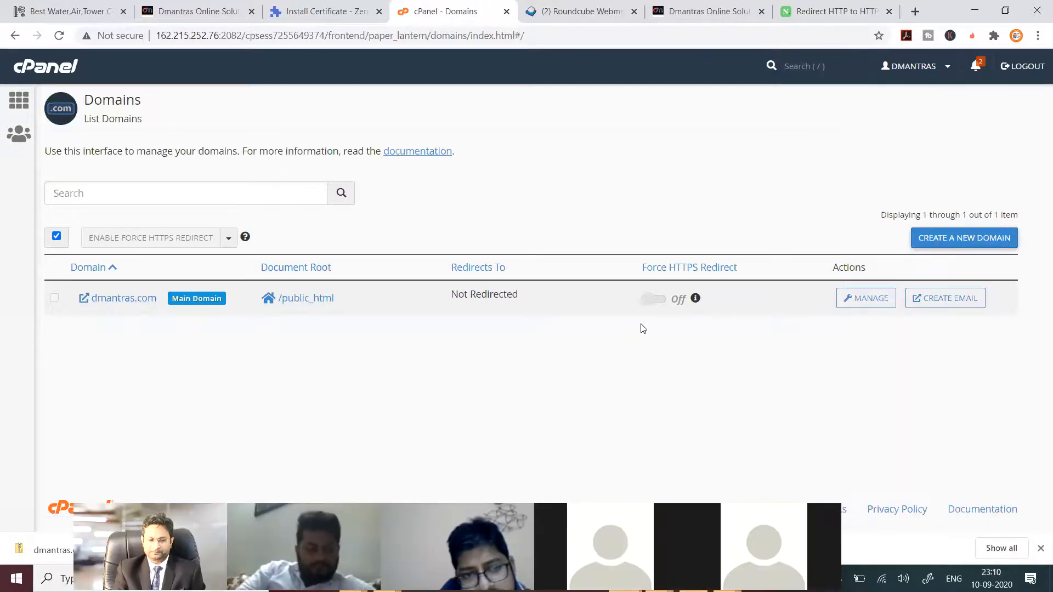
click(875, 303)
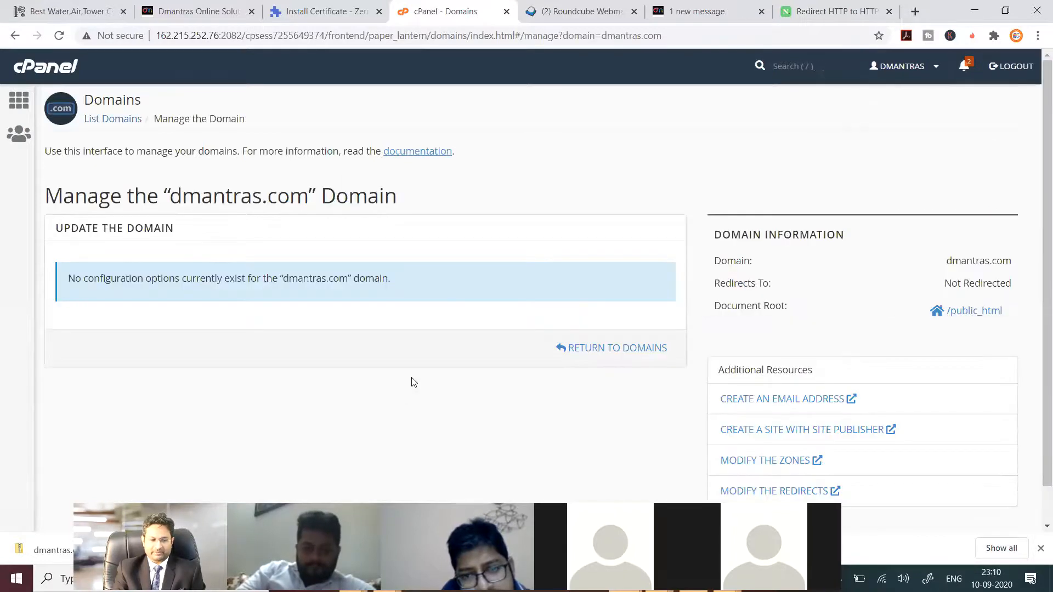
In Redirects, leave Wild Card Redirect off and choose dmantras.com as the source domain.
scroll(415, 379, down, 1)
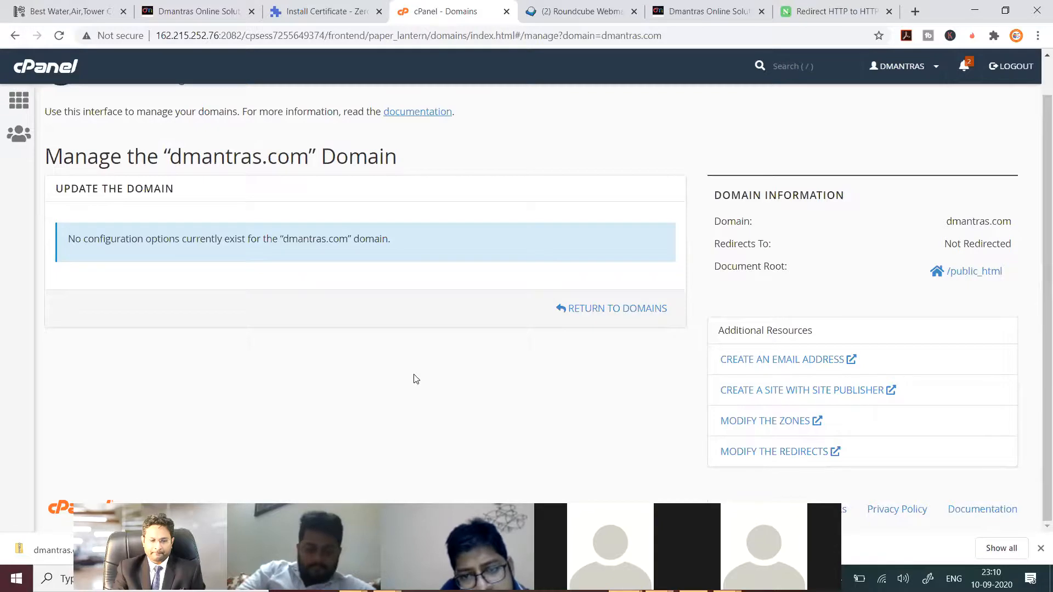
click(791, 457)
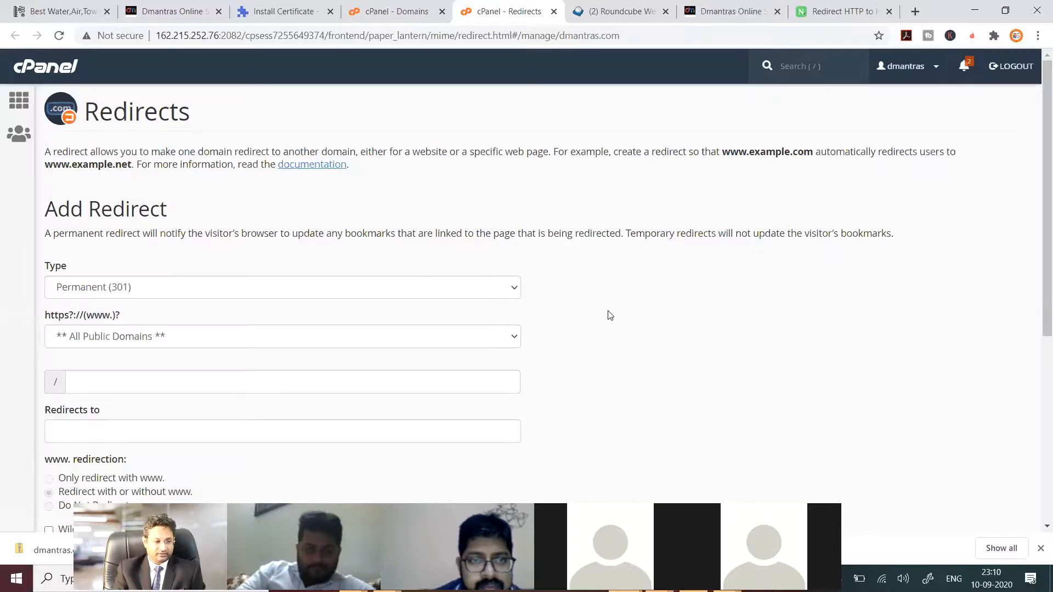
scroll(608, 315, down, 4)
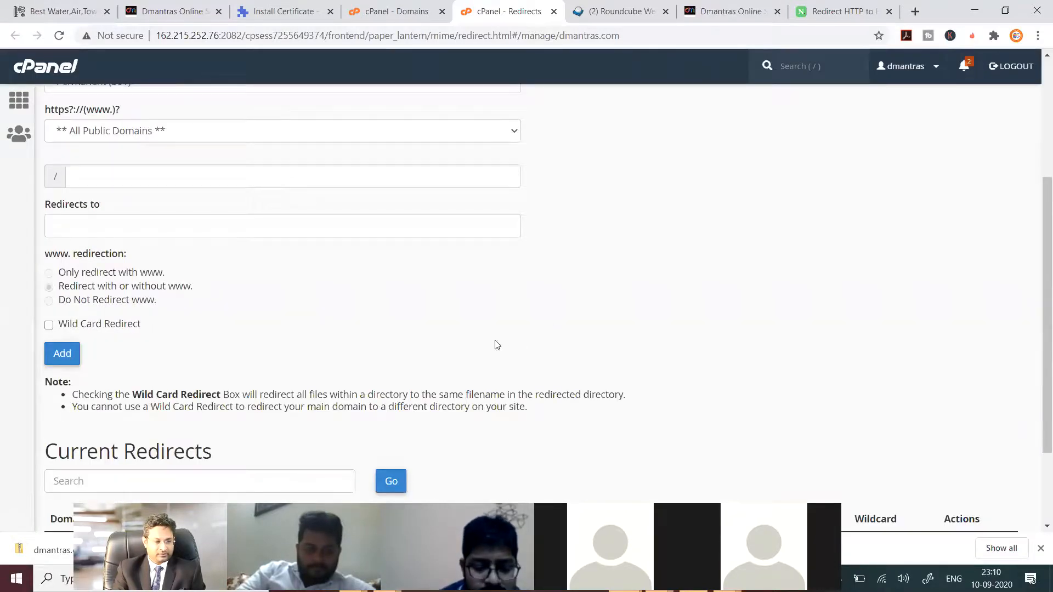
click(85, 328)
scroll(234, 349, down, 2)
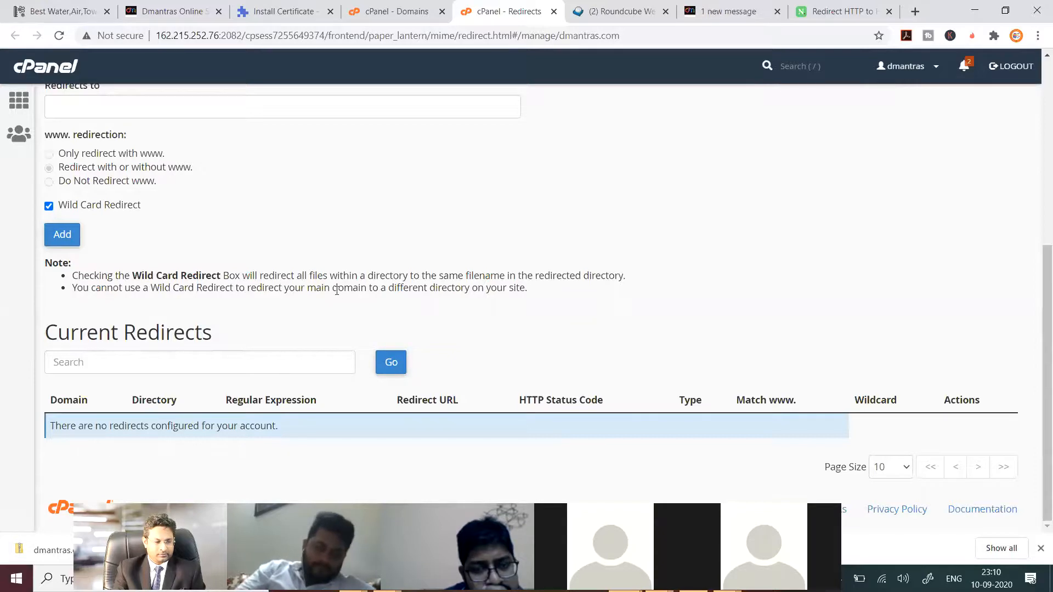
click(49, 205)
scroll(282, 255, up, 1)
scroll(284, 285, up, 5)
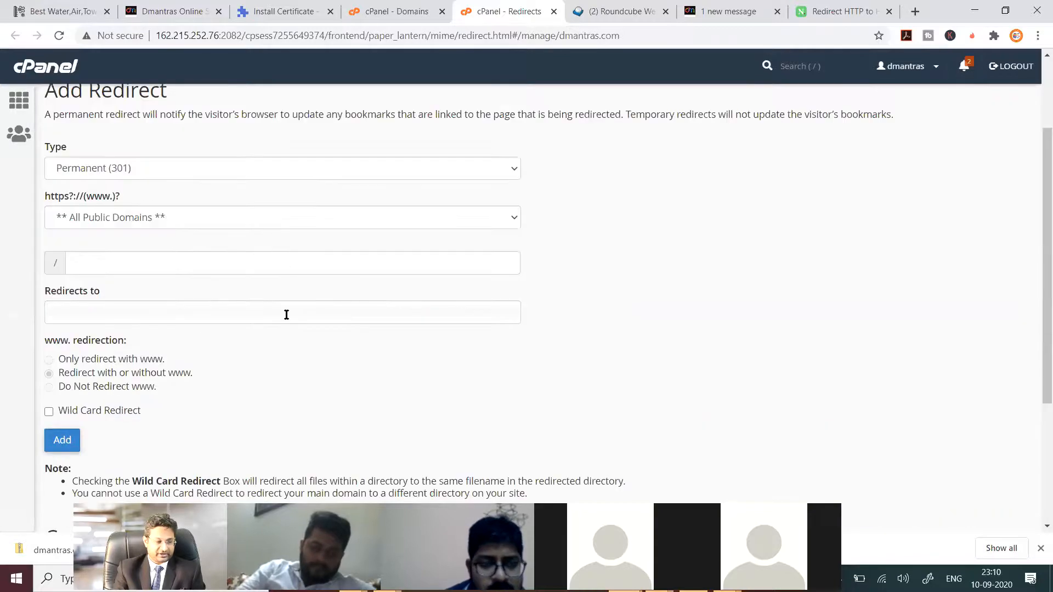
click(178, 340)
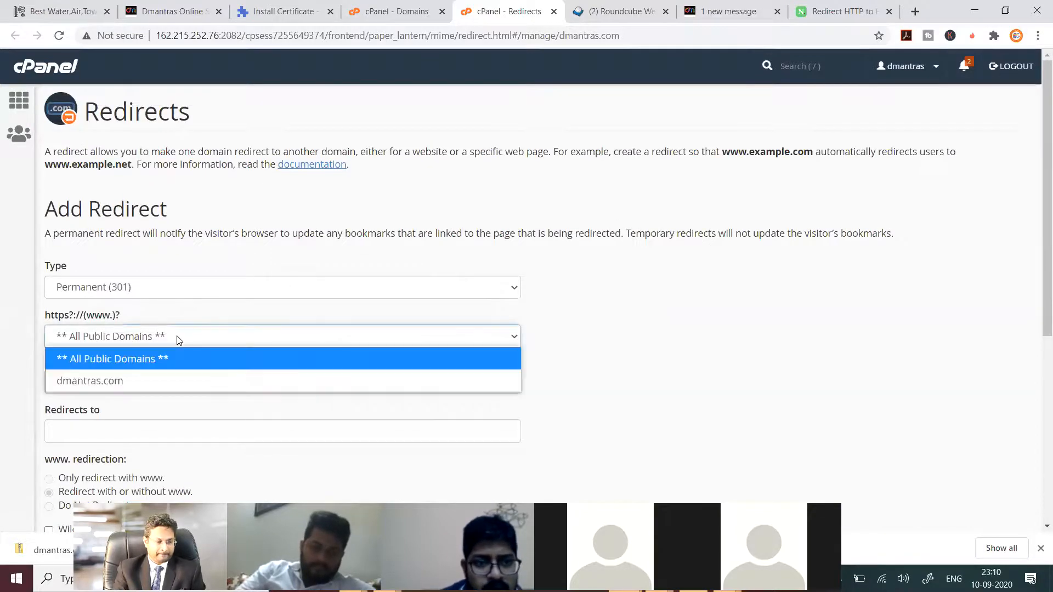
click(152, 381)
click(588, 334)
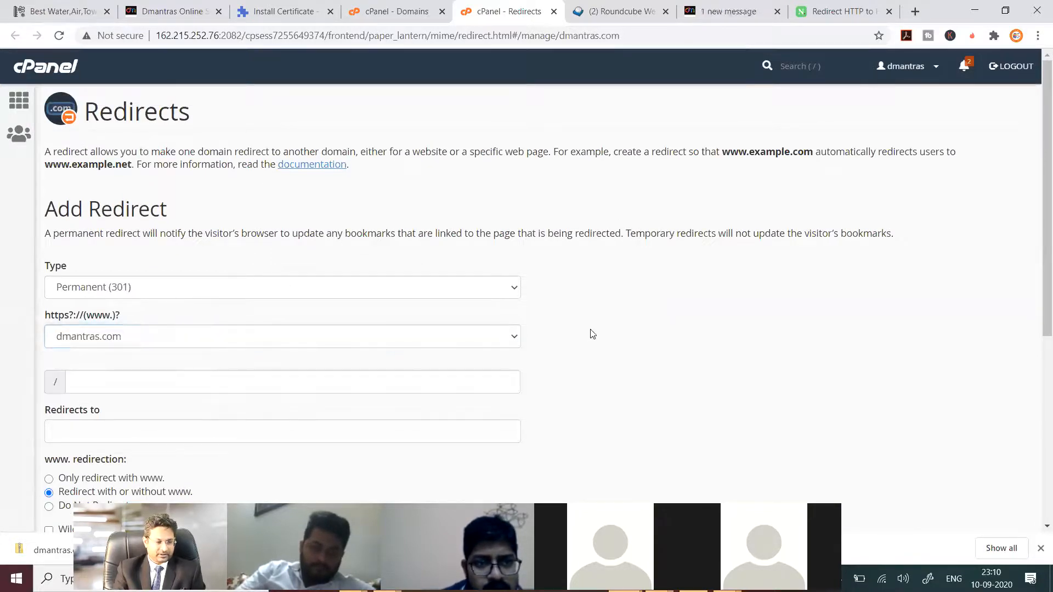
scroll(348, 275, down, 4)
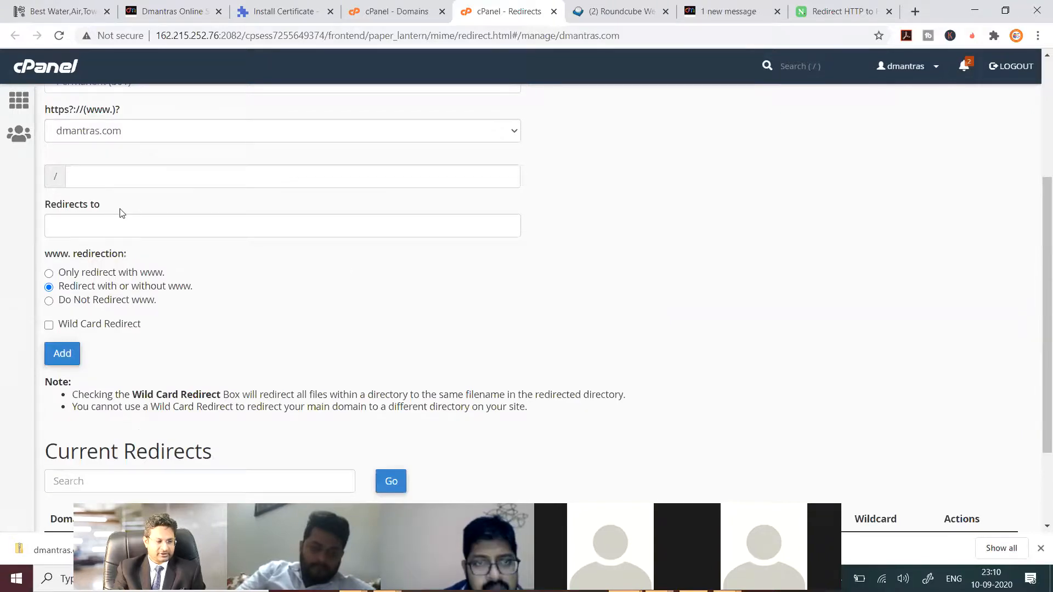
scroll(118, 211, up, 1)
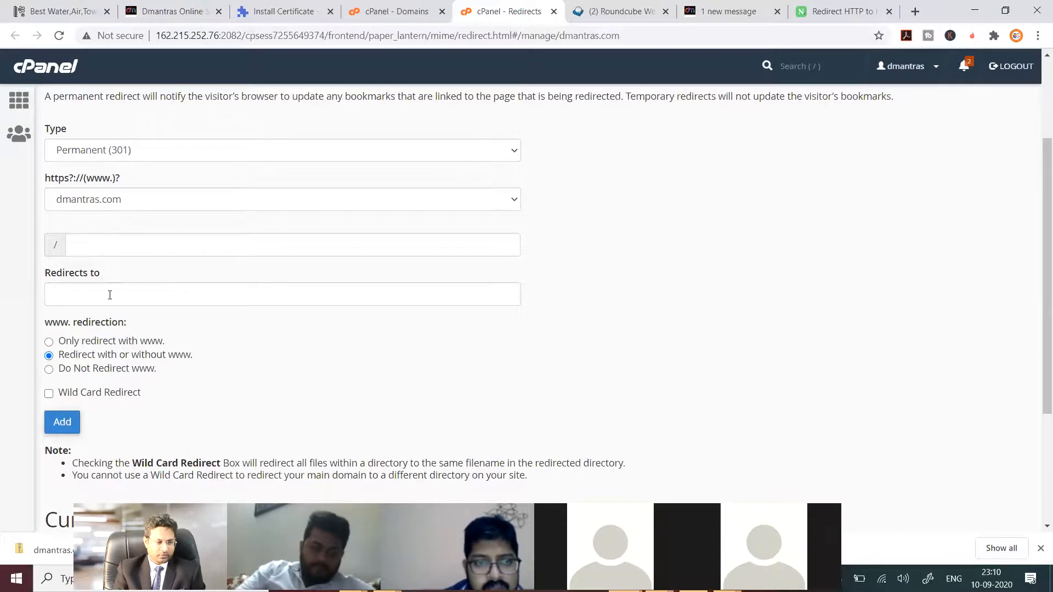
scroll(44, 142, up, 2)
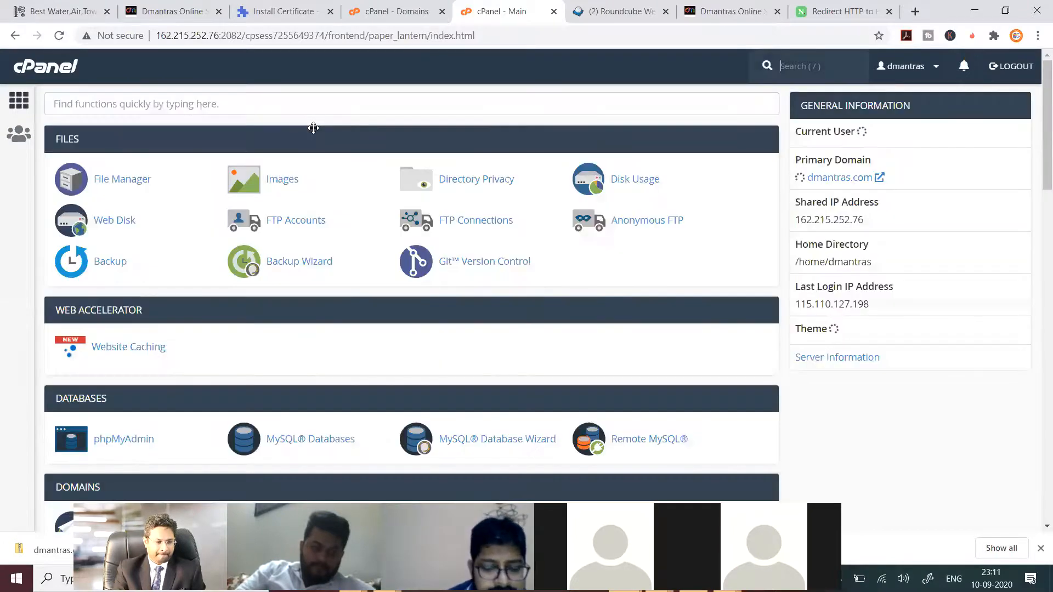
Return to cPanel home, then switch to the HTTP-to-HTTPS guide tab.
click(396, 11)
click(496, 11)
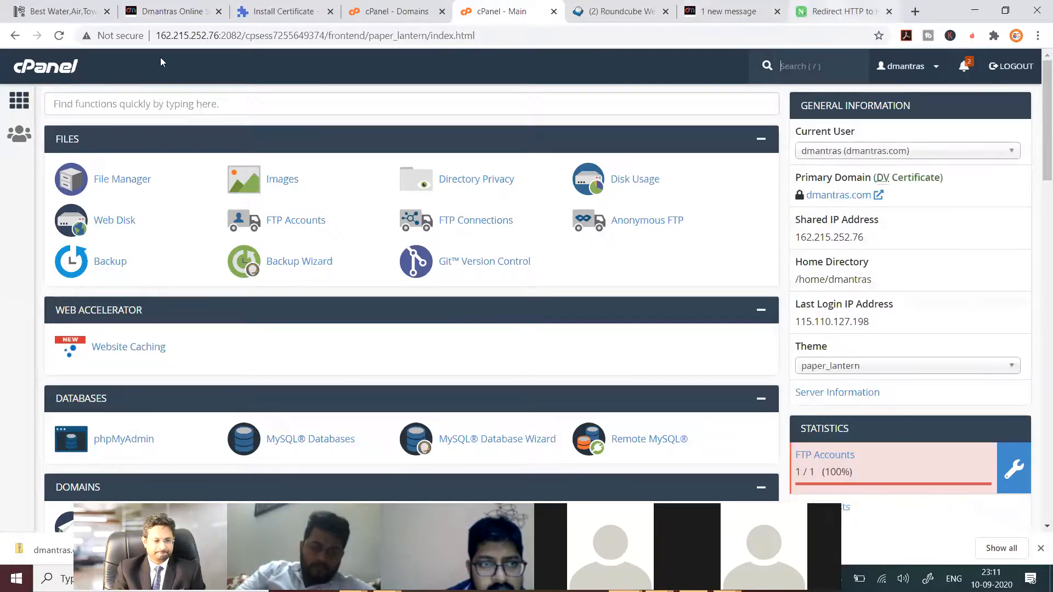
click(839, 11)
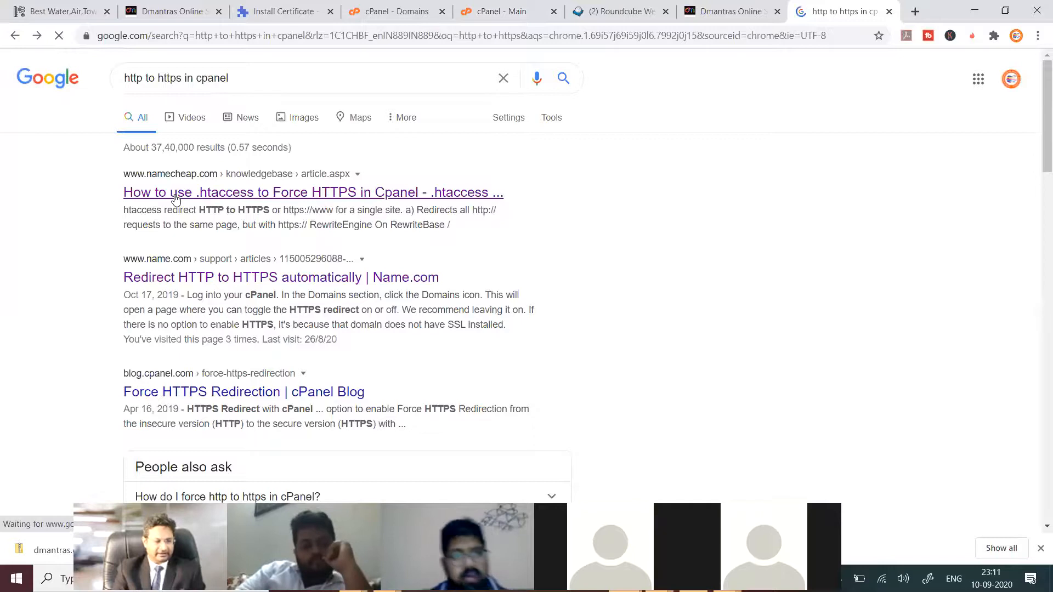
Open Namecheap's 'How to use .htaccess to Force HTTPS in Cpanel' and scroll to the rewriterule use cases.
click(176, 198)
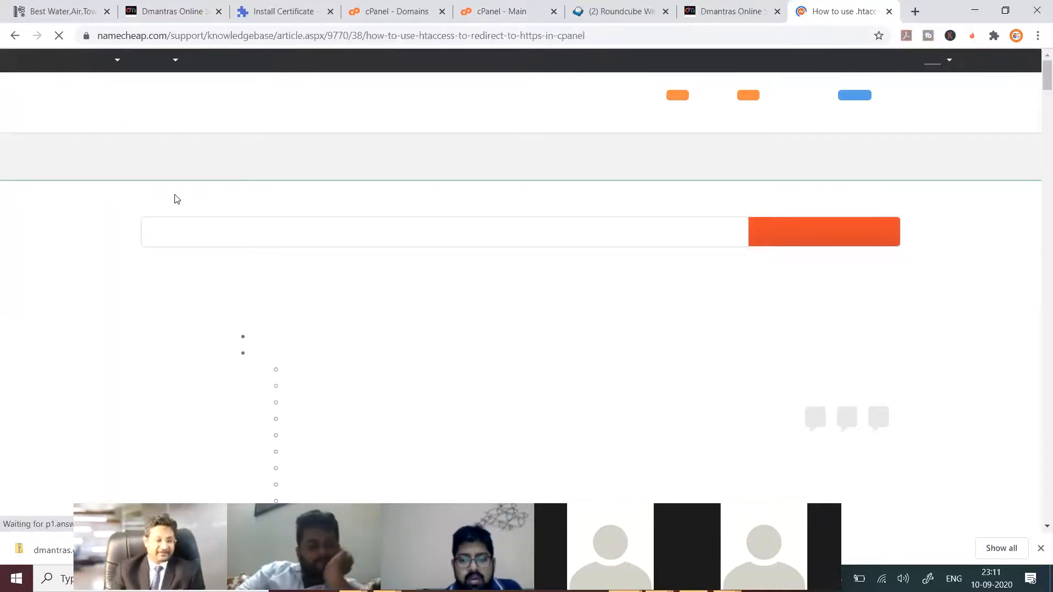
scroll(398, 328, down, 8)
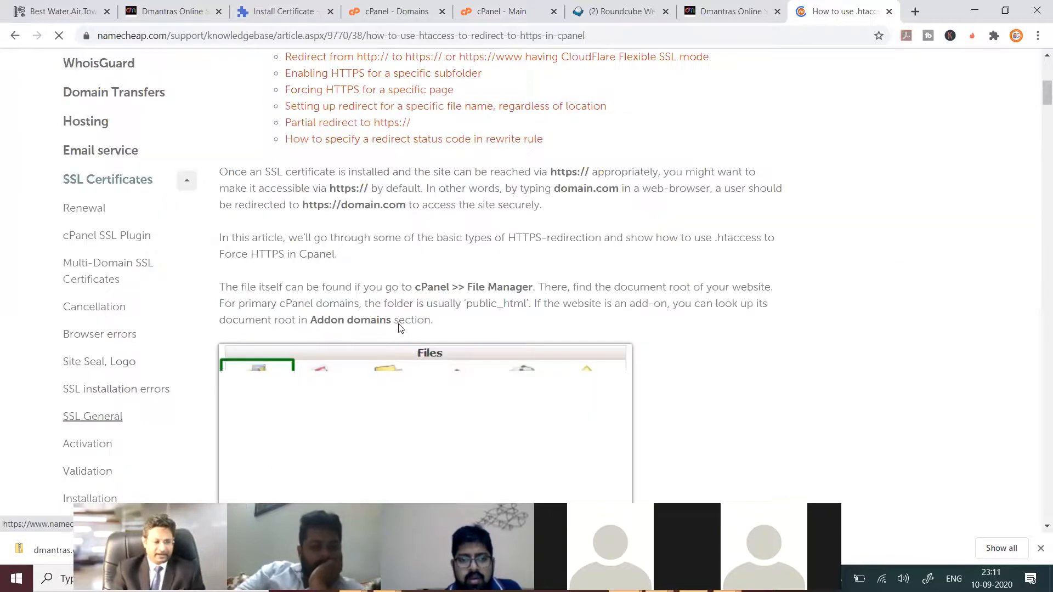
scroll(270, 130, down, 5)
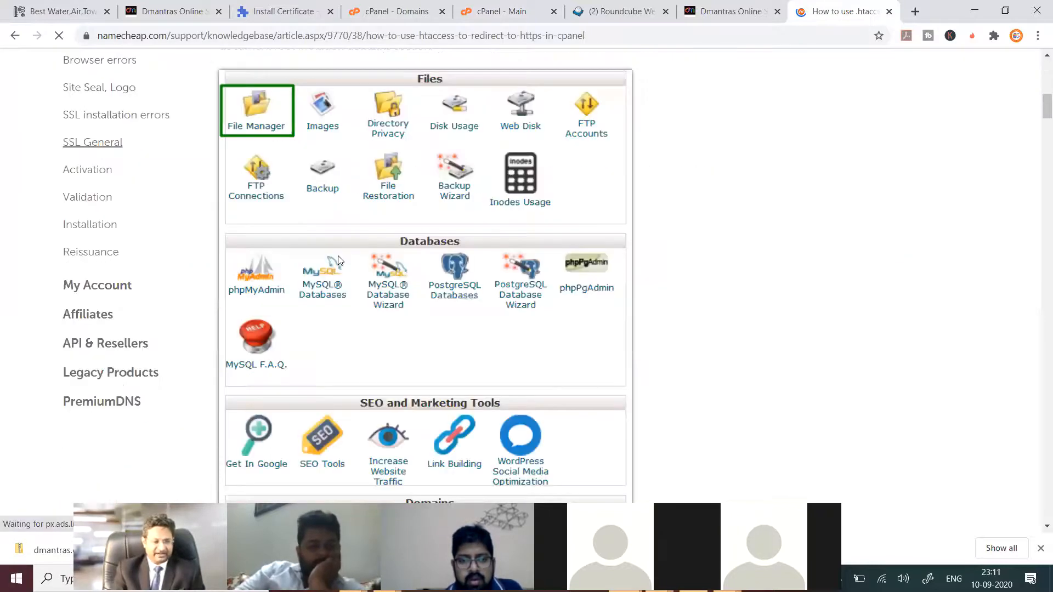
scroll(332, 296, down, 14)
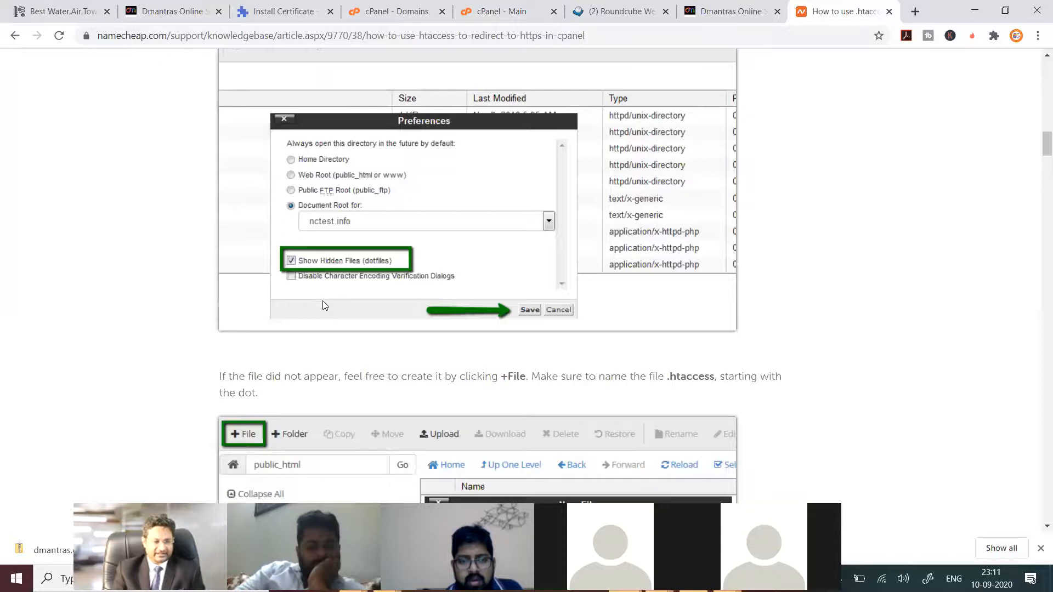
scroll(397, 327, down, 4)
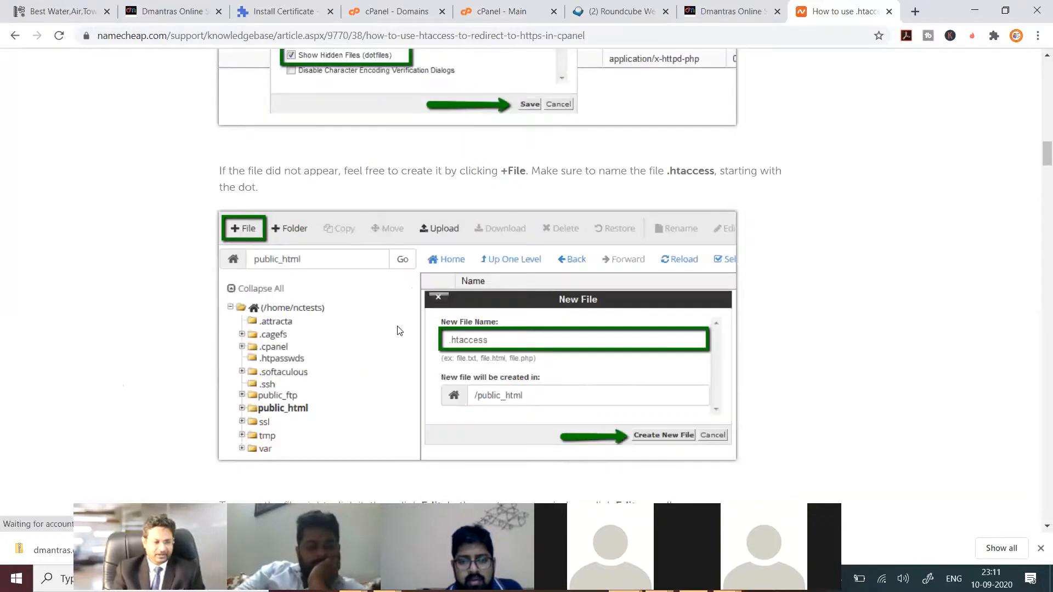
scroll(399, 330, down, 7)
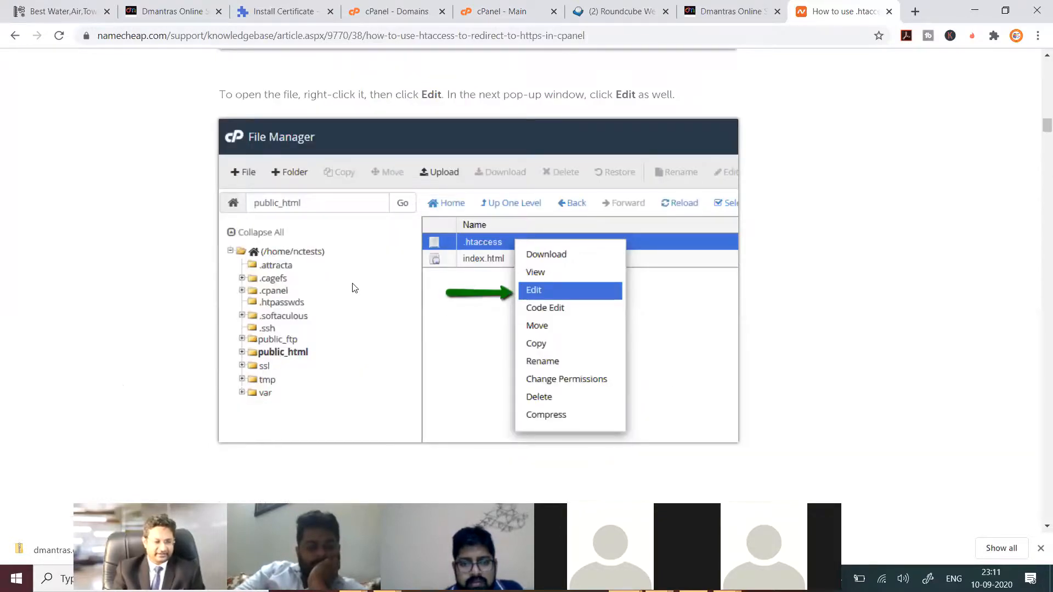
scroll(342, 299, down, 12)
scroll(330, 275, down, 3)
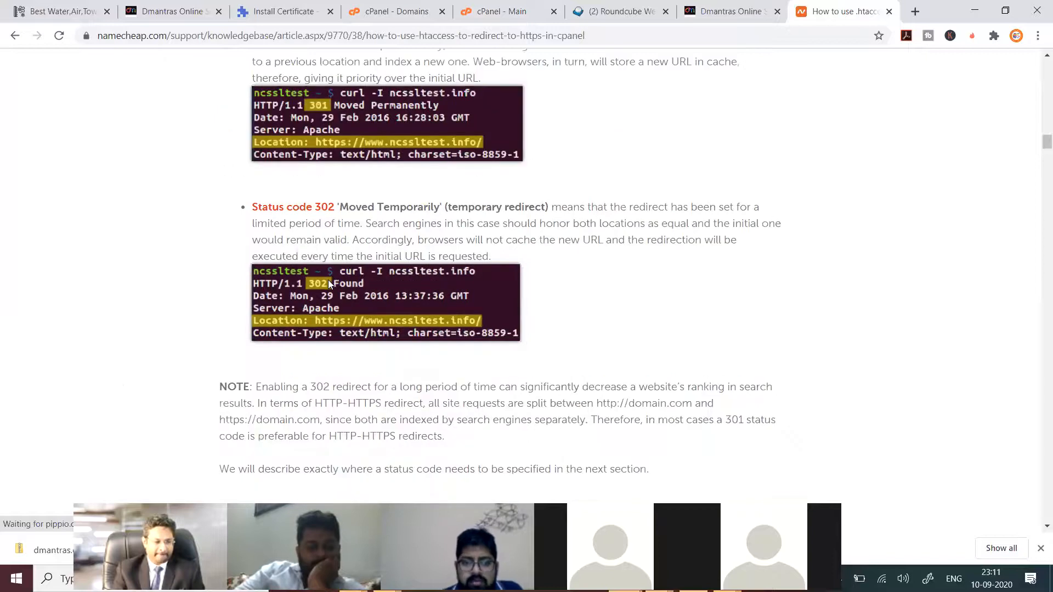
scroll(328, 280, down, 4)
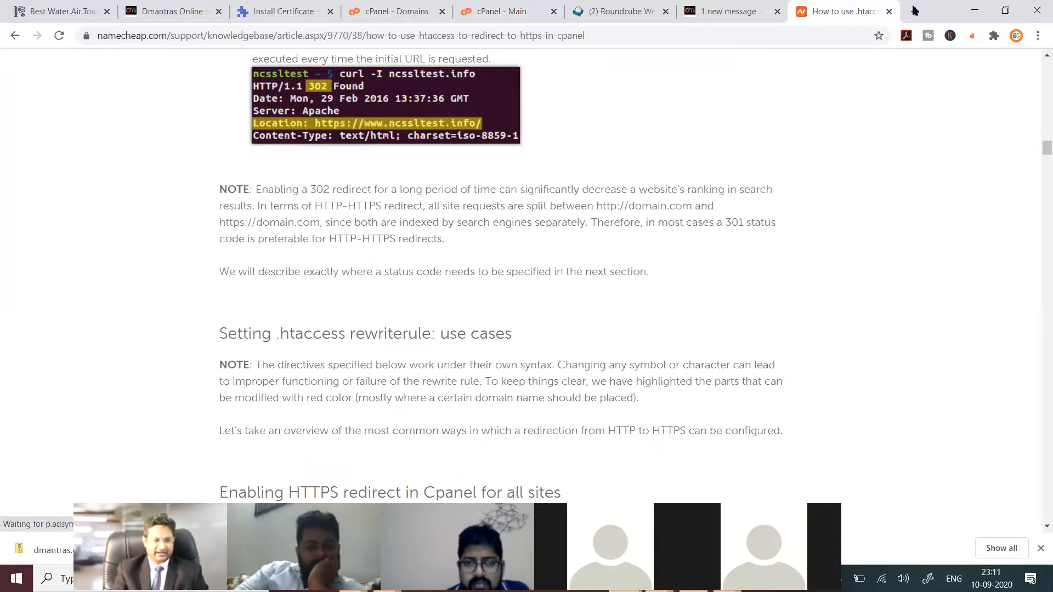
scroll(329, 164, down, 6)
Search '.htaccess redirect http to https' in a new tab and open the freeCodeCamp guide.
key(ctrl+t)
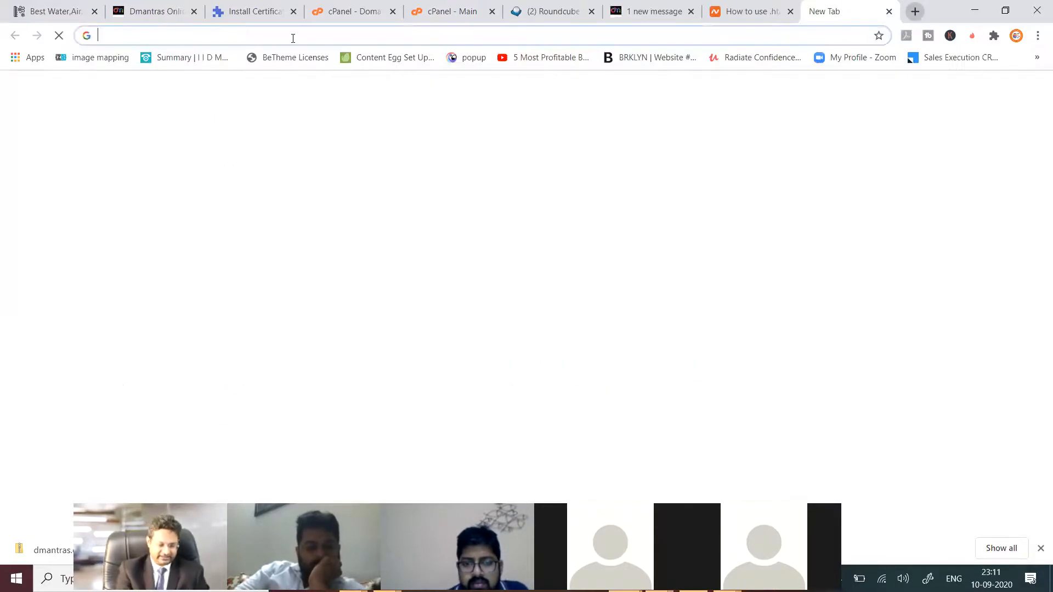
text(.htt)
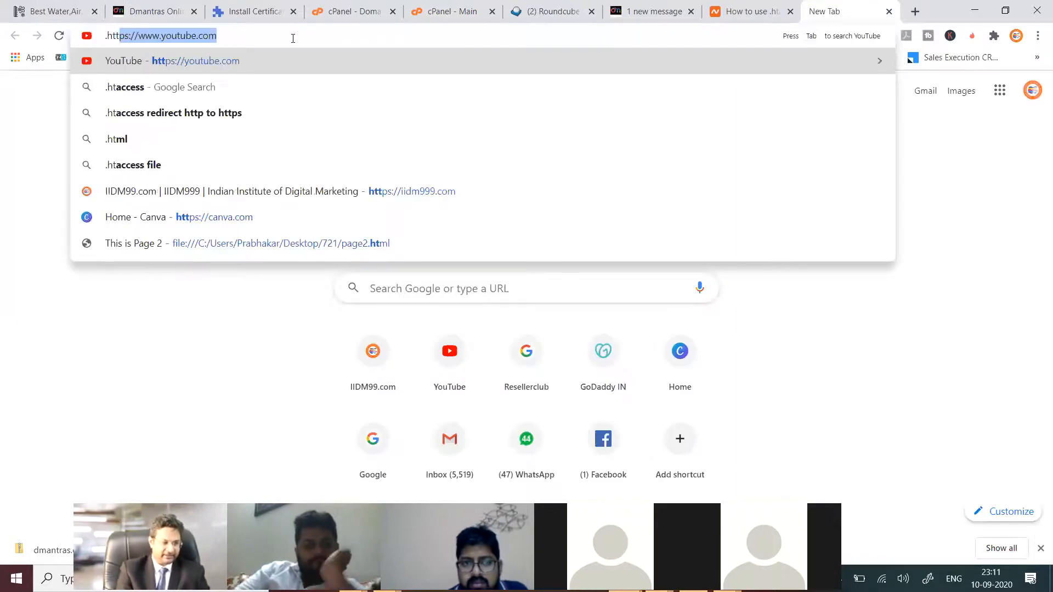
key(BackSpace)
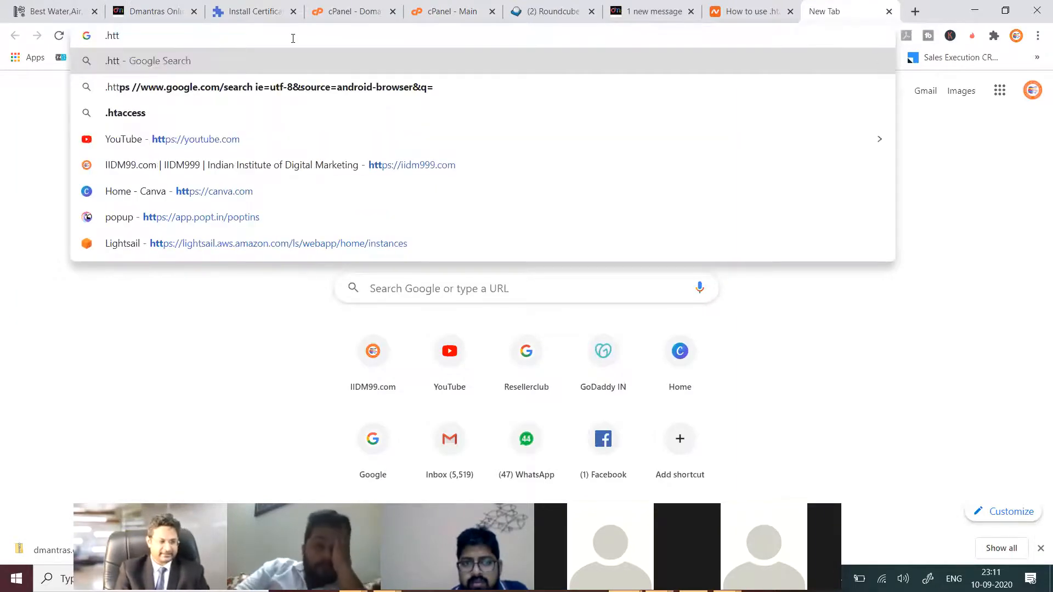
key(Down)
key(Down)
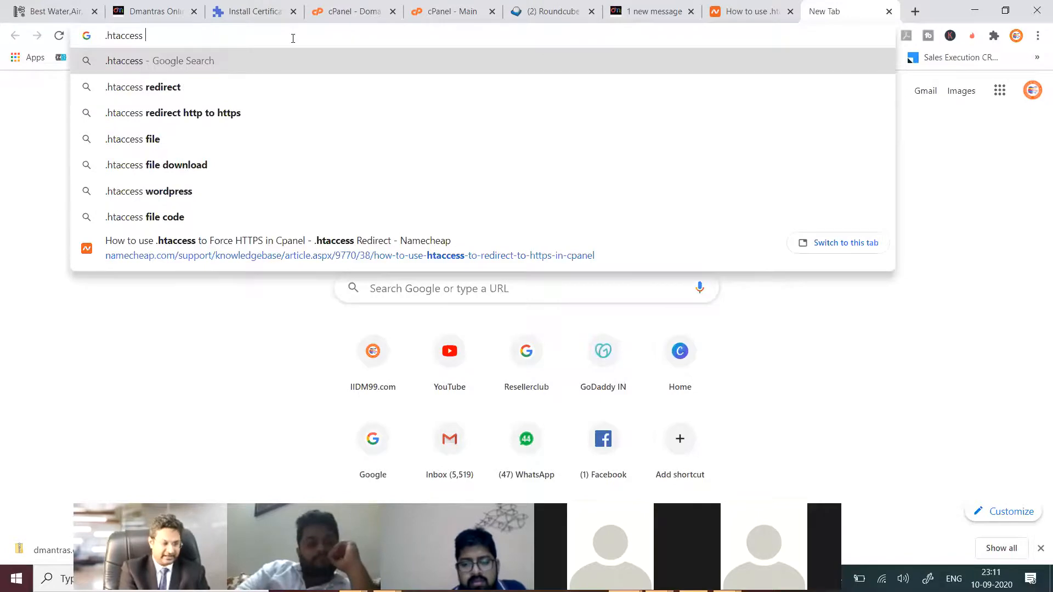
text(re)
key(End)
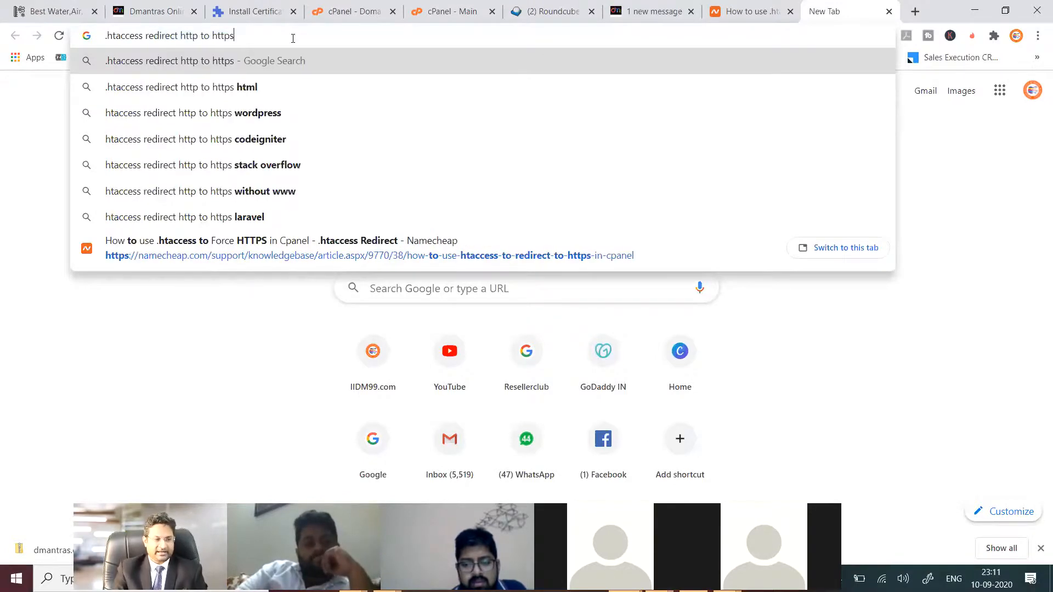
click(269, 61)
click(176, 193)
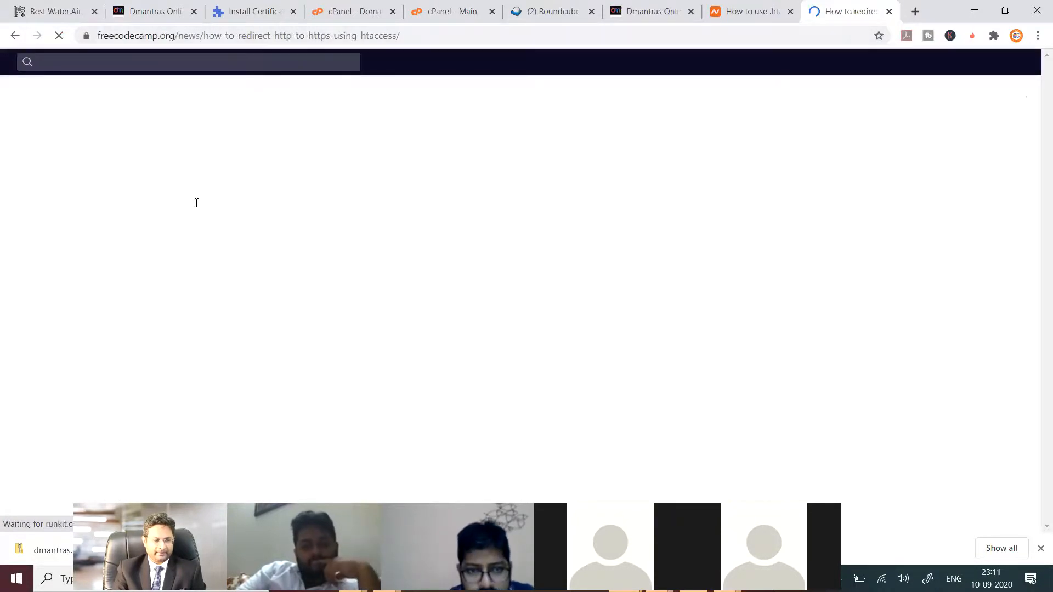
Scroll to the 'Redirecting HTTP to HTTPS' section and read the Redirect All Web Traffic RewriteEngine rules.
scroll(350, 270, down, 8)
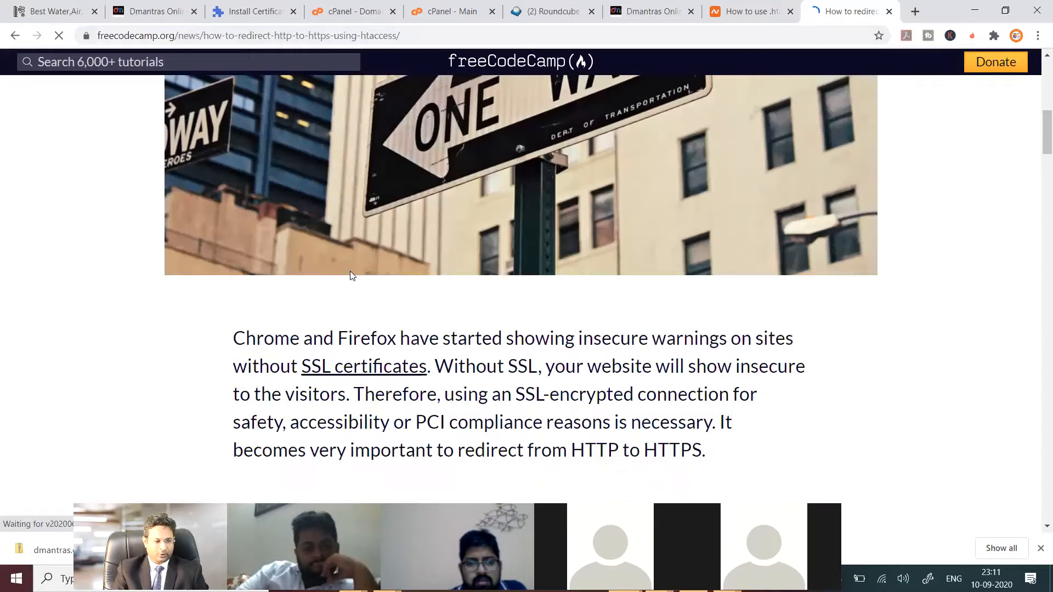
scroll(349, 270, down, 10)
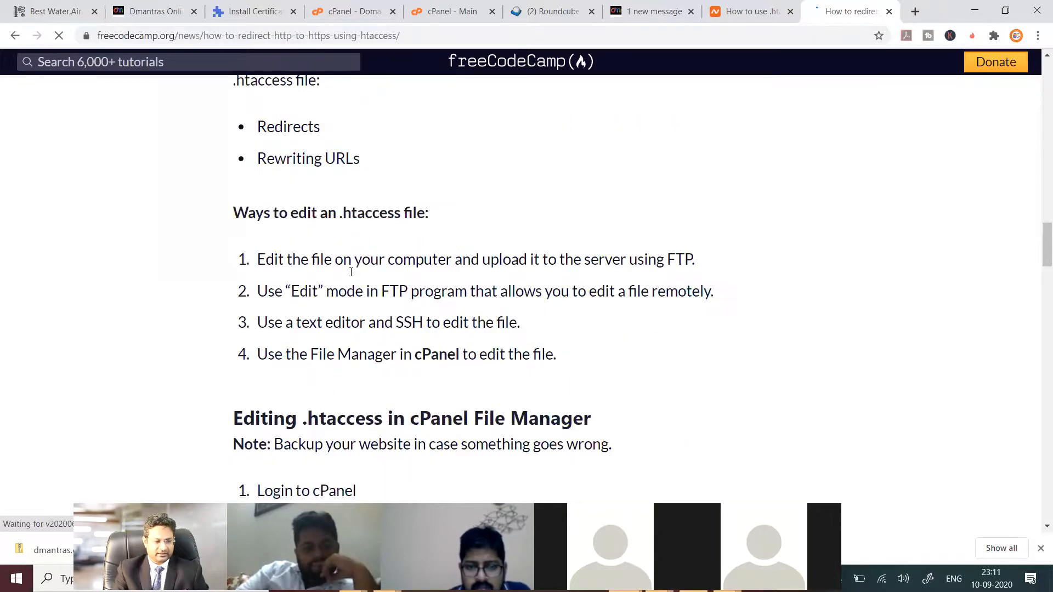
scroll(351, 272, down, 8)
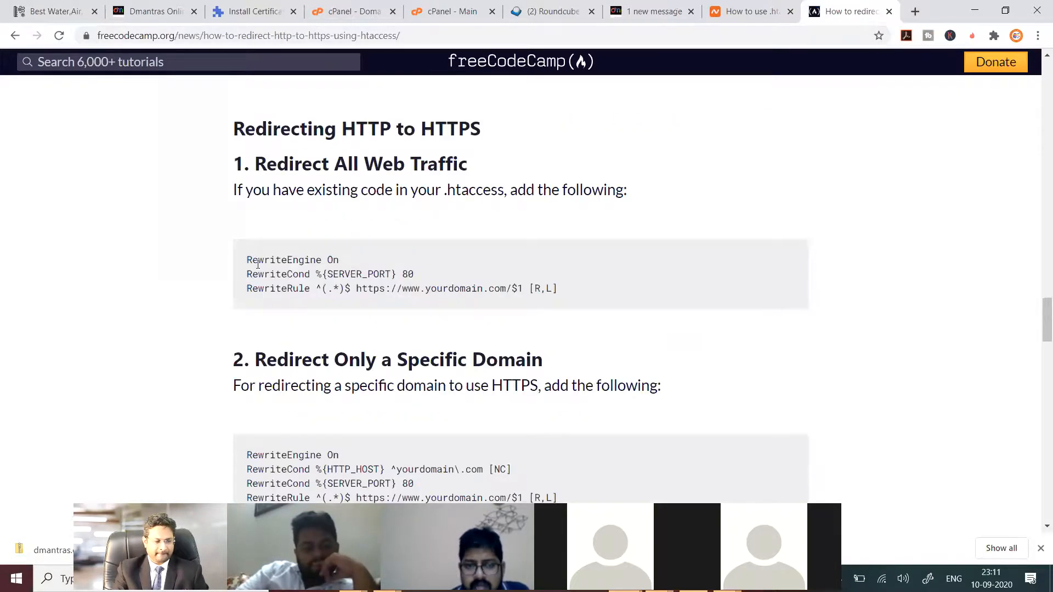
scroll(293, 274, down, 2)
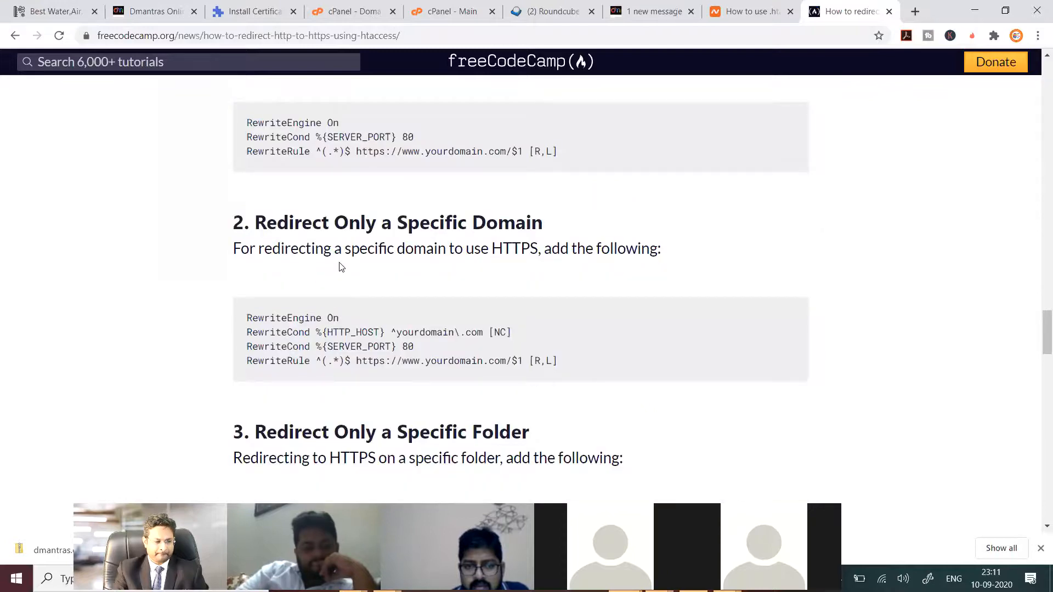
scroll(340, 267, up, 1)
drag(572, 221, 252, 189)
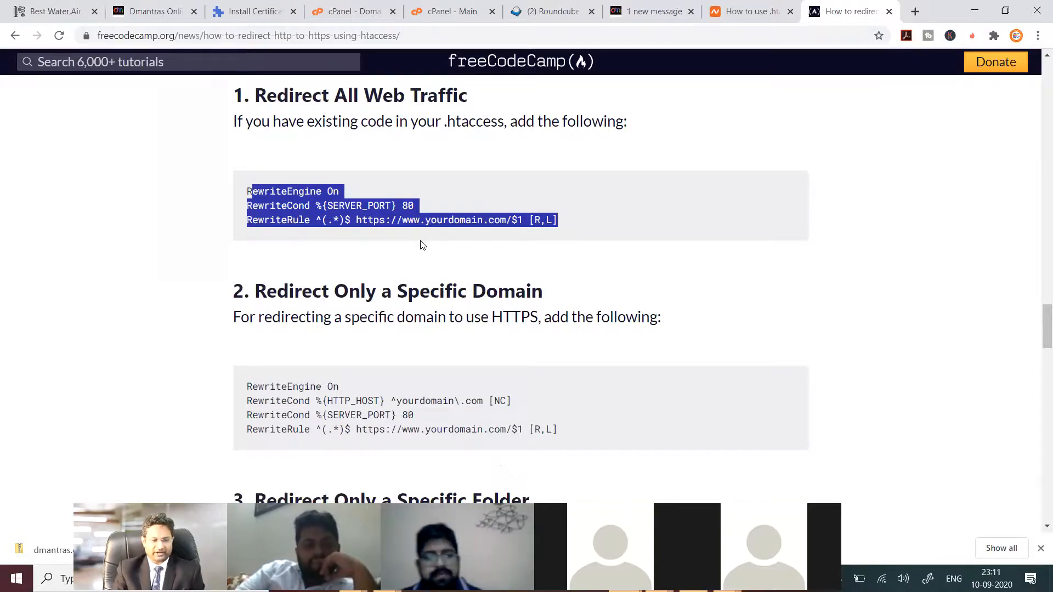
scroll(420, 244, down, 3)
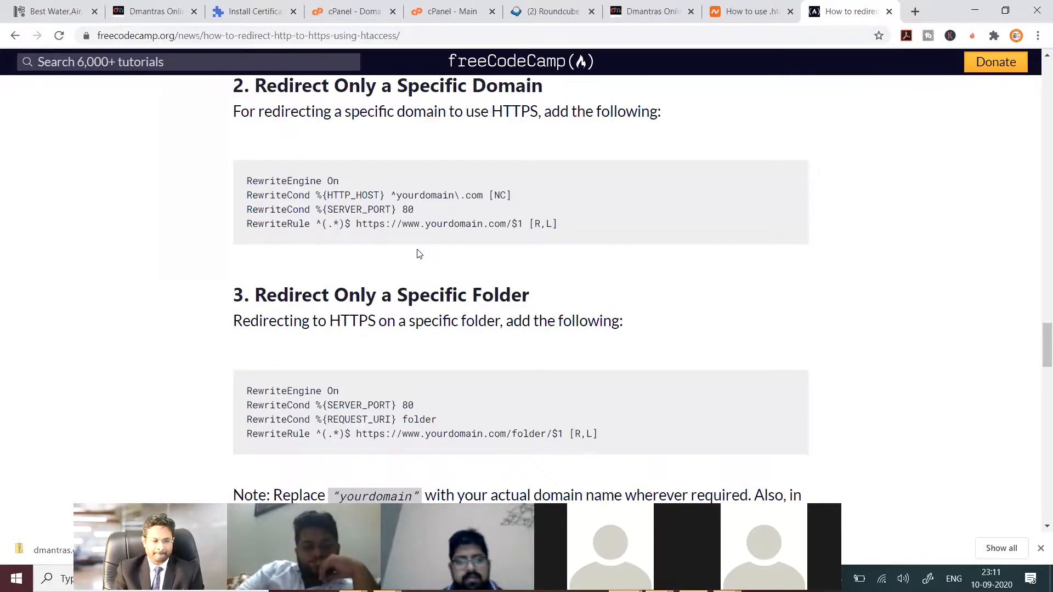
scroll(419, 252, down, 3)
scroll(418, 252, up, 4)
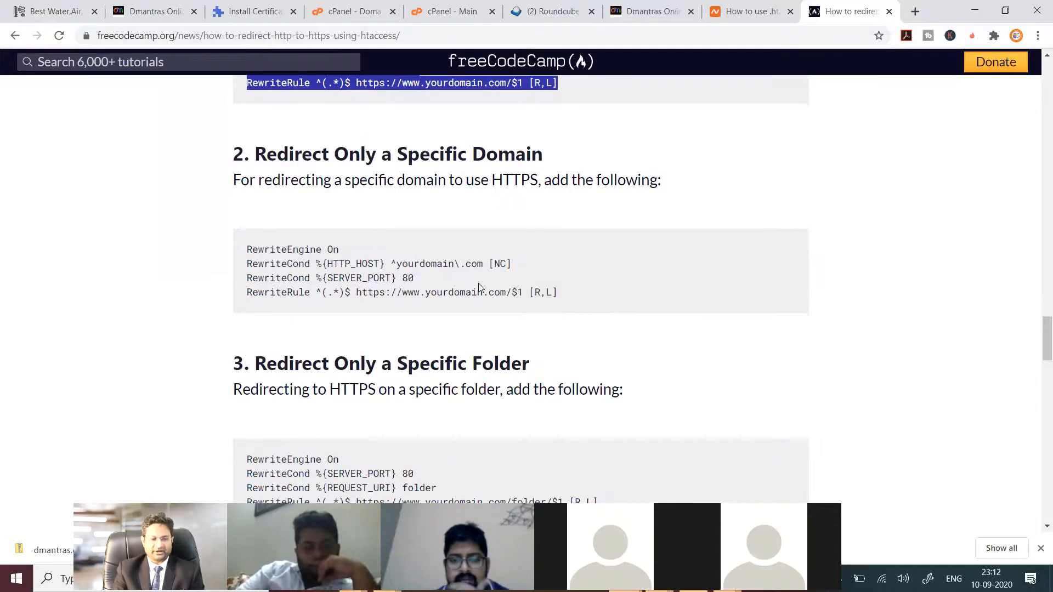
scroll(485, 282, up, 4)
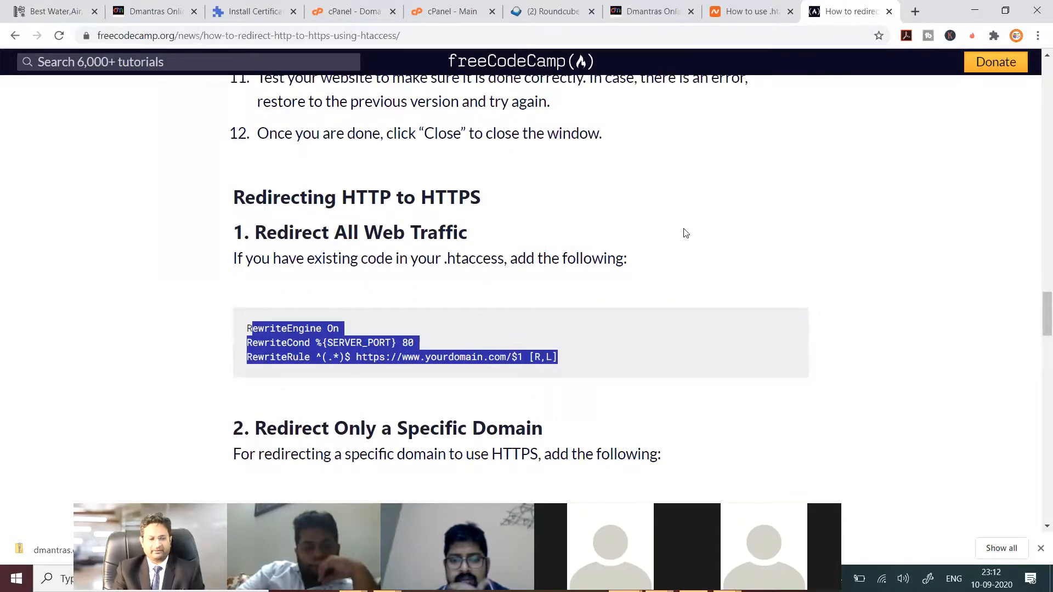
click(683, 227)
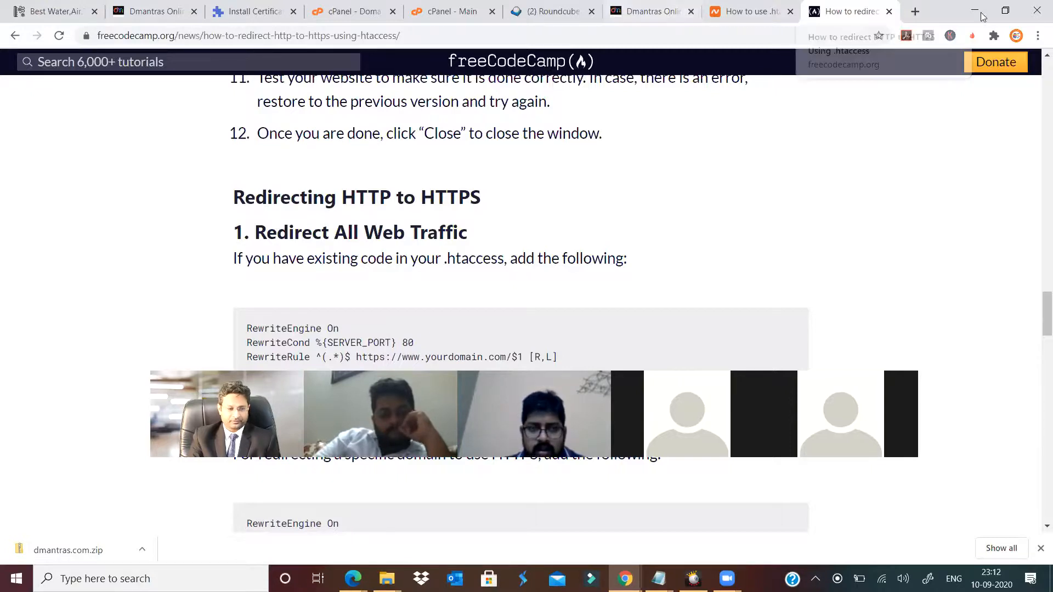
Load dmantras.com in a new incognito window.
click(1038, 35)
click(946, 92)
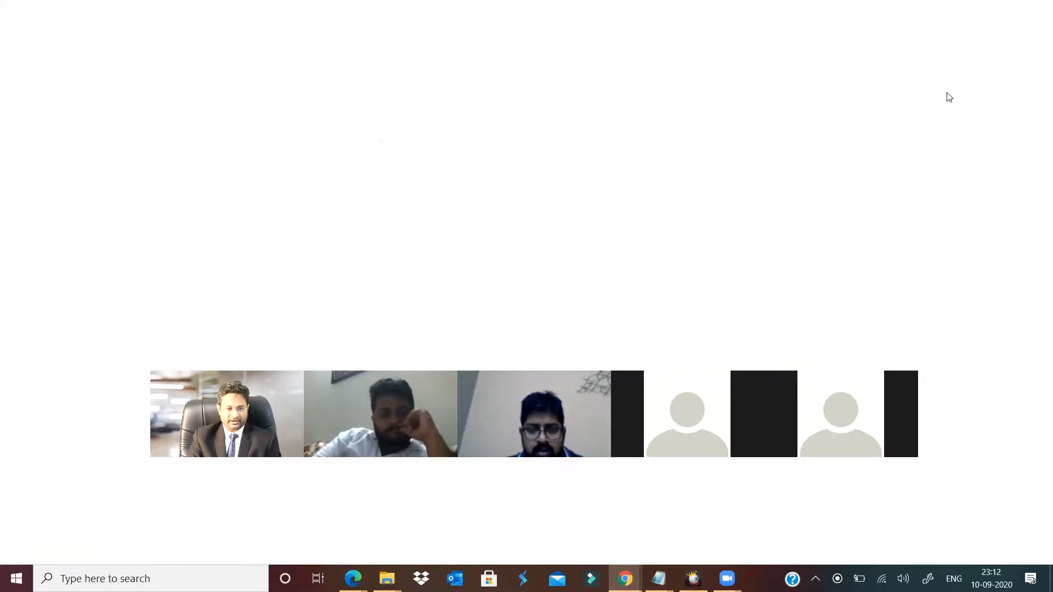
text(dmantras.com)
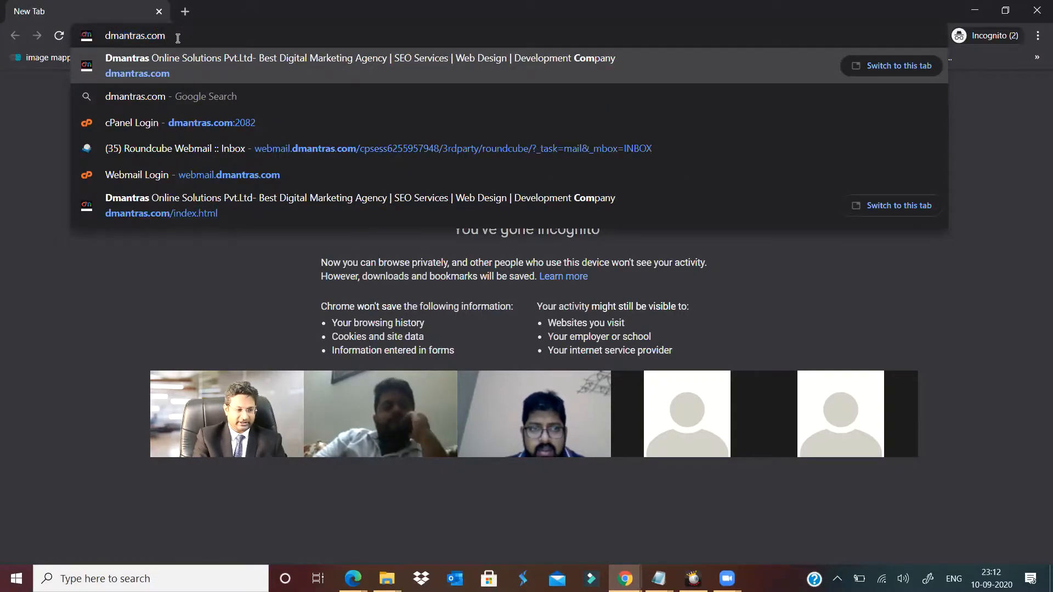
key(Return)
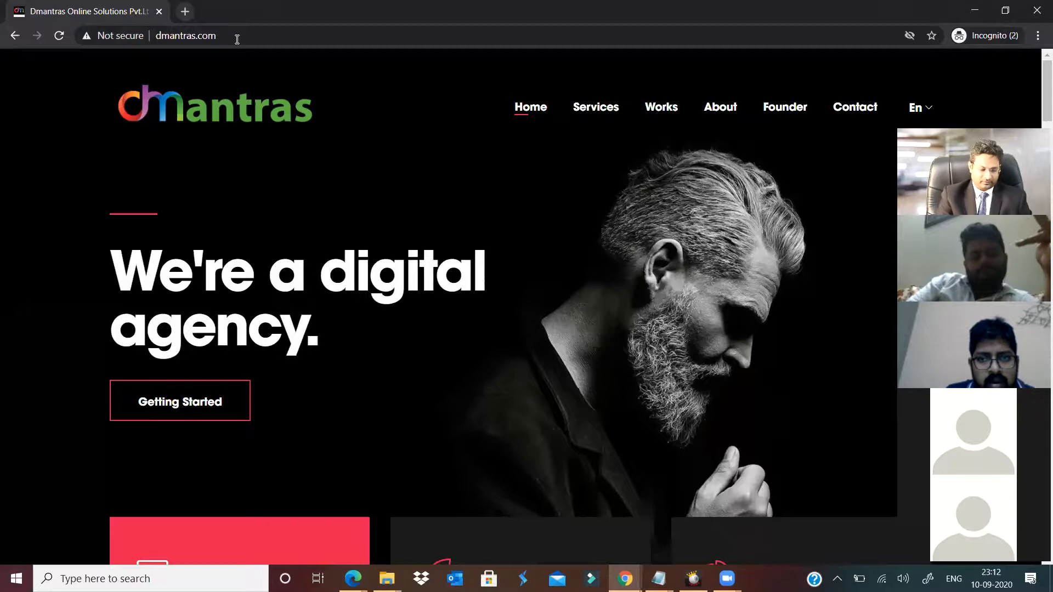
Google 'dmantras' in another tab, then close the 'Not secure' dmantras.com tab.
key(ctrl+t)
text(goo)
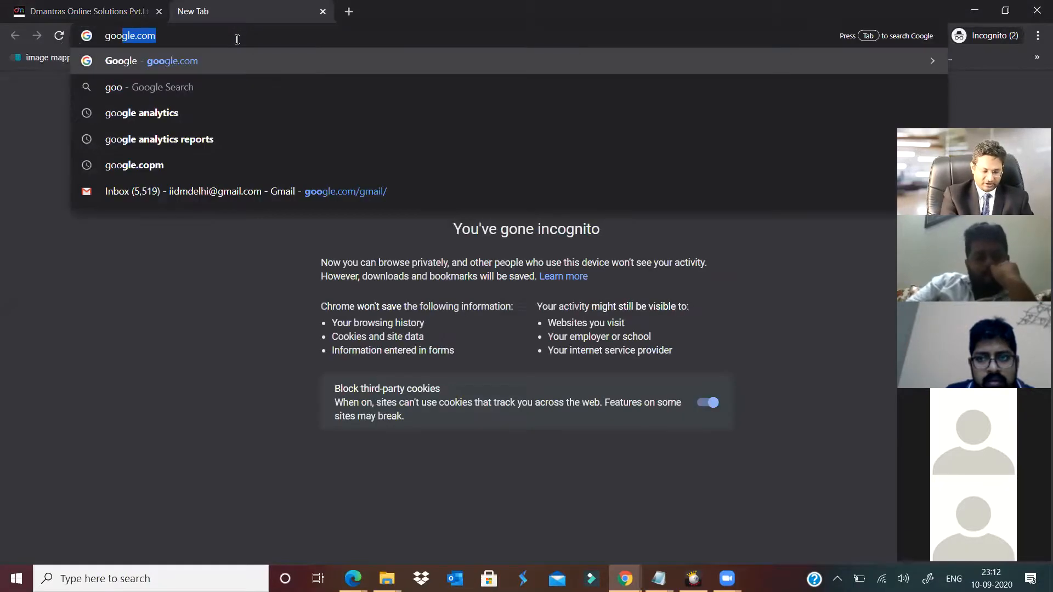
text(gle.c)
key(Return)
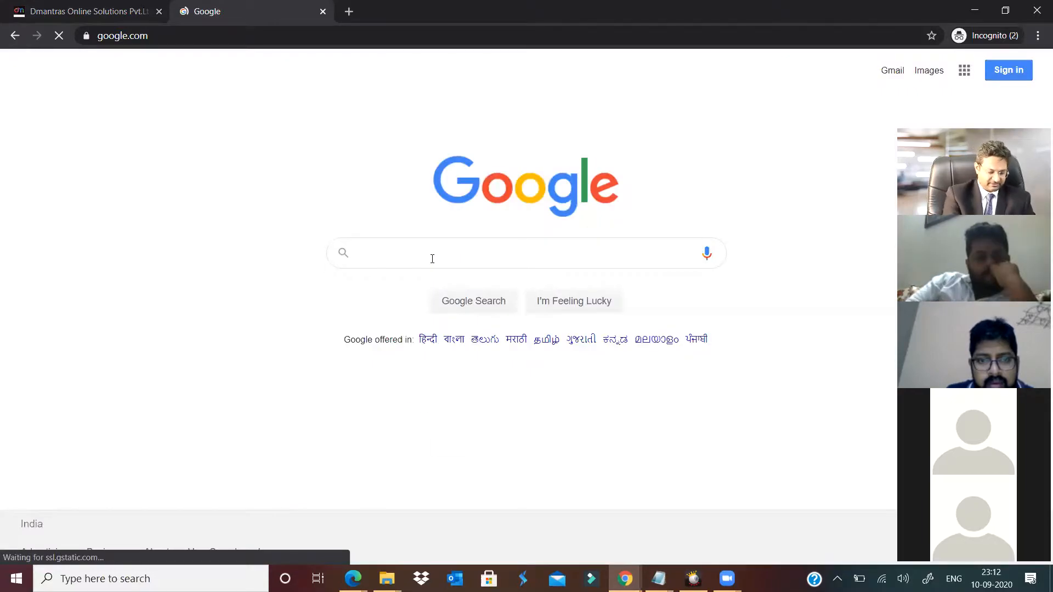
click(432, 258)
text(dman)
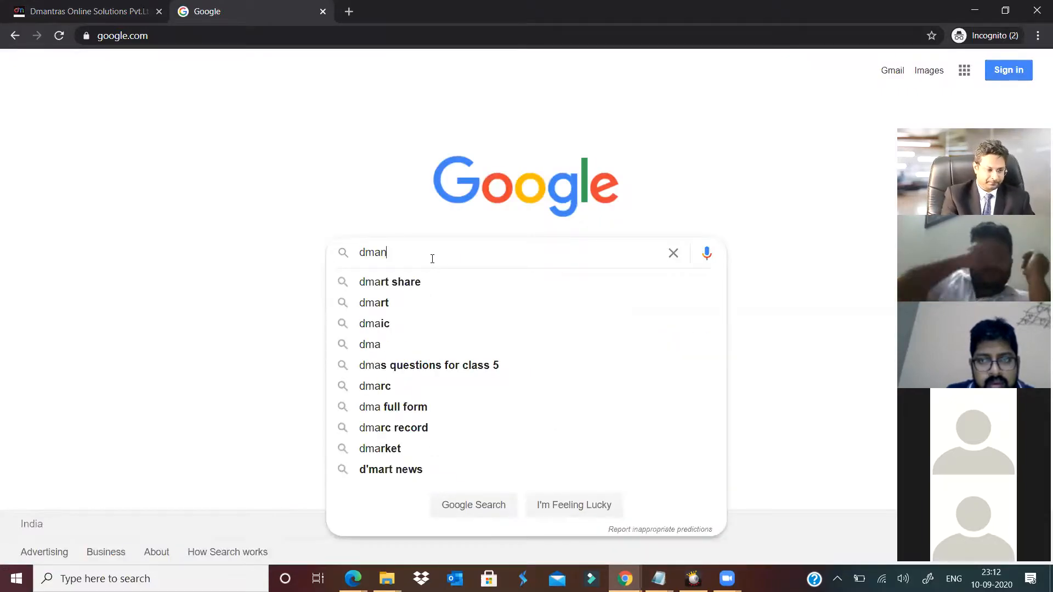
text(tras)
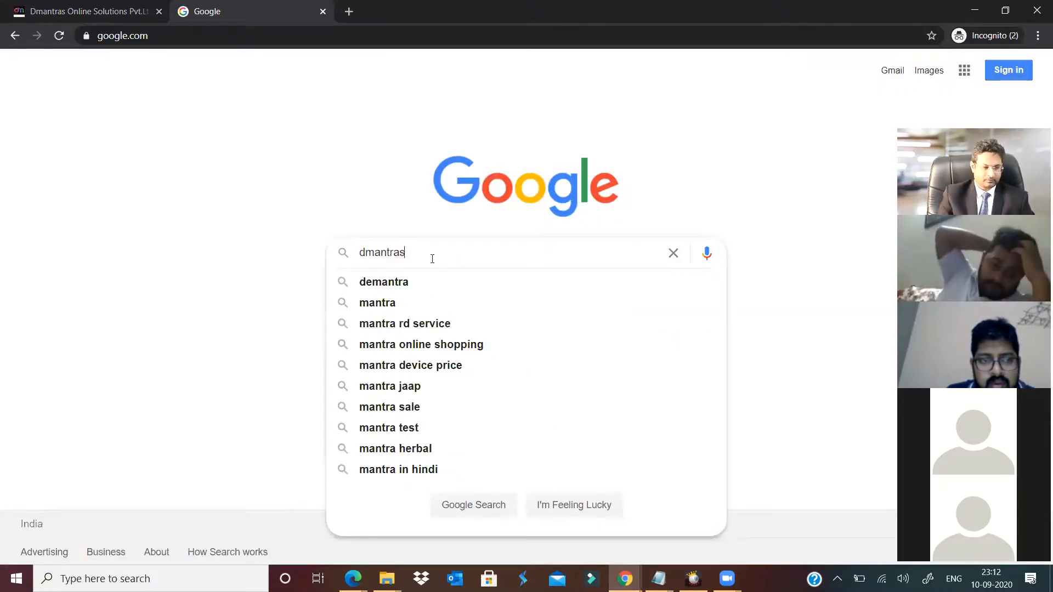
key(Return)
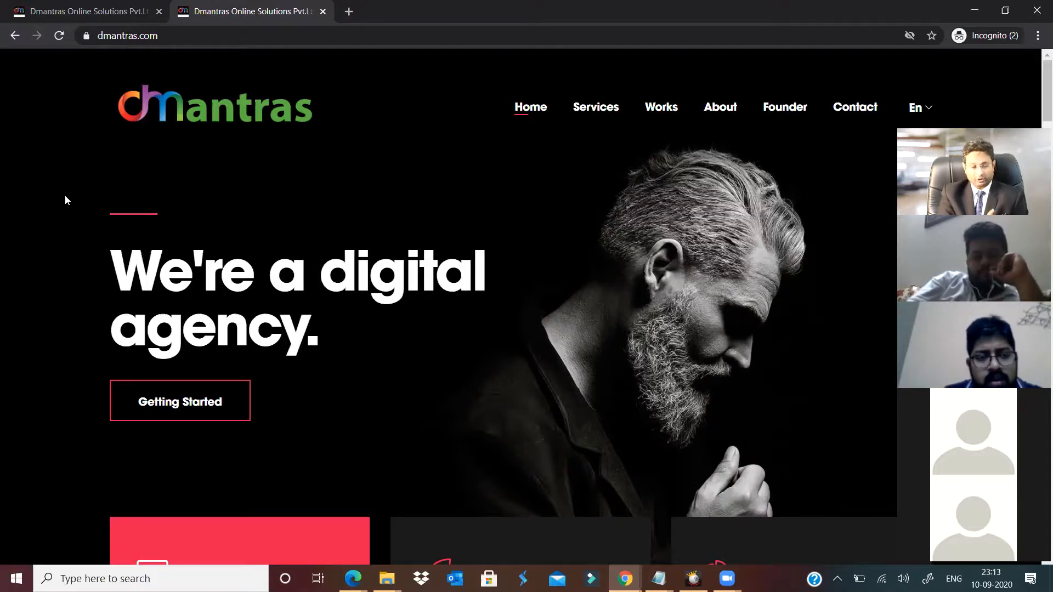
click(70, 9)
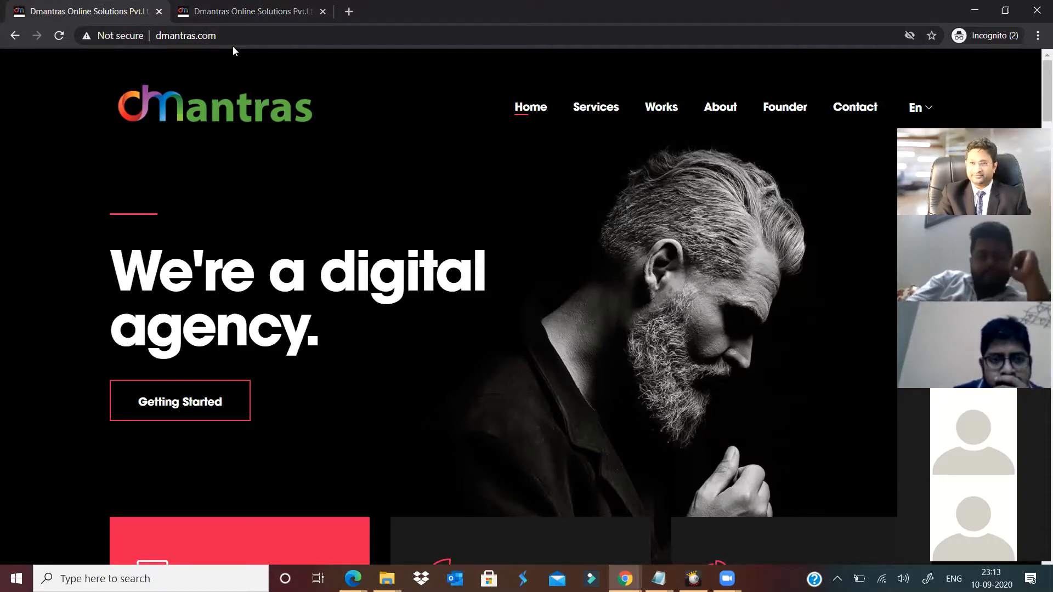
click(159, 12)
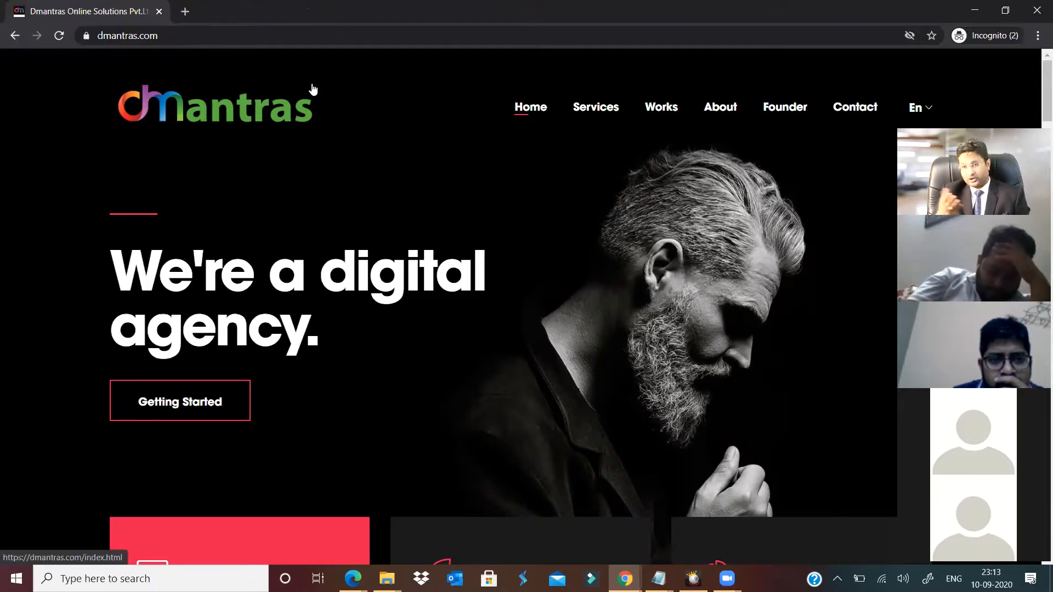